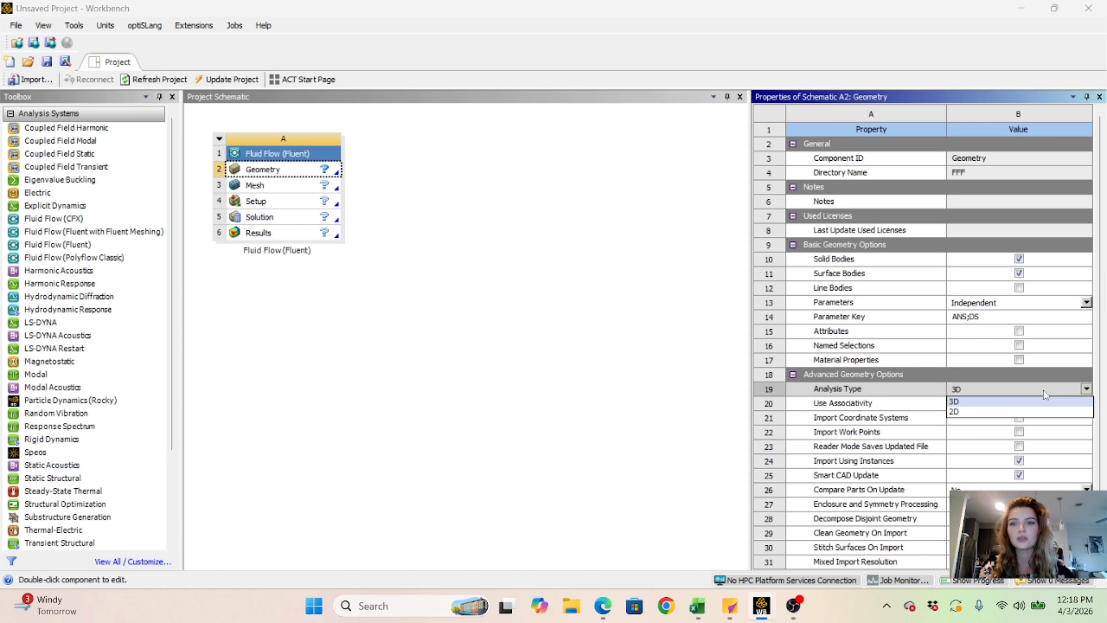
# - Set the Fluent system's geometry analysis type to 2D and open its geometry as a new DesignModeler geometry
pyautogui.click(1059, 411)
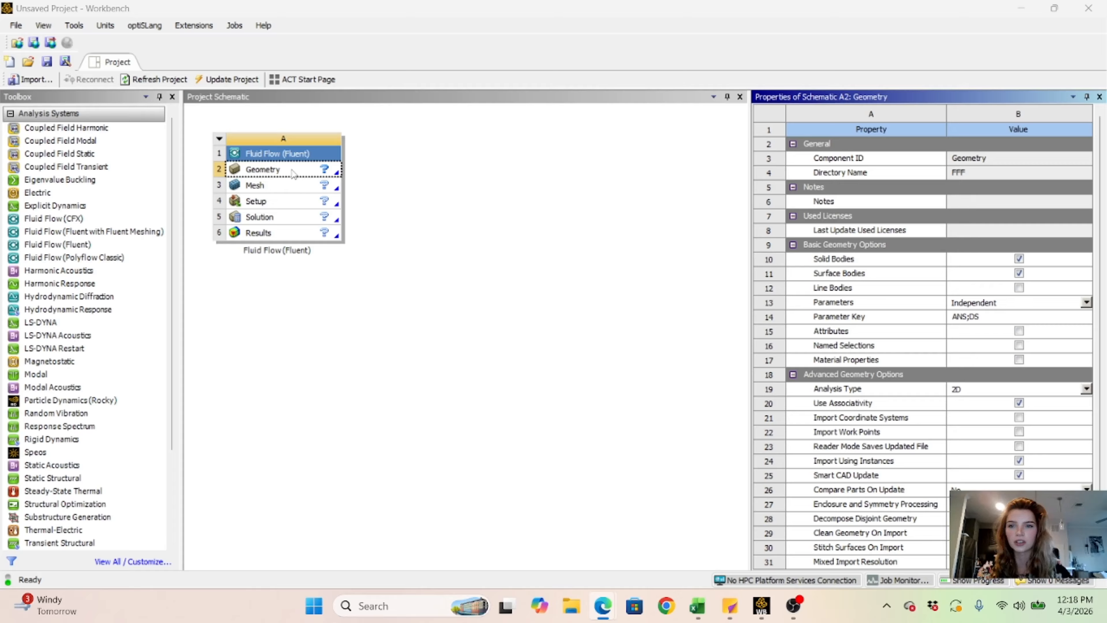
pyautogui.click(271, 171)
pyautogui.rightClick(271, 171)
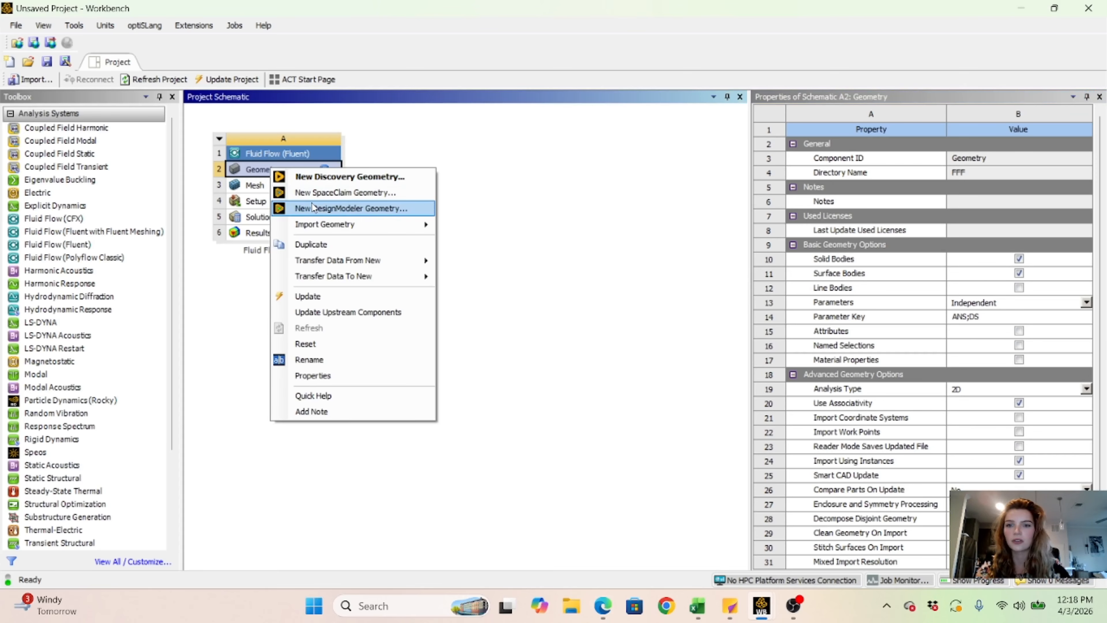
pyautogui.click(313, 207)
pyautogui.rightClick(313, 204)
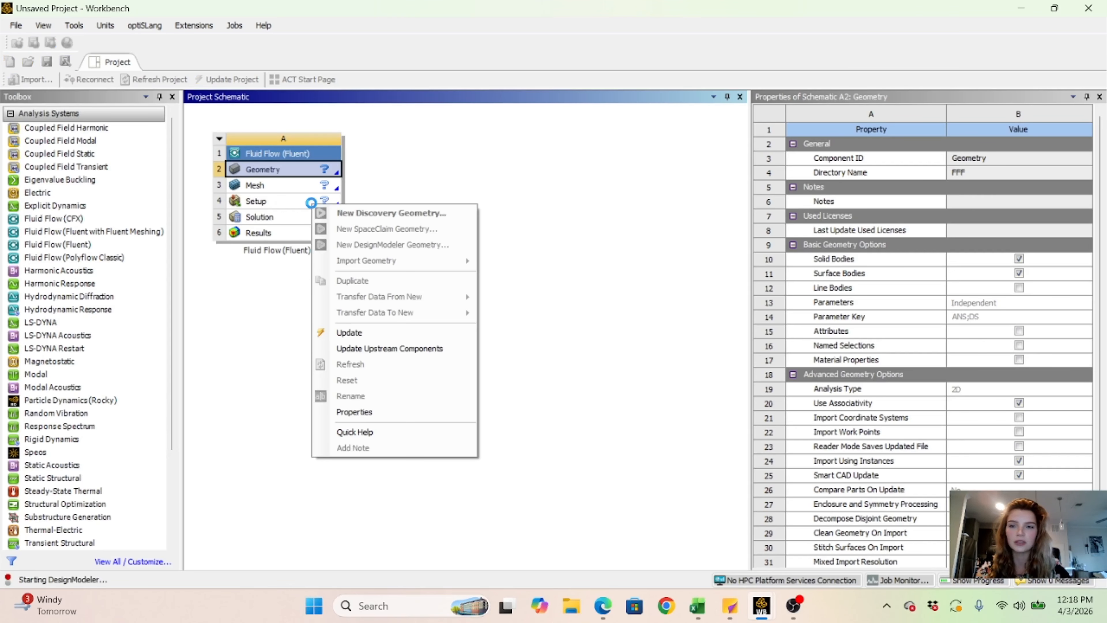
pyautogui.click(544, 267)
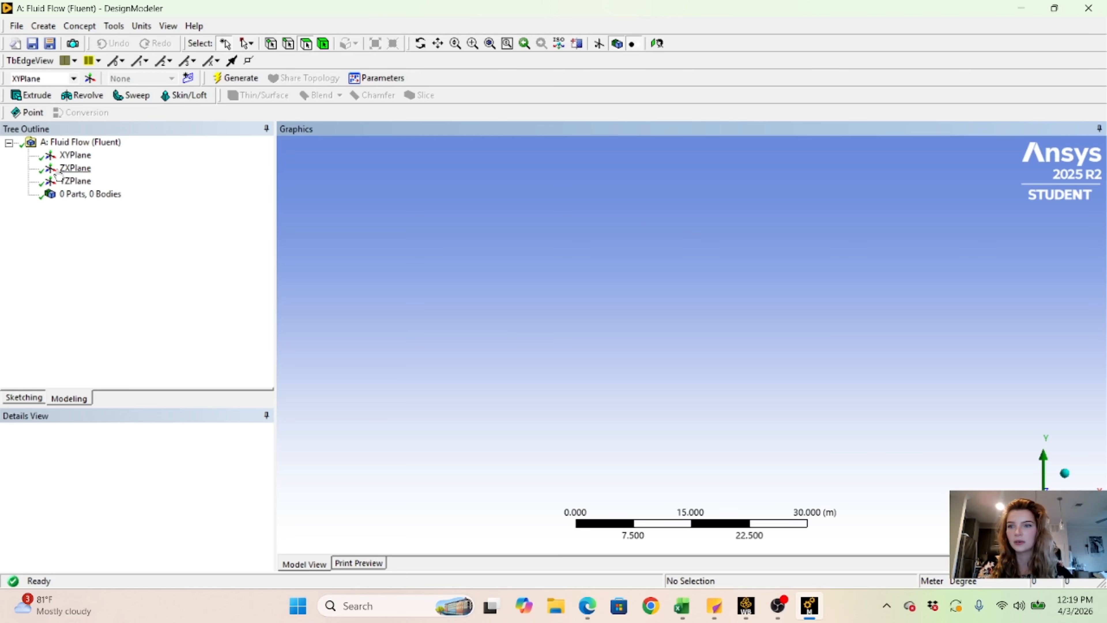
# - Sketch a rectangle on the XY plane from the origin, about 11.15 m wide and 4.88 m high
pyautogui.click(21, 398)
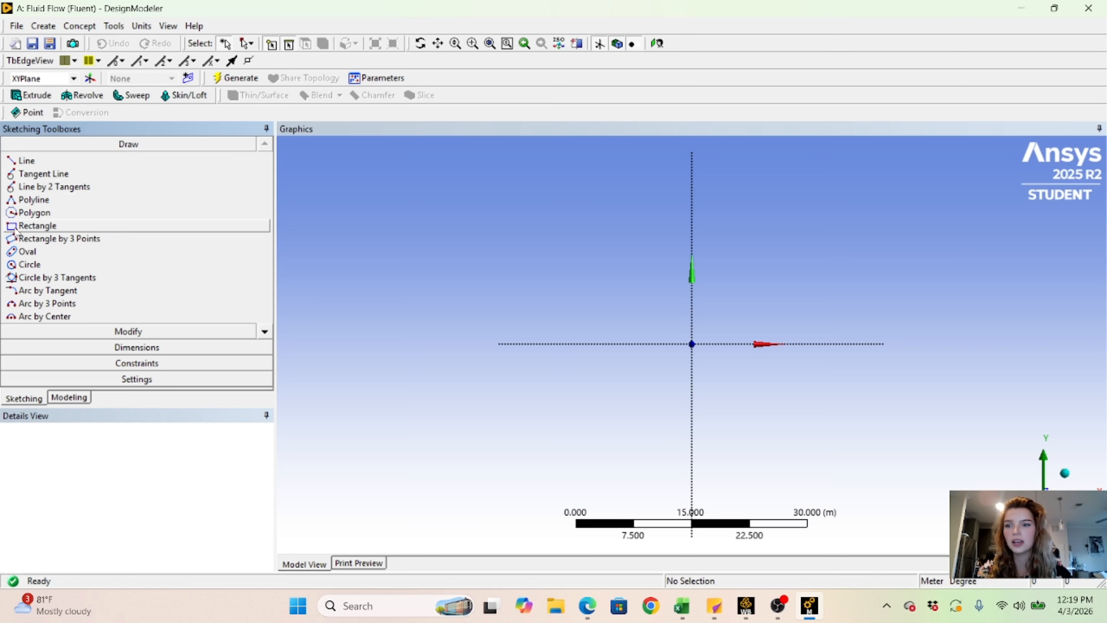
pyautogui.click(37, 225)
pyautogui.scroll(3, 758, 337)
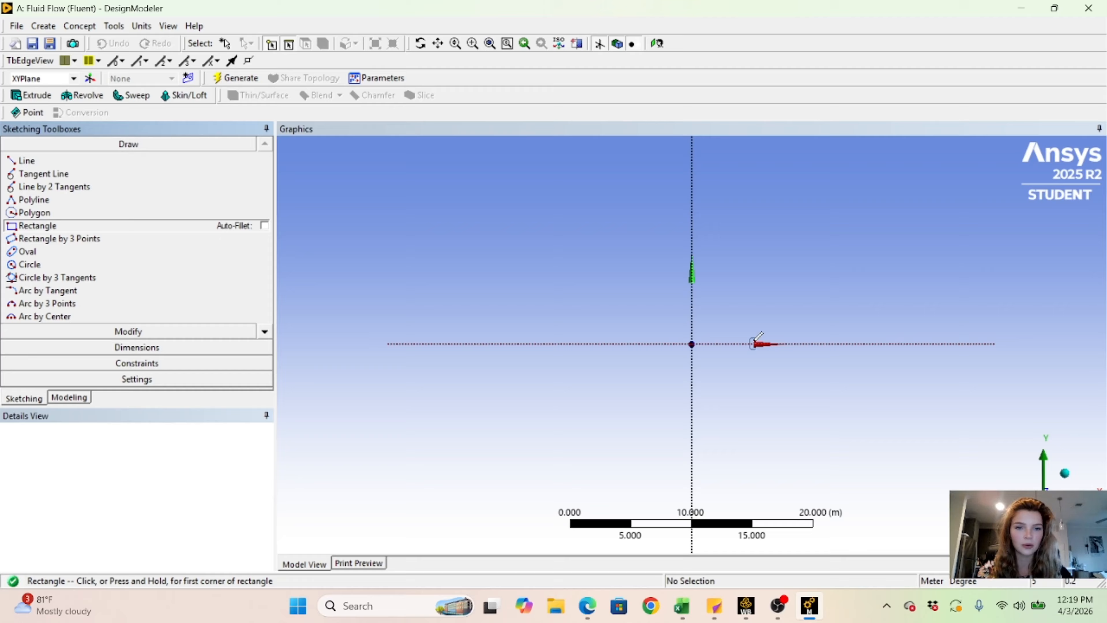
pyautogui.click(692, 343)
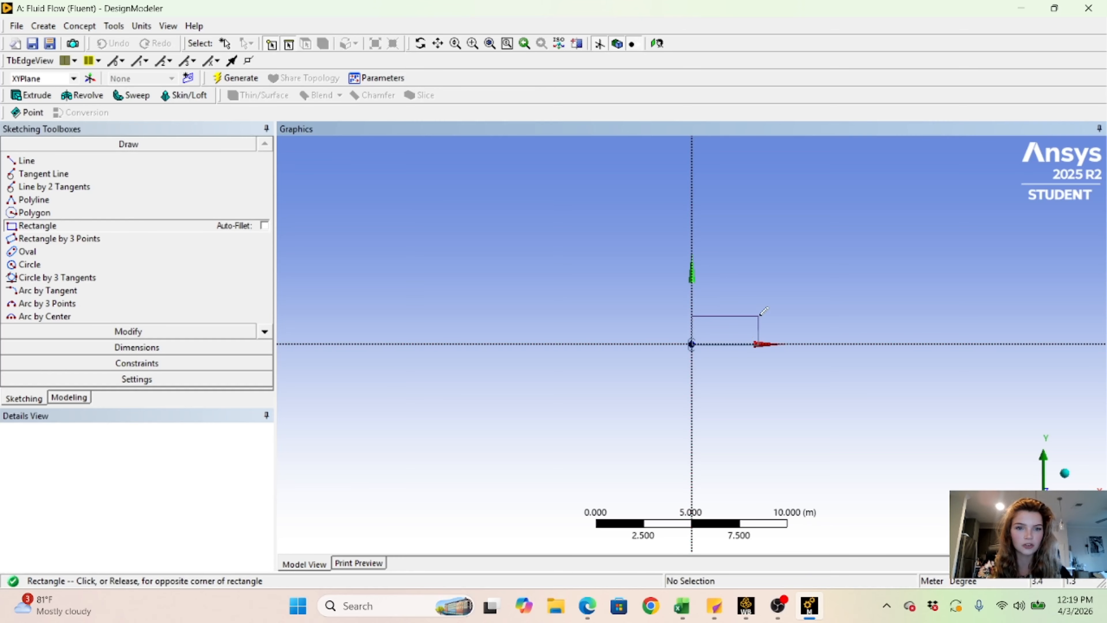
pyautogui.click(905, 249)
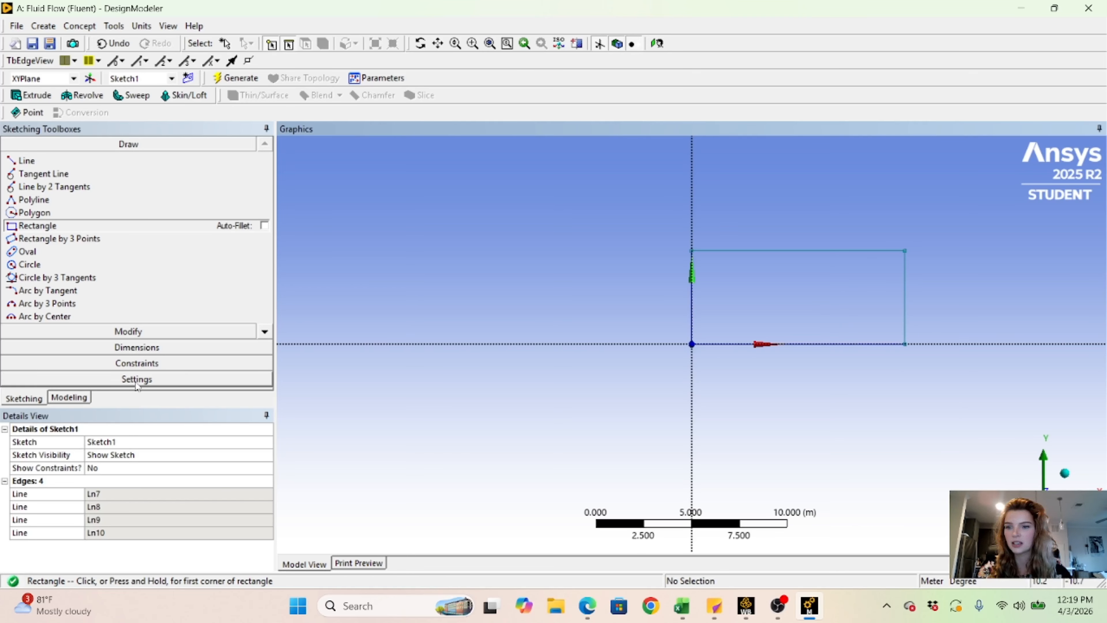
# - Activate the General dimension tool for the rectangle sketch, with the whole rectangle in view
pyautogui.click(137, 348)
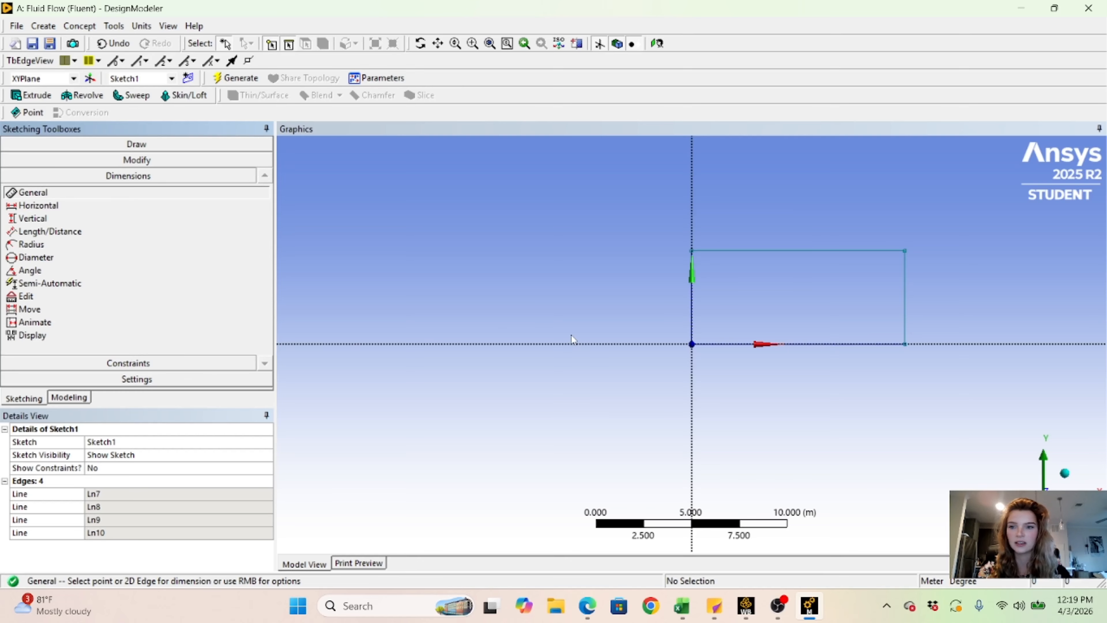
pyautogui.scroll(4, 896, 321)
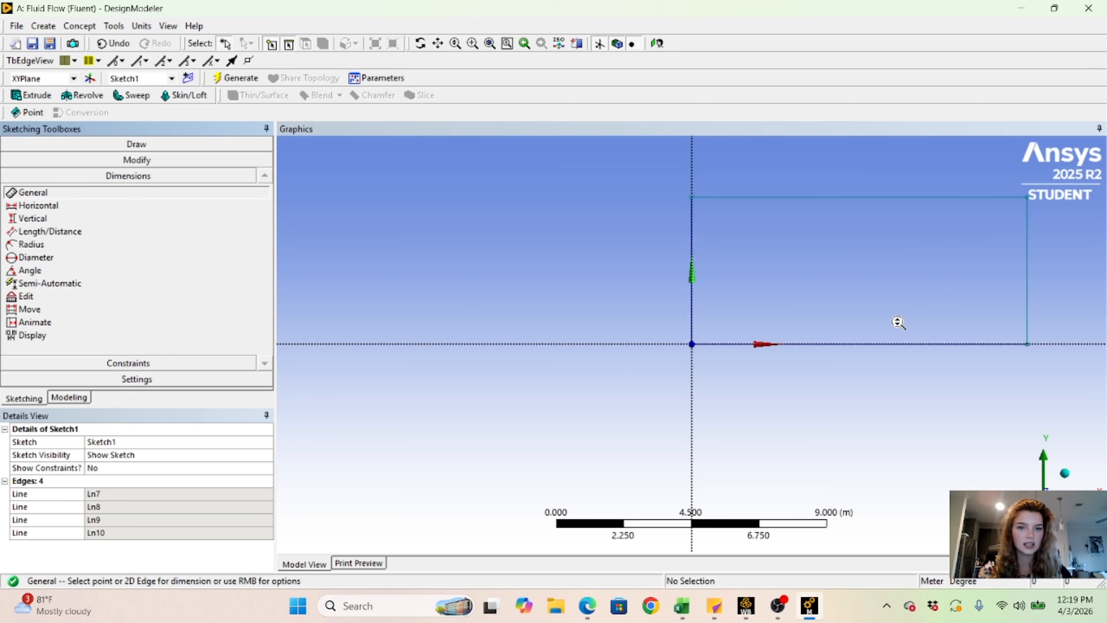
pyautogui.scroll(1, 798, 317)
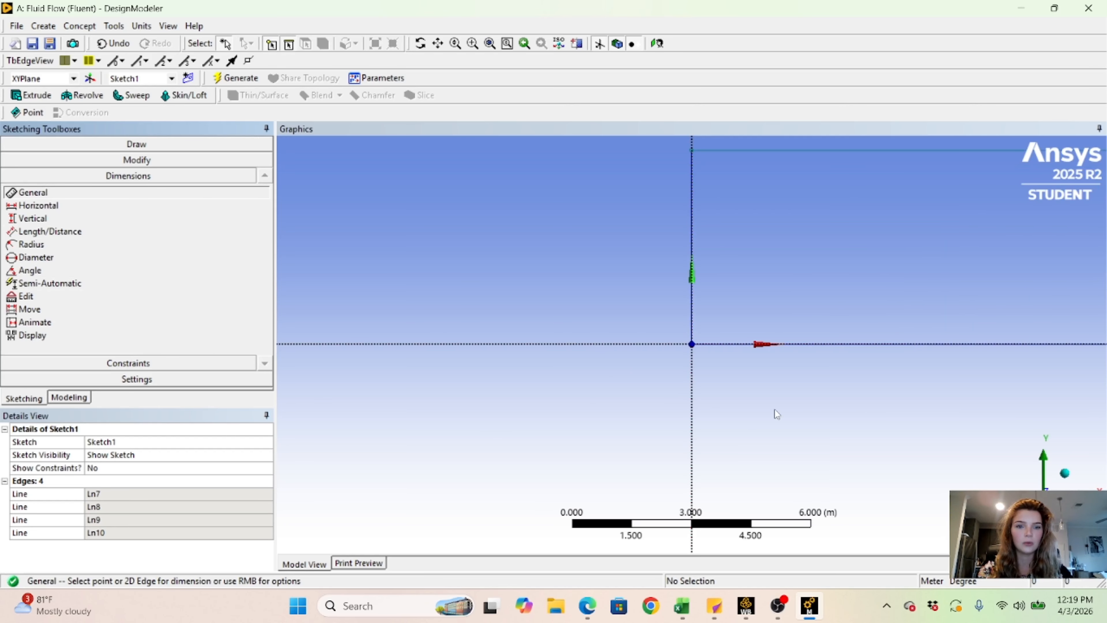
pyautogui.rightClick(481, 351)
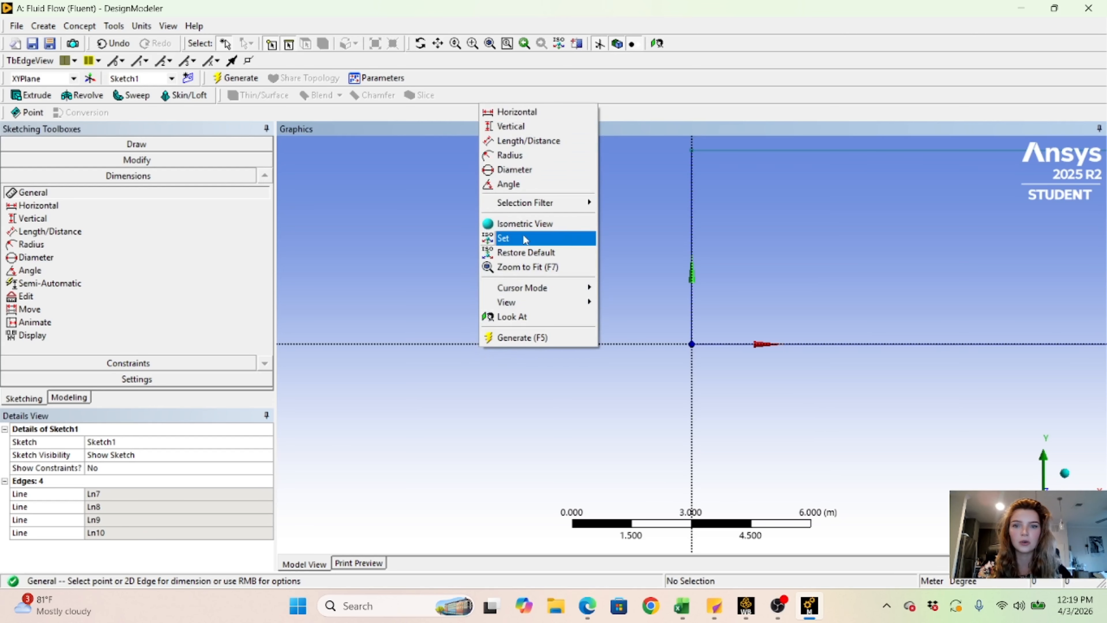
pyautogui.moveTo(545, 287)
pyautogui.click(628, 302)
pyautogui.moveTo(800, 301)
pyautogui.mouseDown()
pyautogui.moveTo(475, 390)
pyautogui.moveTo(504, 380)
pyautogui.mouseUp()
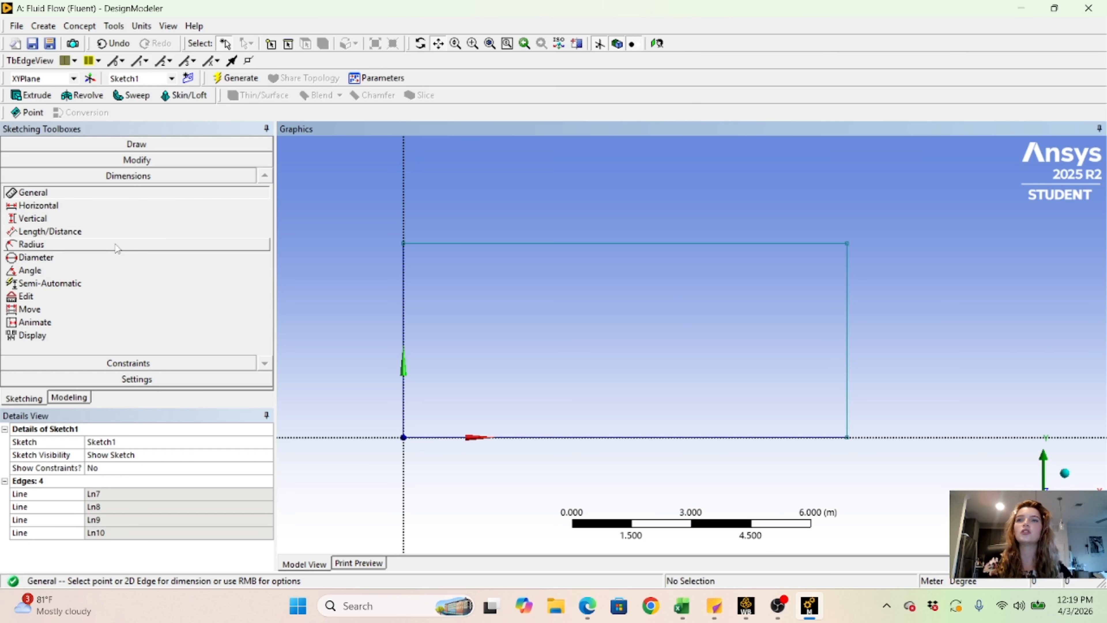
pyautogui.click(71, 207)
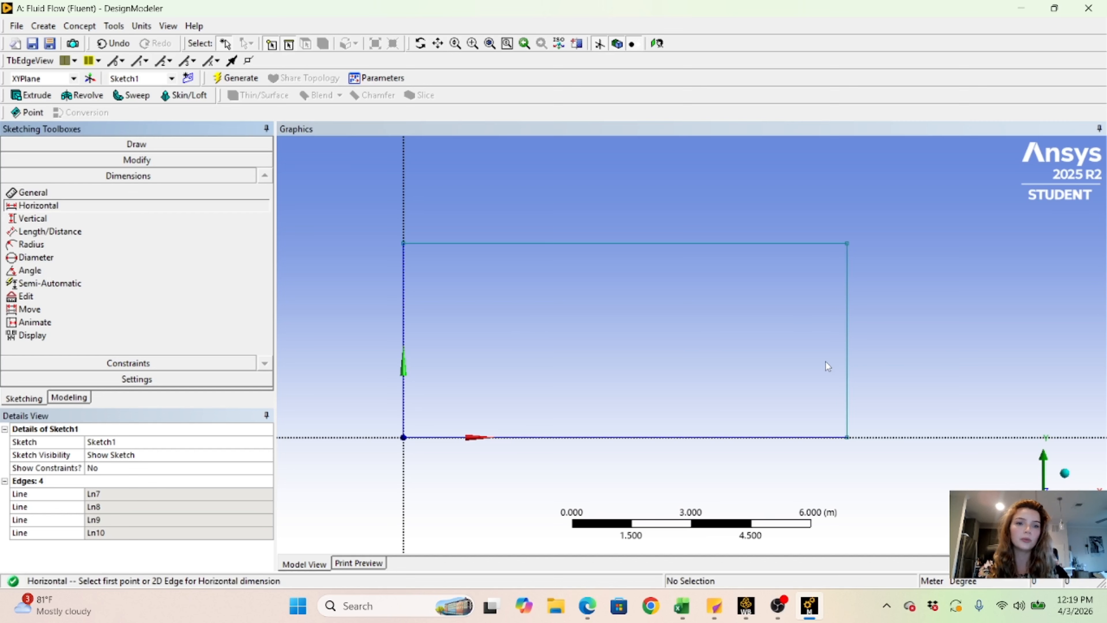
pyautogui.click(39, 193)
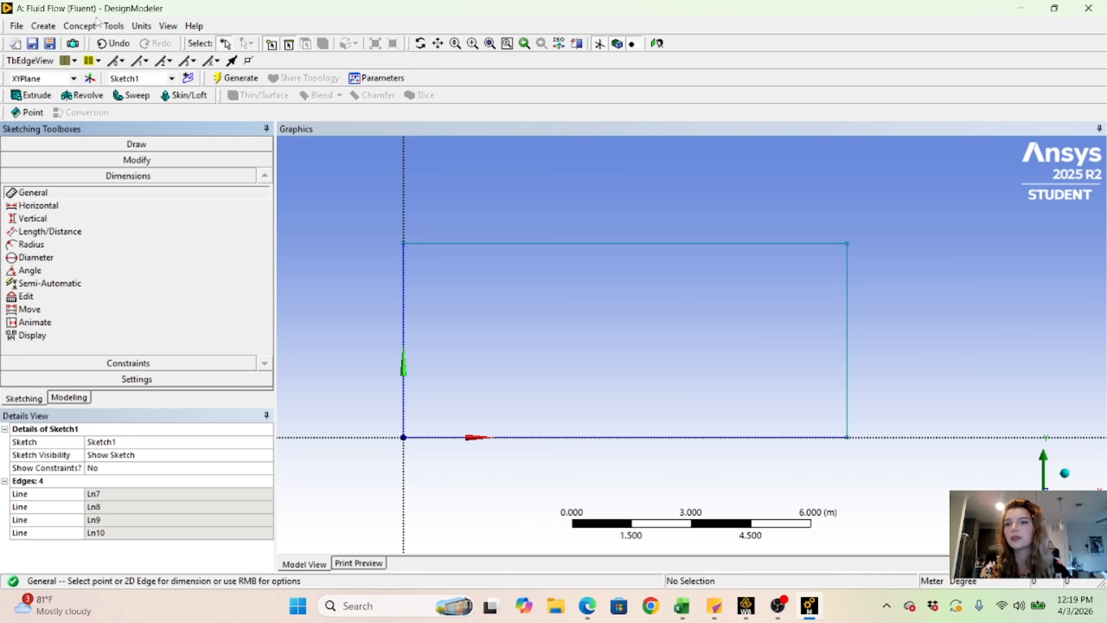
# - Switch the model's length unit to millimetres
pyautogui.click(114, 27)
pyautogui.moveTo(143, 27)
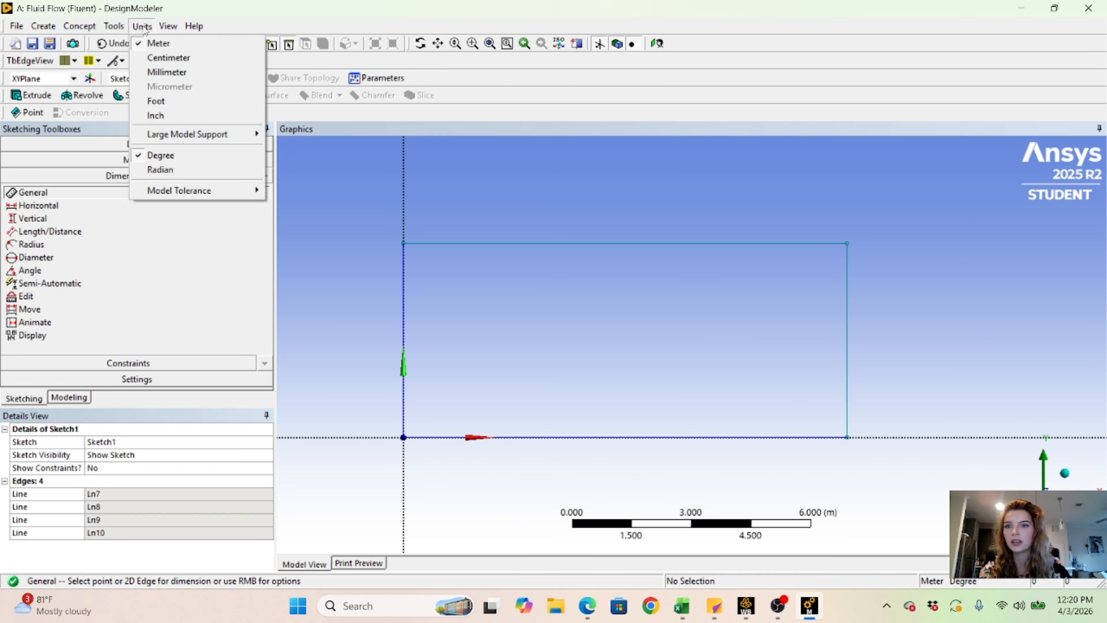
pyautogui.click(159, 45)
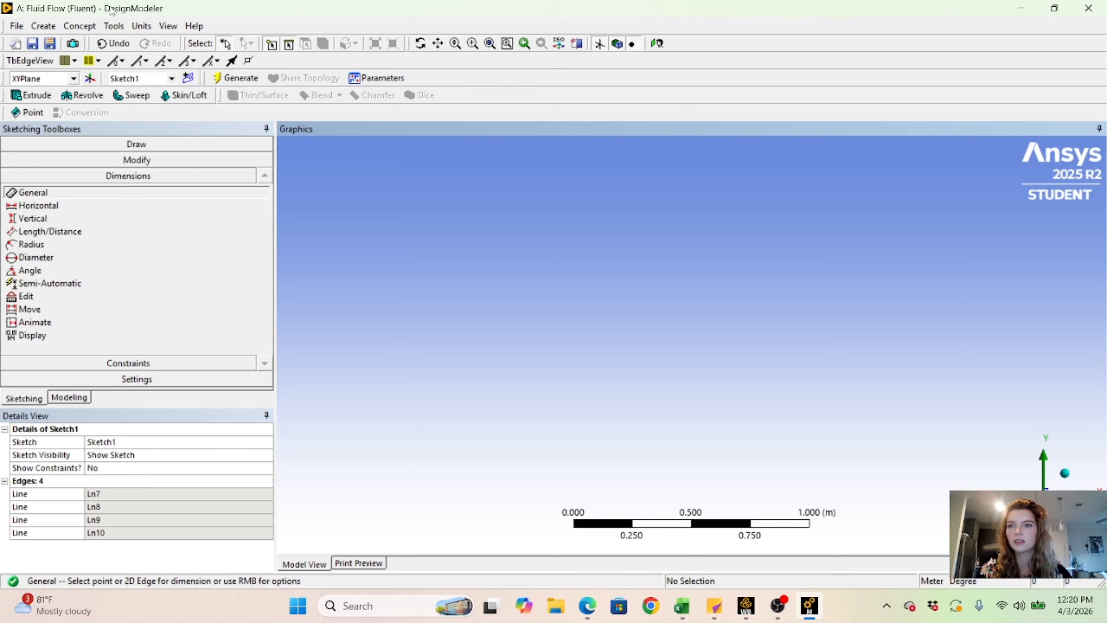
pyautogui.click(148, 26)
pyautogui.click(172, 72)
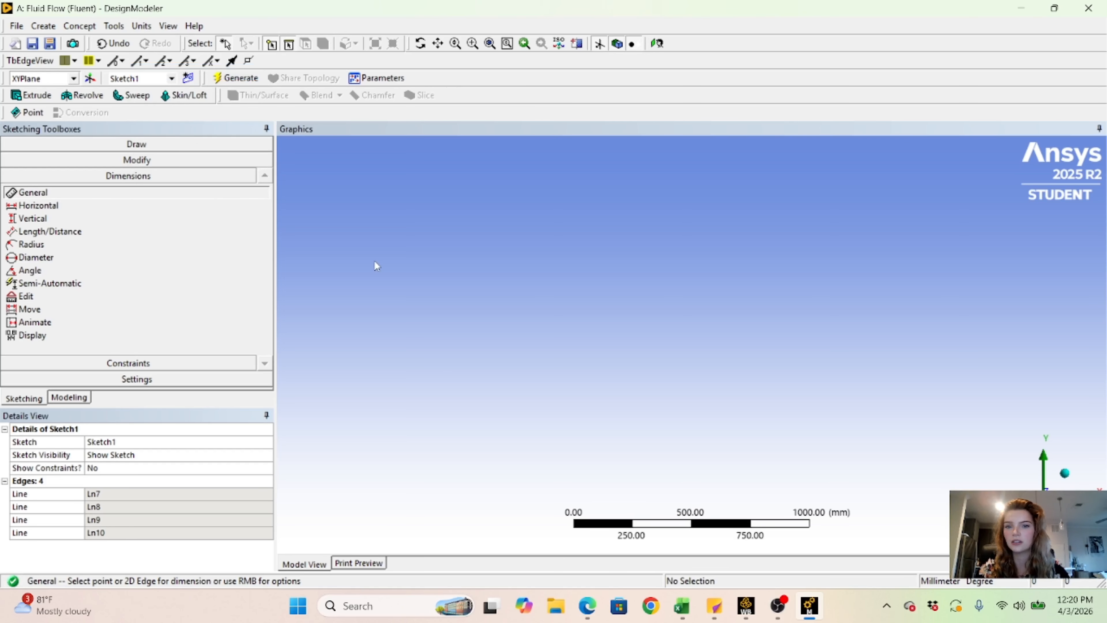
# - Dimension the length of the rectangle's upper edge and the height of its right edge
pyautogui.scroll(-6, 588, 428)
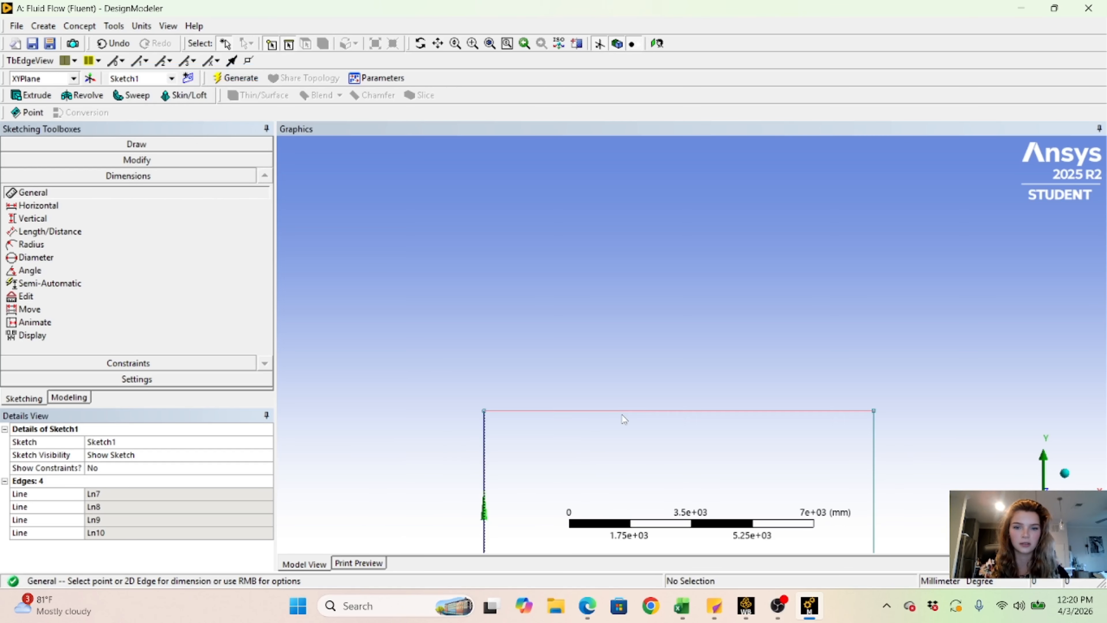
pyautogui.rightClick(640, 347)
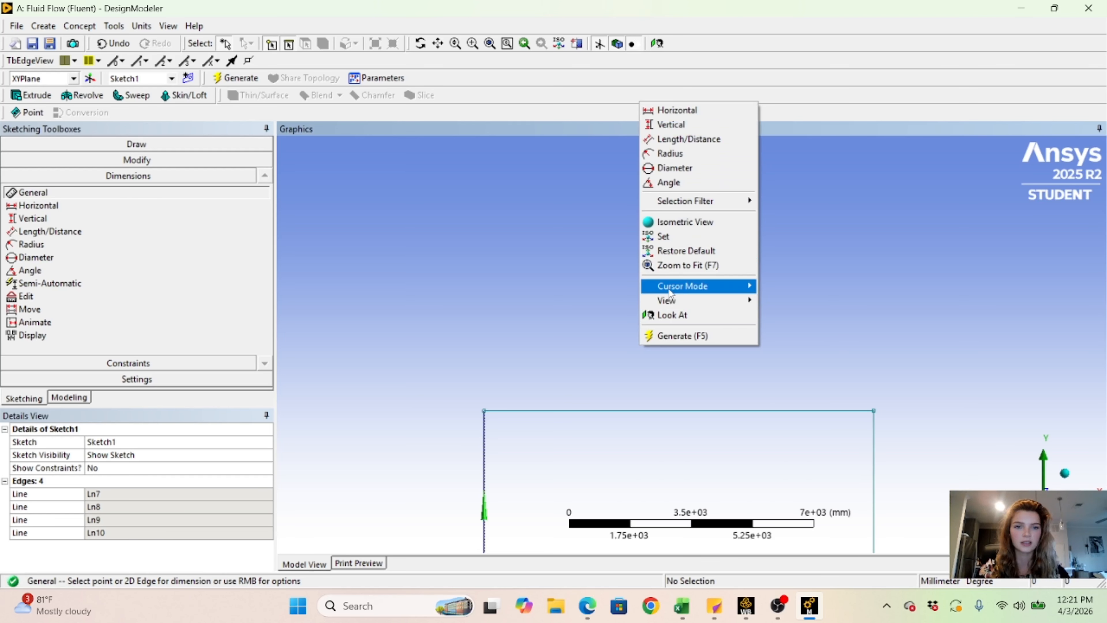
pyautogui.moveTo(693, 286)
pyautogui.click(785, 301)
pyautogui.moveTo(766, 361); pyautogui.dragTo(734, 141)
pyautogui.scroll(2, 654, 294)
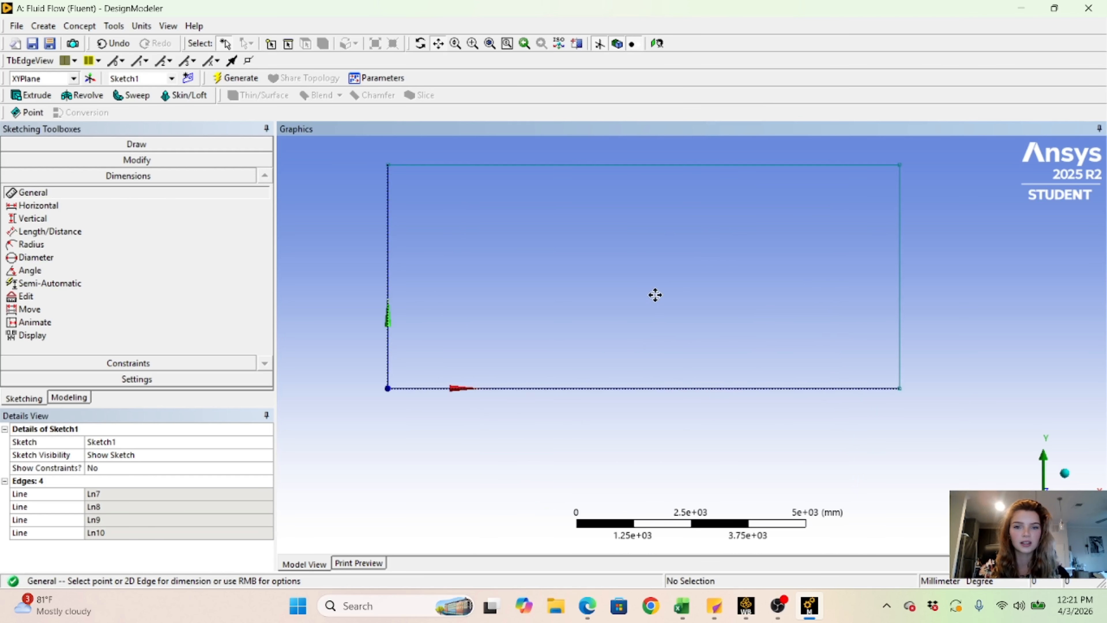
pyautogui.scroll(1, 656, 284)
pyautogui.moveTo(635, 259); pyautogui.dragTo(674, 338)
pyautogui.scroll(-1, 675, 304)
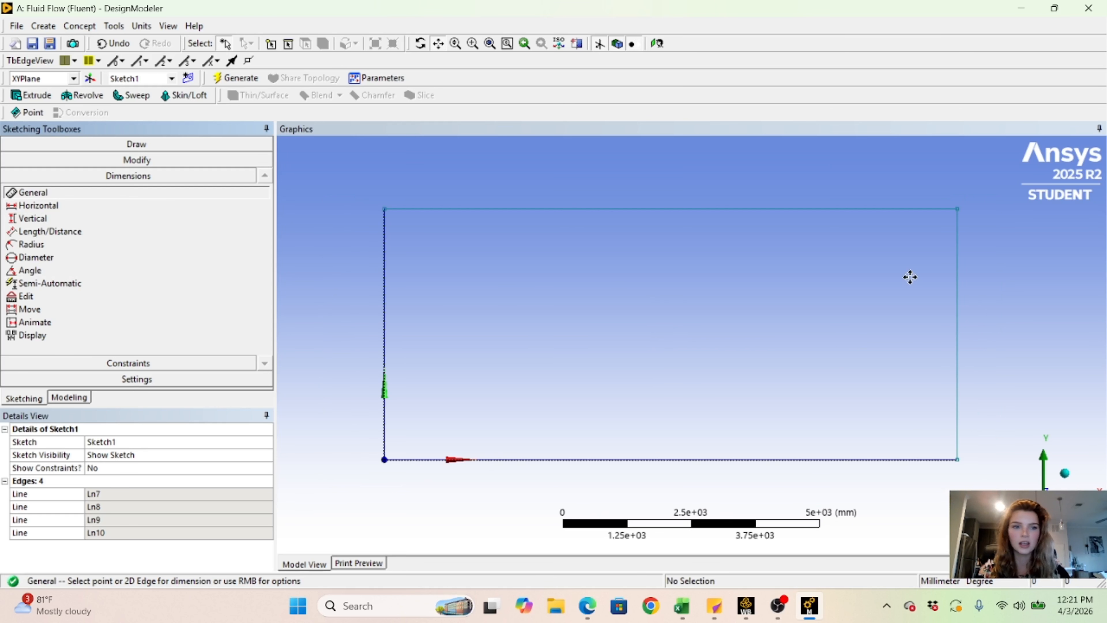
pyautogui.moveTo(956, 312)
pyautogui.mouseDown()
pyautogui.moveTo(971, 312)
pyautogui.moveTo(952, 313)
pyautogui.mouseUp()
pyautogui.click(720, 212)
pyautogui.click(718, 169)
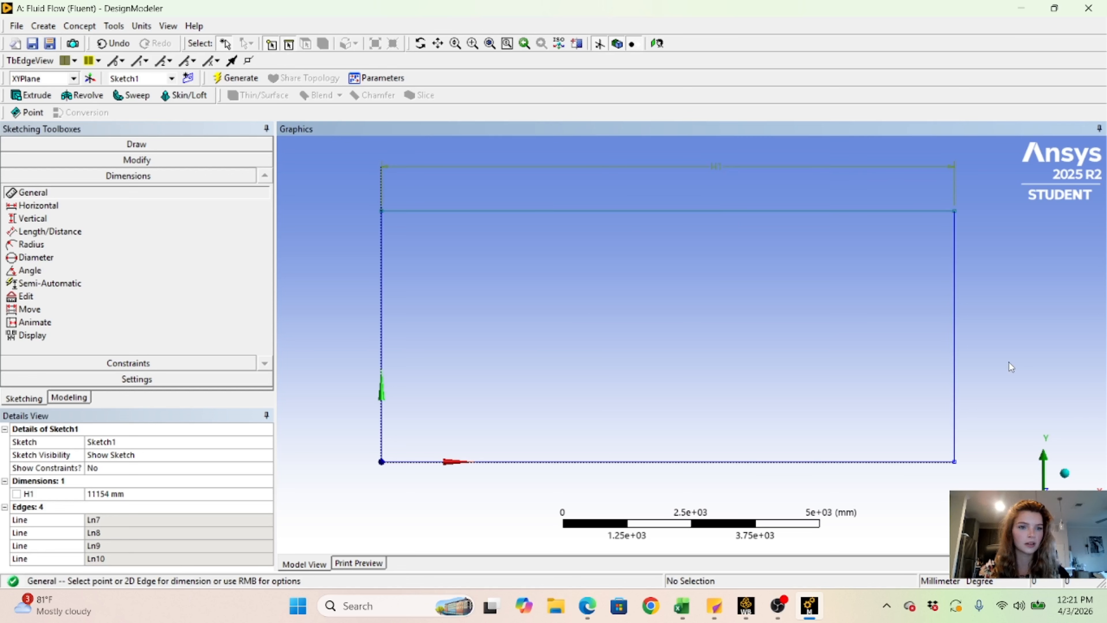
pyautogui.click(961, 343)
pyautogui.click(986, 345)
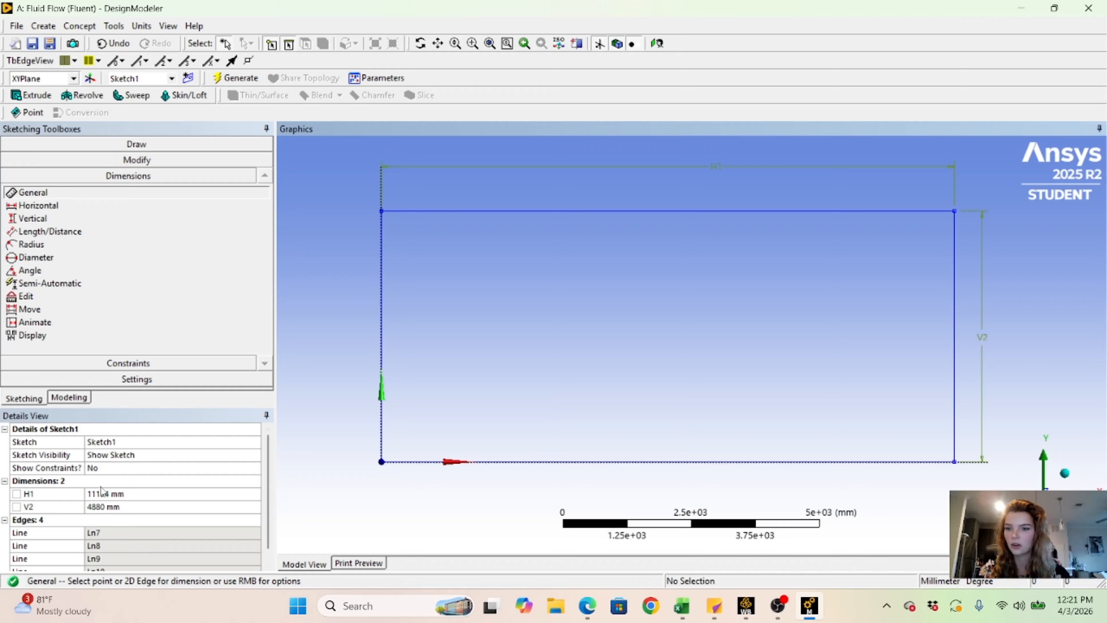
# - Set the rectangle's height to 2 mm and its length to 300 mm
pyautogui.click(105, 507)
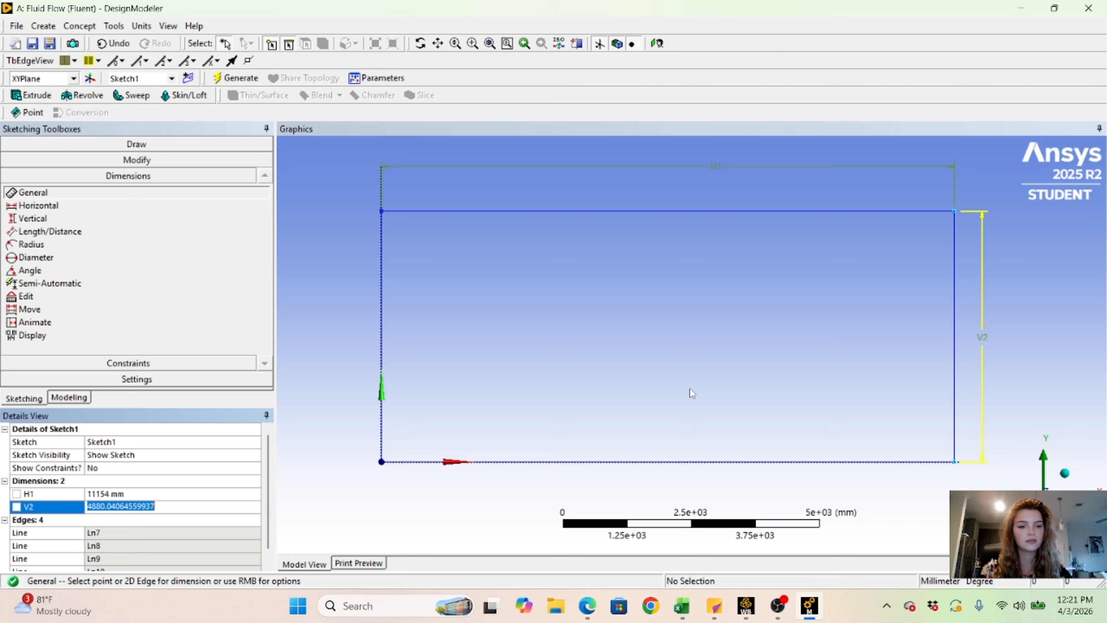
pyautogui.write('2')
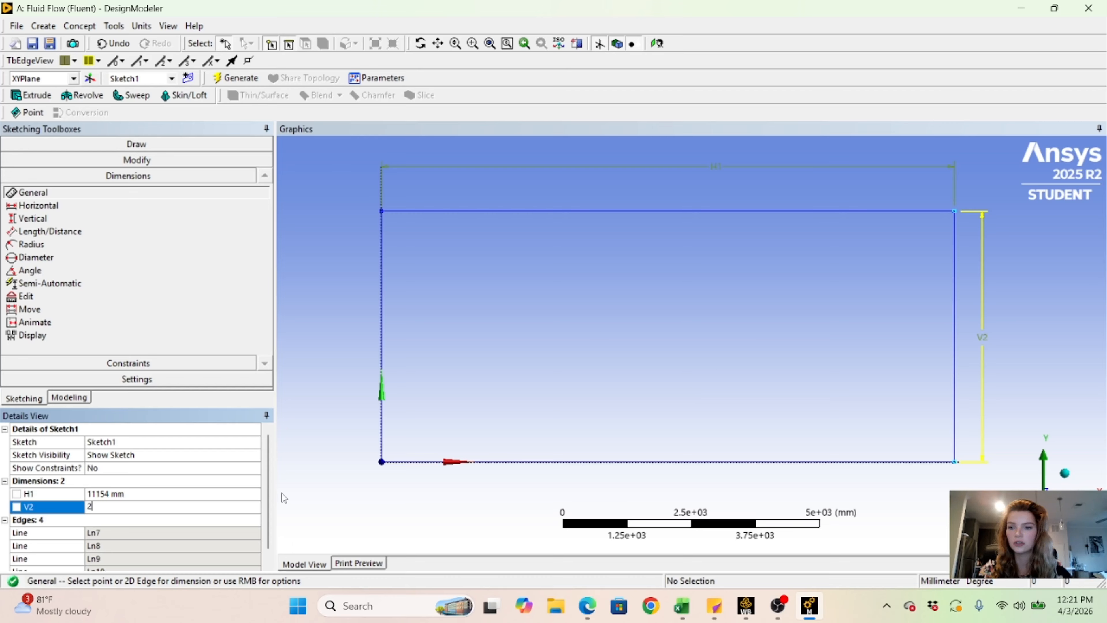
pyautogui.click(109, 492)
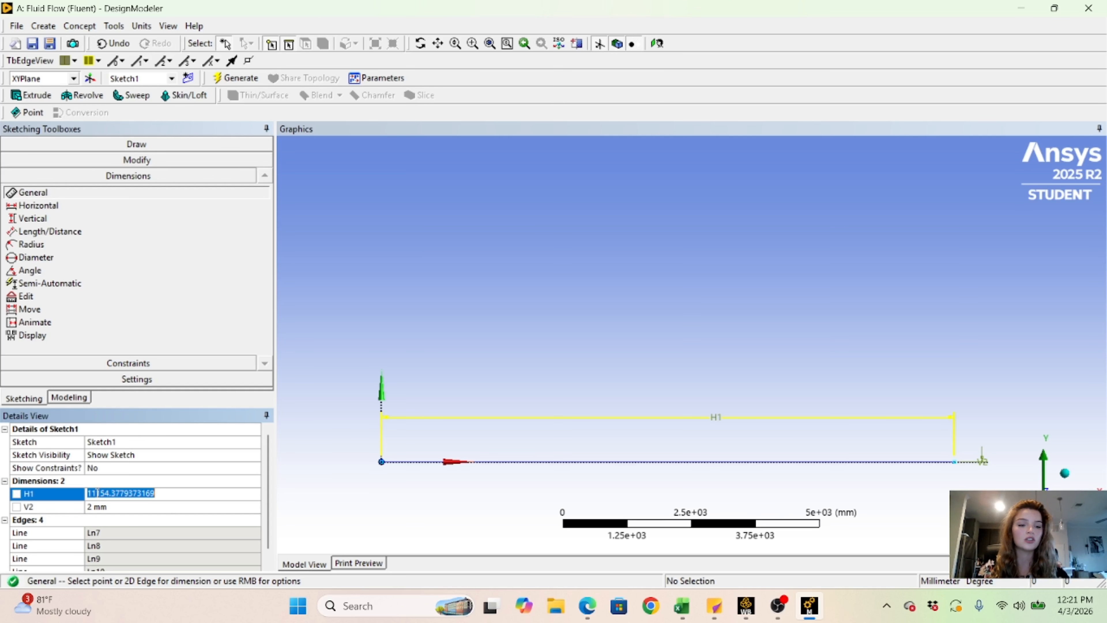
pyautogui.write('300')
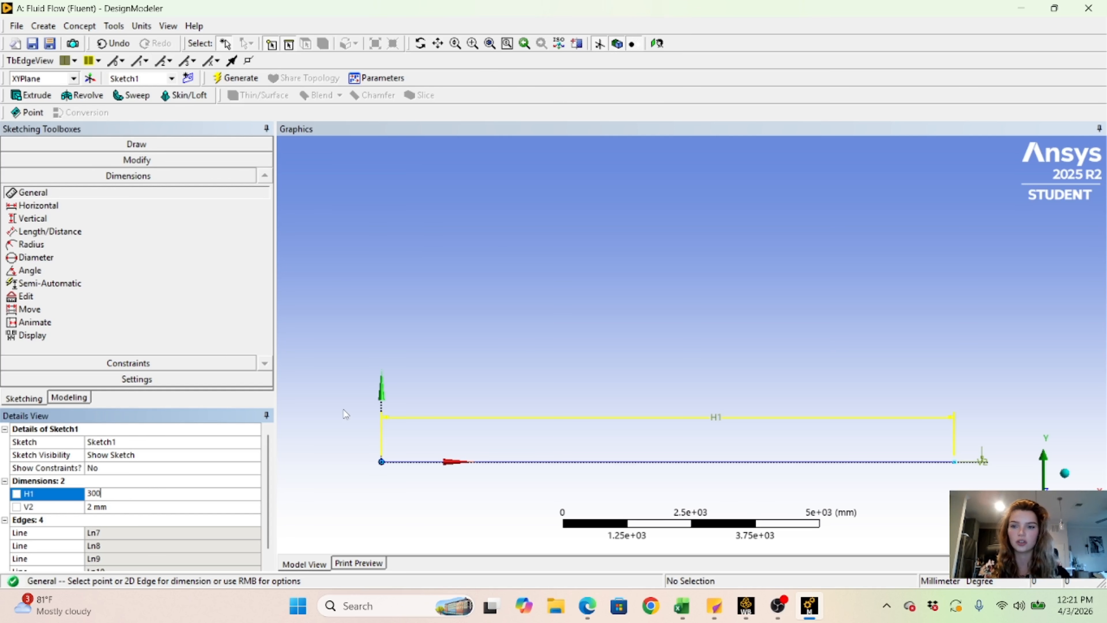
pyautogui.click(275, 366)
# - Create a surface from the rectangle sketch on the XY plane and generate it
pyautogui.click(80, 25)
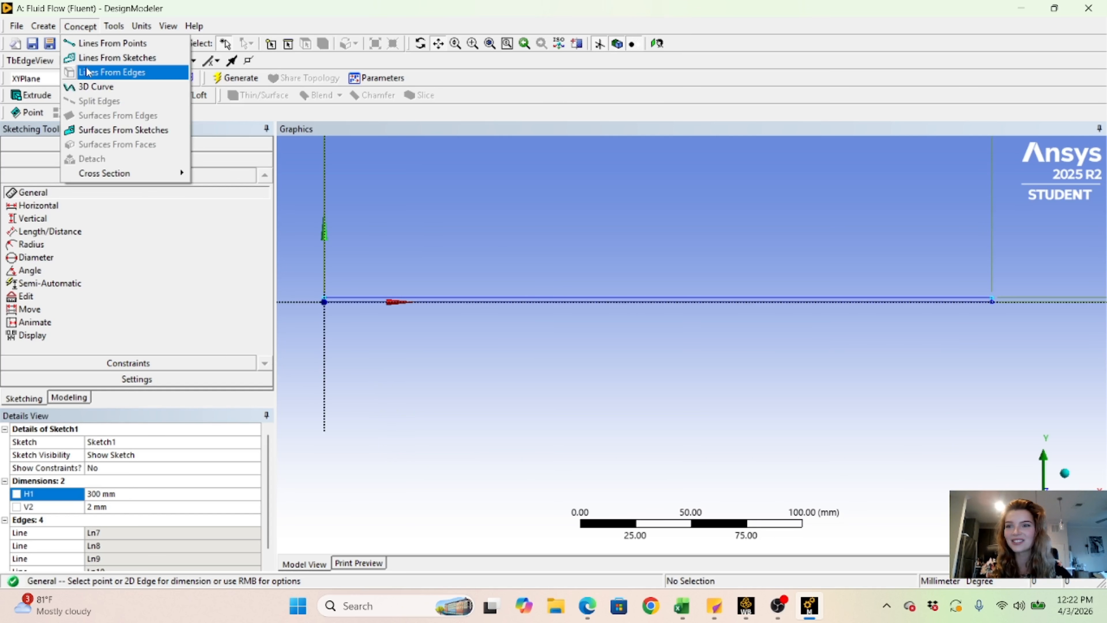
pyautogui.click(123, 129)
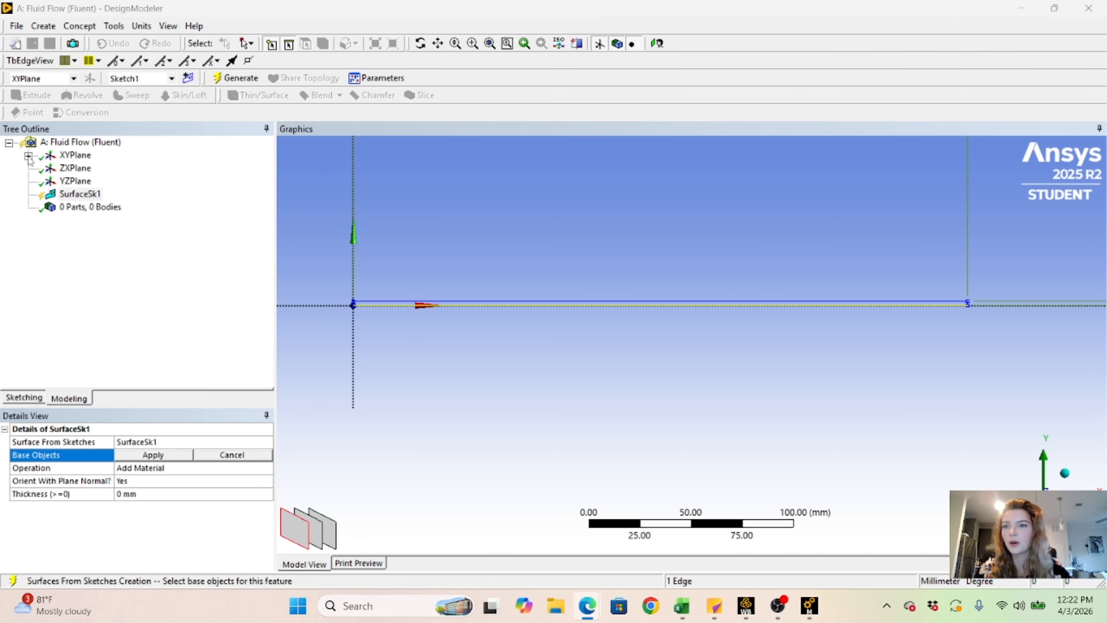
pyautogui.click(28, 156)
pyautogui.click(93, 168)
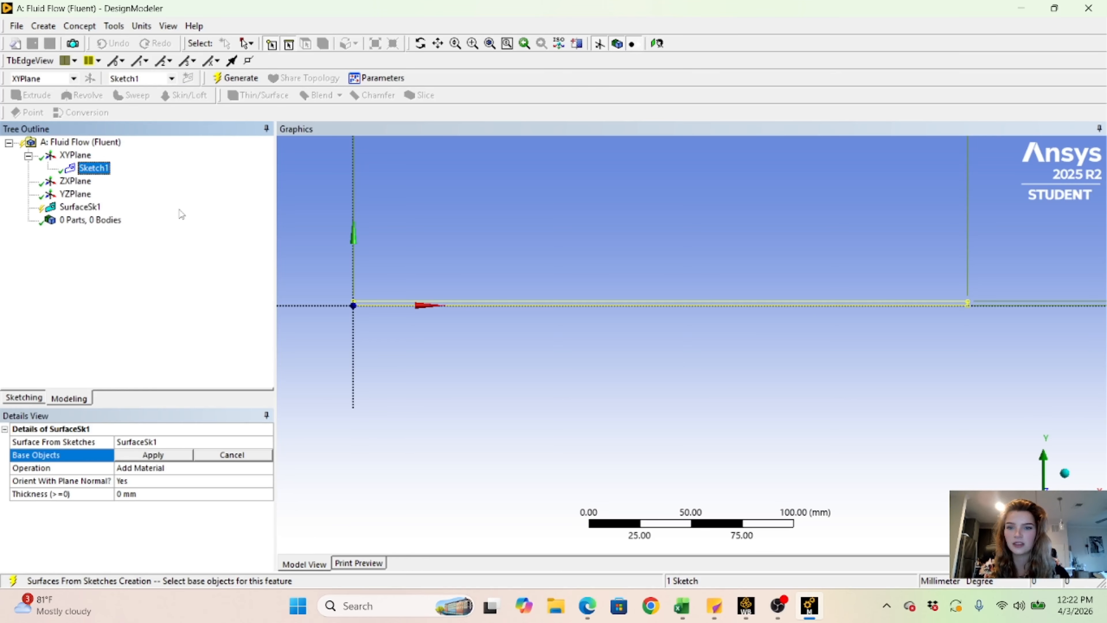
pyautogui.click(128, 456)
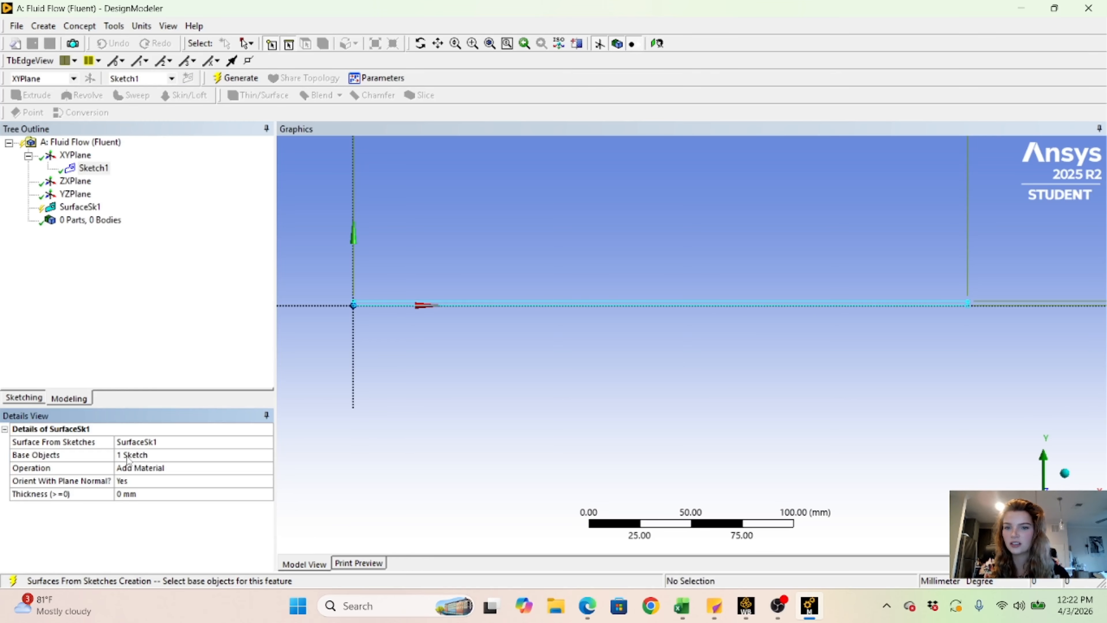
pyautogui.click(258, 78)
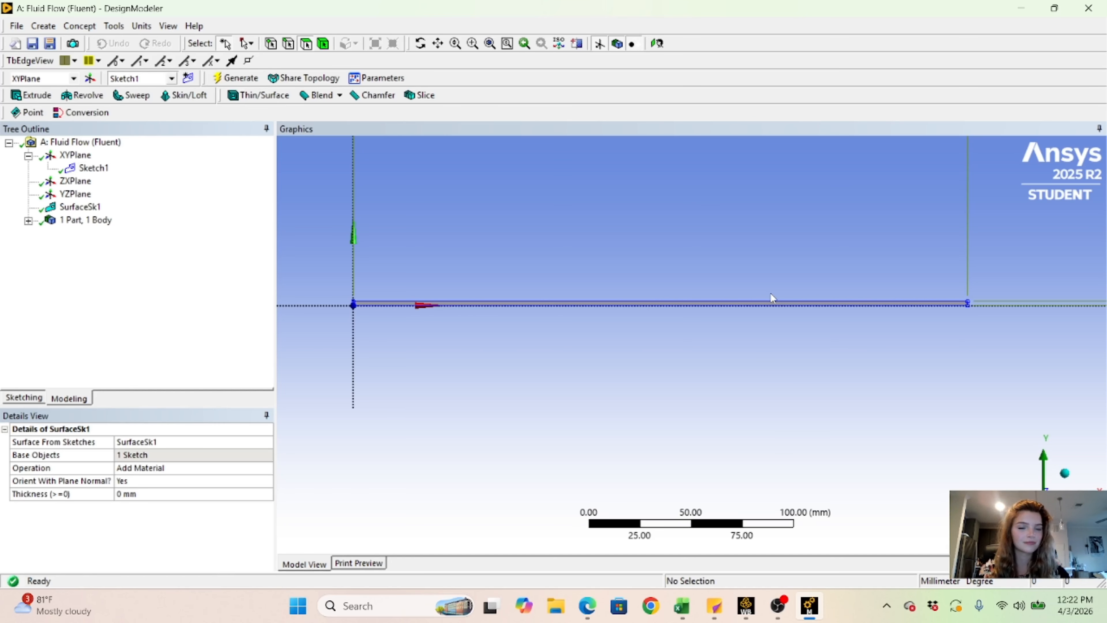
pyautogui.scroll(6, 770, 294)
pyautogui.scroll(-7, 770, 293)
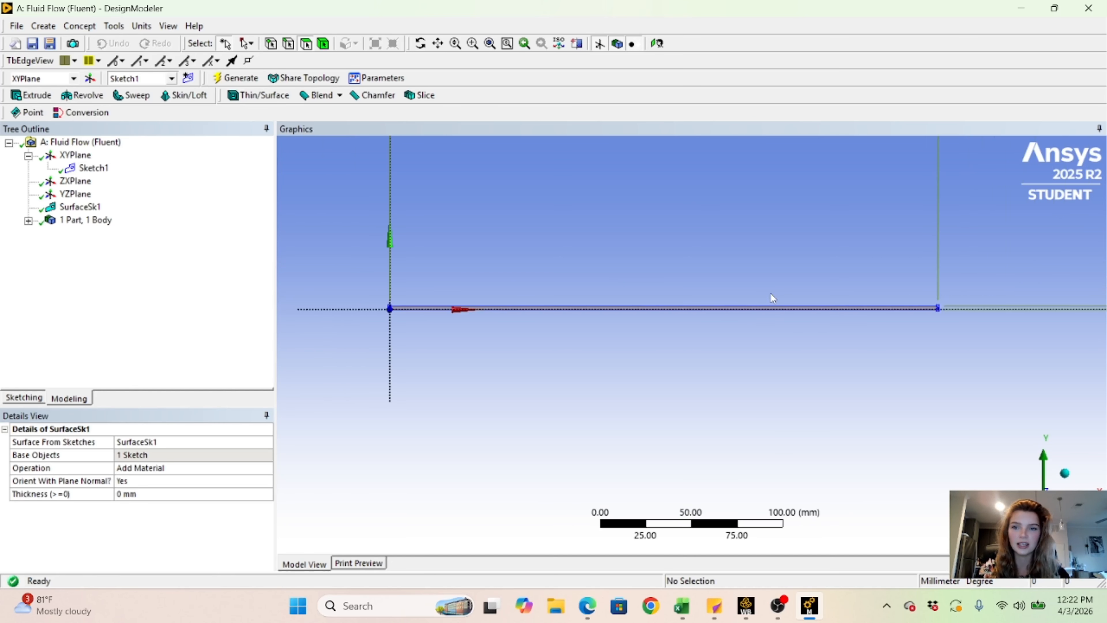
pyautogui.scroll(8, 538, 368)
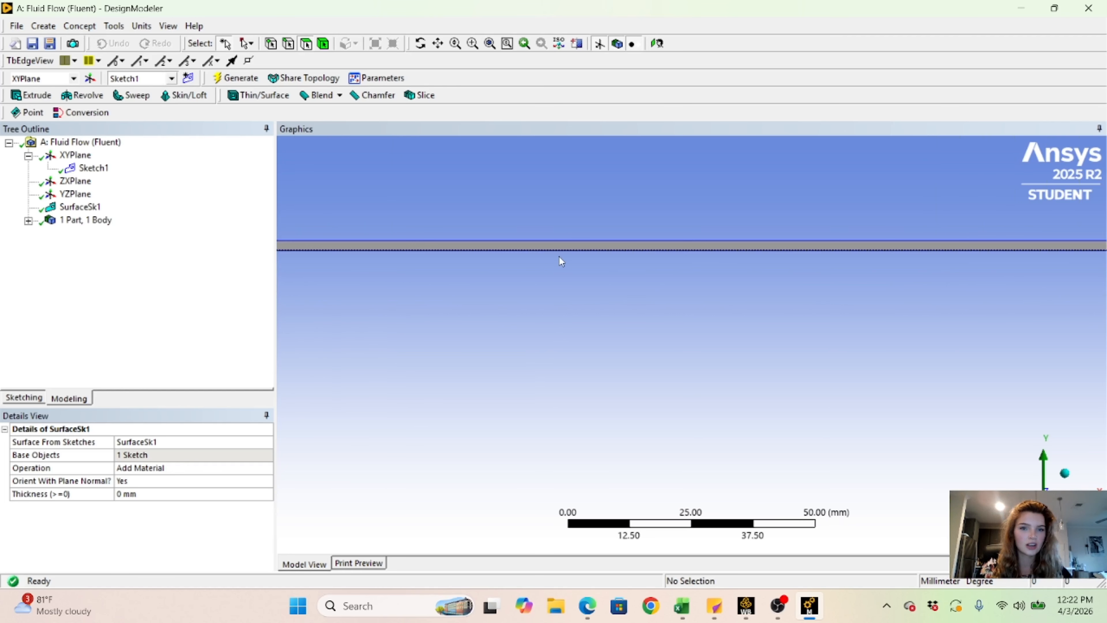
# - Inspect the generated surface from its origin end to its far end
pyautogui.rightClick(542, 247)
pyautogui.moveTo(604, 374)
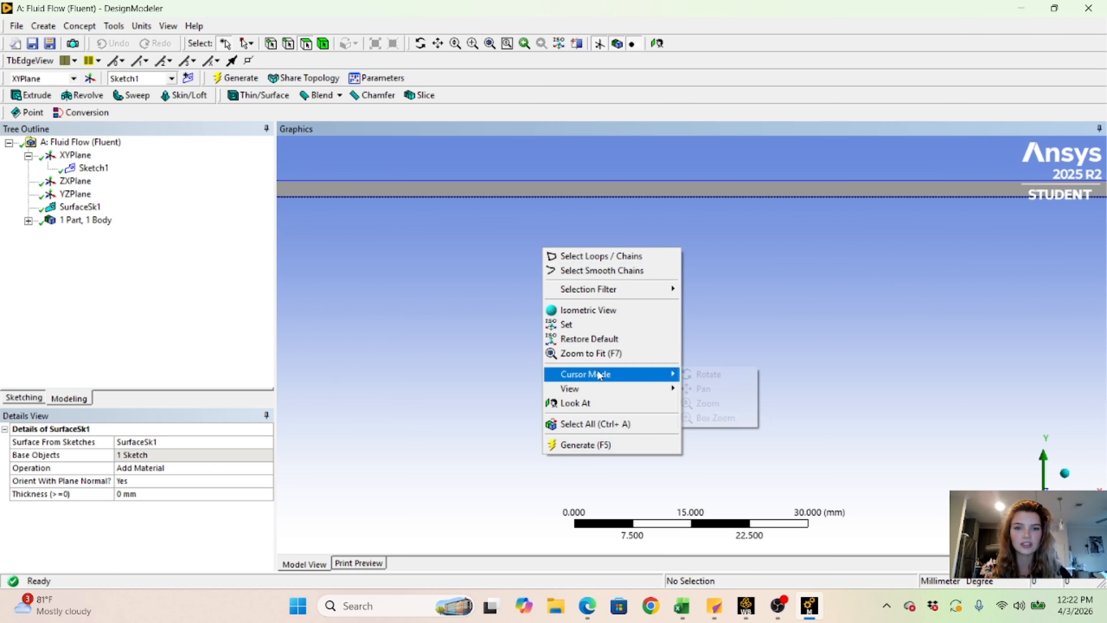
pyautogui.click(693, 388)
pyautogui.moveTo(386, 297); pyautogui.dragTo(417, 346)
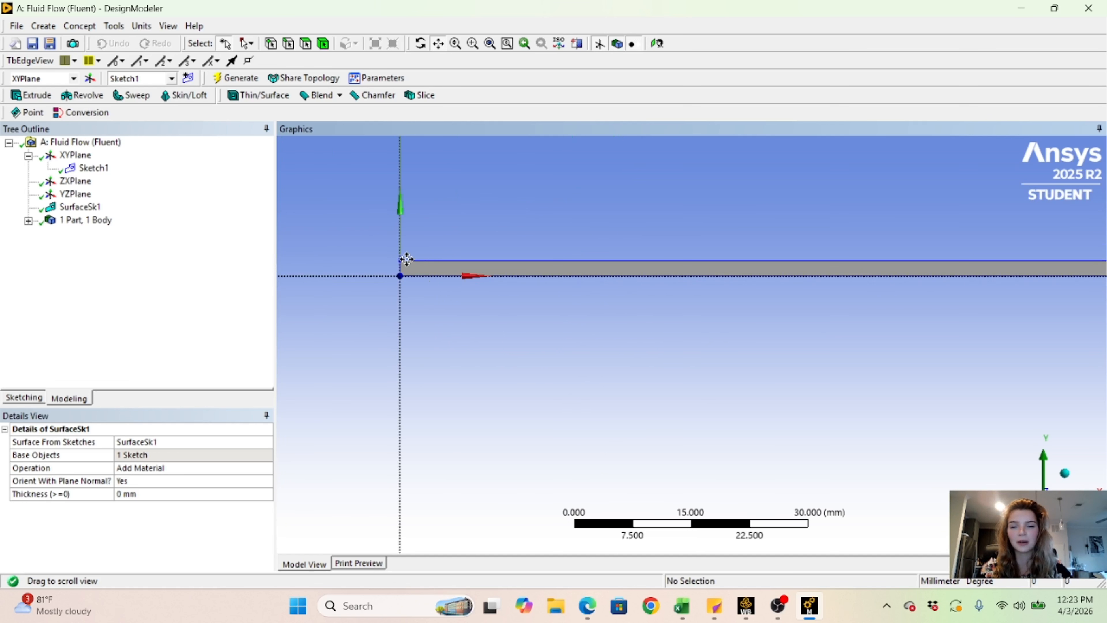
pyautogui.scroll(-5, 914, 264)
pyautogui.moveTo(915, 262); pyautogui.dragTo(497, 275)
pyautogui.moveTo(635, 289)
pyautogui.mouseDown()
pyautogui.moveTo(777, 274)
pyautogui.moveTo(630, 301)
pyautogui.mouseUp()
pyautogui.scroll(-1, 776, 275)
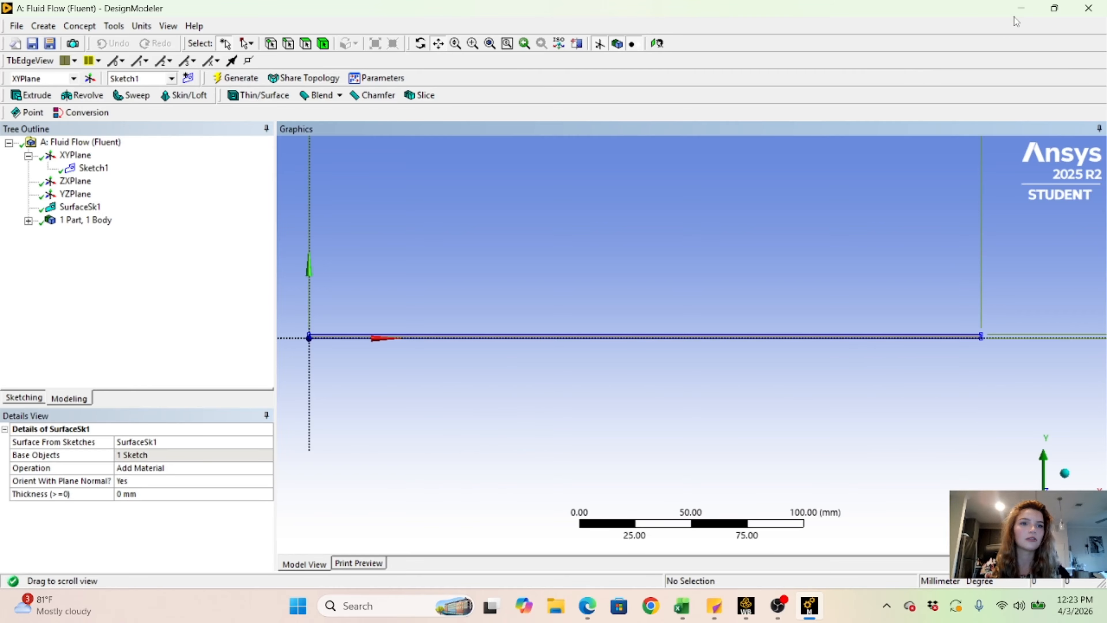
# - Switch to the Workbench project and open the Fluid Flow system's Mesh cell in Meshing
pyautogui.click(1021, 8)
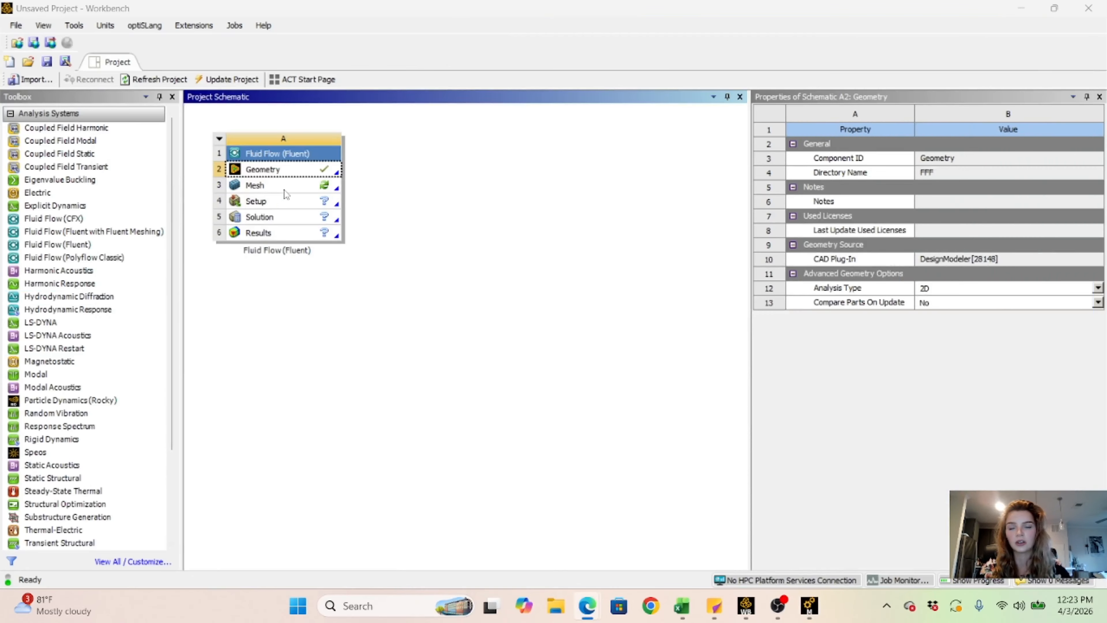
pyautogui.rightClick(297, 164)
pyautogui.click(370, 279)
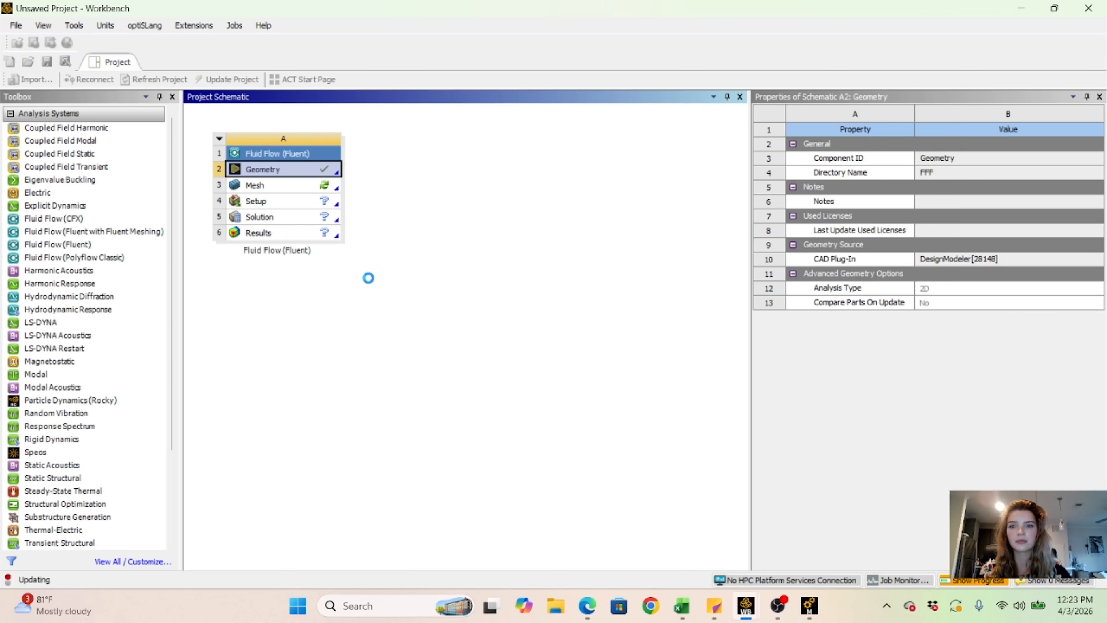
pyautogui.doubleClick(305, 188)
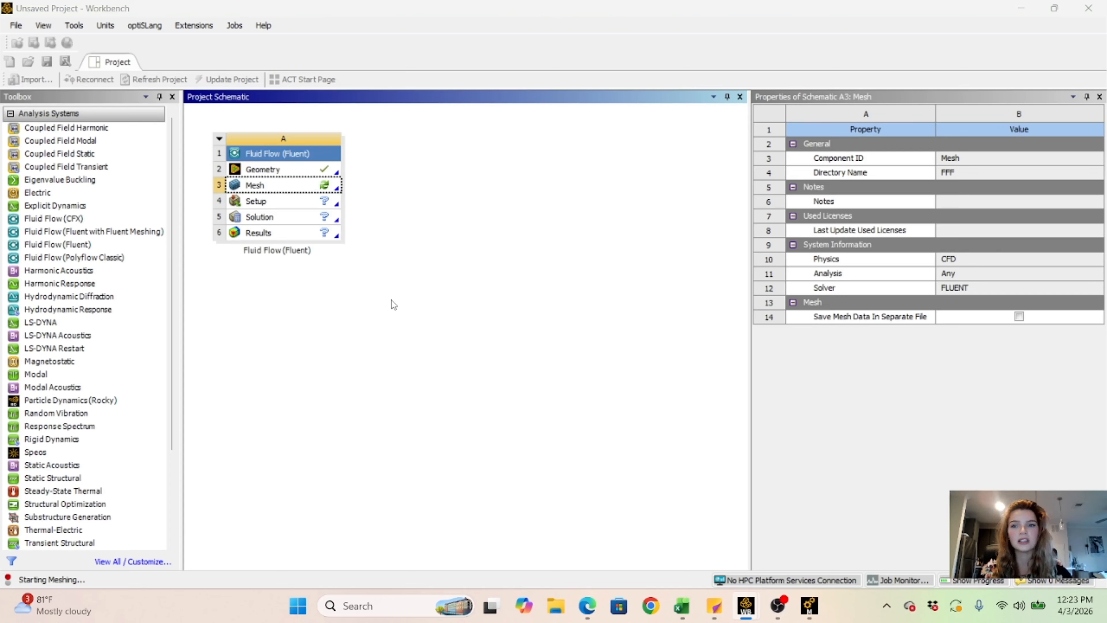
pyautogui.click(330, 188)
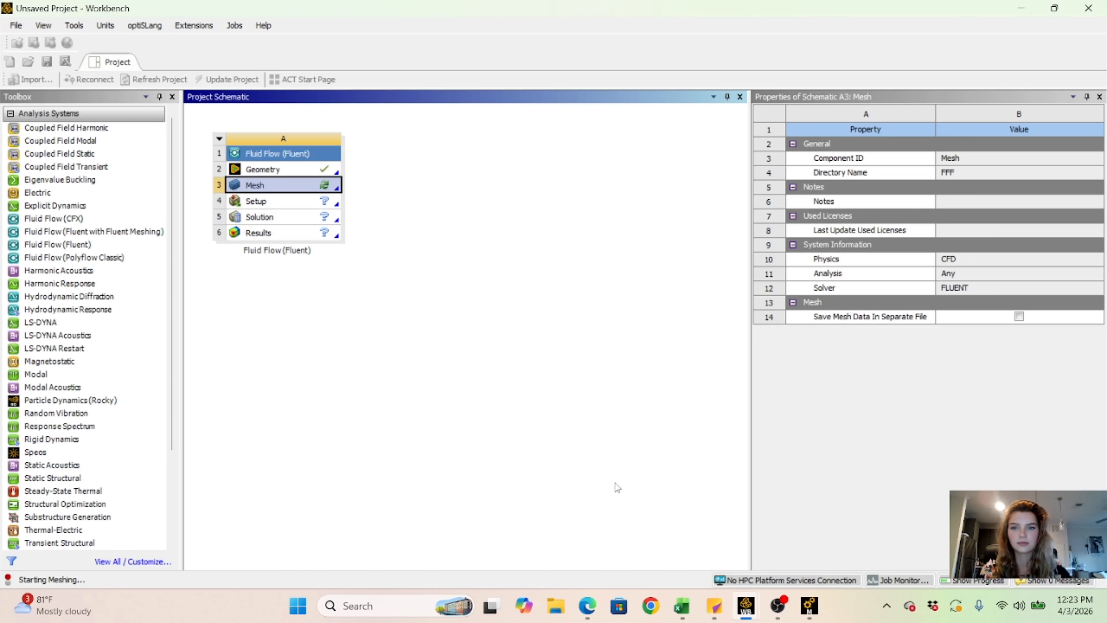
pyautogui.rightClick(285, 190)
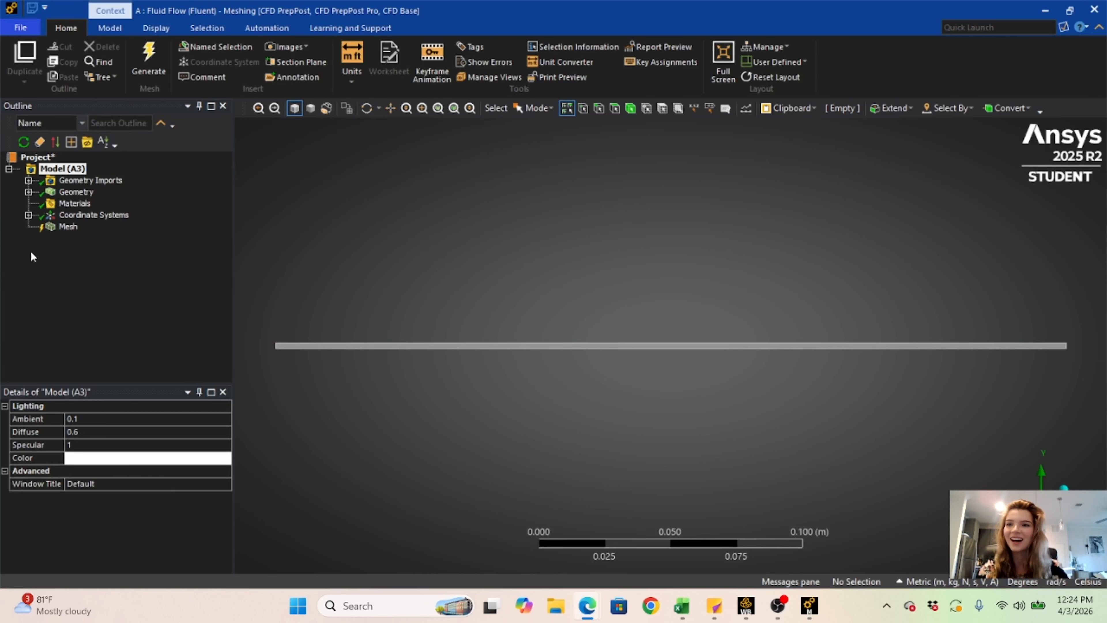
# - Insert a mesh method scoped to the rectangular surface body and generate the mesh
pyautogui.rightClick(66, 227)
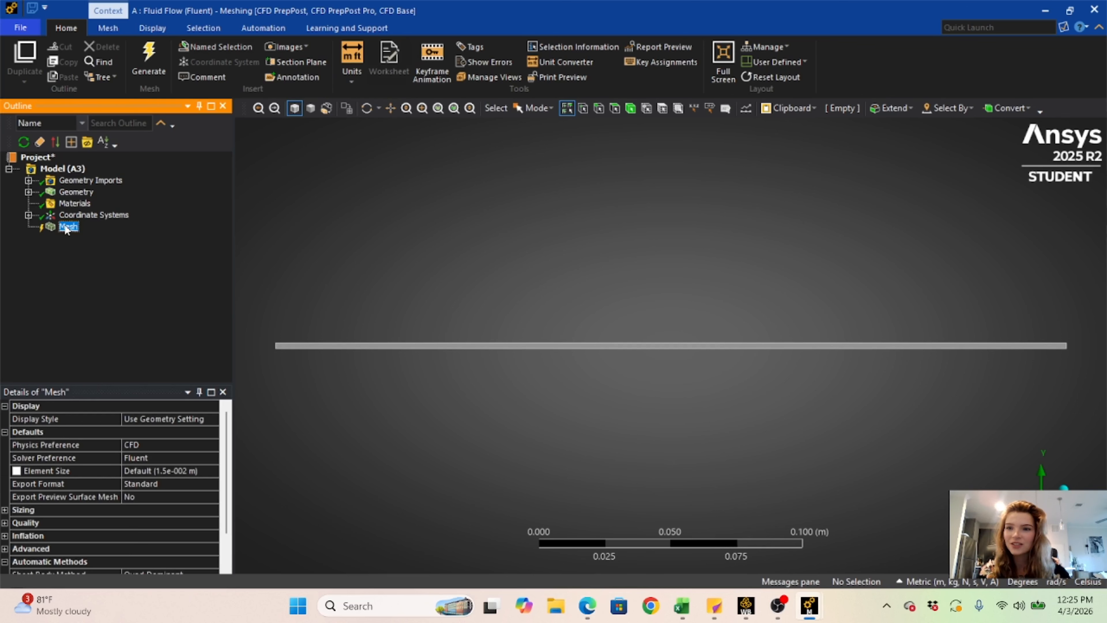
pyautogui.moveTo(107, 238)
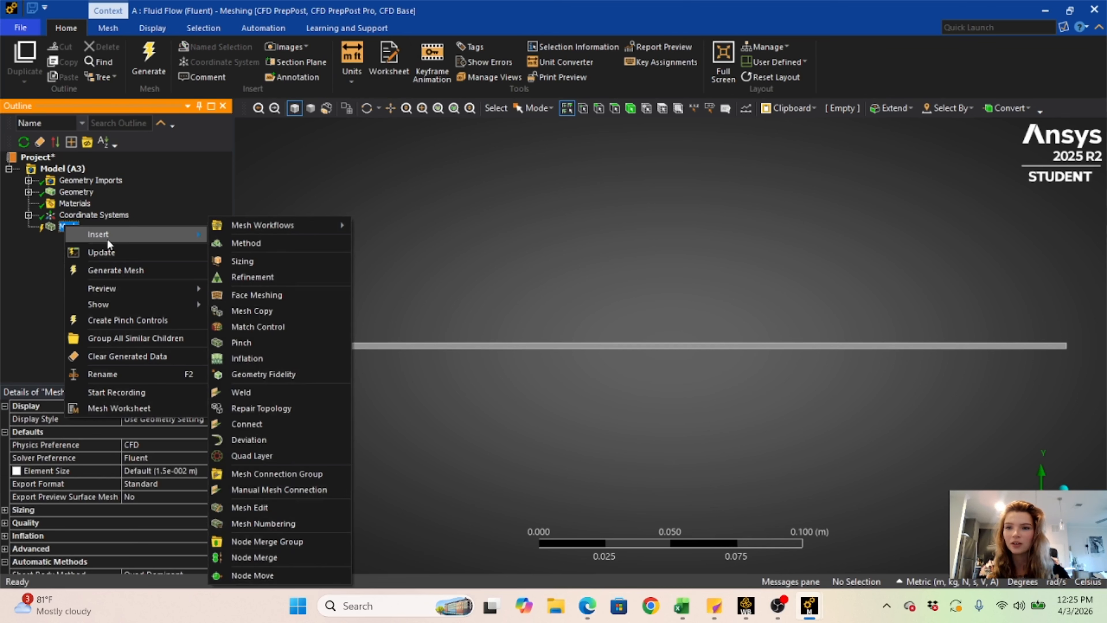
pyautogui.click(224, 244)
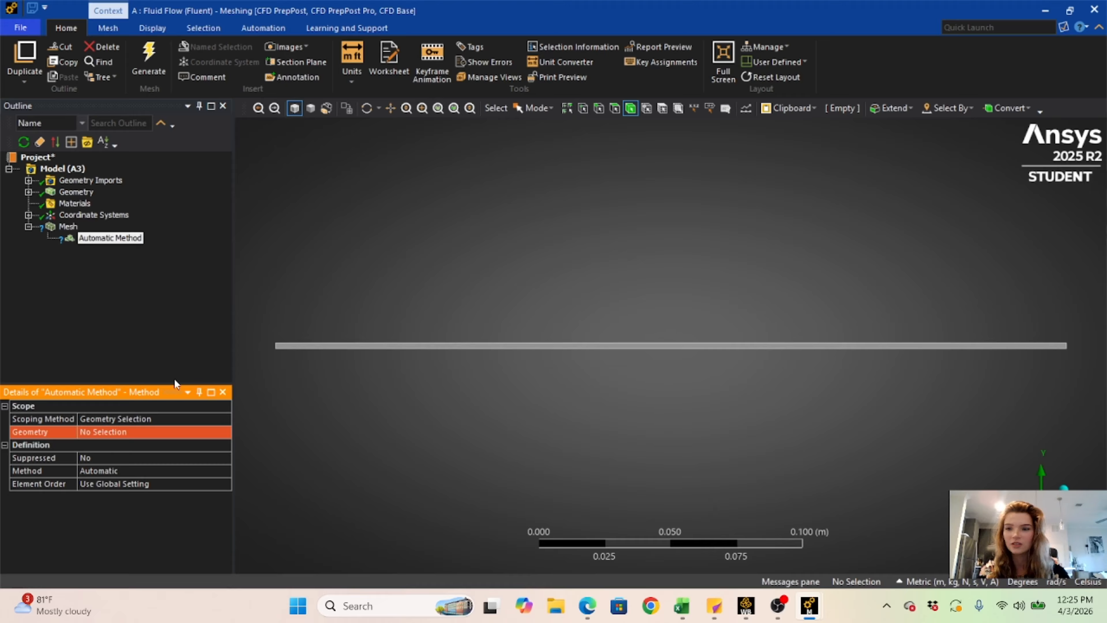
pyautogui.click(166, 432)
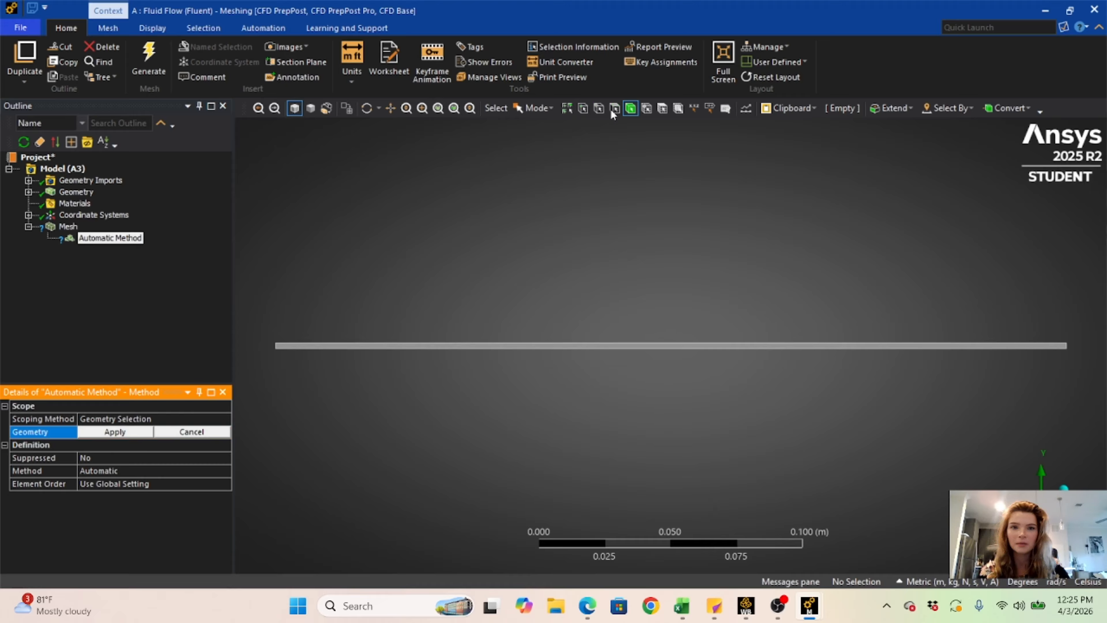
pyautogui.click(555, 346)
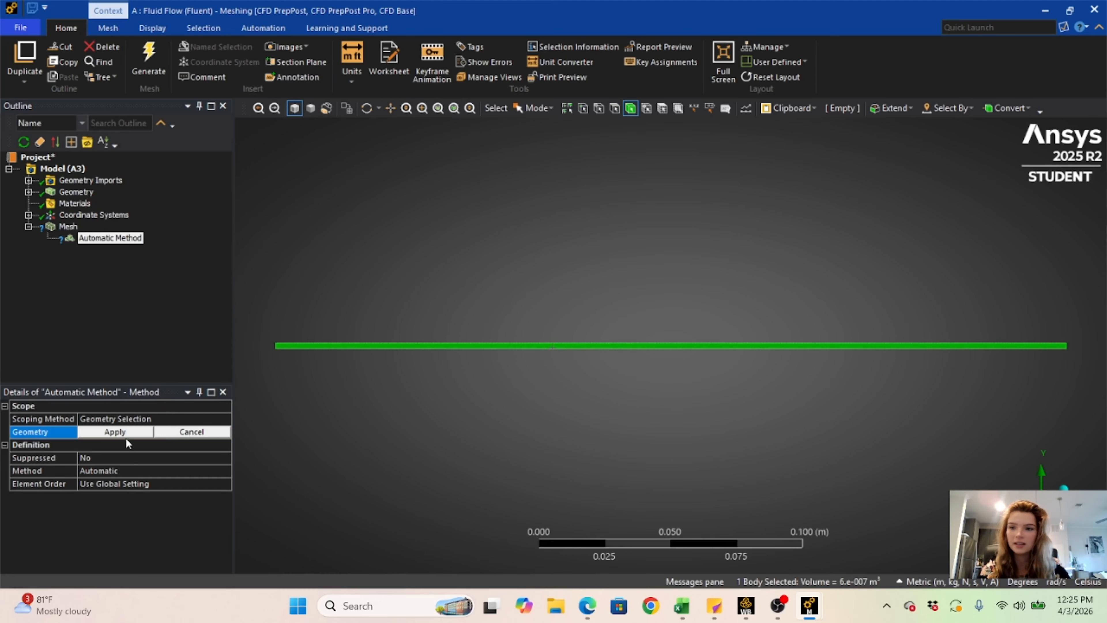
pyautogui.click(115, 431)
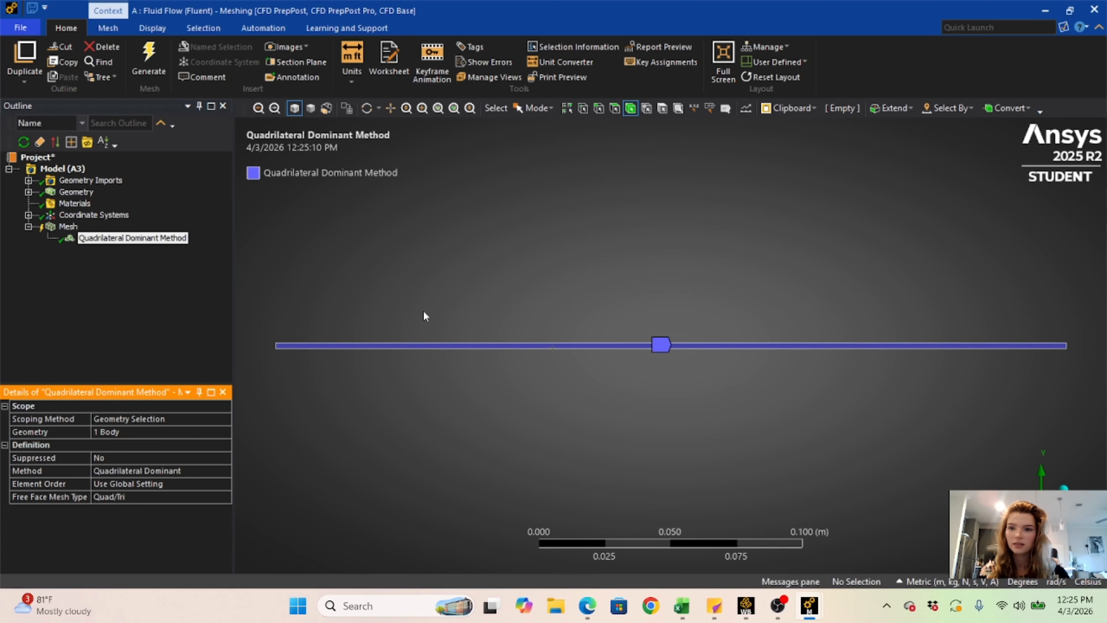
pyautogui.click(156, 63)
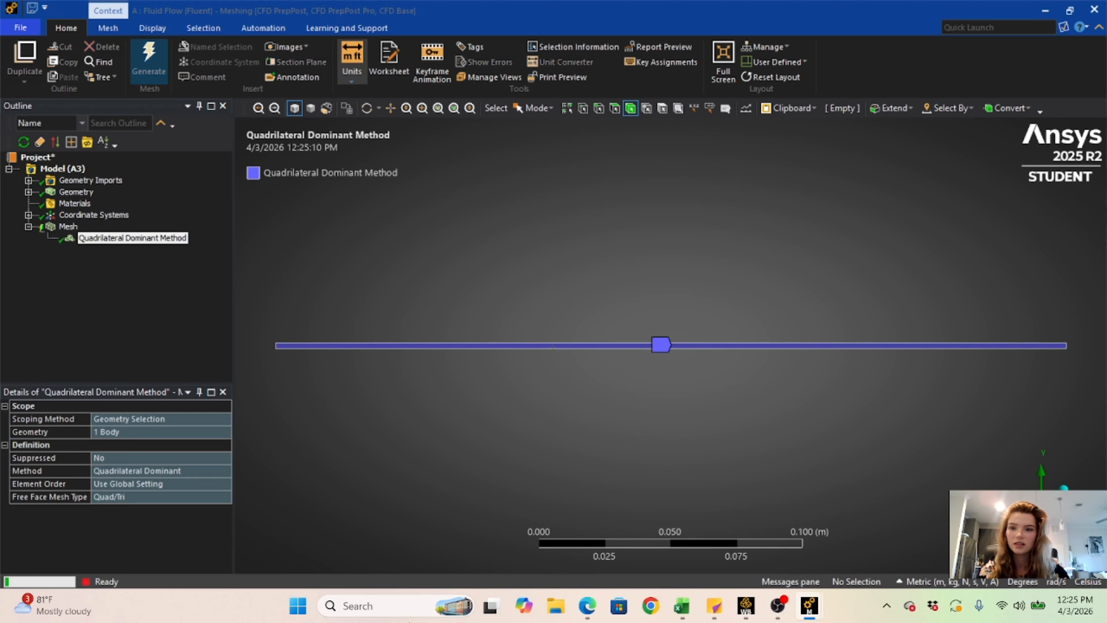
# - Insert a mesh sizing control and pick the short vertical edge at the rectangle's left end
pyautogui.rightClick(69, 227)
pyautogui.moveTo(89, 235)
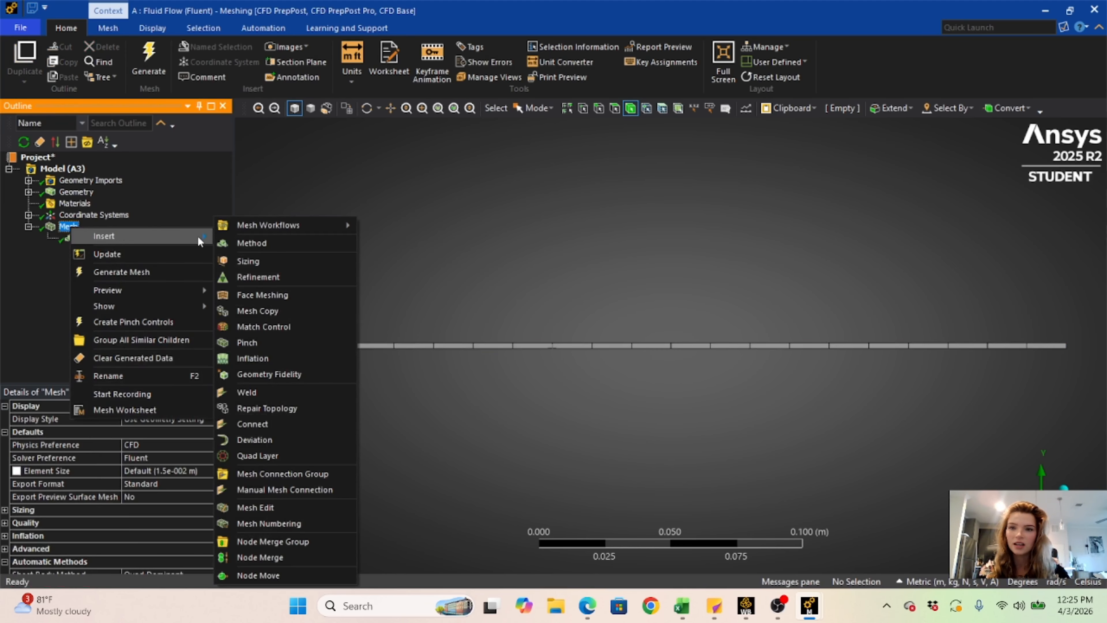
pyautogui.click(245, 261)
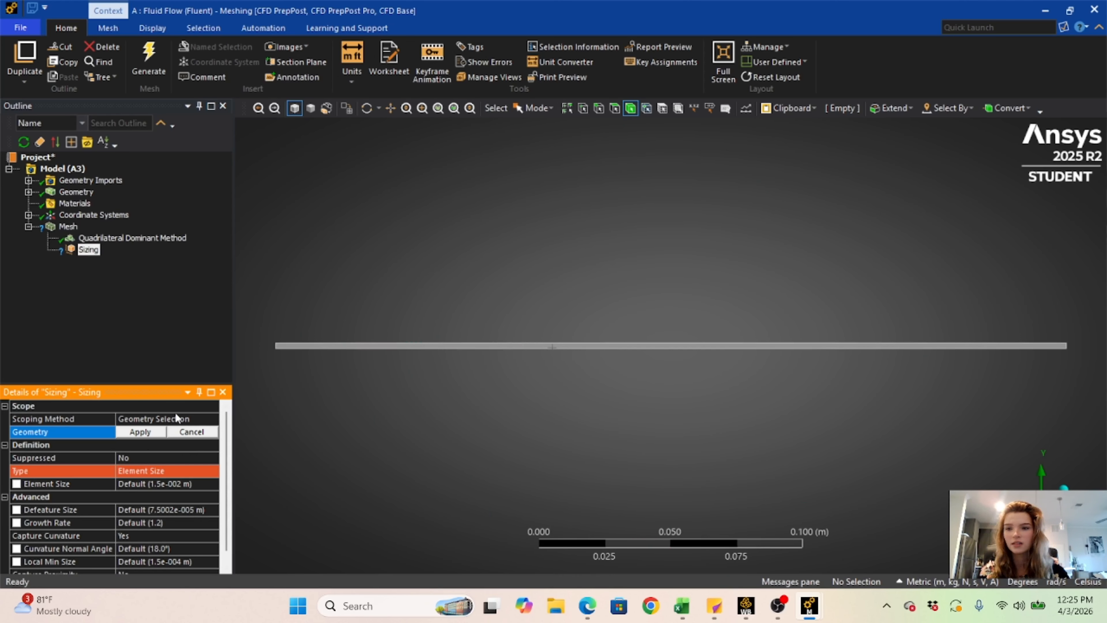
pyautogui.scroll(2, 353, 361)
pyautogui.rightClick(425, 275)
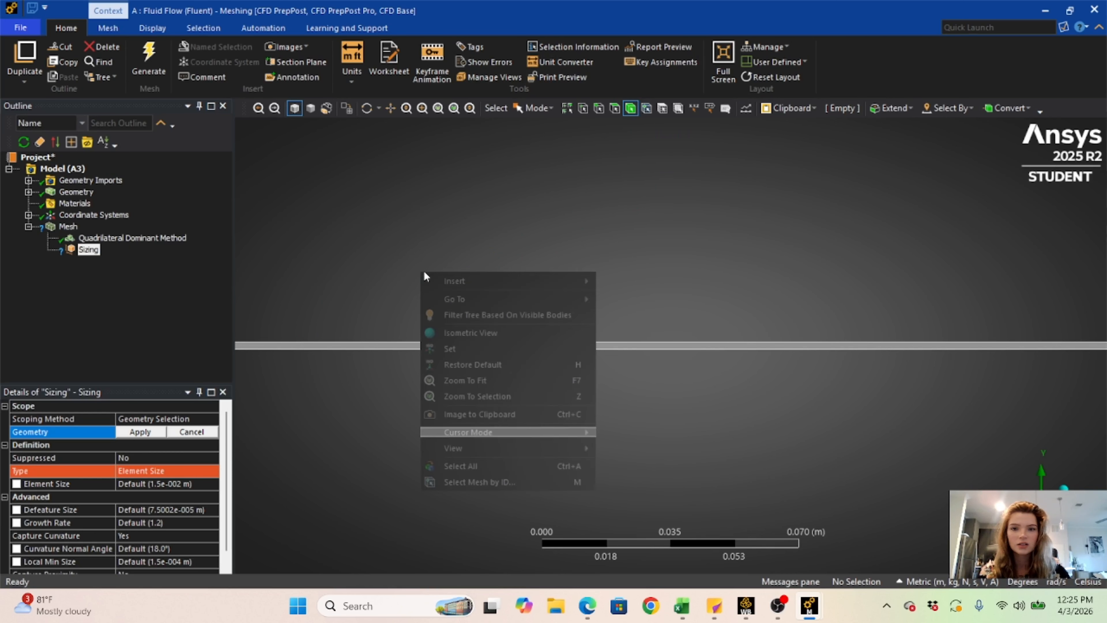
pyautogui.click(460, 389)
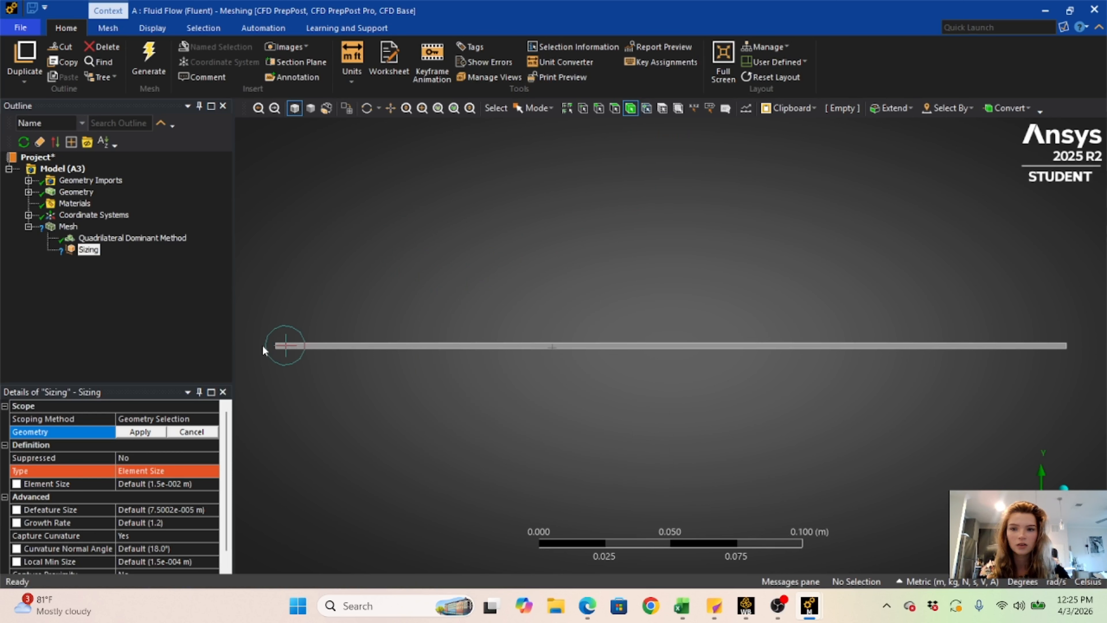
pyautogui.moveTo(242, 326); pyautogui.dragTo(306, 373, button='right')
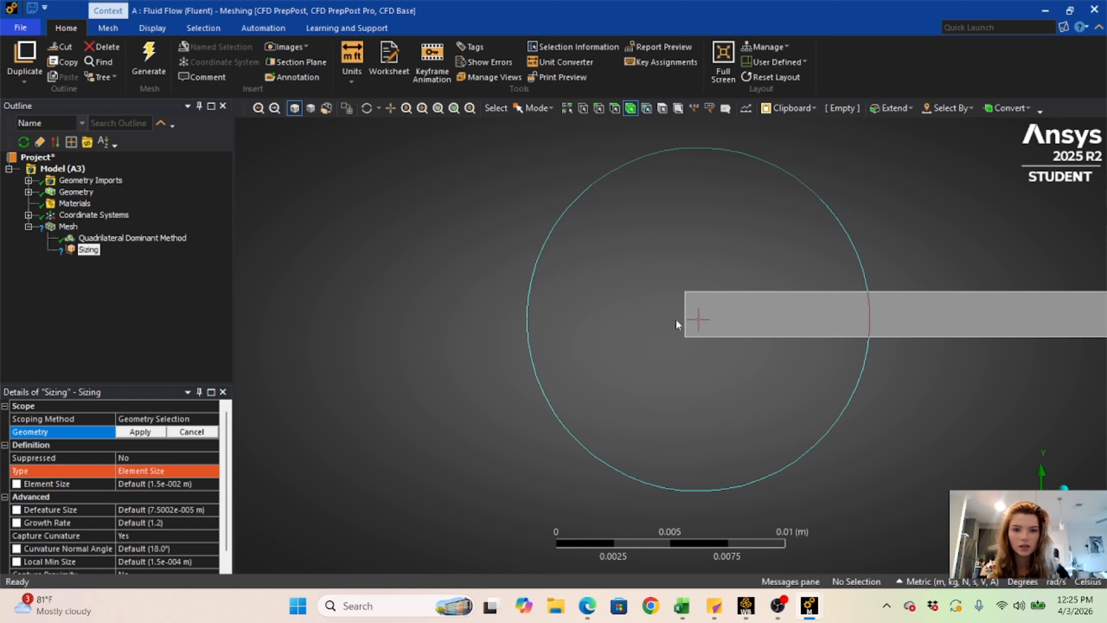
pyautogui.click(599, 108)
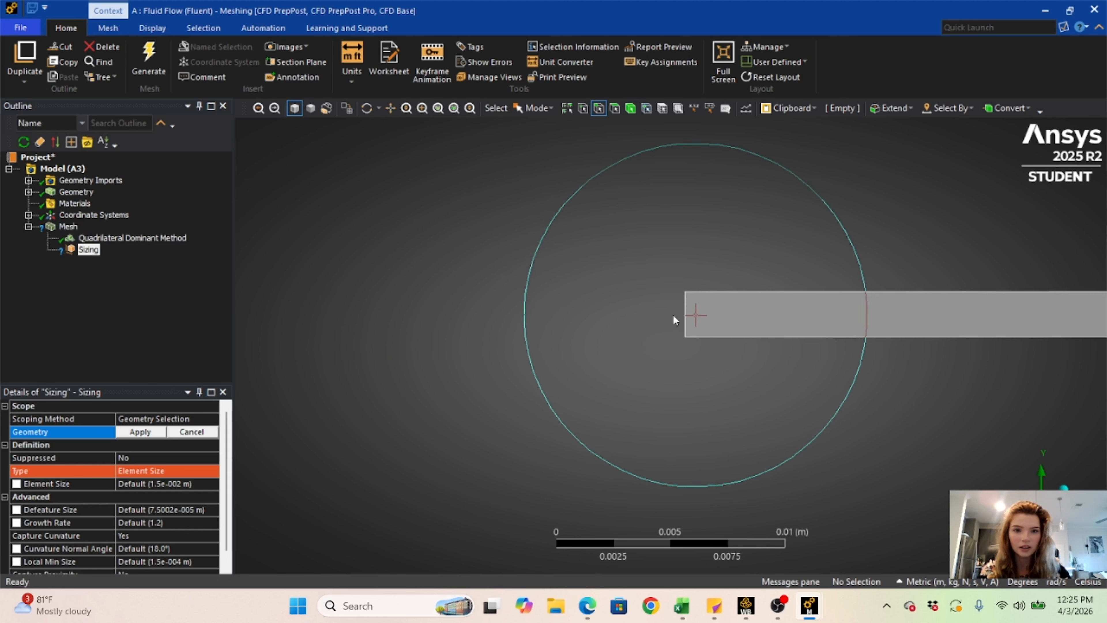
pyautogui.click(691, 321)
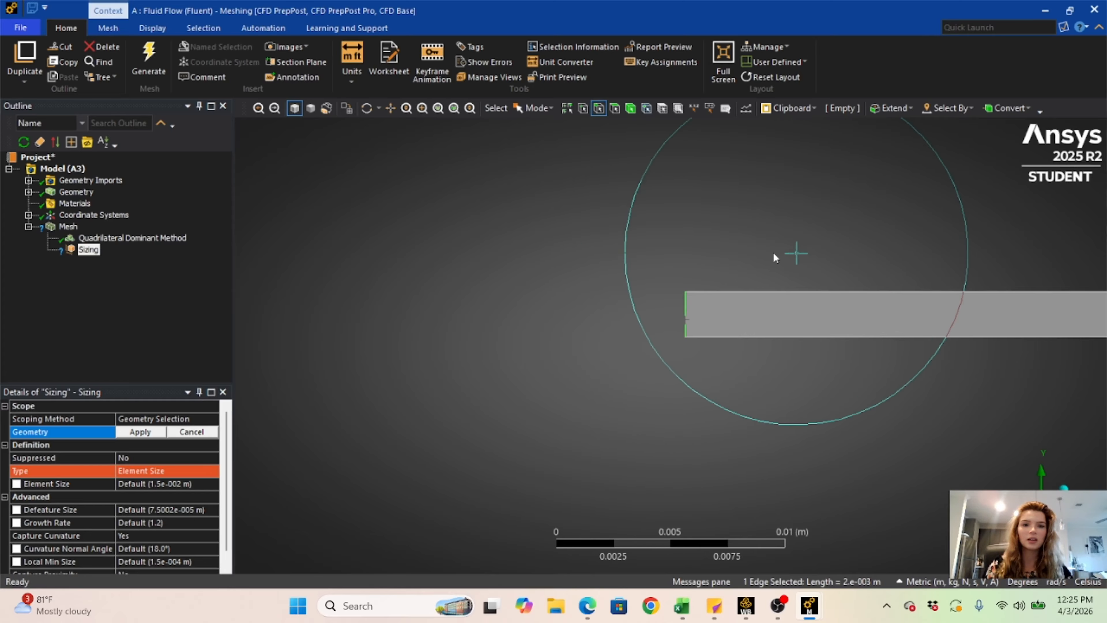
# - Add the short vertical edge at the rectangle's right end and apply both edges as the sizing's geometry
pyautogui.rightClick(825, 235)
pyautogui.click(883, 440)
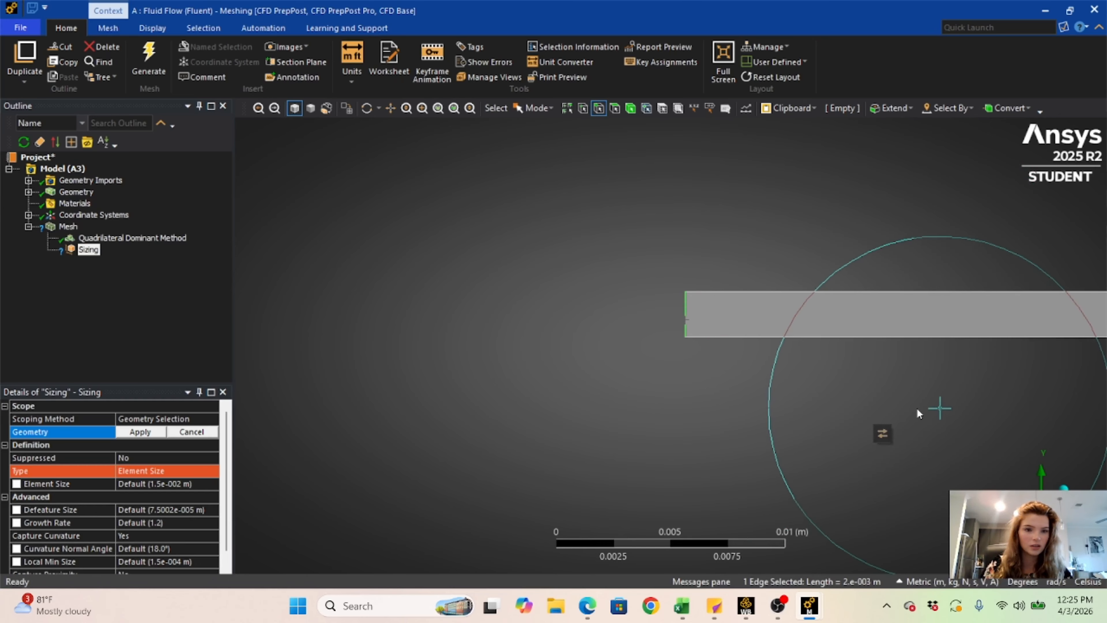
pyautogui.rightClick(751, 391)
pyautogui.click(390, 108)
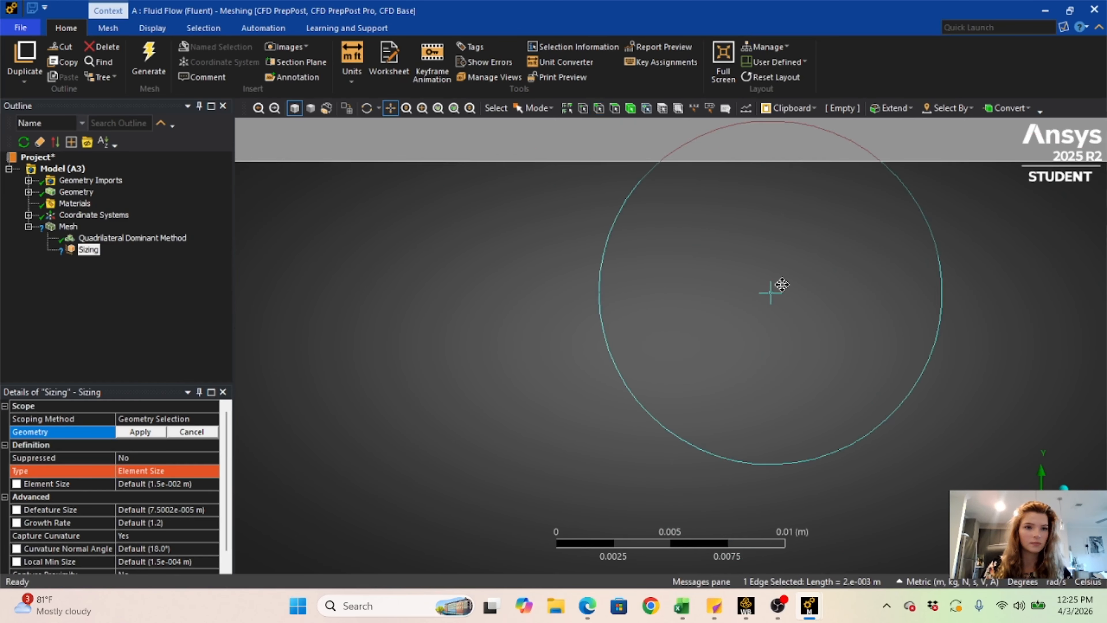
pyautogui.moveTo(783, 285); pyautogui.dragTo(866, 282)
pyautogui.scroll(-6, 866, 282)
pyautogui.scroll(2, 966, 309)
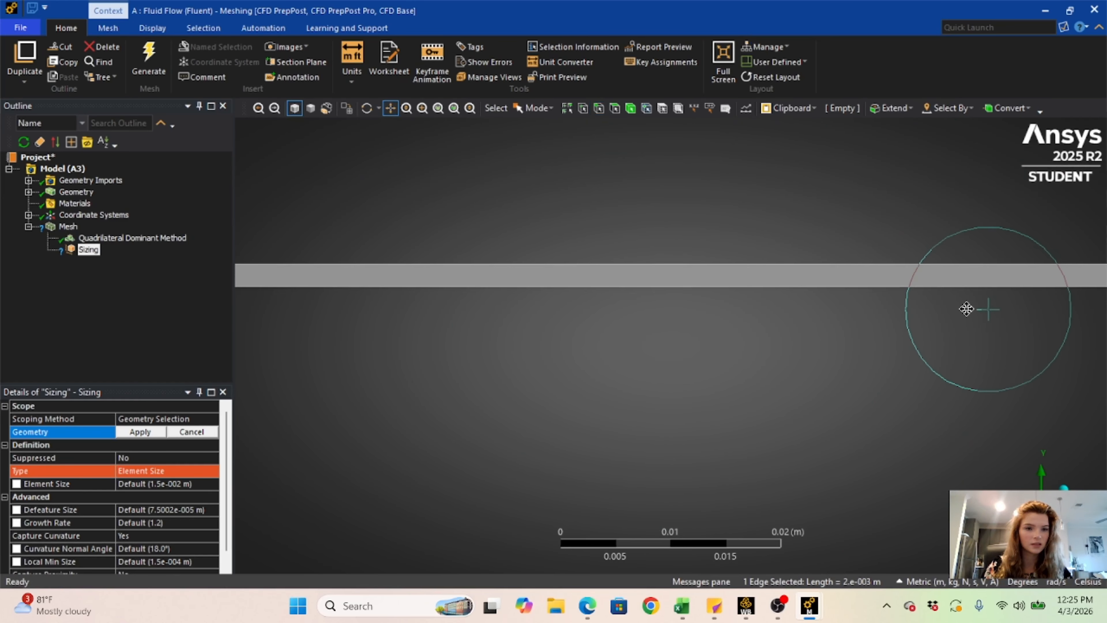
pyautogui.moveTo(1023, 327); pyautogui.dragTo(477, 312)
pyautogui.scroll(3, 631, 270)
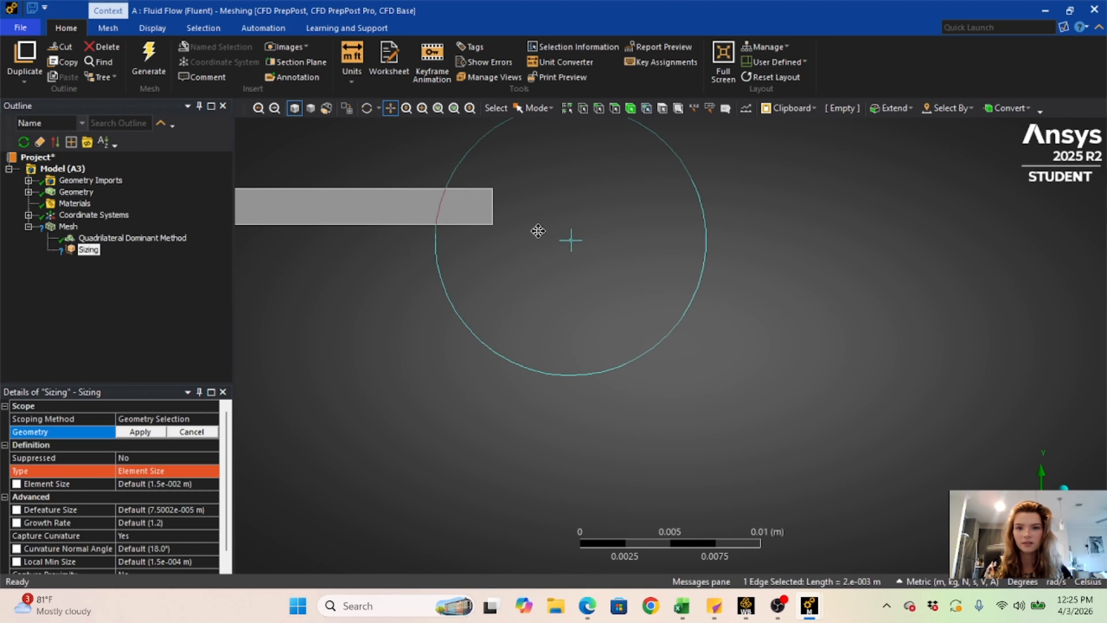
pyautogui.moveTo(531, 215); pyautogui.dragTo(703, 326)
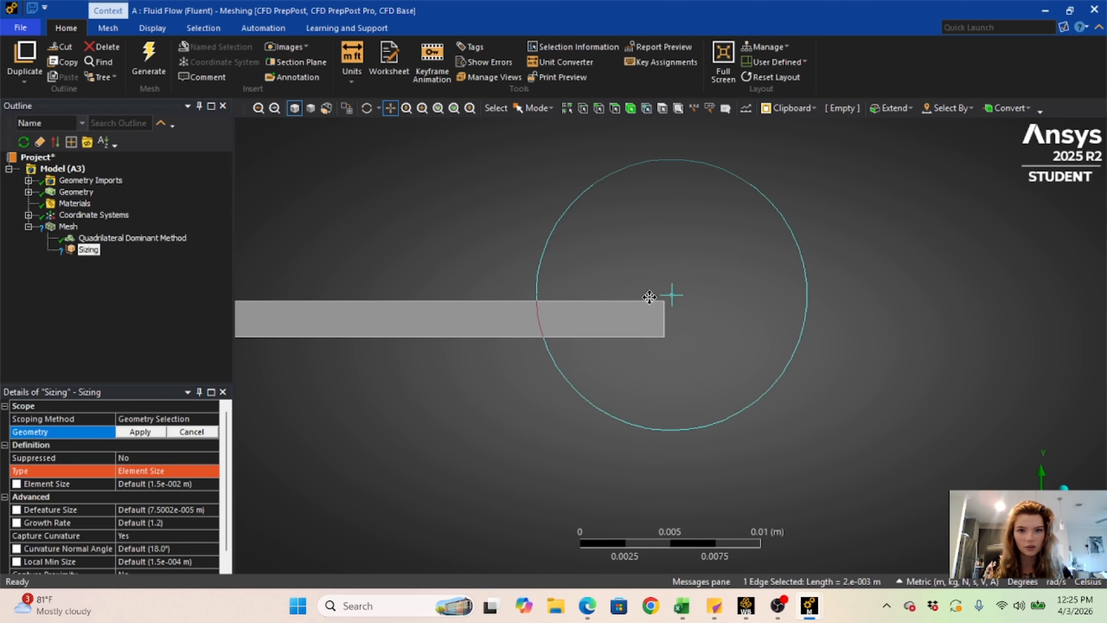
pyautogui.click(599, 108)
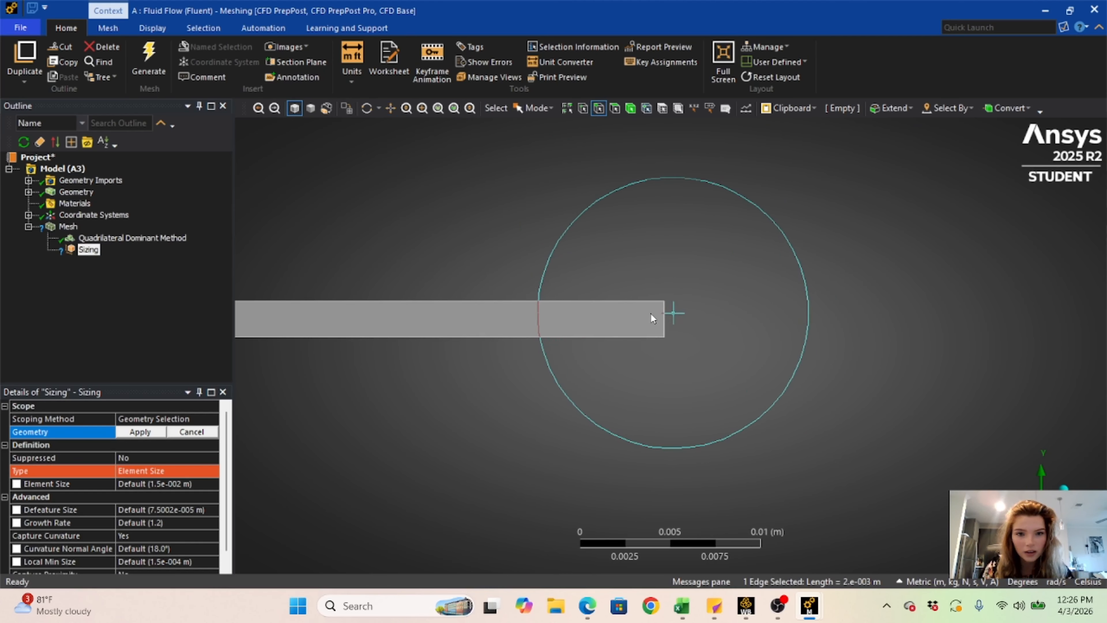
pyautogui.keyDown('ctrl'); pyautogui.click(664, 324); pyautogui.keyUp('ctrl')
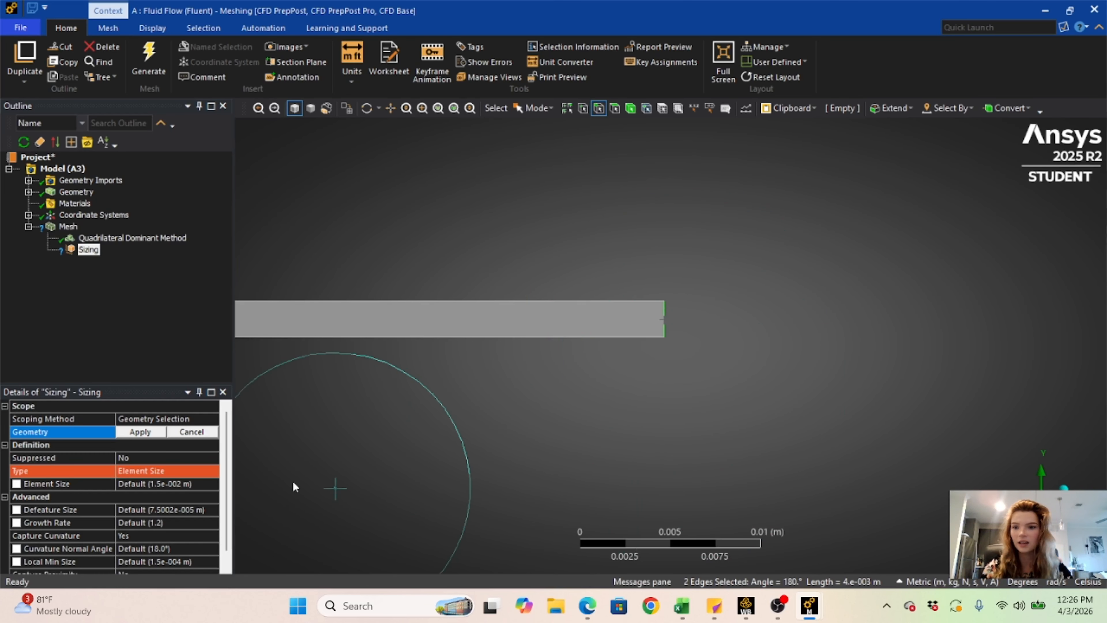
pyautogui.click(141, 471)
pyautogui.click(173, 431)
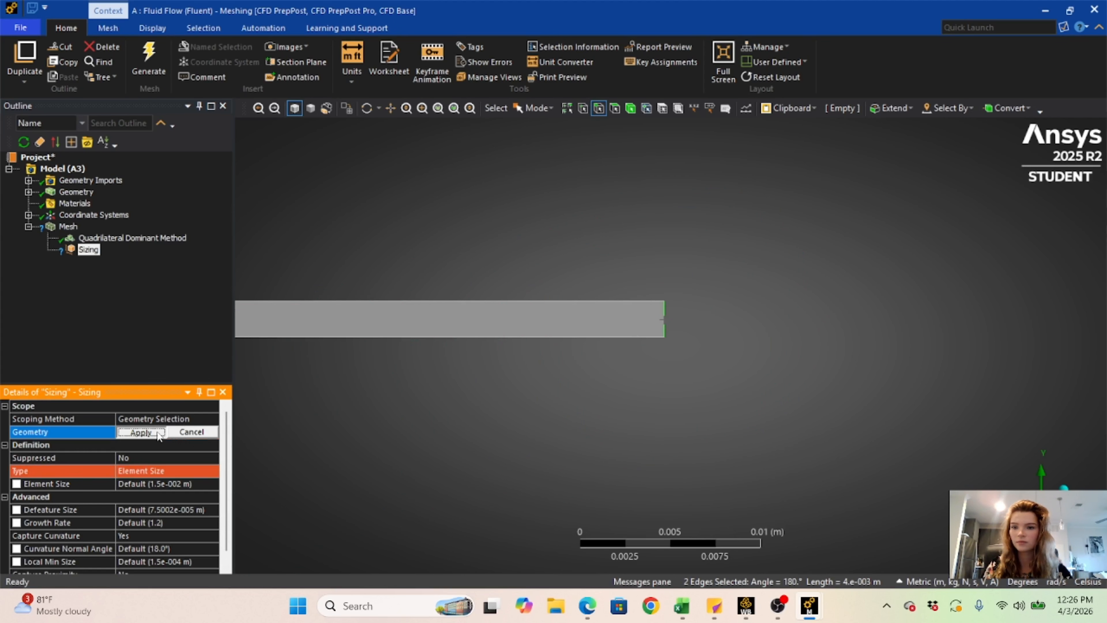
pyautogui.click(140, 432)
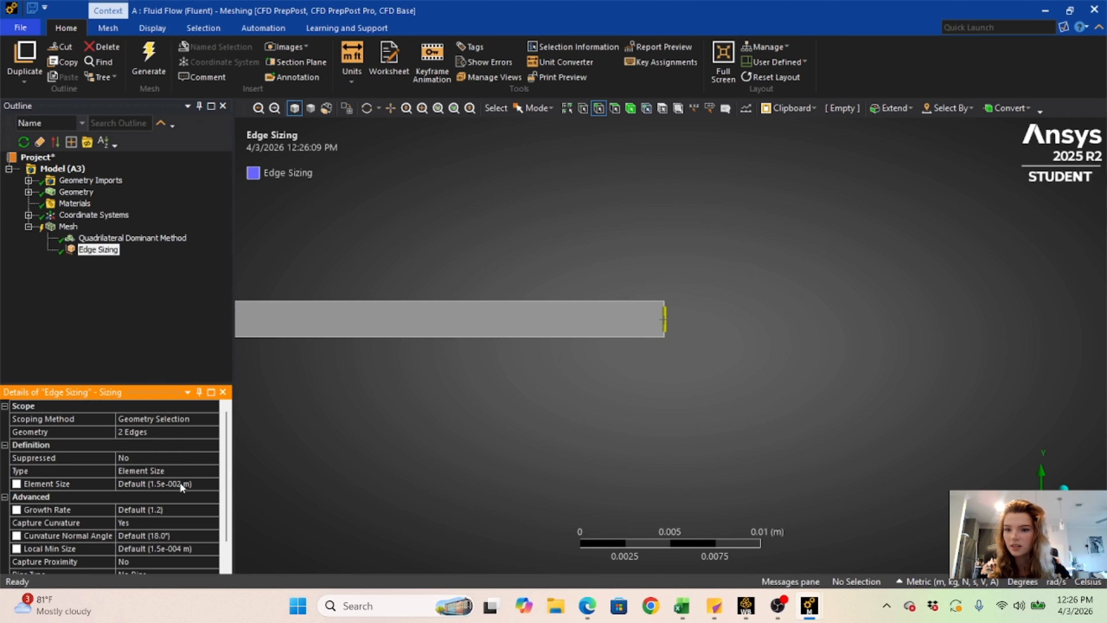
# - Change the edge sizing type to Number of Divisions and set it to 70
pyautogui.click(170, 470)
pyautogui.click(213, 471)
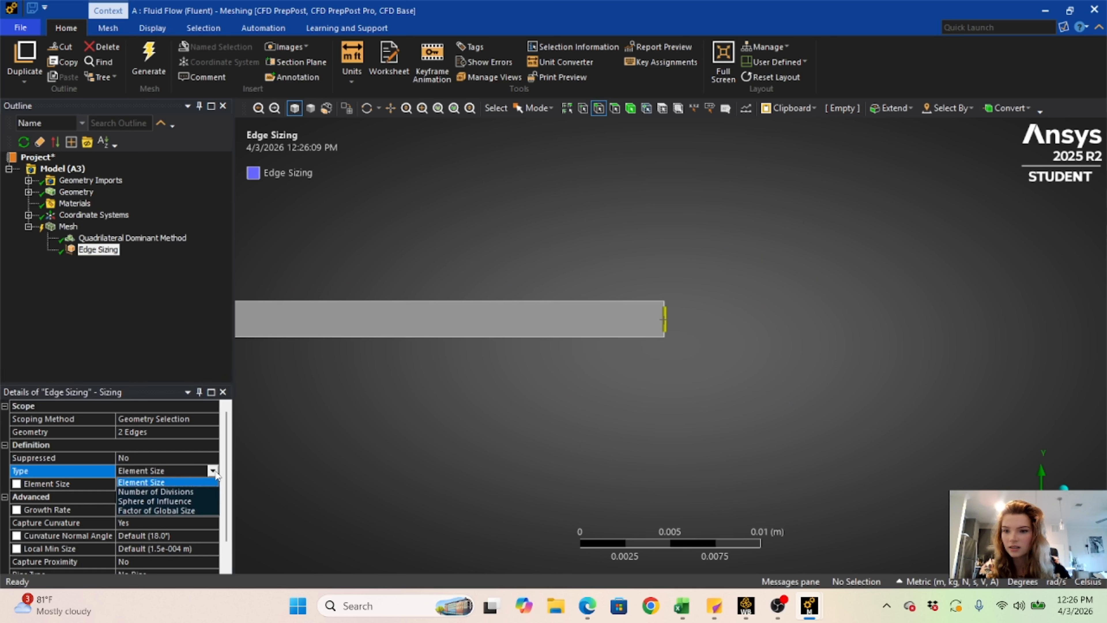
pyautogui.click(194, 496)
pyautogui.click(156, 484)
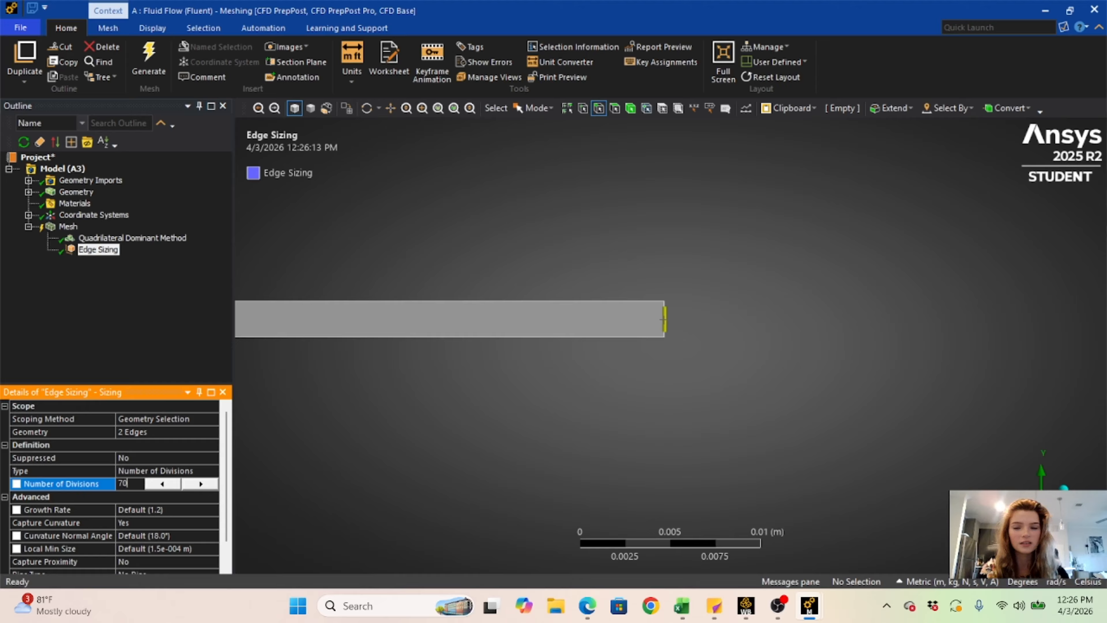
pyautogui.write('70')
pyautogui.click(127, 497)
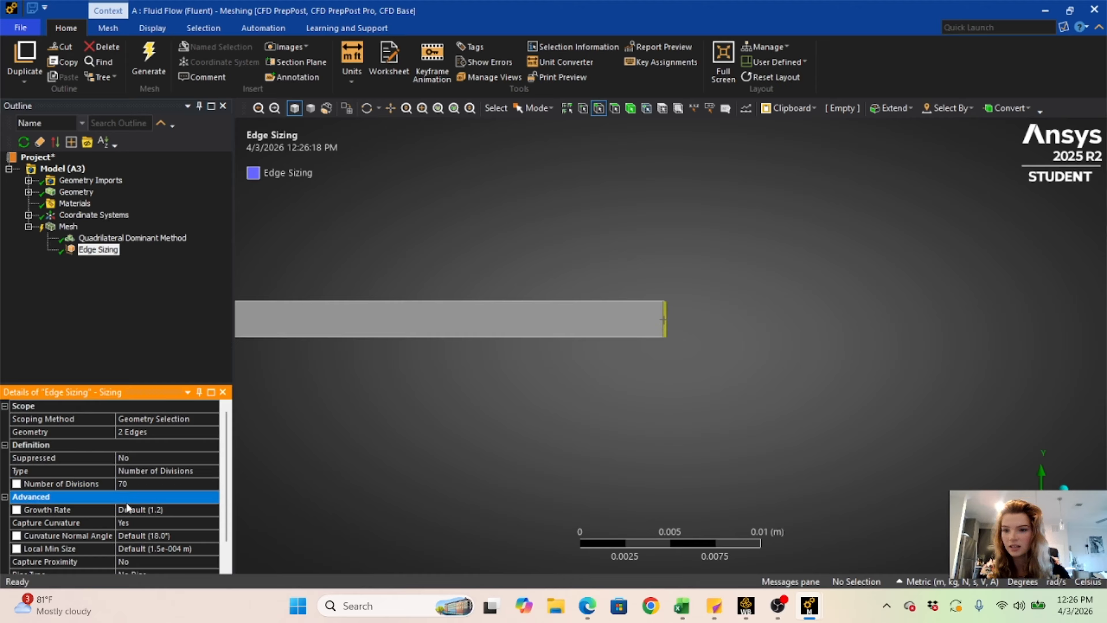
pyautogui.scroll(-1, 128, 475)
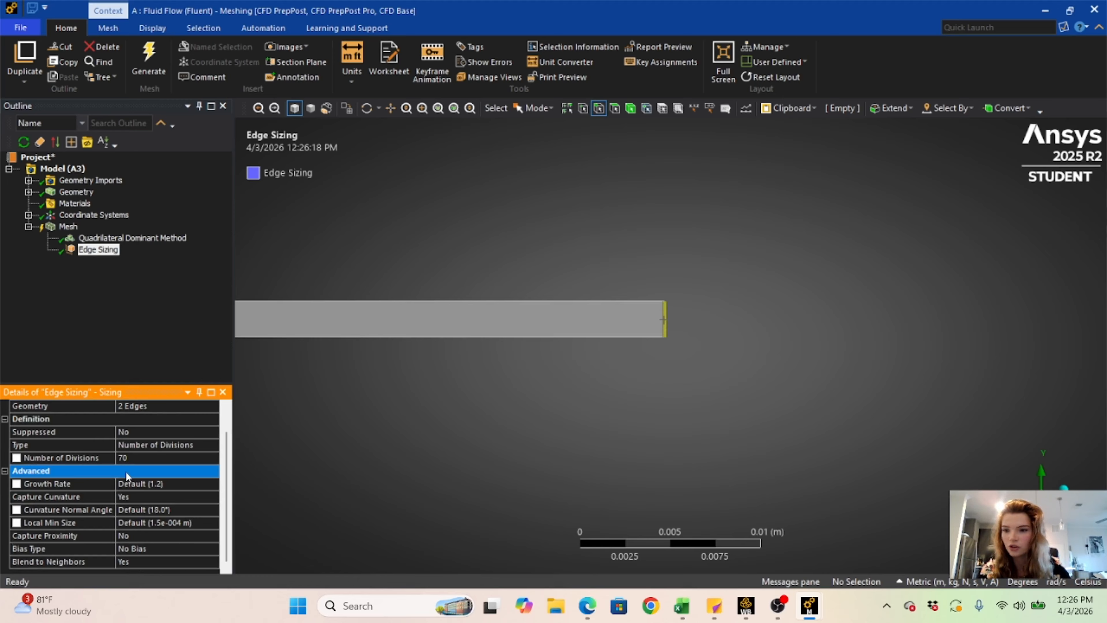
# - Turn off Capture Curvature for the short-edge sizing and change its behavior to Hard
pyautogui.click(123, 497)
pyautogui.click(212, 497)
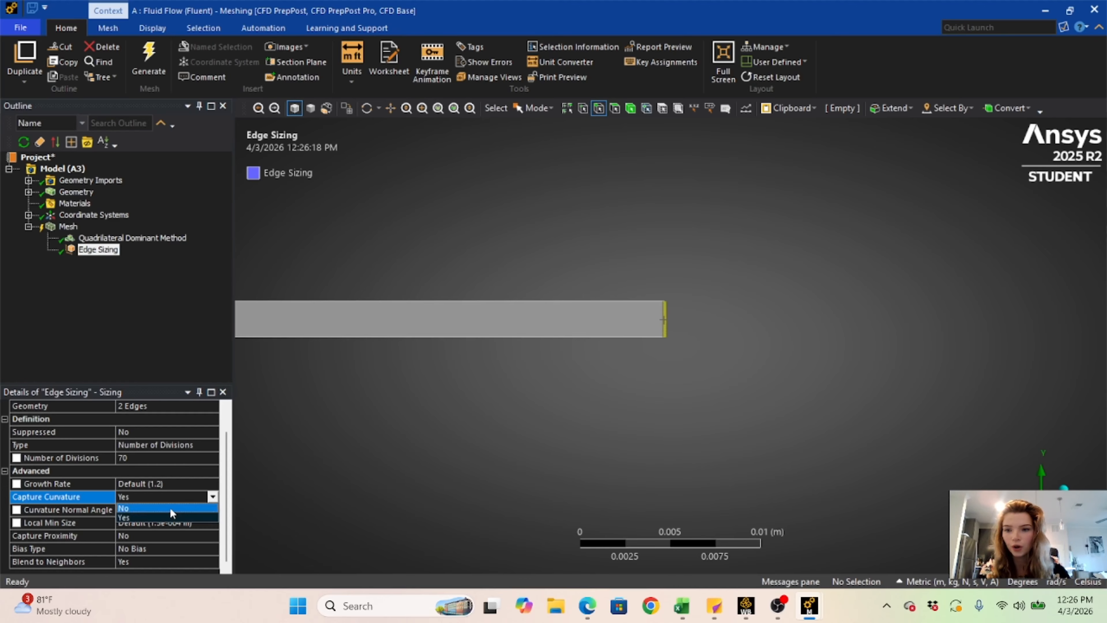
pyautogui.click(171, 518)
pyautogui.scroll(-1, 148, 484)
pyautogui.click(144, 497)
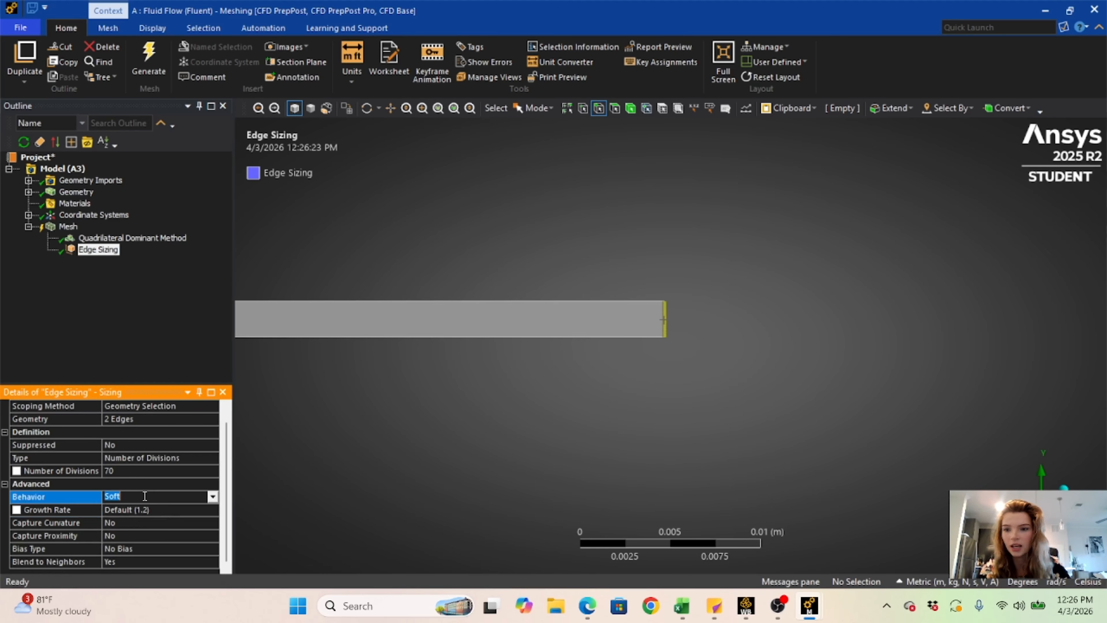
pyautogui.click(211, 496)
pyautogui.click(176, 519)
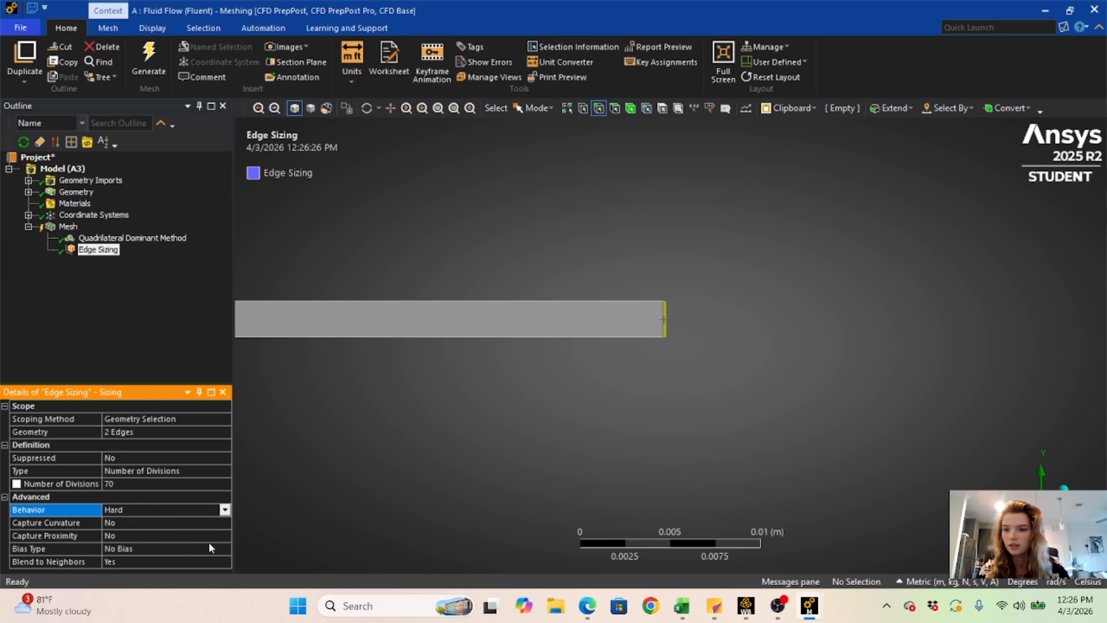
# - Generate the mesh and insert another sizing control under Mesh
pyautogui.rightClick(403, 404)
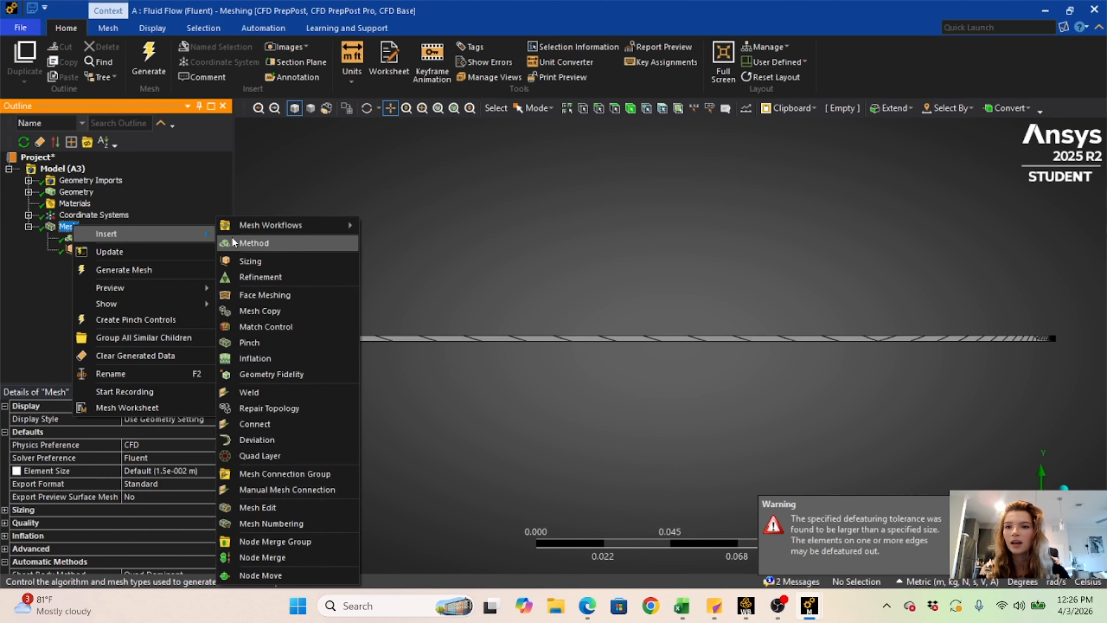
pyautogui.click(251, 258)
pyautogui.moveTo(260, 409); pyautogui.dragTo(514, 401)
pyautogui.moveTo(352, 319); pyautogui.dragTo(401, 378, button='right')
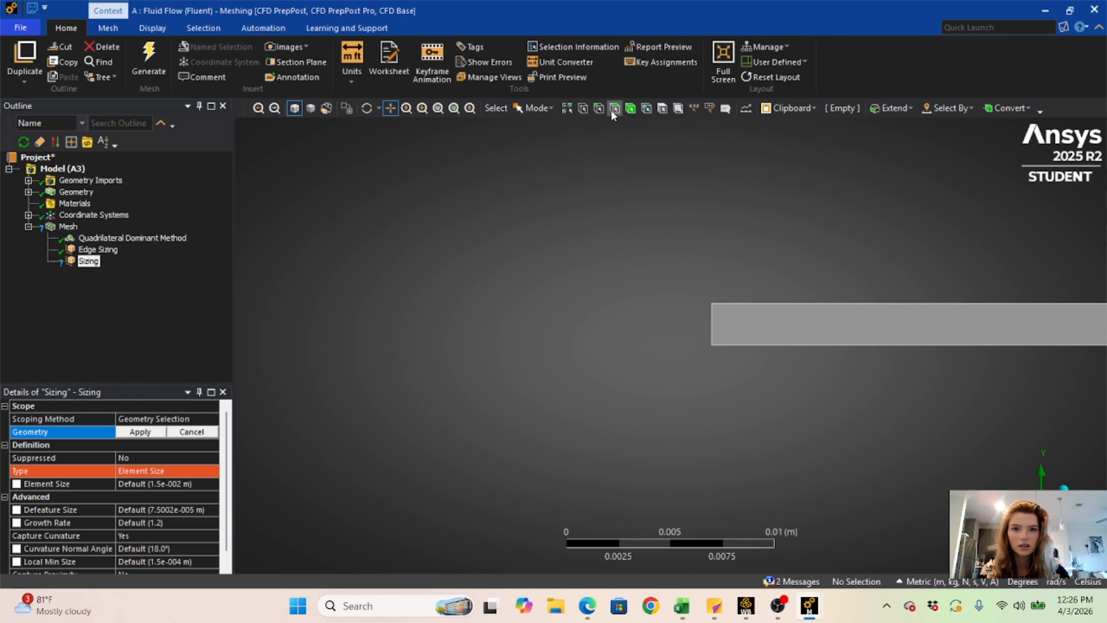
pyautogui.moveTo(898, 271); pyautogui.dragTo(470, 245)
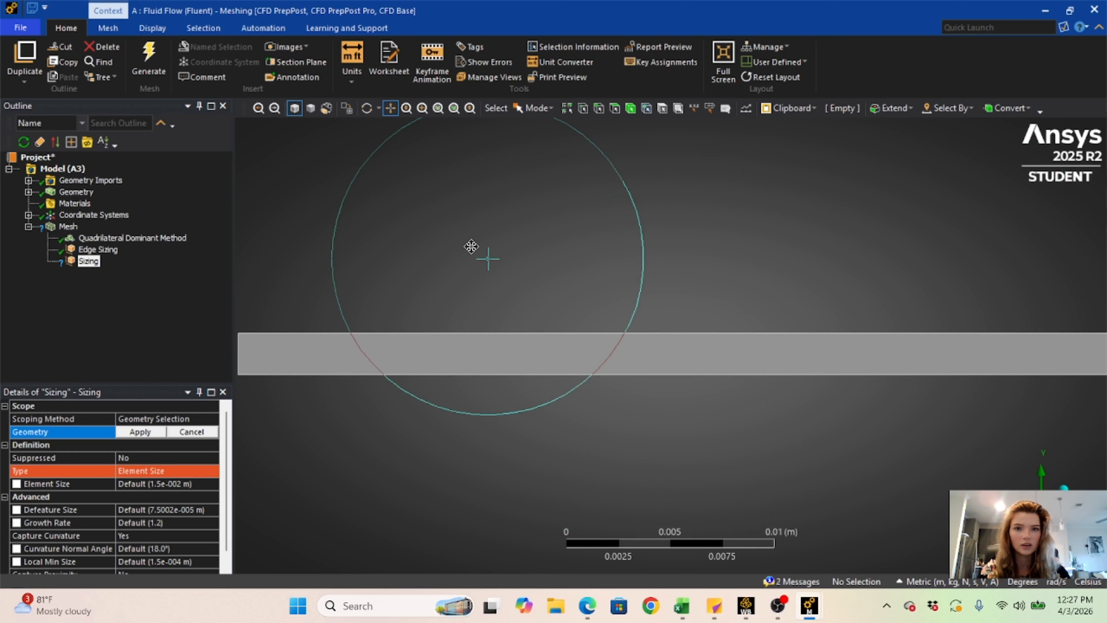
# - Pick the two long horizontal edges of the rectangle and apply them as the new sizing's geometry
pyautogui.click(599, 108)
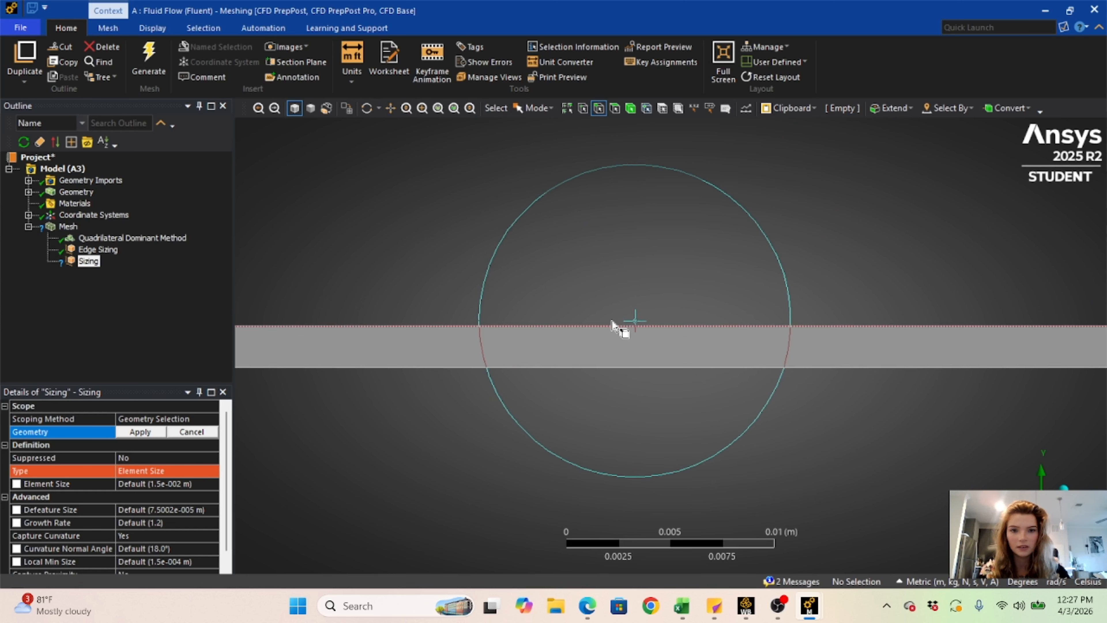
pyautogui.click(619, 326)
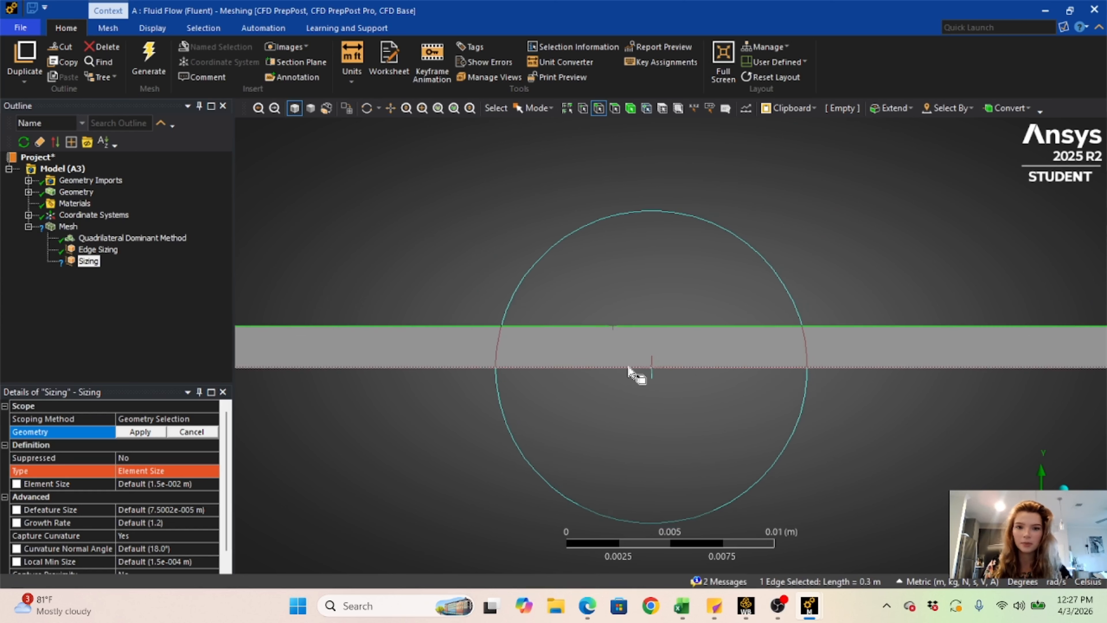
pyautogui.keyDown('ctrl'); pyautogui.click(638, 367); pyautogui.keyUp('ctrl')
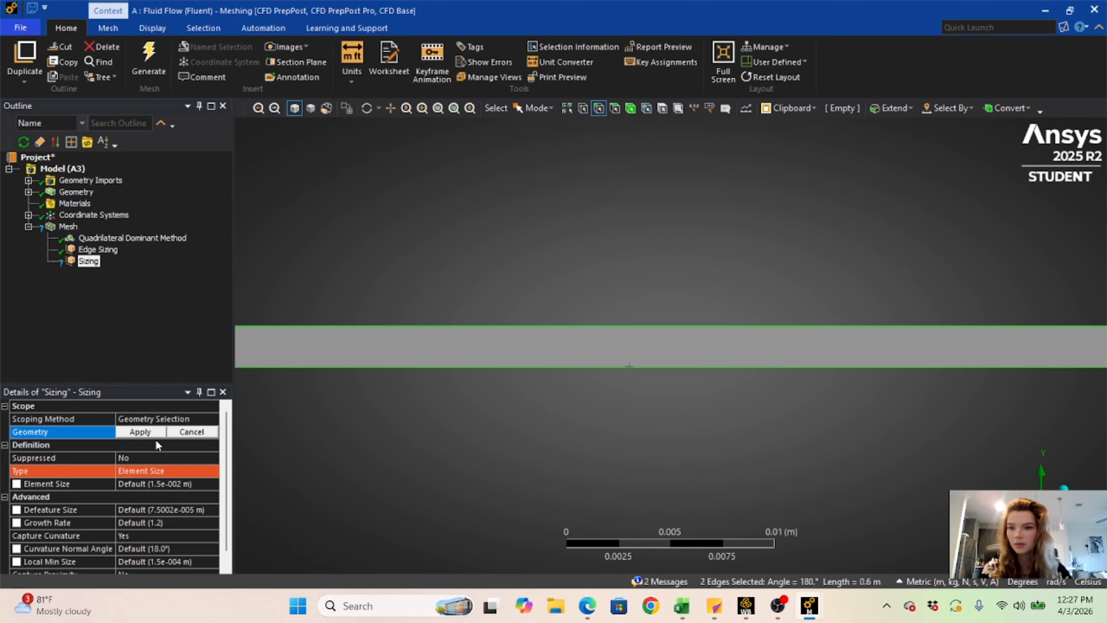
pyautogui.click(147, 433)
# - Change the long-edge sizing type to Number of Divisions and set it to 500
pyautogui.click(203, 472)
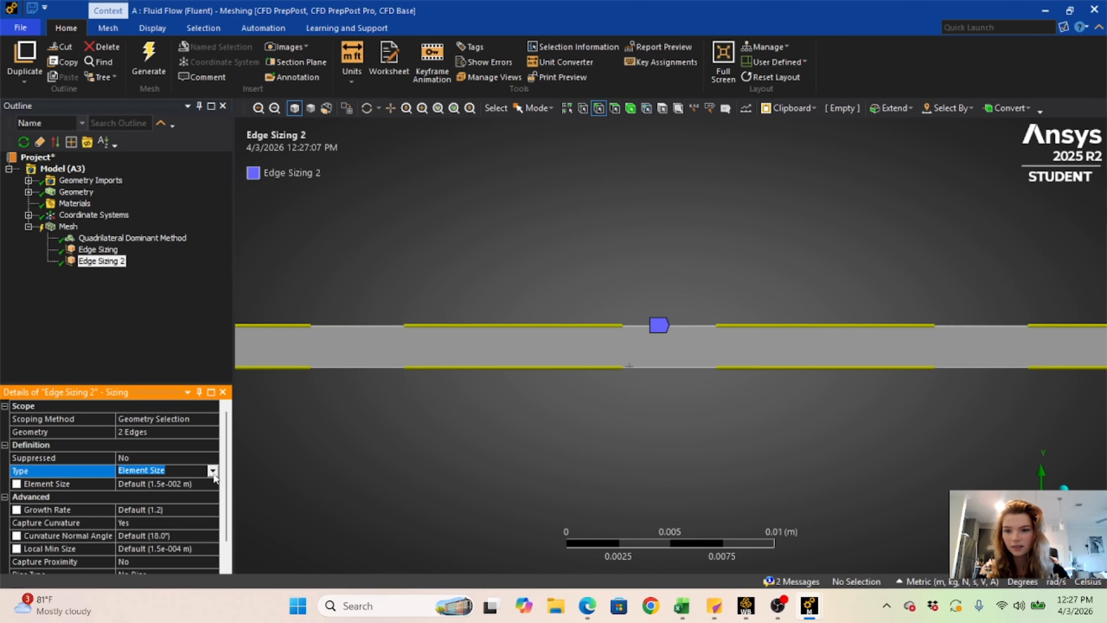
pyautogui.click(213, 470)
pyautogui.click(199, 486)
pyautogui.click(155, 484)
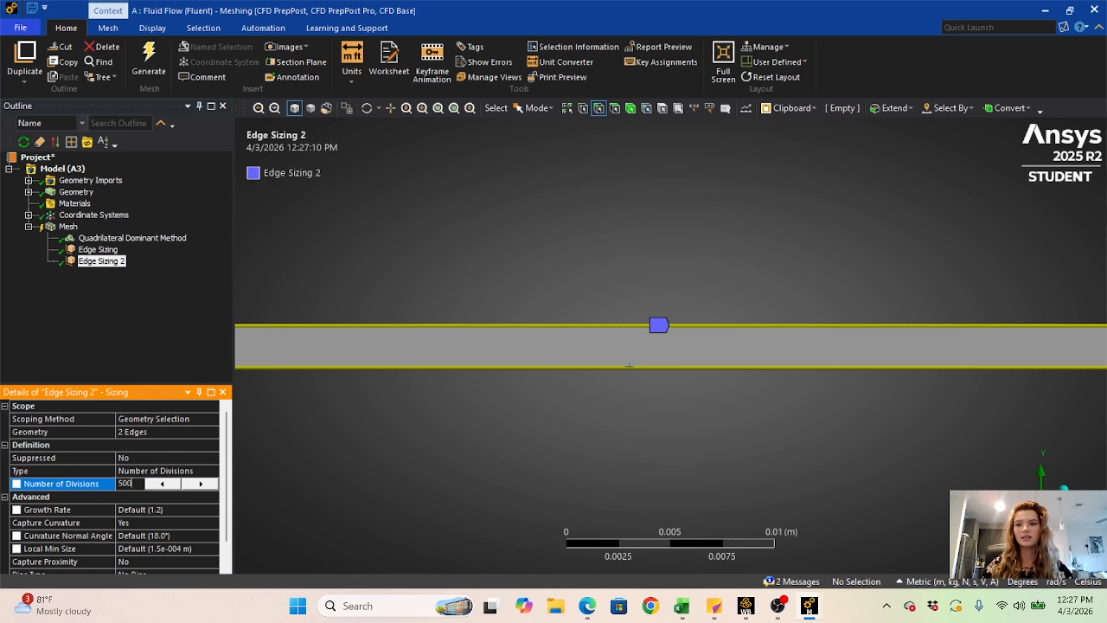
# - Set Capture Curvature to No and the behavior to Hard for the long-edge sizing
pyautogui.click(162, 526)
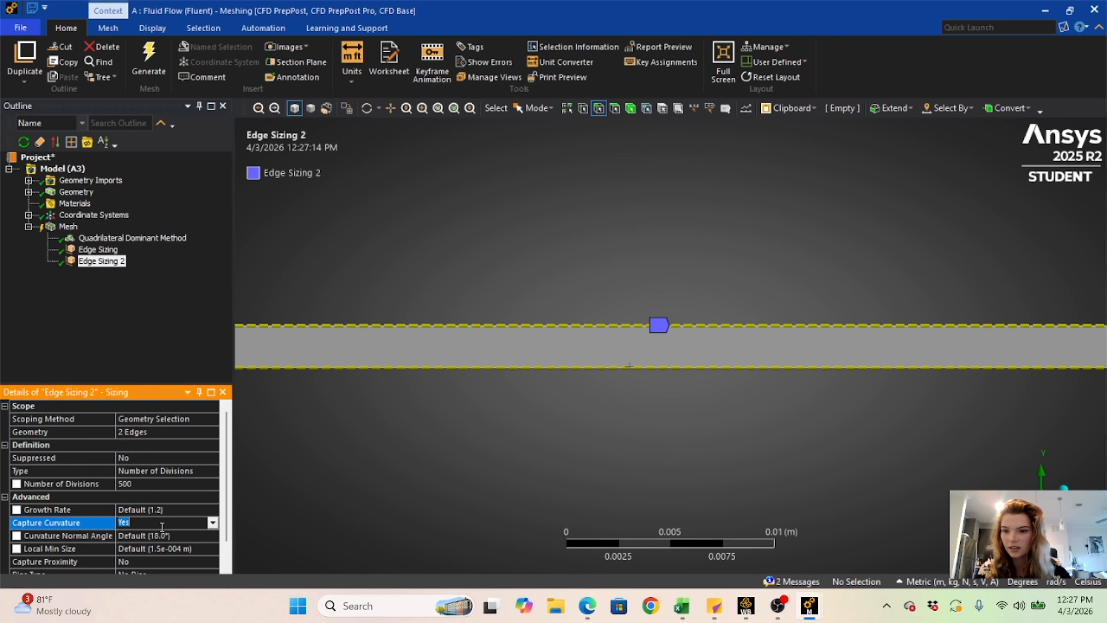
pyautogui.click(211, 523)
pyautogui.click(162, 529)
pyautogui.scroll(-1, 138, 501)
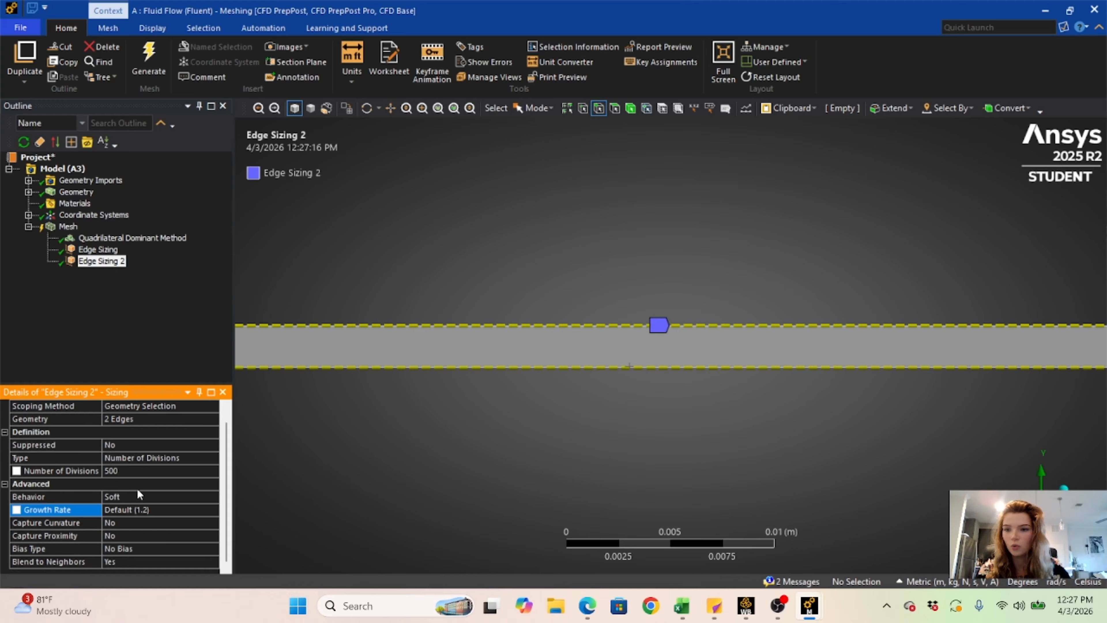
pyautogui.click(192, 497)
pyautogui.click(213, 497)
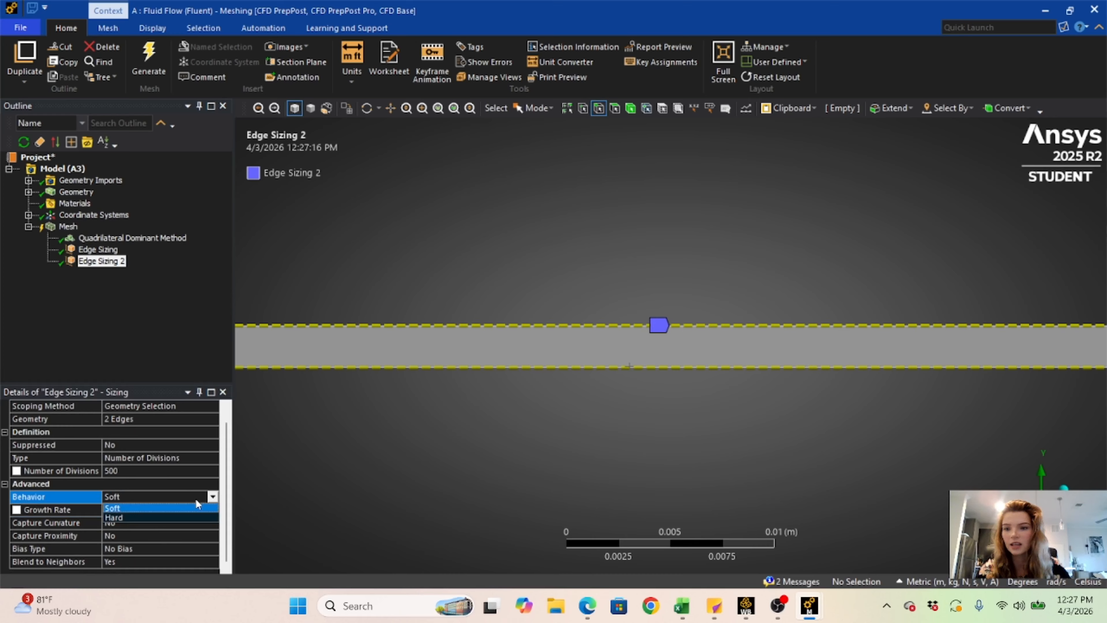
pyautogui.click(192, 519)
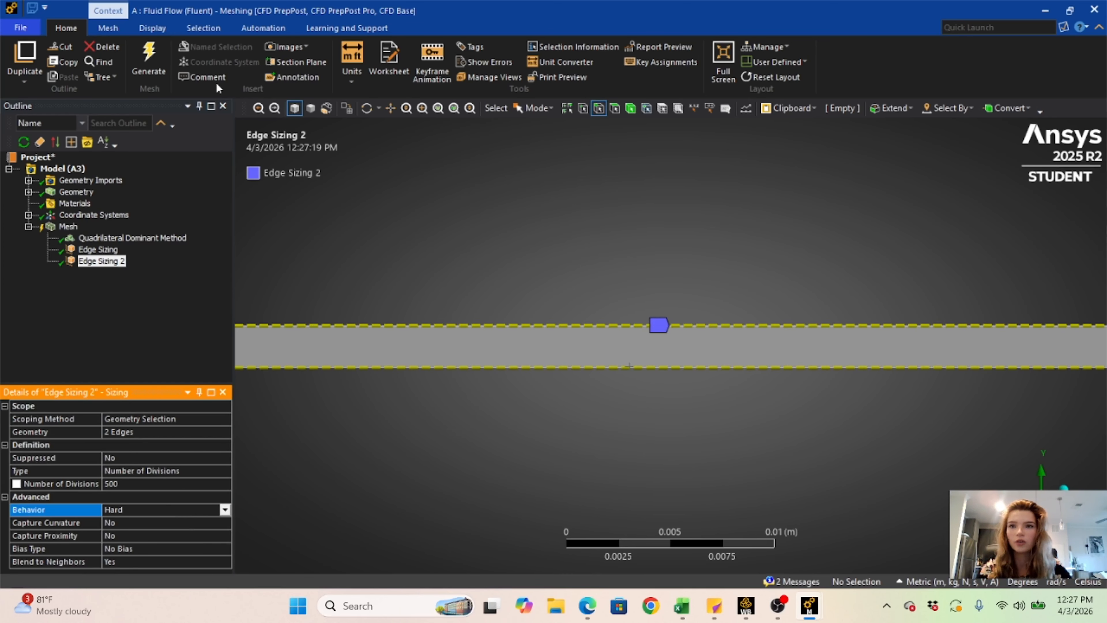
# - Generate the mesh with both edge sizings and inspect the elements along the rectangle
pyautogui.click(150, 61)
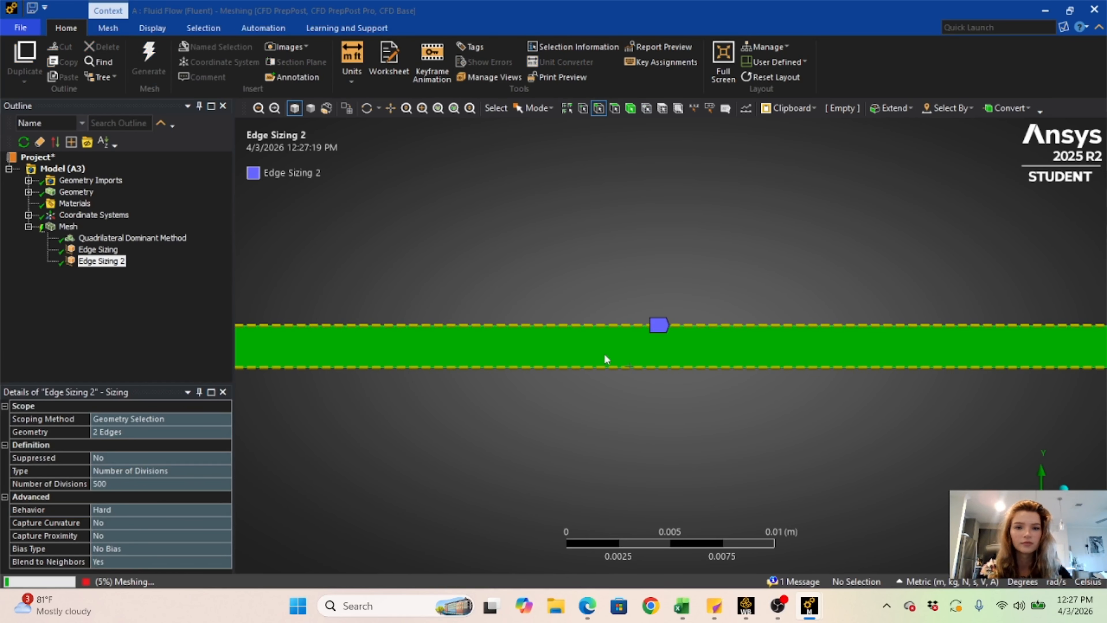
pyautogui.click(128, 321)
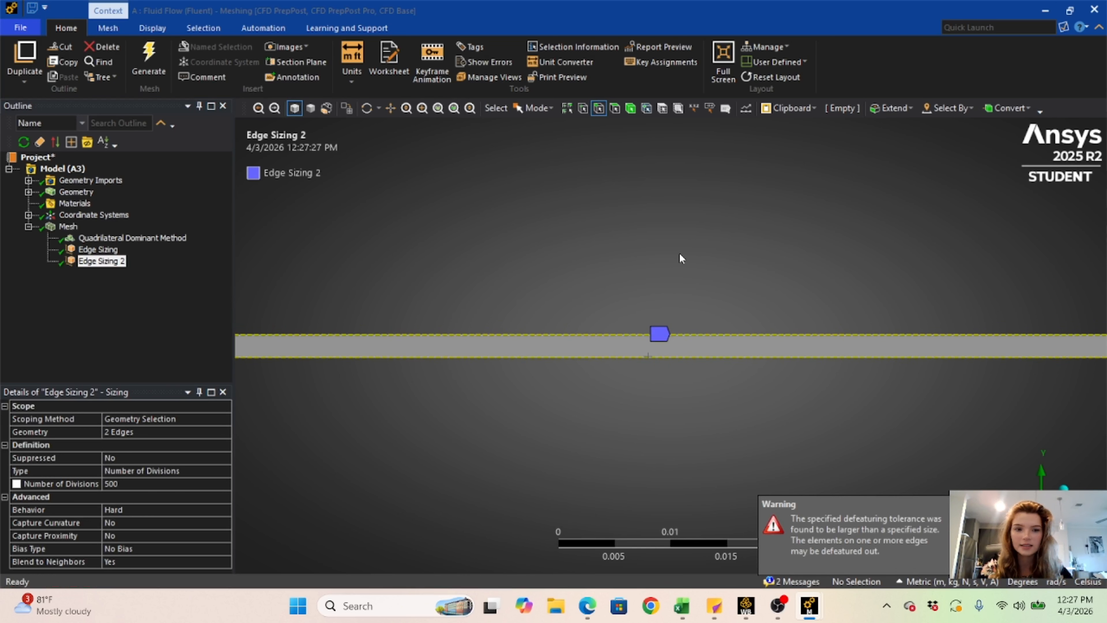
pyautogui.rightClick(70, 227)
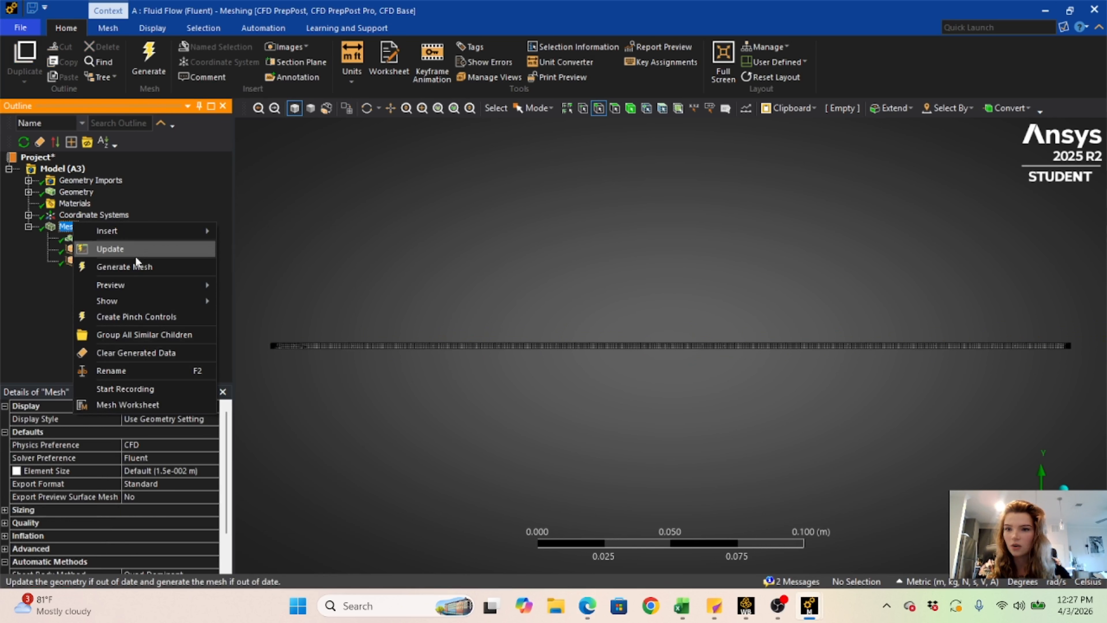
pyautogui.click(398, 423)
pyautogui.scroll(5, 545, 370)
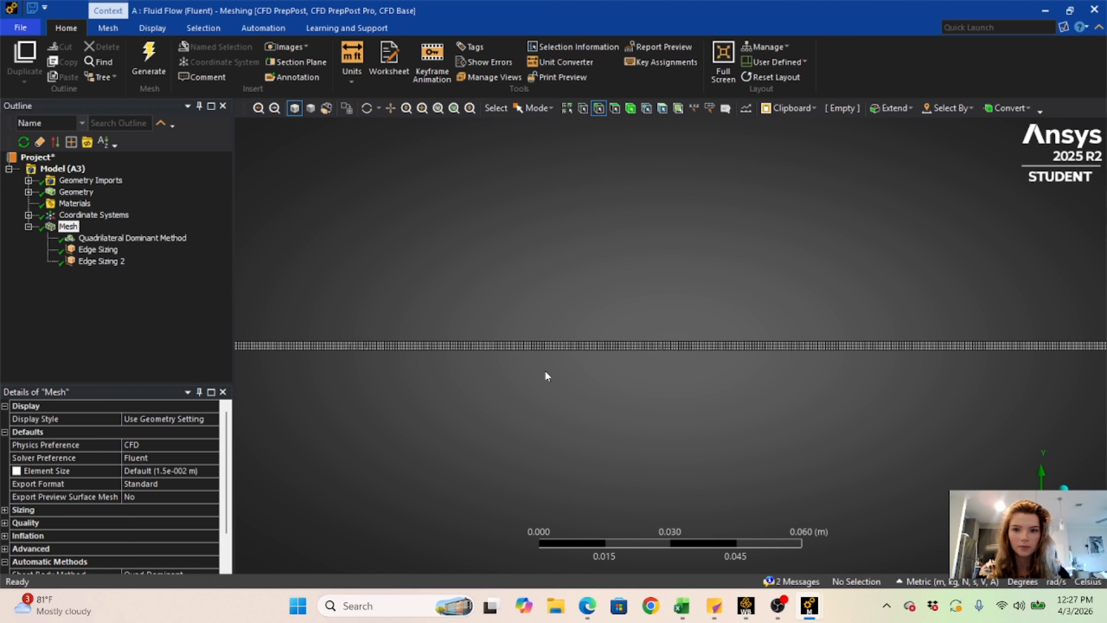
pyautogui.scroll(-6, 546, 373)
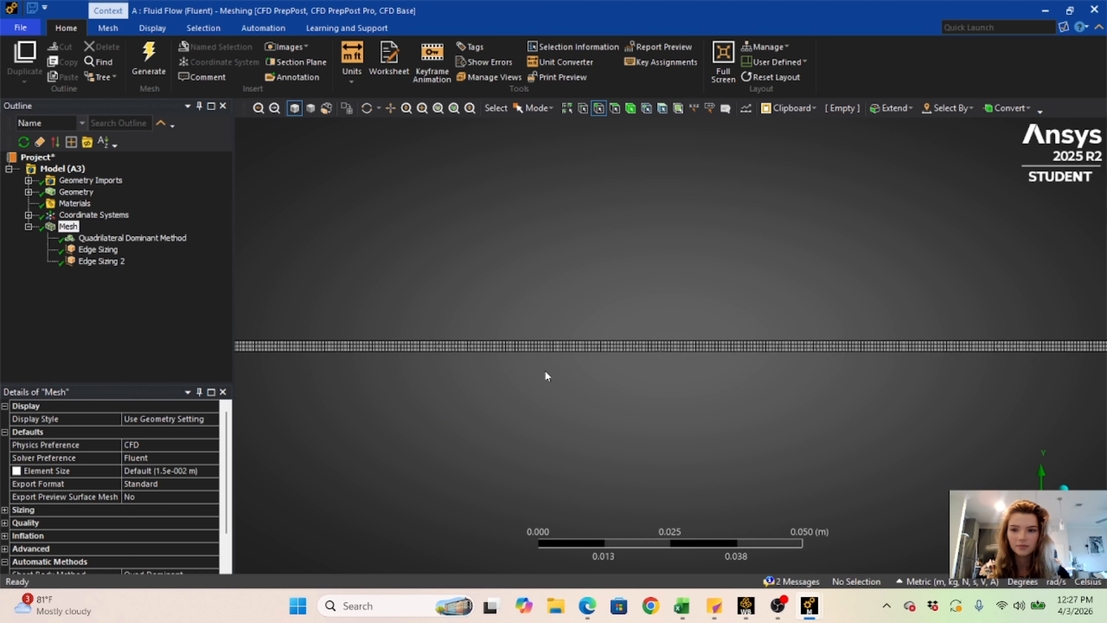
pyautogui.scroll(-1, 545, 371)
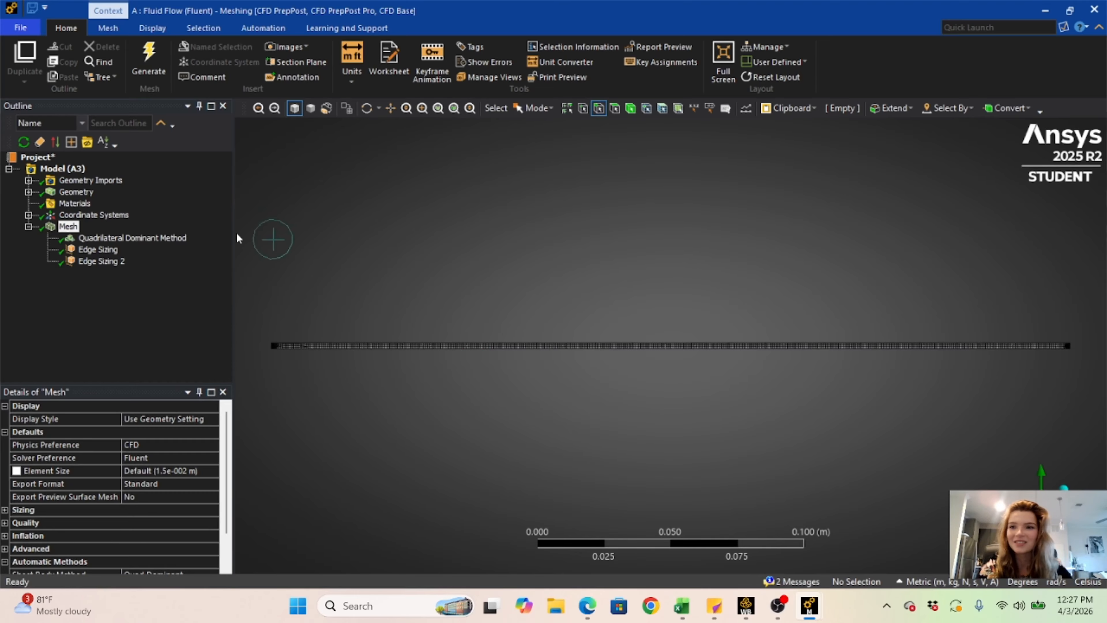
# - Insert a Face Meshing control scoped to the rectangular face and regenerate the mesh
pyautogui.rightClick(76, 229)
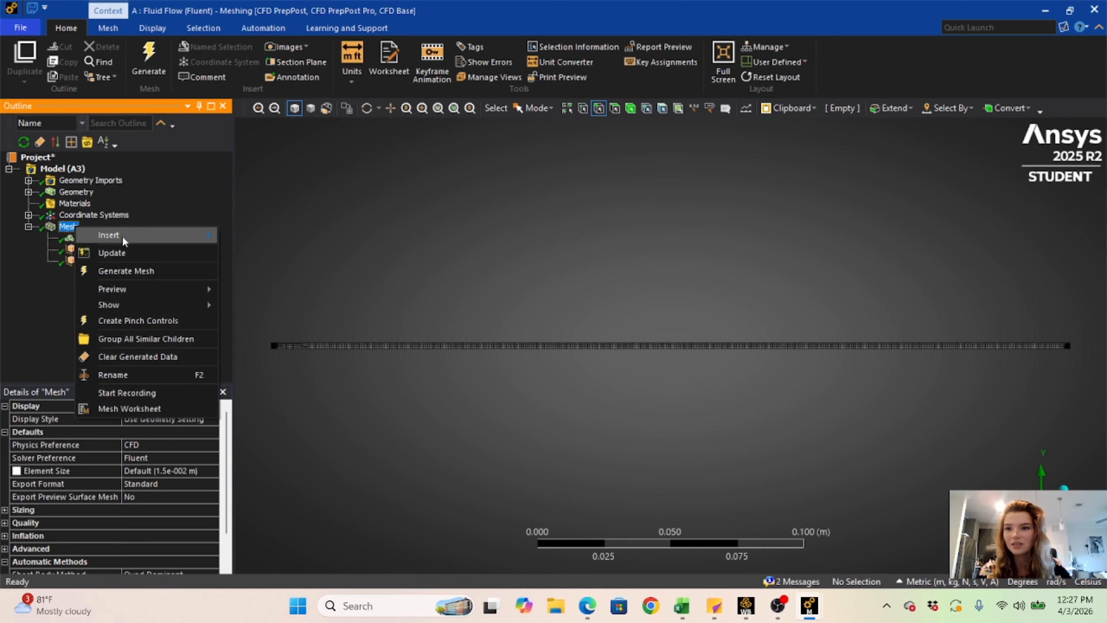
pyautogui.moveTo(137, 237)
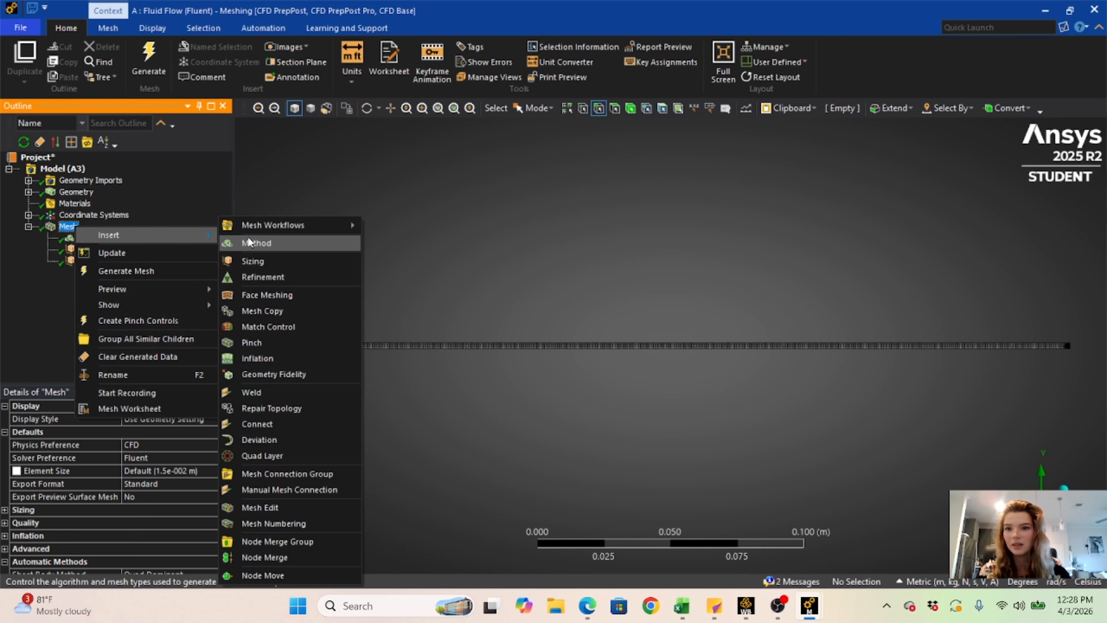
pyautogui.click(288, 294)
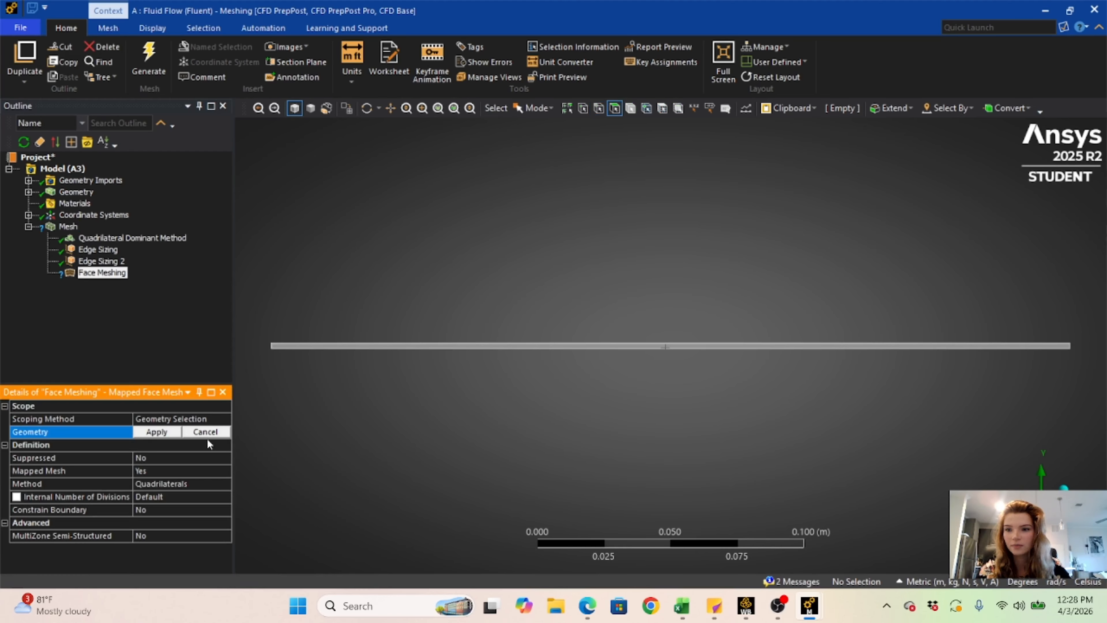
pyautogui.click(517, 347)
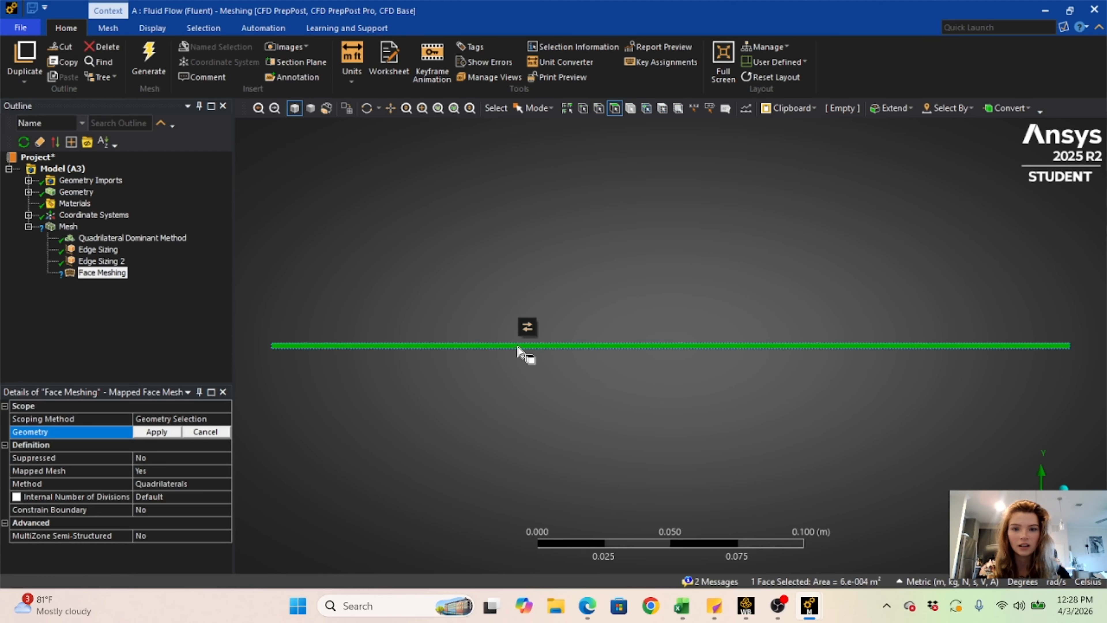
pyautogui.click(157, 431)
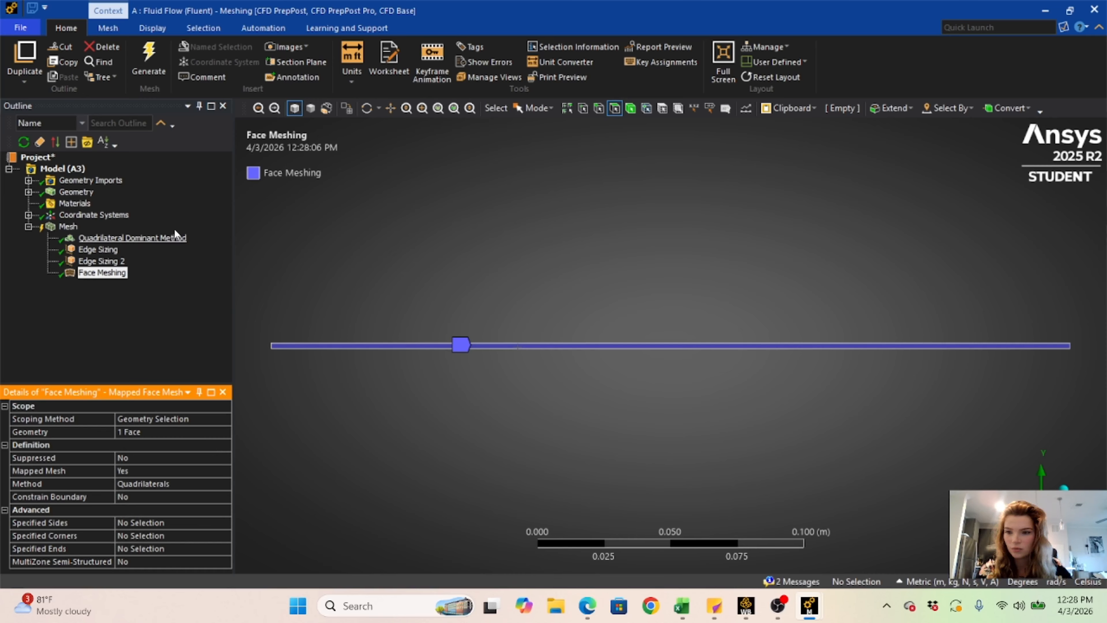
pyautogui.click(147, 55)
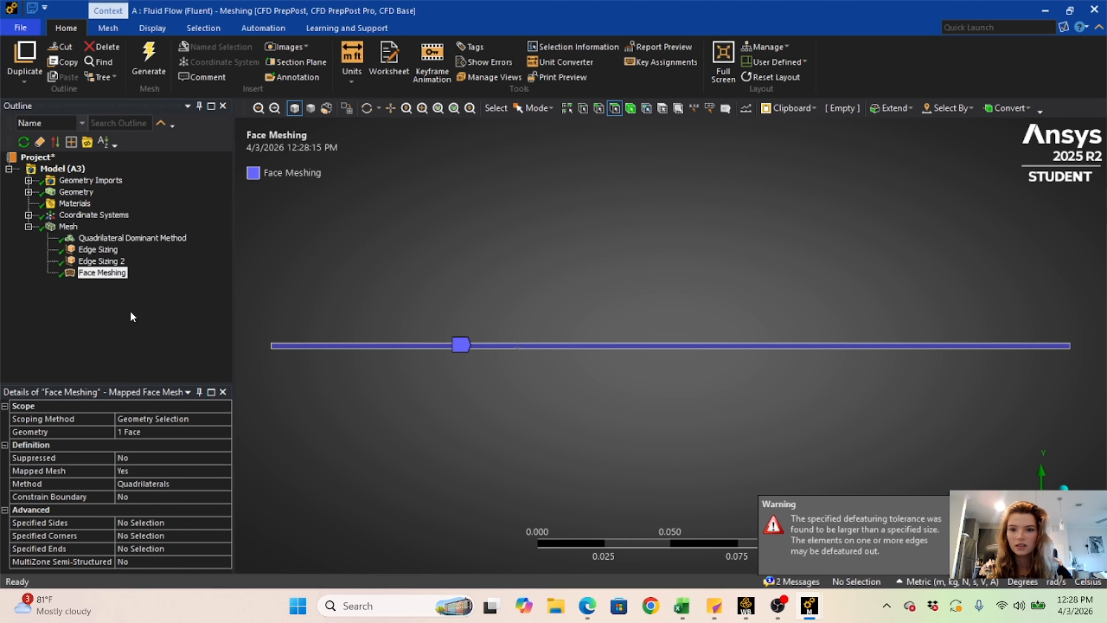
# - Display the face-meshed result and examine the element layout across and along the rectangle
pyautogui.click(130, 311)
pyautogui.scroll(-2, 697, 225)
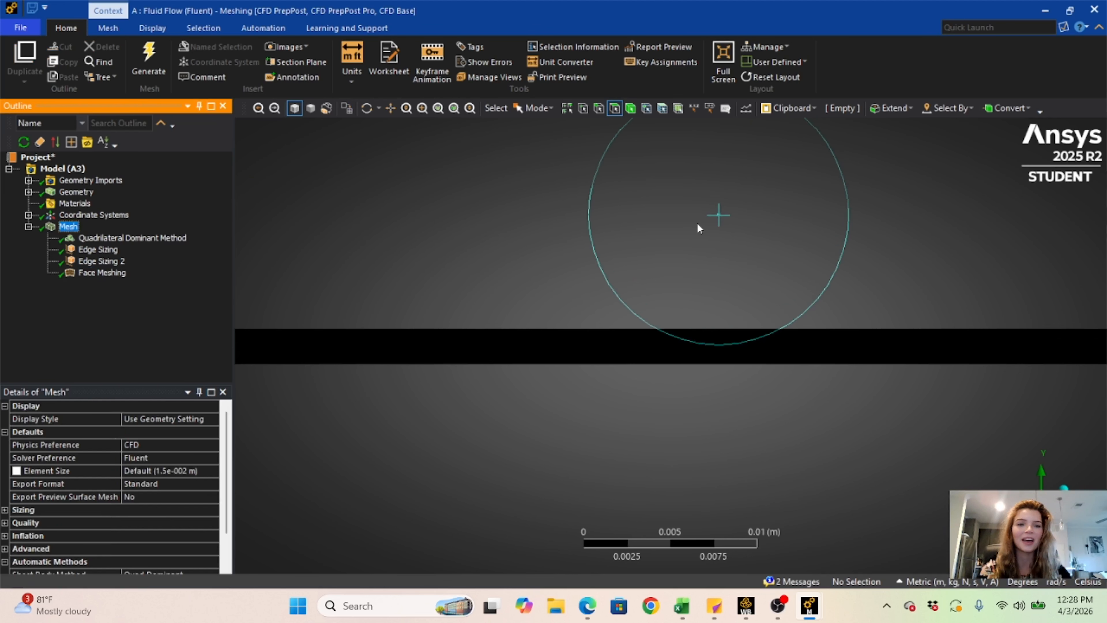
pyautogui.scroll(-5, 725, 277)
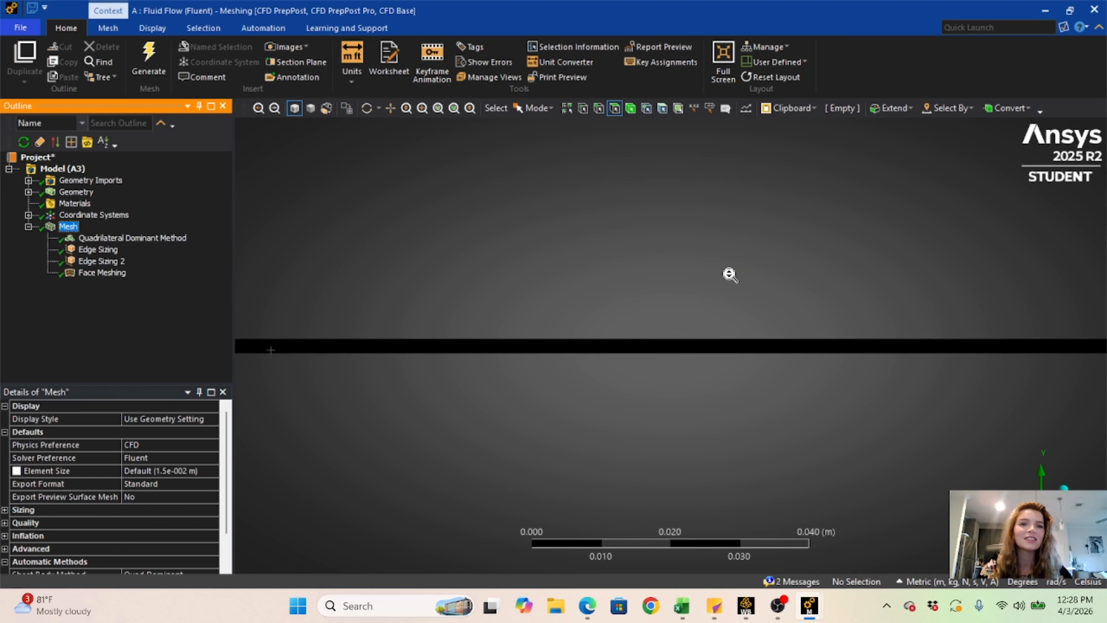
pyautogui.scroll(1, 562, 277)
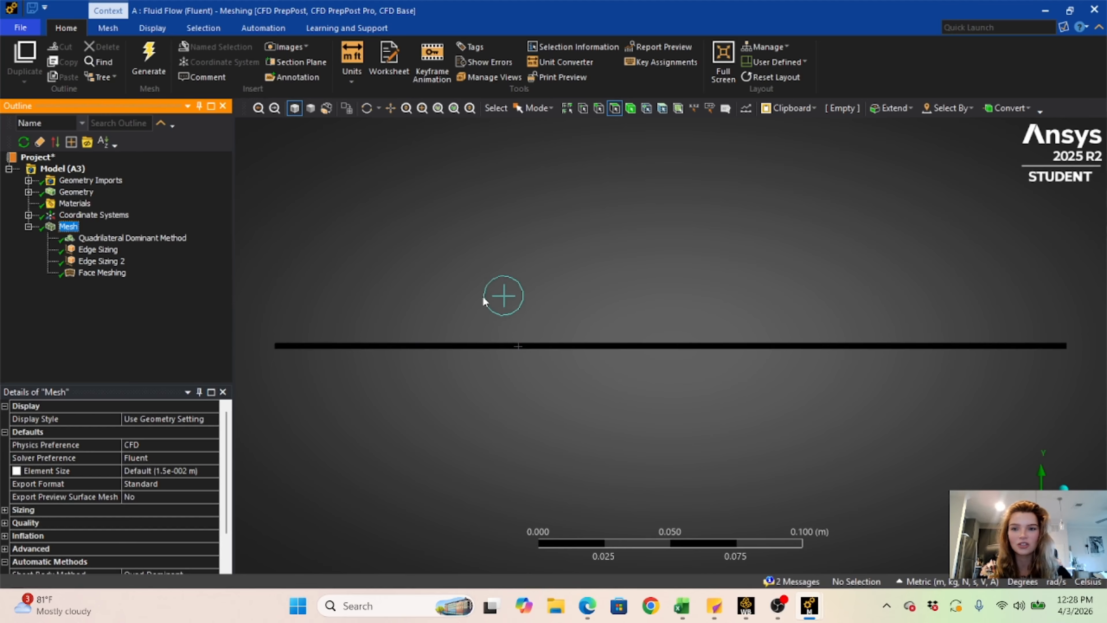
pyautogui.scroll(5, 690, 321)
pyautogui.scroll(5, 685, 323)
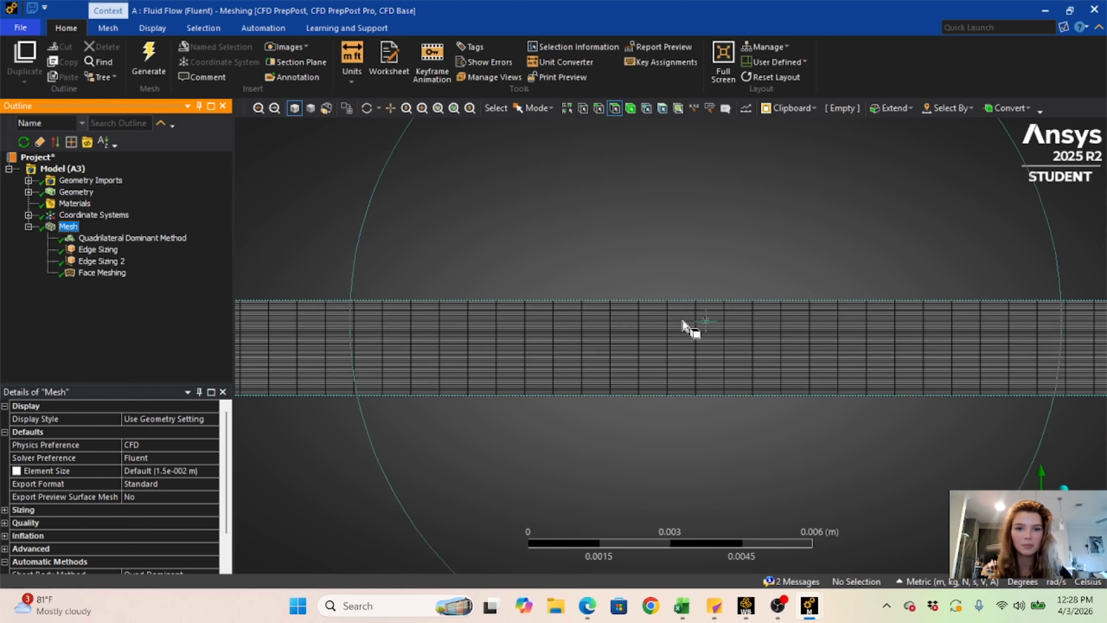
pyautogui.scroll(-2, 678, 322)
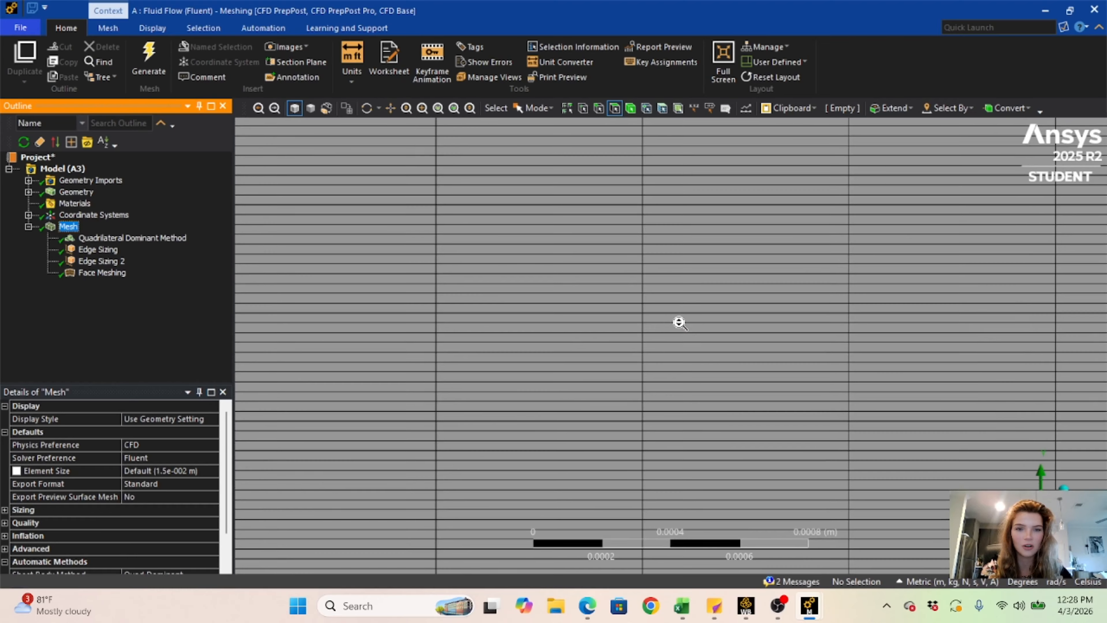
pyautogui.scroll(-7, 675, 325)
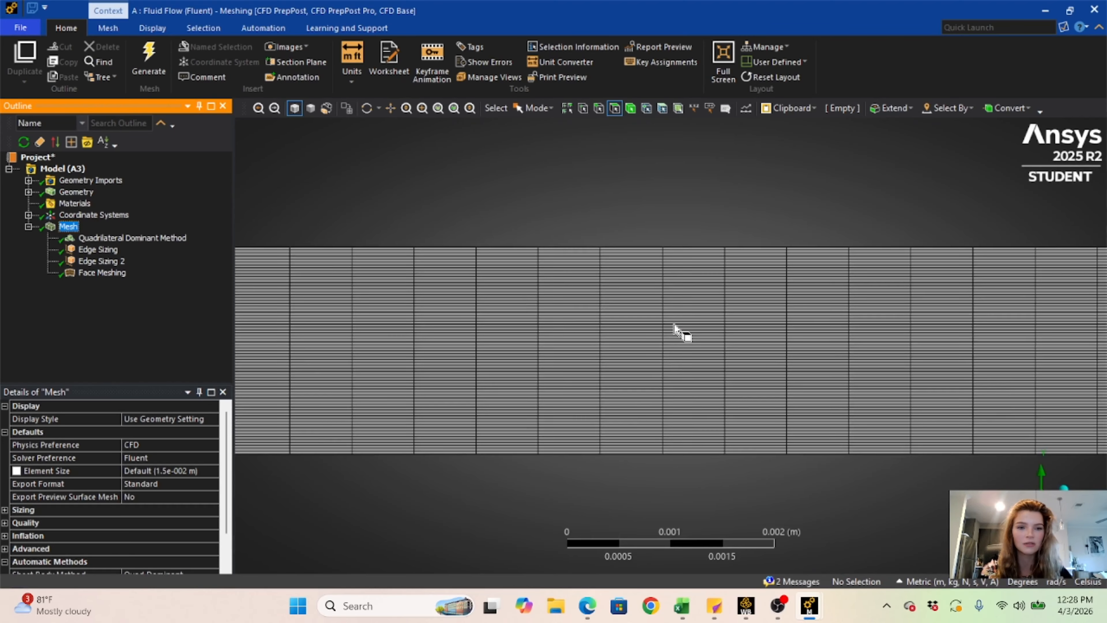
pyautogui.scroll(-4, 676, 332)
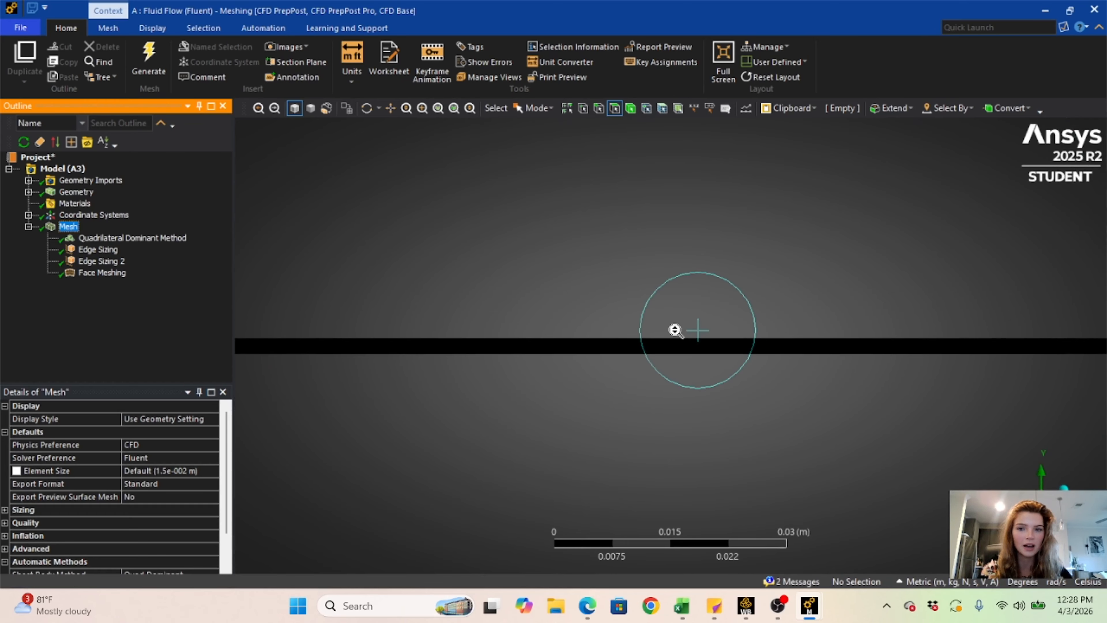
pyautogui.scroll(-1, 676, 330)
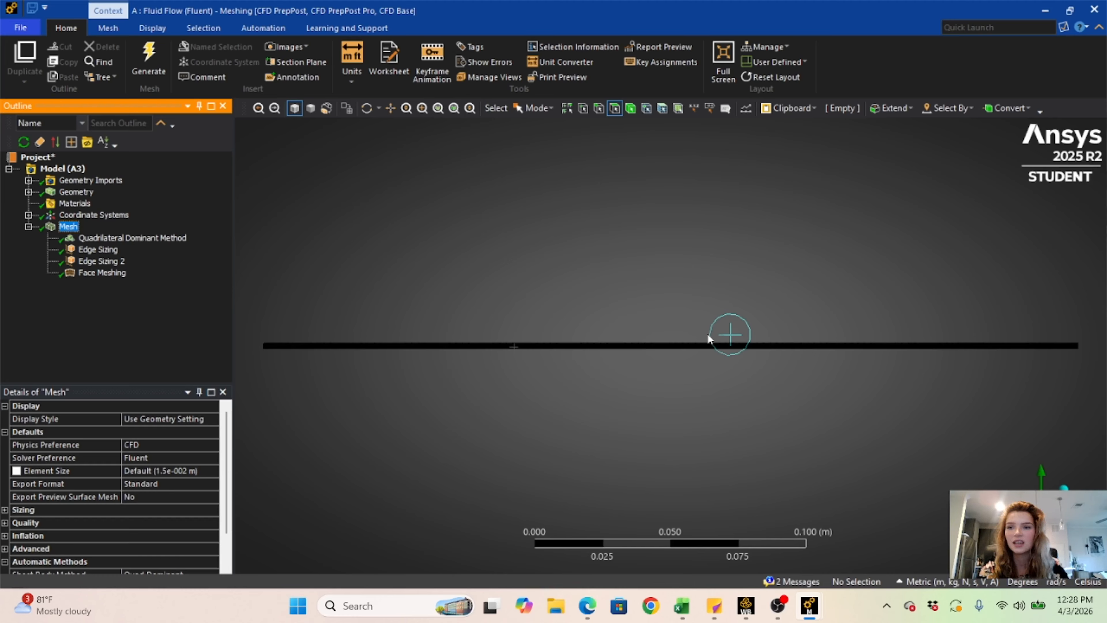
pyautogui.scroll(2, 393, 274)
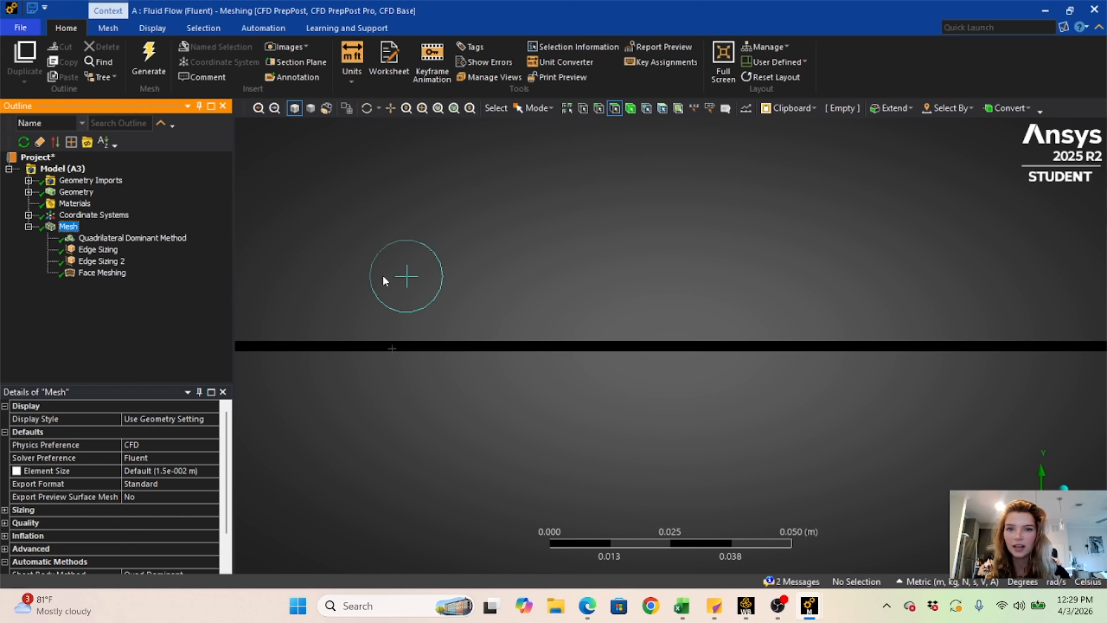
# - Create a named selection called Inlet on the 2 mm short edge at the left end of the meshed rectangle
pyautogui.rightClick(377, 278)
pyautogui.moveTo(404, 292)
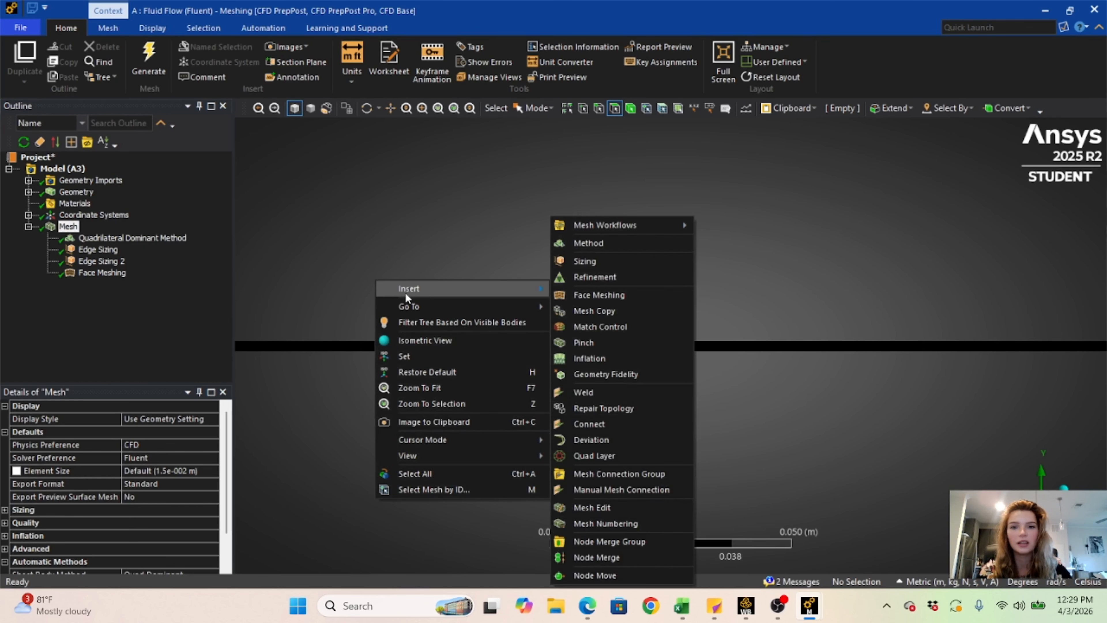
pyautogui.click(353, 227)
pyautogui.rightClick(412, 395)
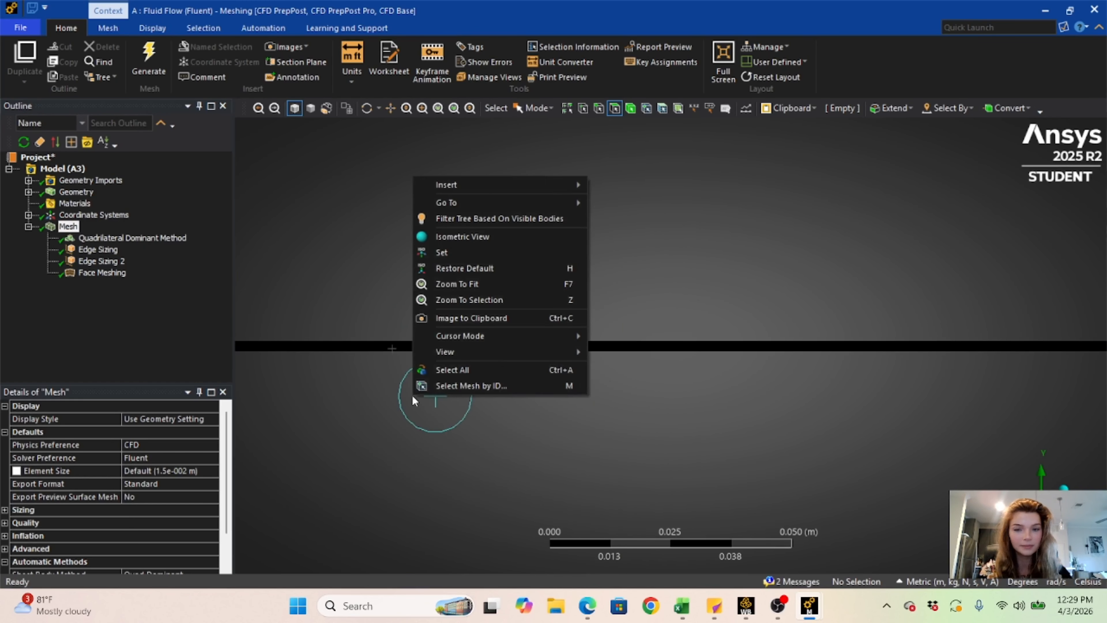
pyautogui.moveTo(433, 335)
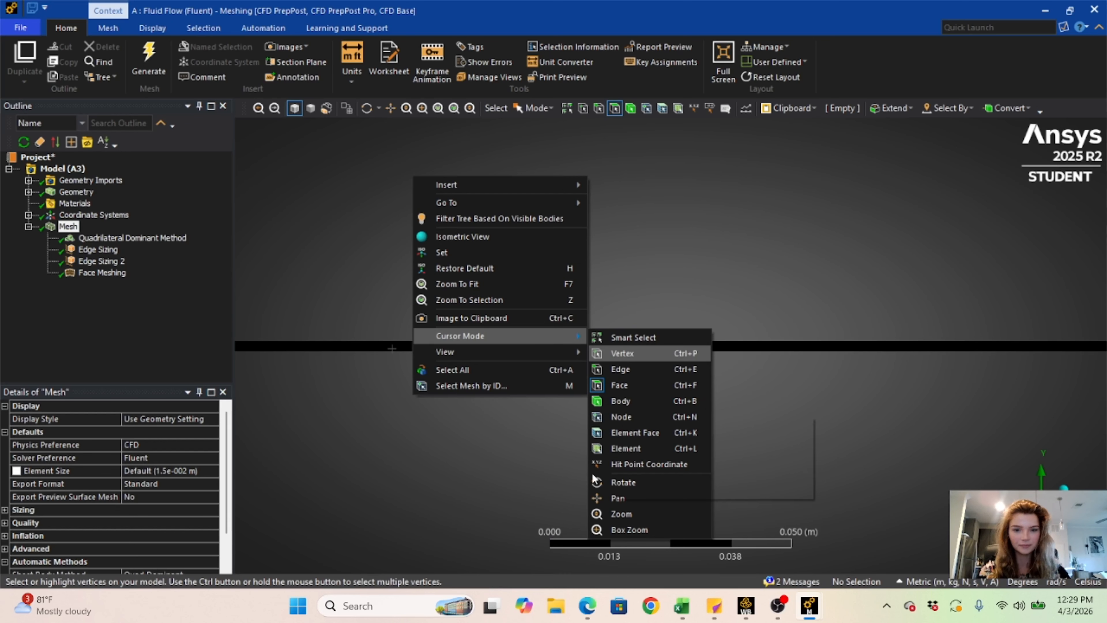
pyautogui.click(622, 496)
pyautogui.moveTo(348, 417); pyautogui.dragTo(822, 396)
pyautogui.moveTo(393, 367); pyautogui.dragTo(584, 396)
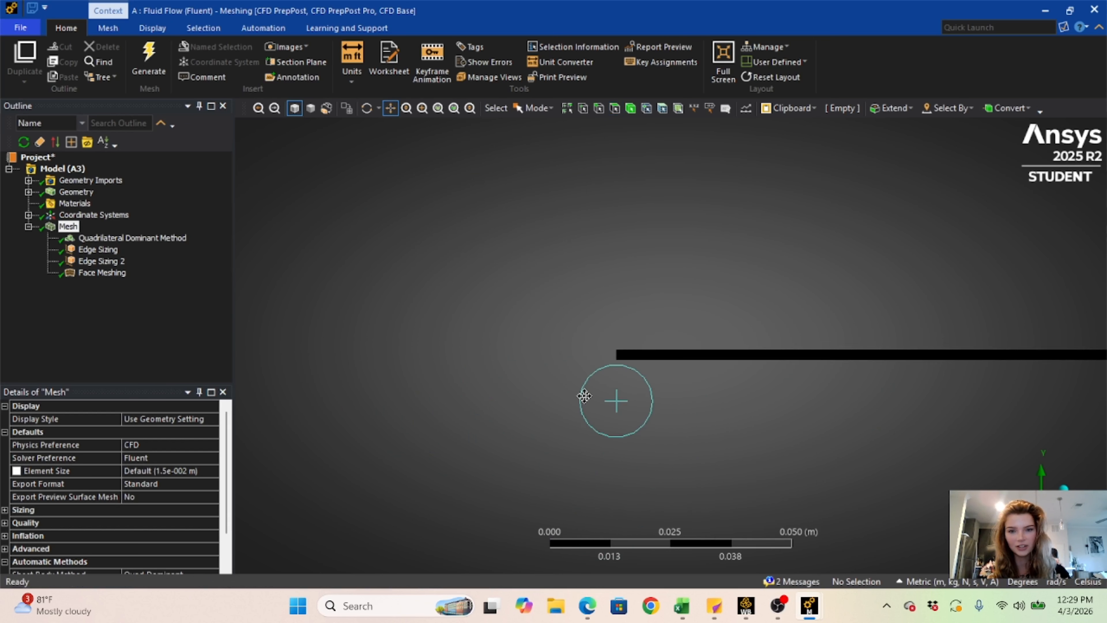
pyautogui.scroll(8, 578, 381)
pyautogui.moveTo(524, 286); pyautogui.dragTo(645, 174)
pyautogui.scroll(3, 625, 242)
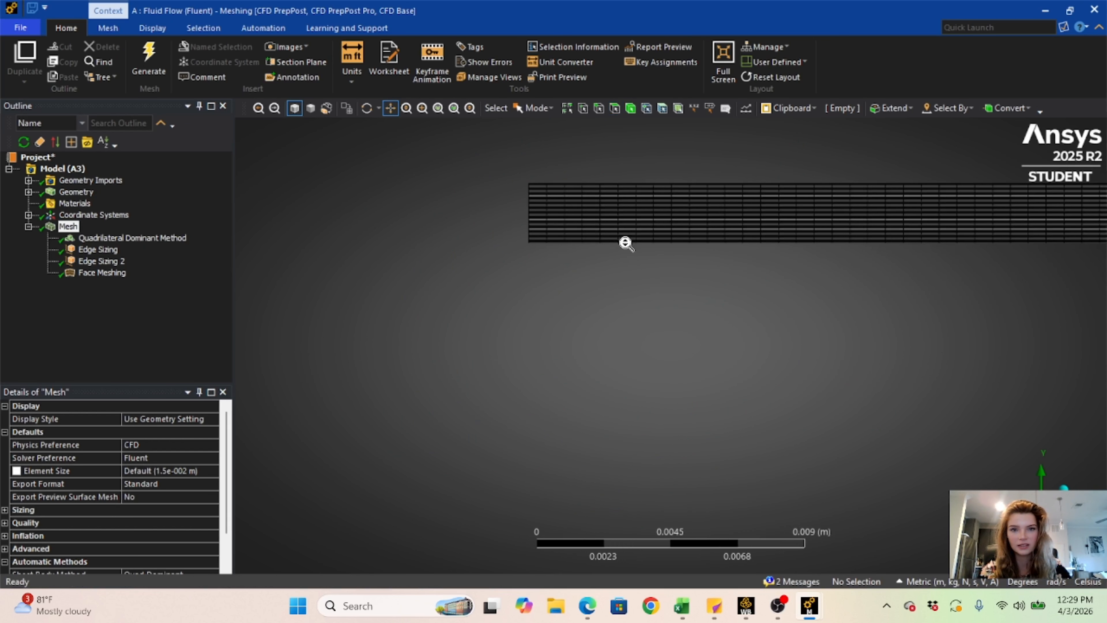
pyautogui.moveTo(533, 289); pyautogui.dragTo(627, 425)
pyautogui.scroll(3, 522, 353)
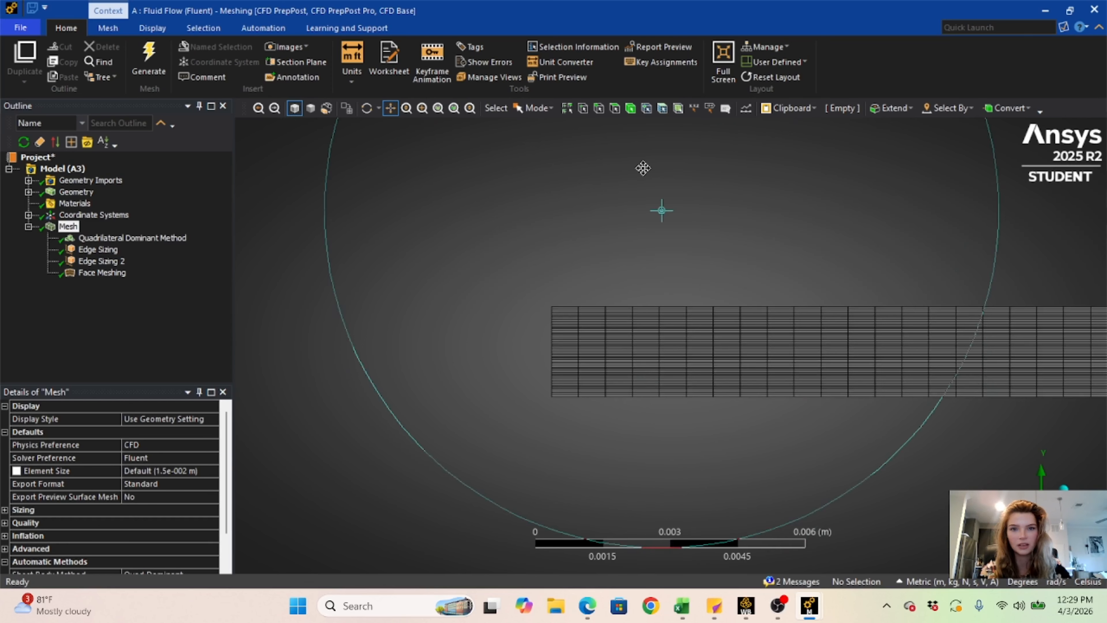
pyautogui.click(599, 108)
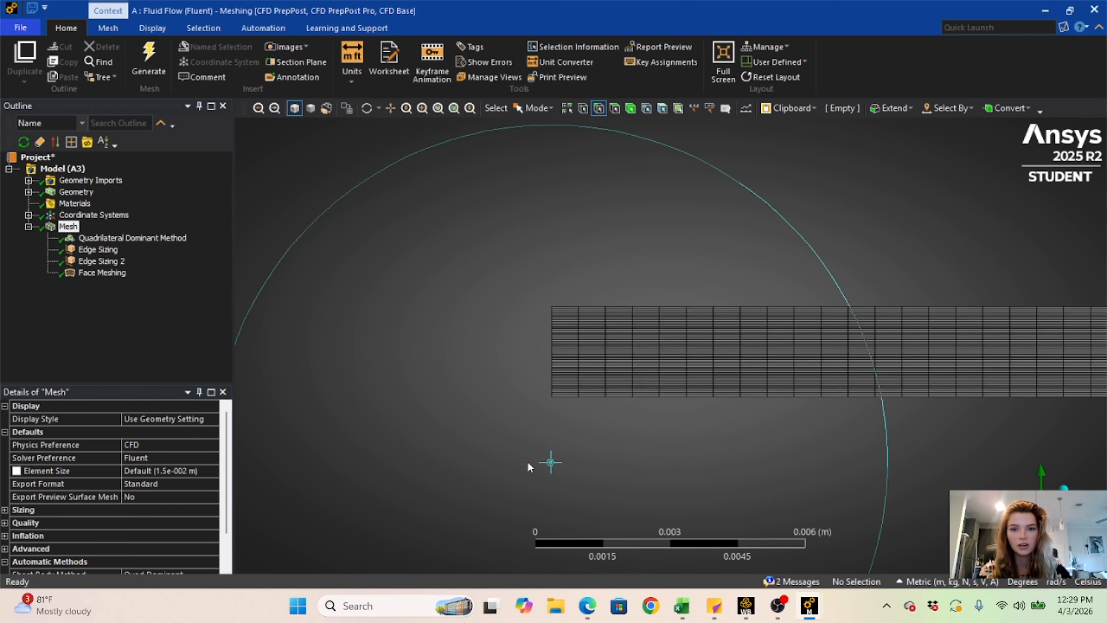
pyautogui.click(551, 386)
pyautogui.rightClick(551, 387)
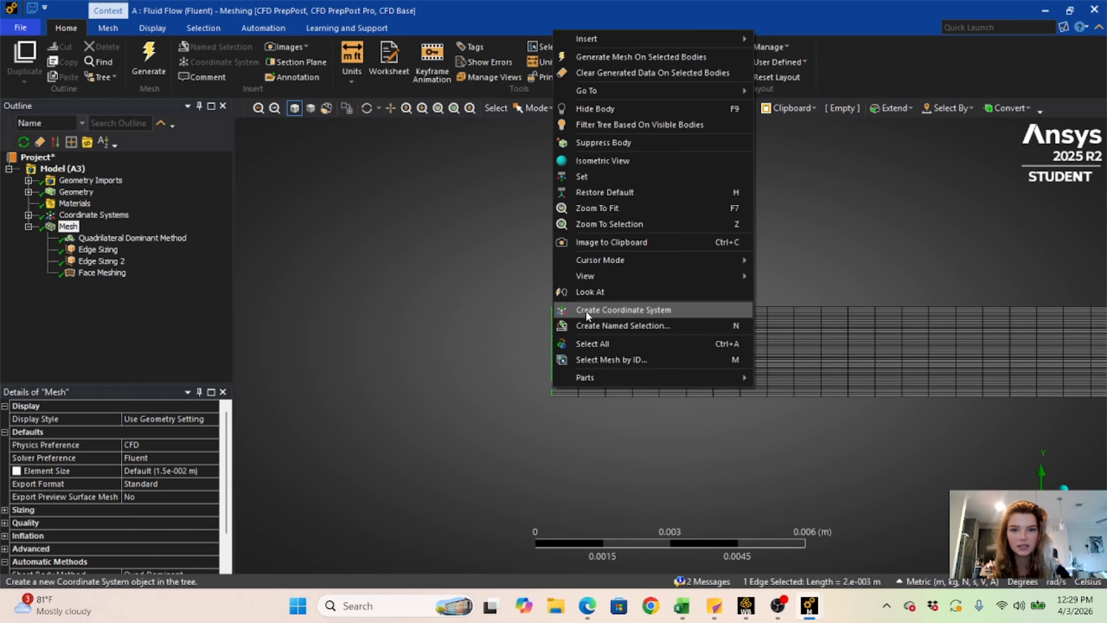
pyautogui.click(635, 323)
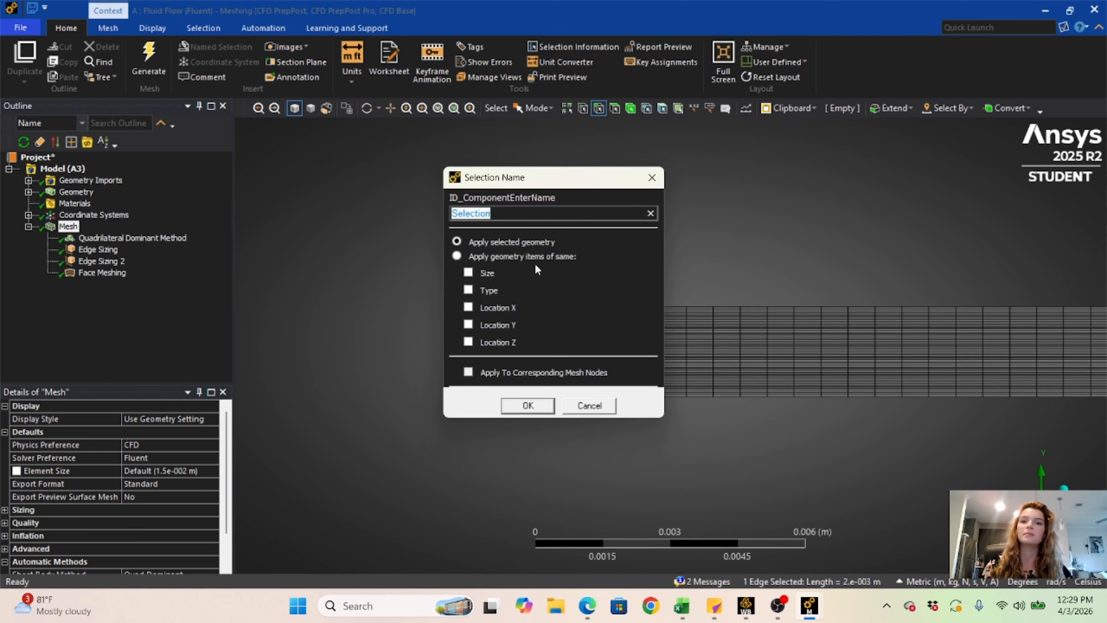
pyautogui.write('Inlet')
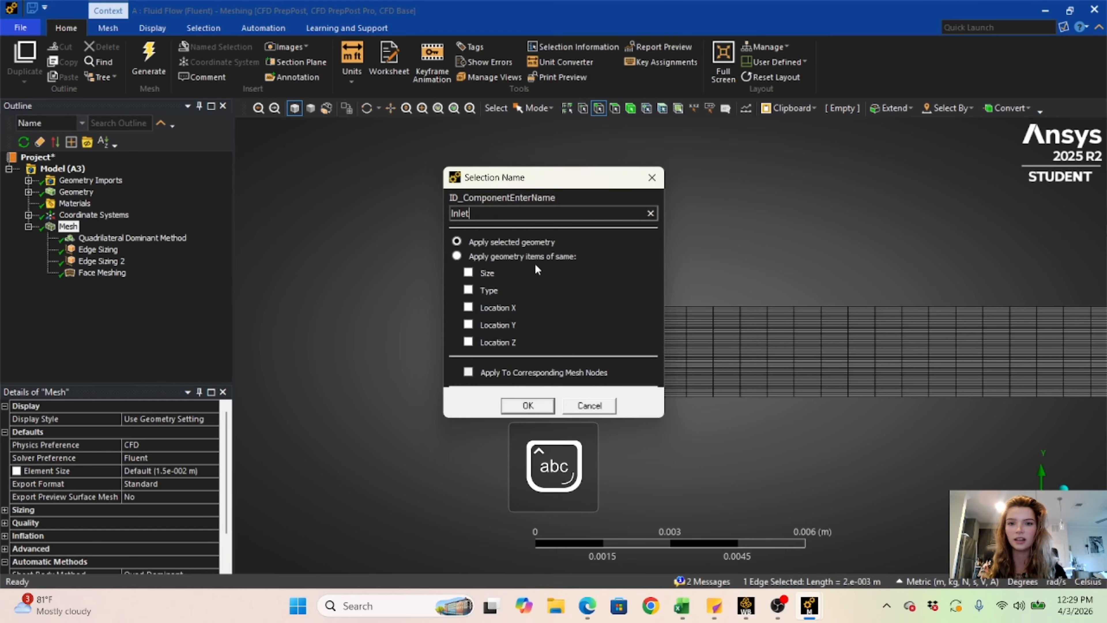
pyautogui.click(527, 406)
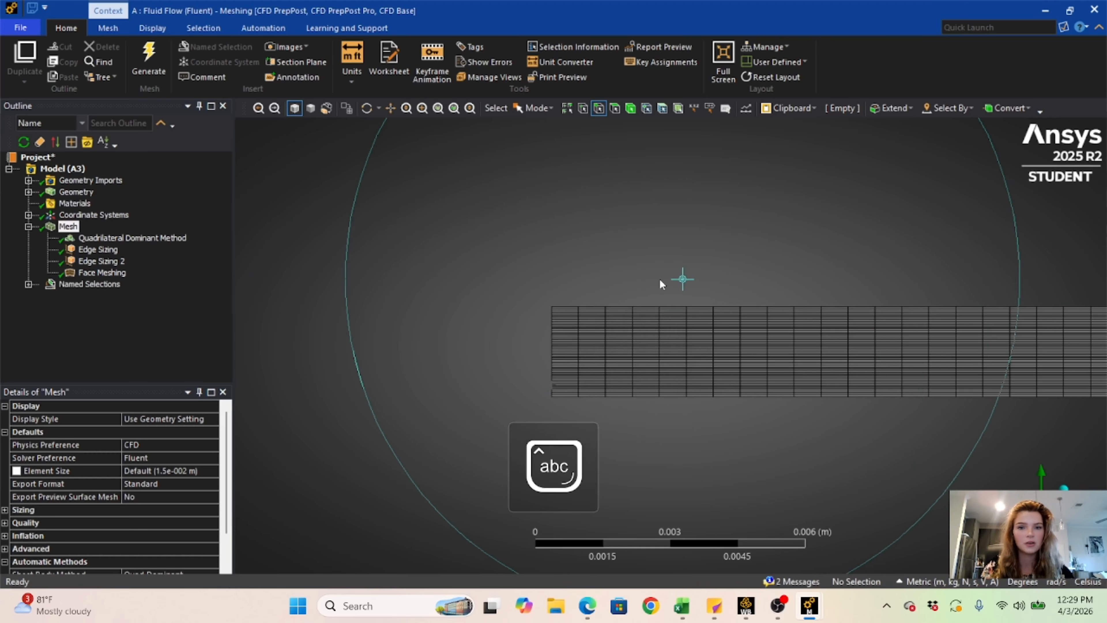
# - Create a named selection called Upper Wall on the upper long edge of the rectangle
pyautogui.click(660, 307)
pyautogui.rightClick(660, 304)
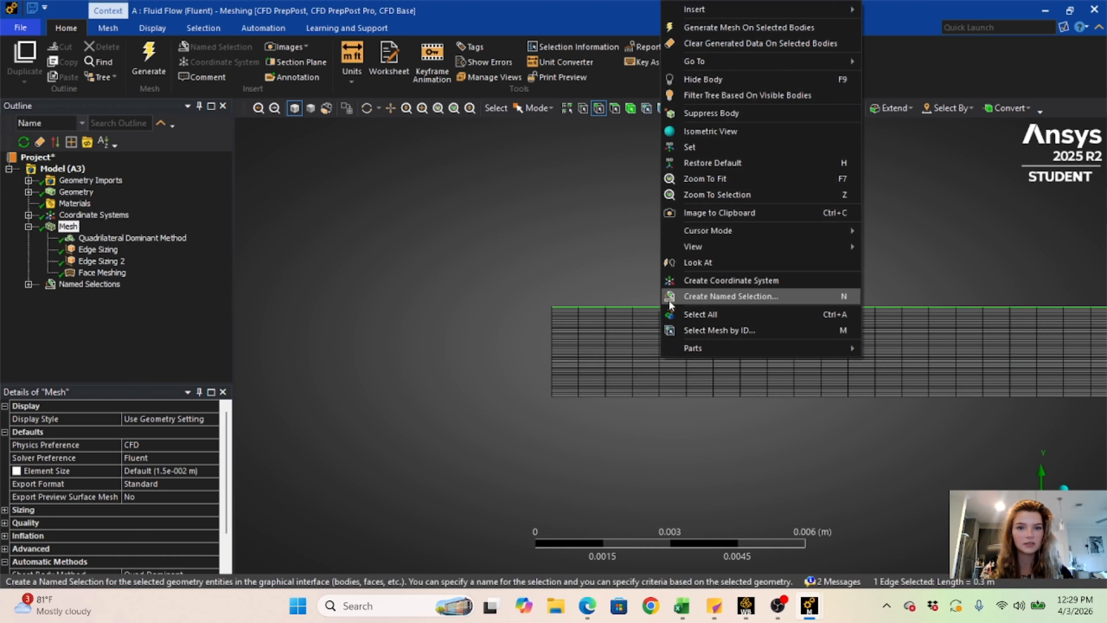
pyautogui.click(680, 298)
pyautogui.press('capslock')
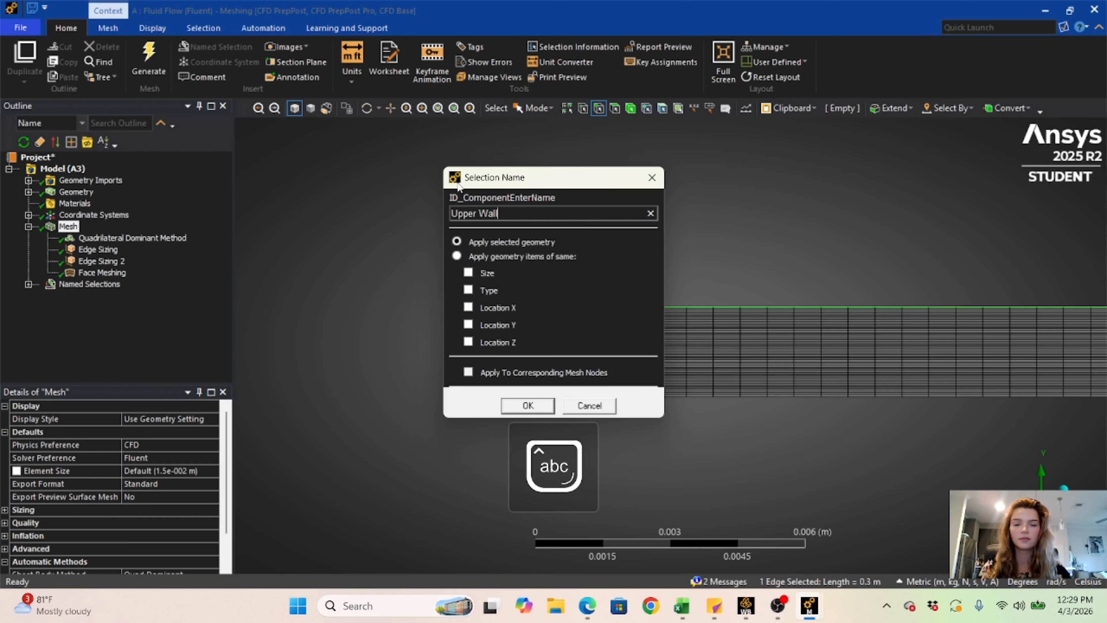
pyautogui.click(528, 406)
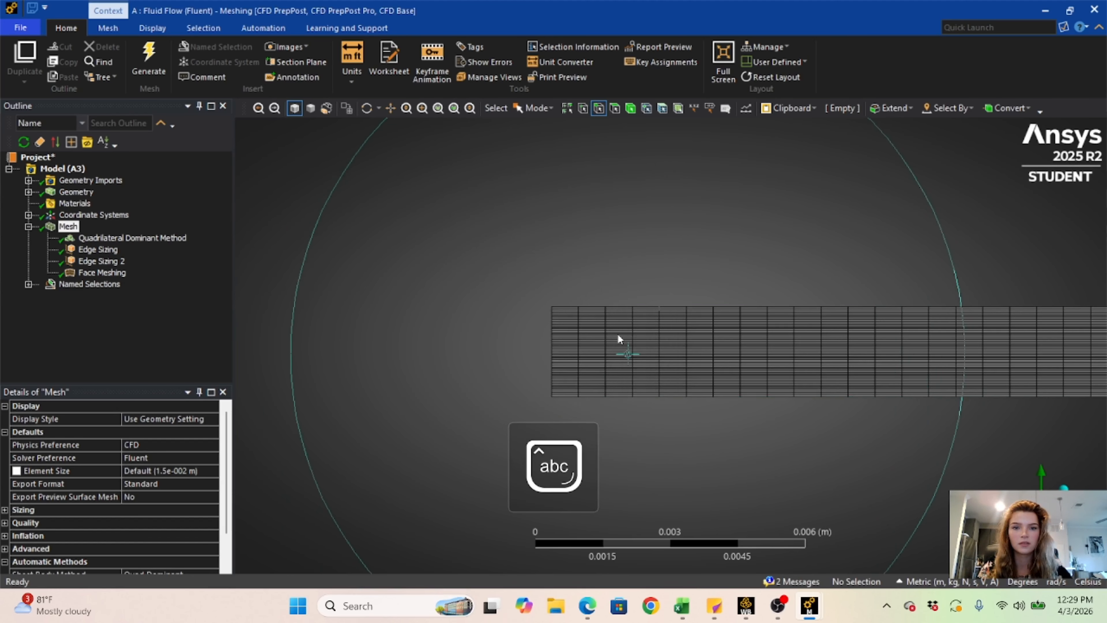
# - Create a named selection called Lower Wall on the lower long edge of the rectangle
pyautogui.click(679, 397)
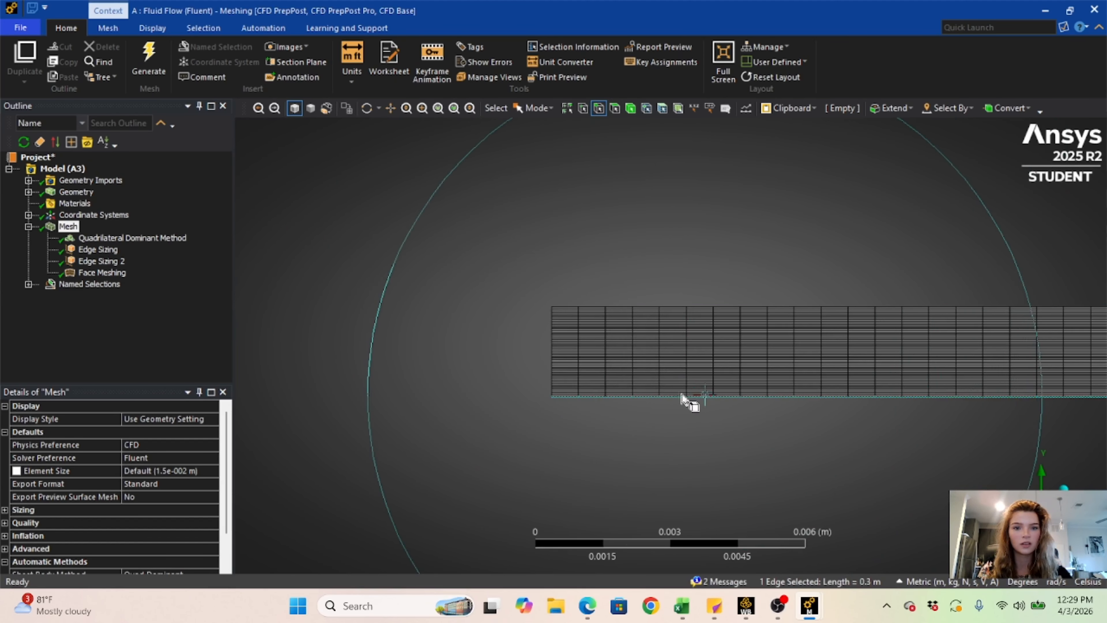
pyautogui.rightClick(689, 398)
pyautogui.click(712, 337)
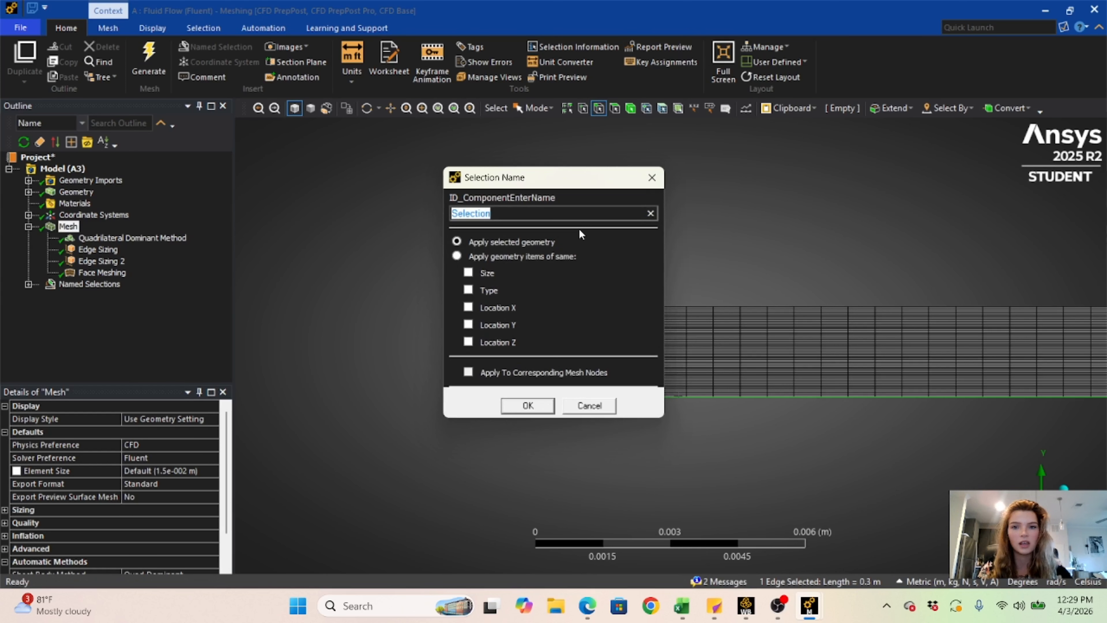
pyautogui.press('capslock')
pyautogui.write('L')
pyautogui.press('capslock')
pyautogui.write('ower')
pyautogui.press('capslock')
pyautogui.write('W')
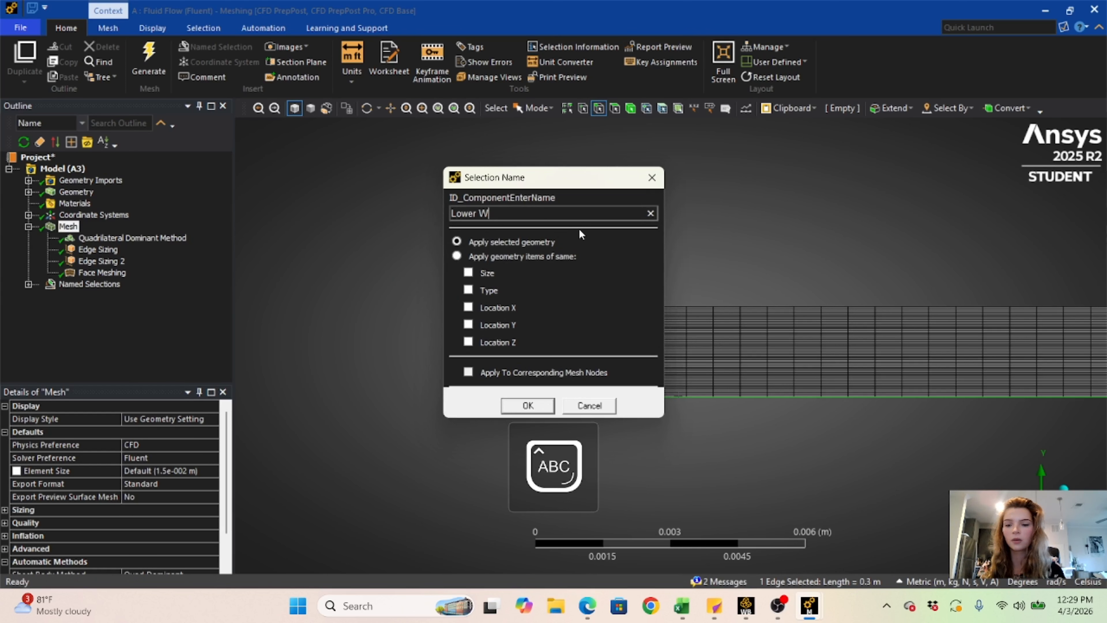
pyautogui.press('capslock')
pyautogui.write('all')
pyautogui.press('Return')
# - Create a named selection called Outlet on the short edge at the rectangle's right end and expand the list of named selections
pyautogui.scroll(-6, 579, 229)
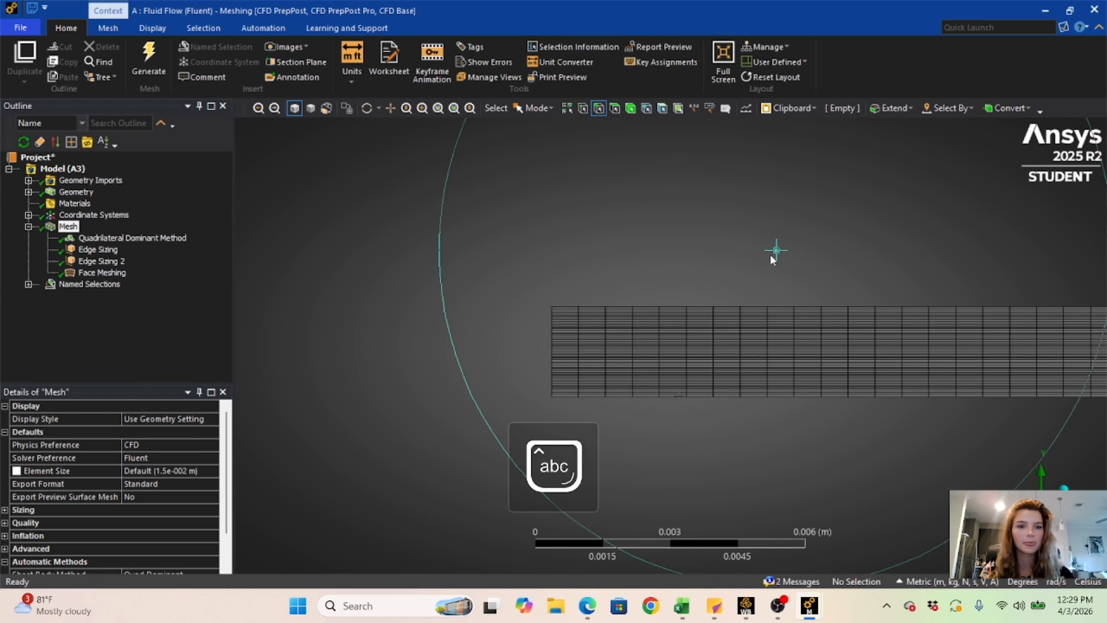
pyautogui.rightClick(898, 252)
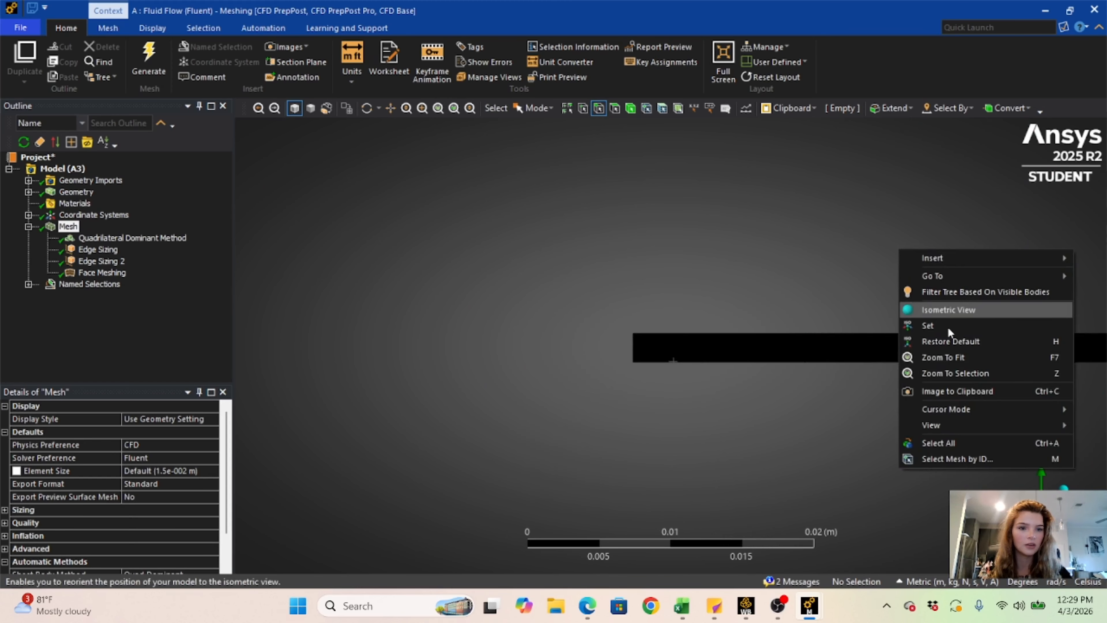
pyautogui.moveTo(977, 410)
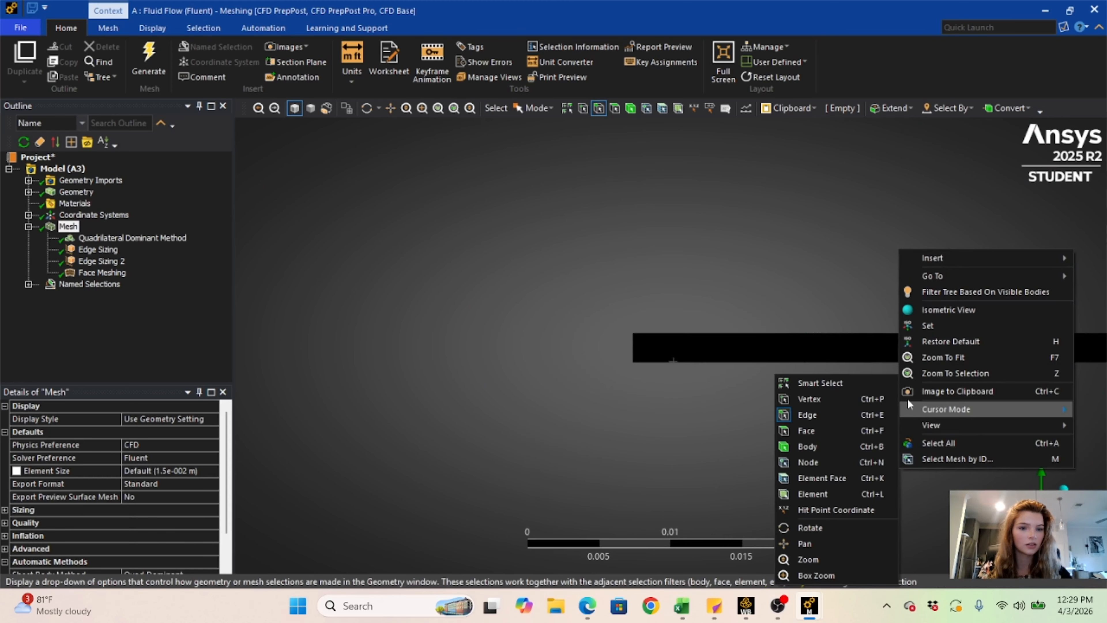
pyautogui.moveTo(945, 455); pyautogui.dragTo(491, 370)
pyautogui.scroll(5, 516, 341)
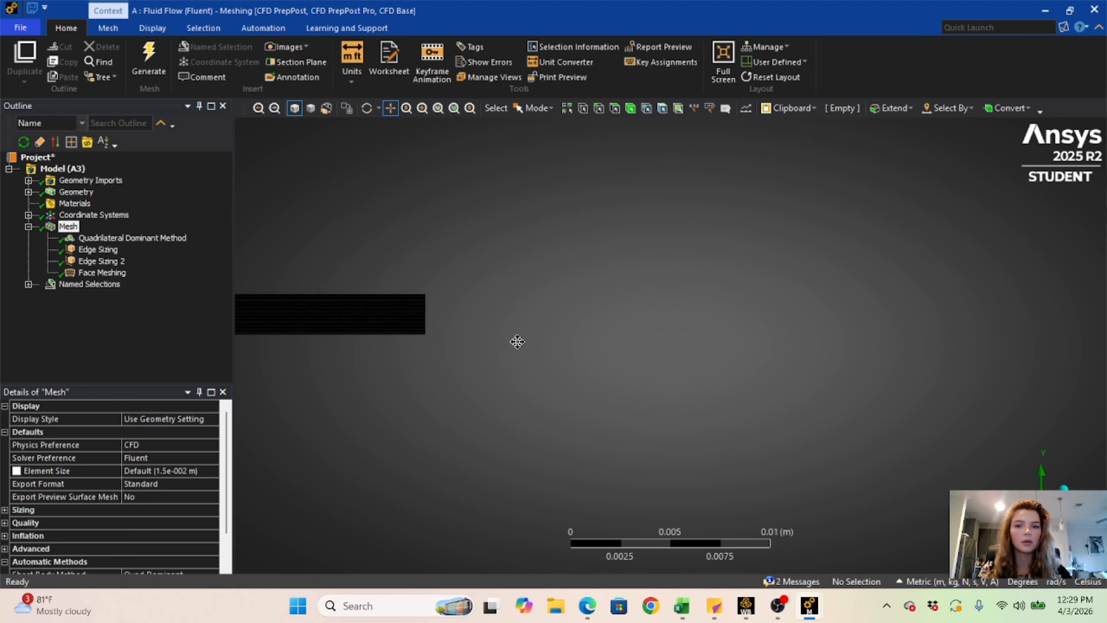
pyautogui.moveTo(519, 333); pyautogui.dragTo(894, 321)
pyautogui.scroll(3, 883, 327)
pyautogui.scroll(2, 880, 331)
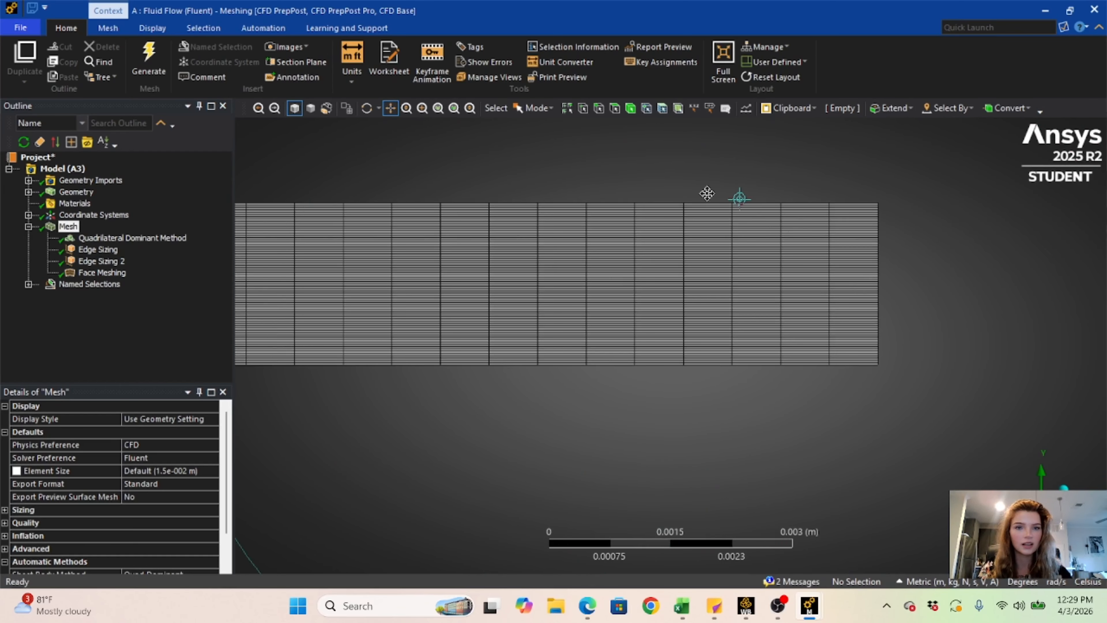
pyautogui.click(598, 107)
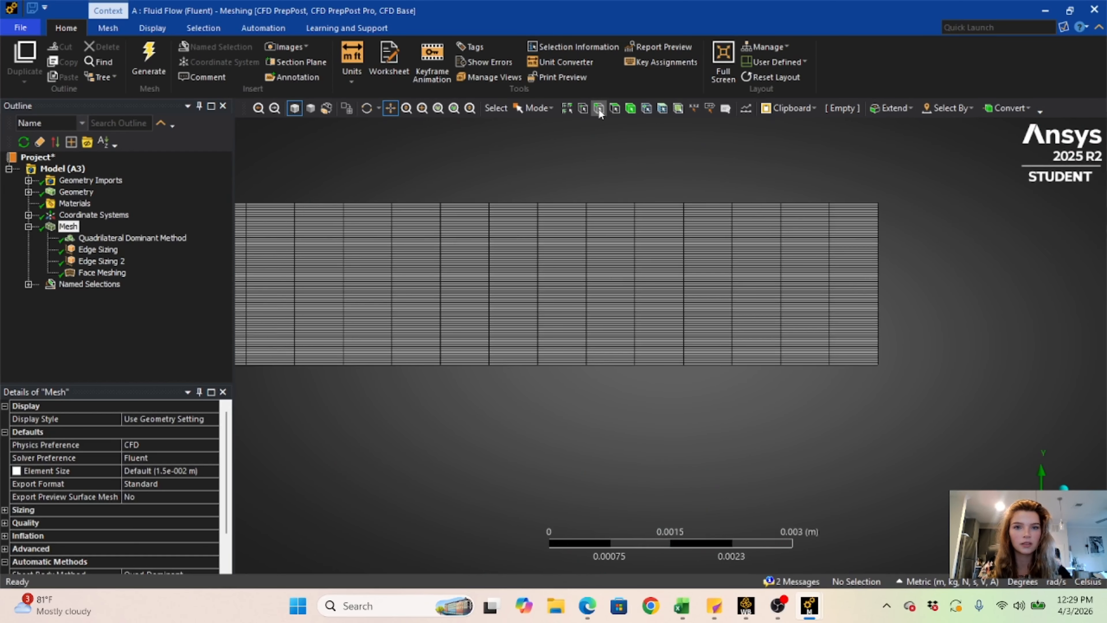
pyautogui.rightClick(878, 283)
pyautogui.click(924, 523)
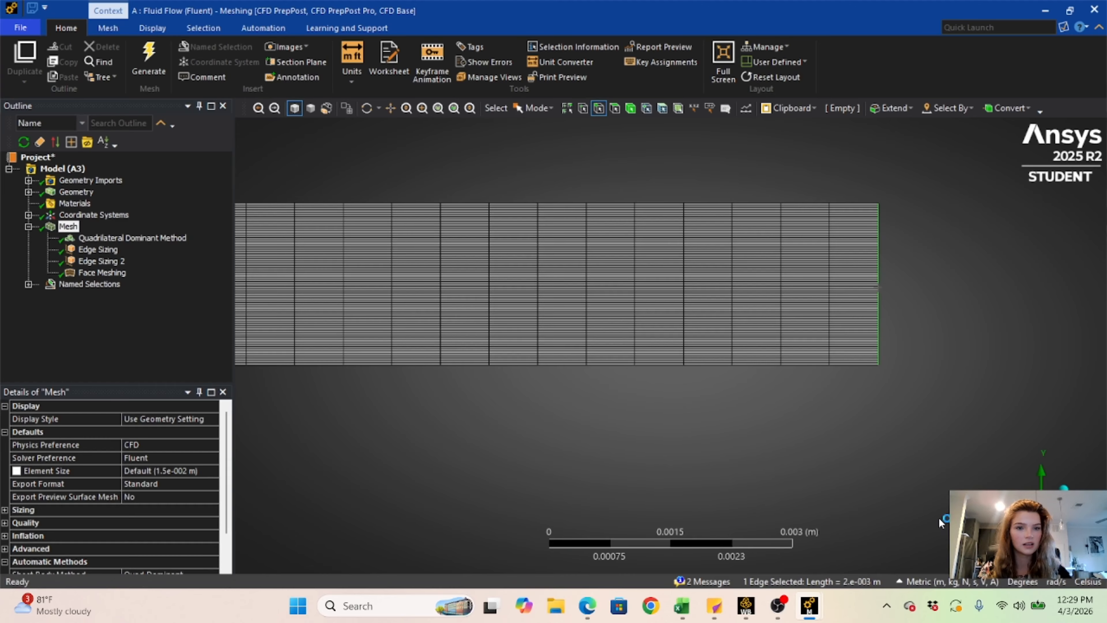
pyautogui.write('Outlet')
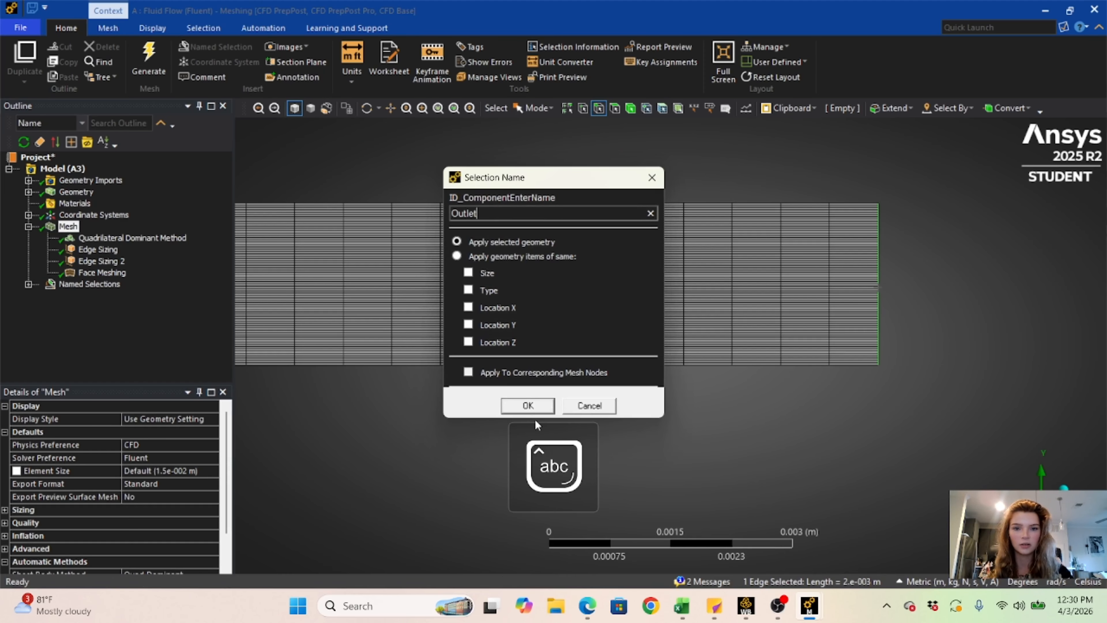
pyautogui.click(533, 408)
pyautogui.click(28, 284)
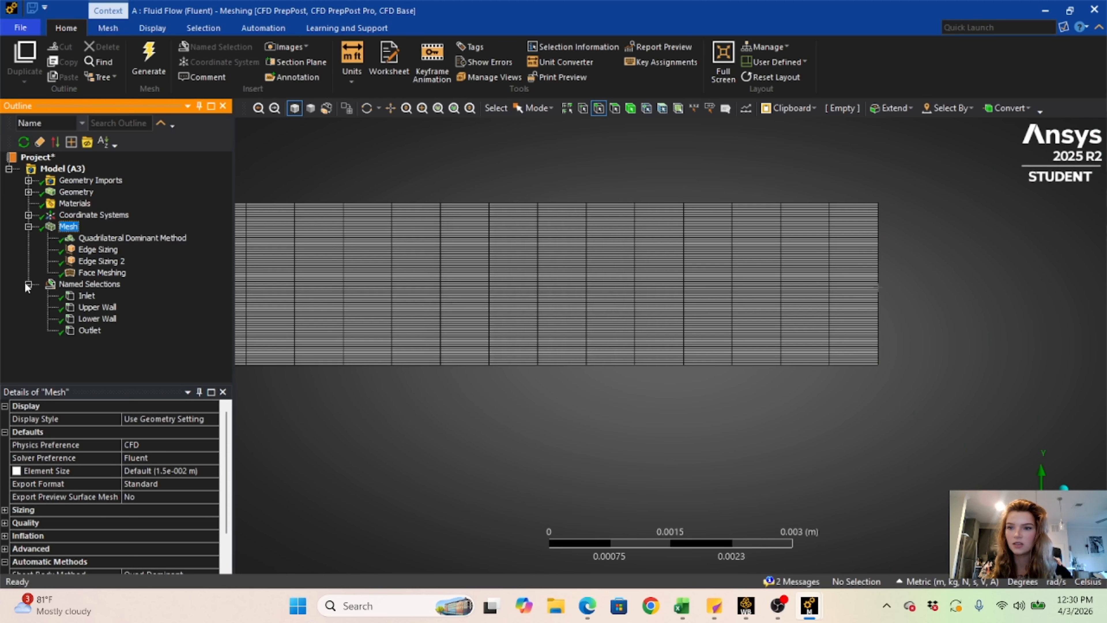
# - Create a named selection called Body for the whole rectangular surface body, and clear the selection
pyautogui.scroll(-3, 430, 315)
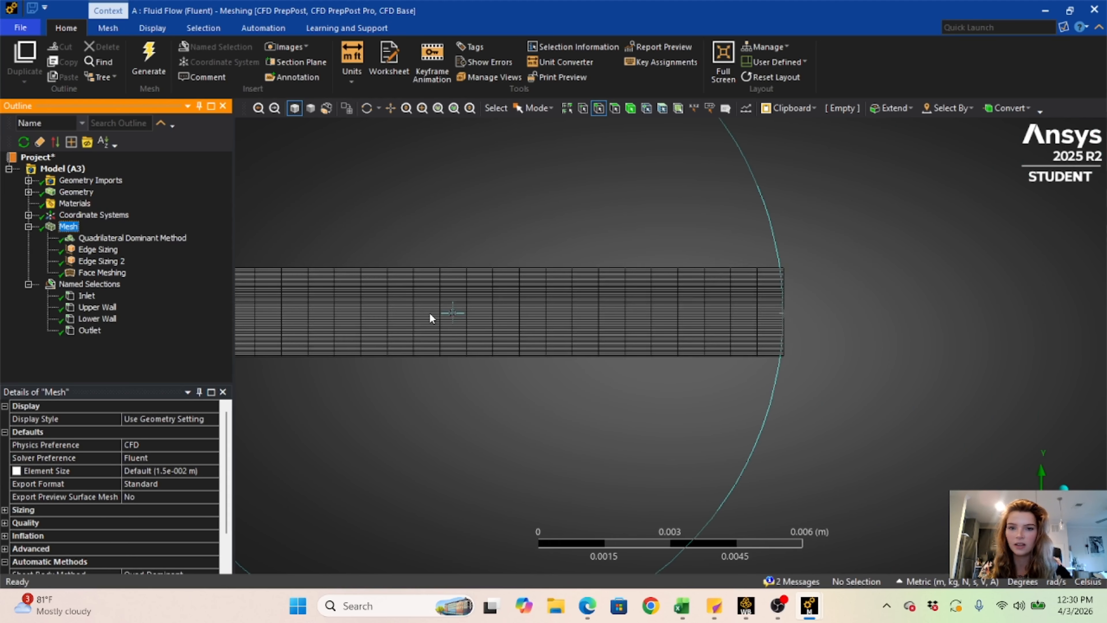
pyautogui.rightClick(375, 258)
pyautogui.moveTo(419, 419)
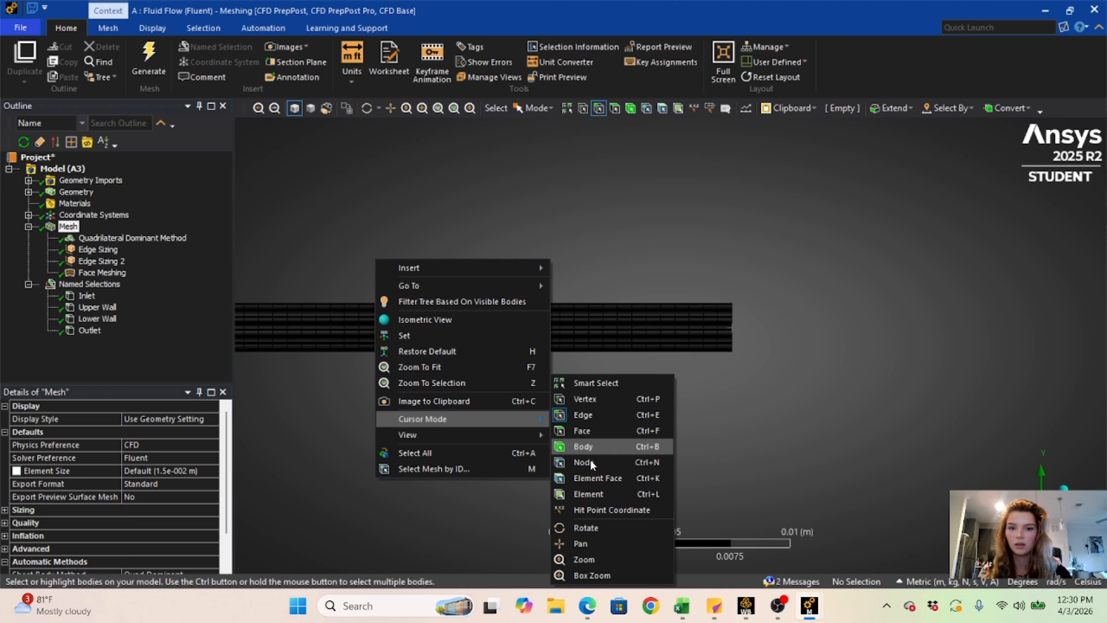
pyautogui.click(584, 545)
pyautogui.moveTo(345, 445); pyautogui.dragTo(761, 435)
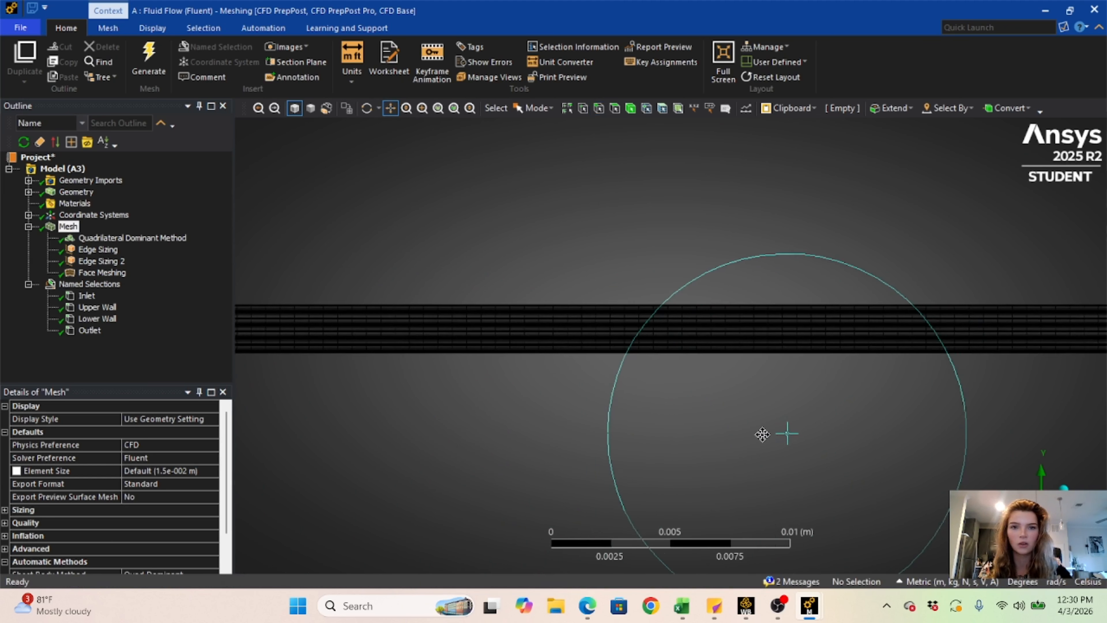
pyautogui.scroll(-3, 695, 402)
pyautogui.scroll(-2, 696, 402)
pyautogui.moveTo(359, 366); pyautogui.dragTo(700, 372)
pyautogui.scroll(-3, 699, 372)
pyautogui.click(630, 109)
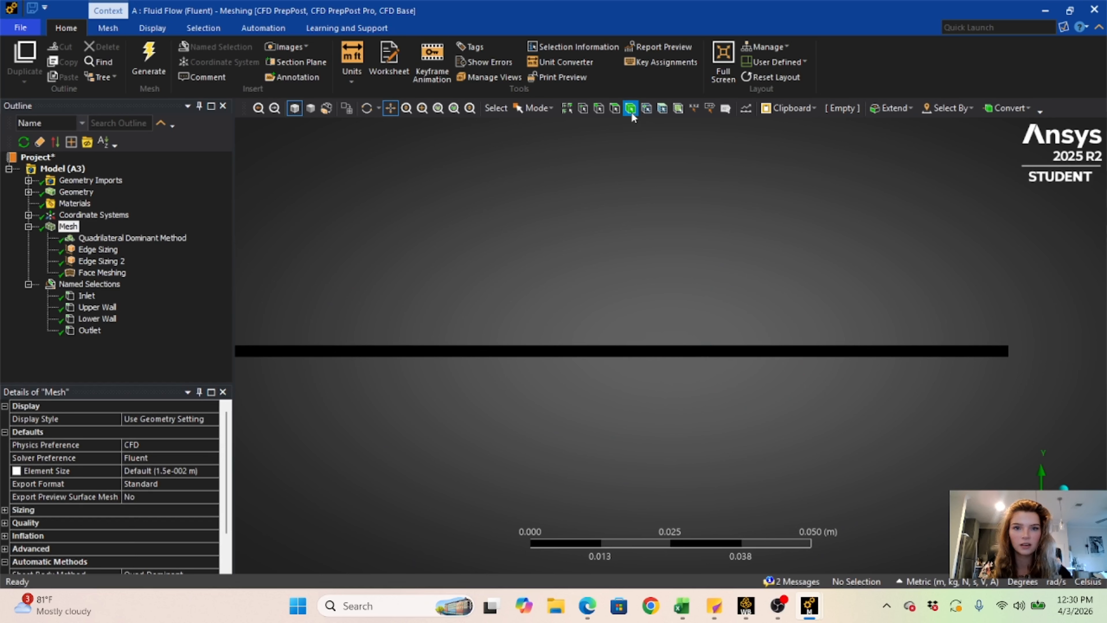
pyautogui.click(600, 352)
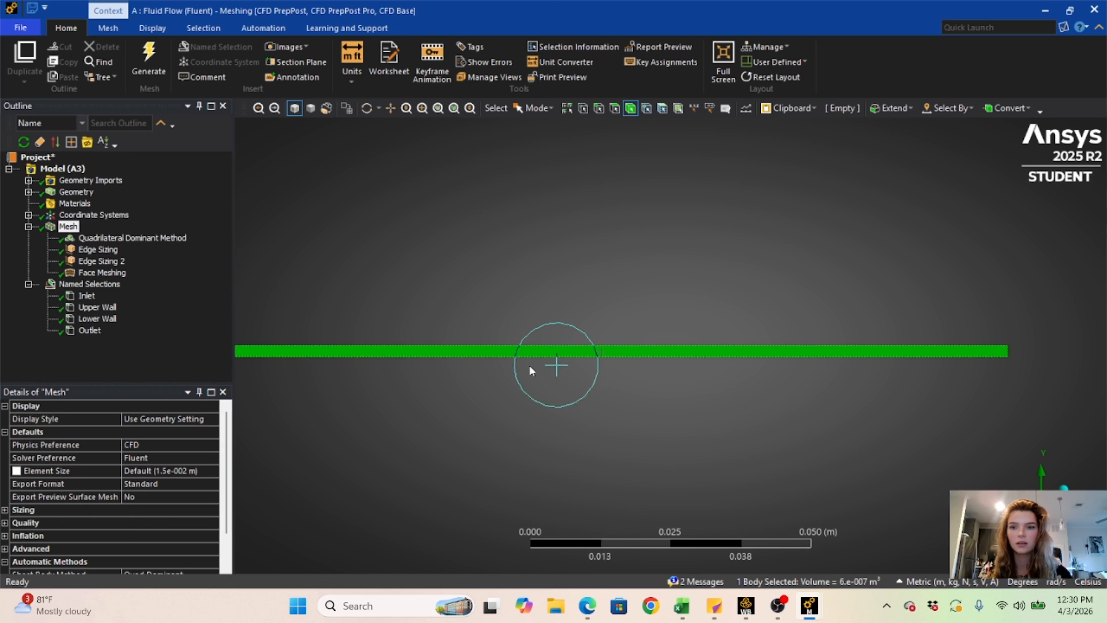
pyautogui.rightClick(364, 353)
pyautogui.click(432, 314)
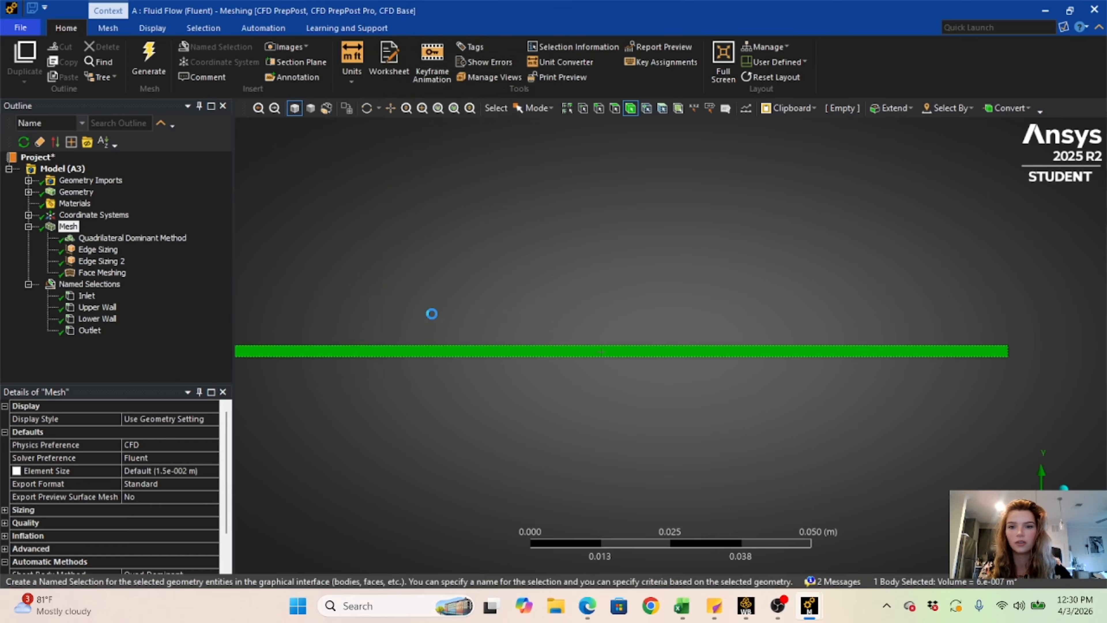
pyautogui.press('capslock')
pyautogui.write('B')
pyautogui.press('capslock')
pyautogui.write('ody')
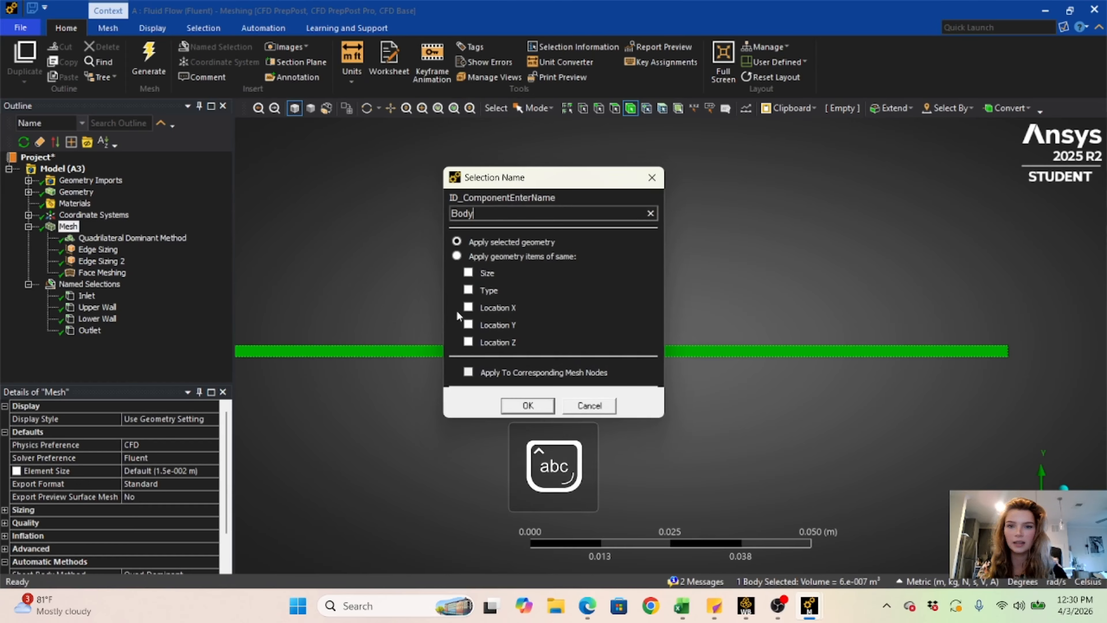
pyautogui.click(527, 405)
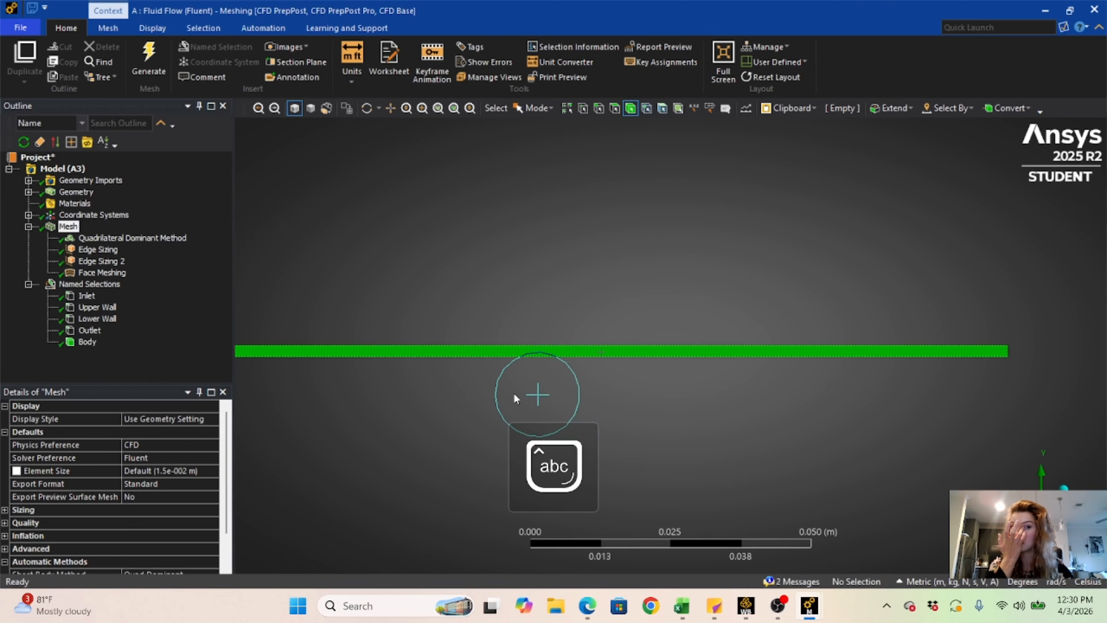
pyautogui.click(460, 364)
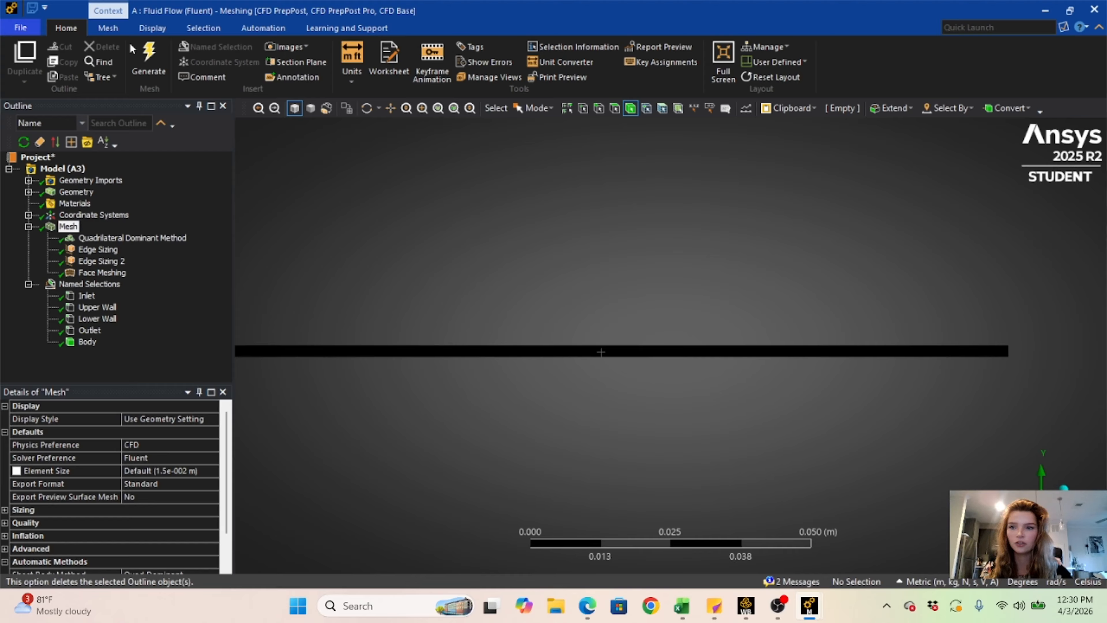
# - Switch to Workbench and update the Mesh component of the Fluid Flow (Fluent) system
pyautogui.click(1045, 9)
pyautogui.rightClick(315, 188)
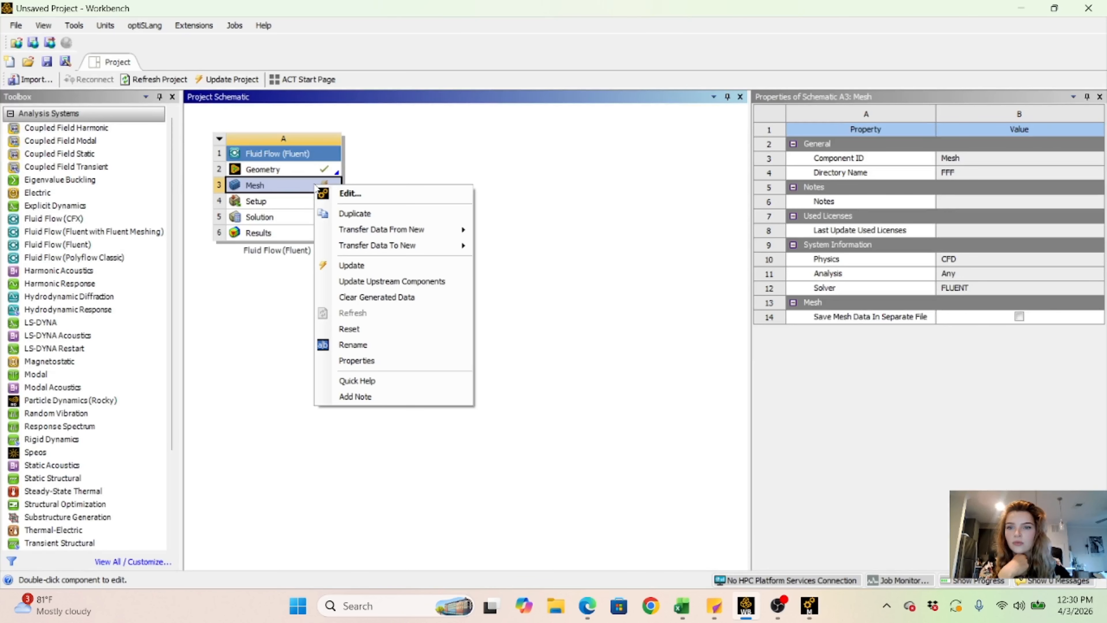
pyautogui.click(344, 265)
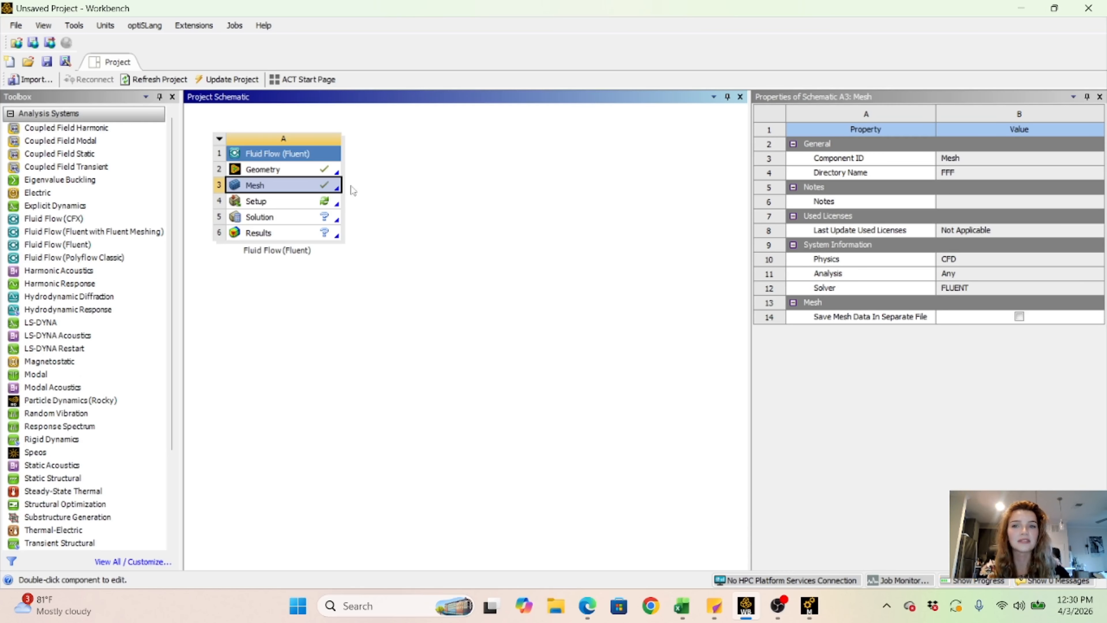
# - Open the system's Setup component and start Fluent in double precision with 2 solver processes
pyautogui.click(325, 170)
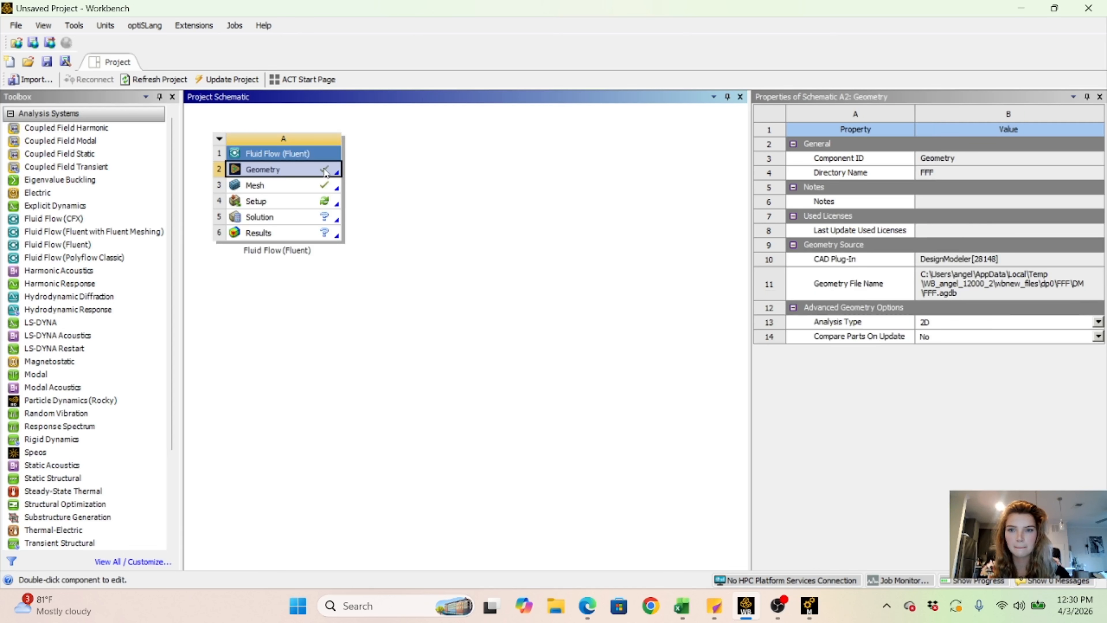
pyautogui.click(327, 188)
pyautogui.doubleClick(324, 203)
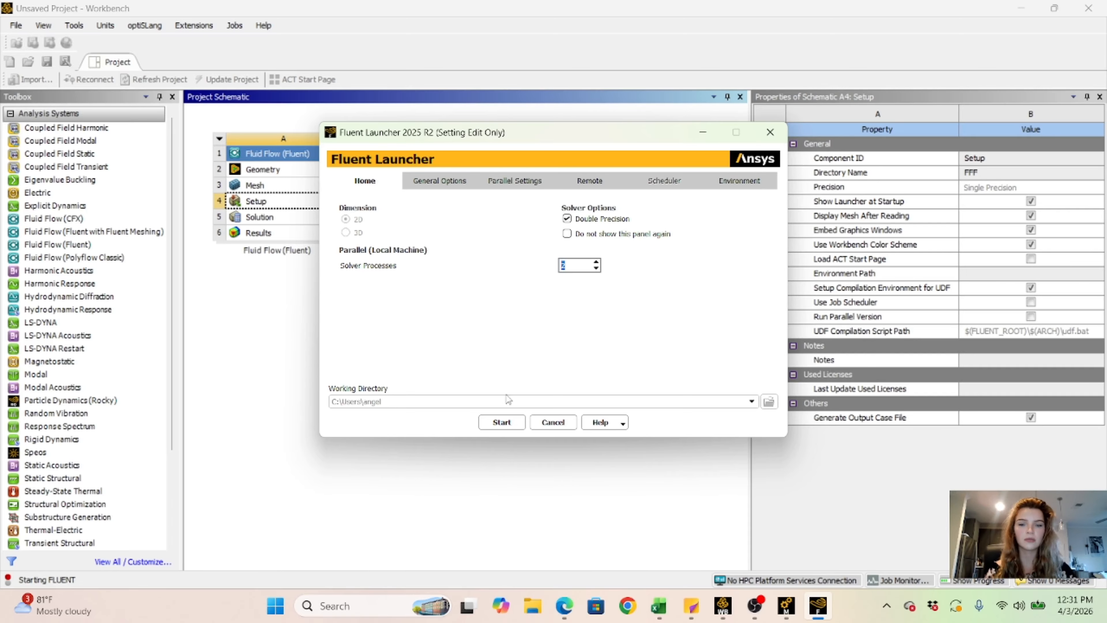
pyautogui.click(502, 422)
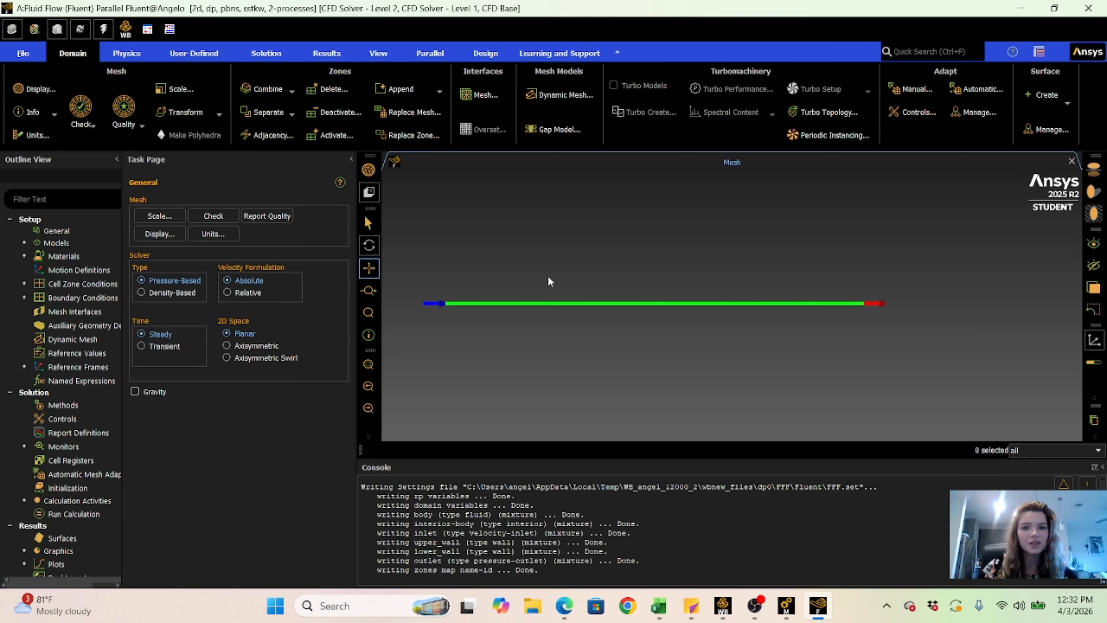
# - Examine the imported mesh of the thin channel up close and along its full length
pyautogui.moveTo(649, 266); pyautogui.dragTo(644, 243)
pyautogui.scroll(-3, 637, 287)
pyautogui.scroll(10, 637, 287)
pyautogui.scroll(8, 644, 243)
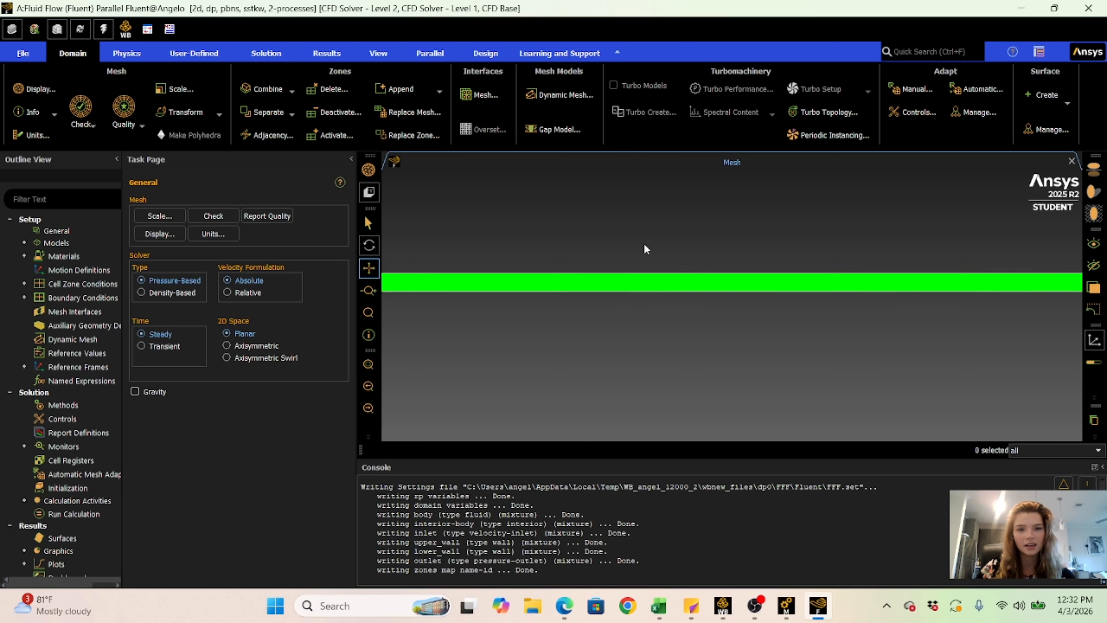
pyautogui.moveTo(652, 344); pyautogui.dragTo(648, 197)
pyautogui.moveTo(662, 325); pyautogui.dragTo(664, 265)
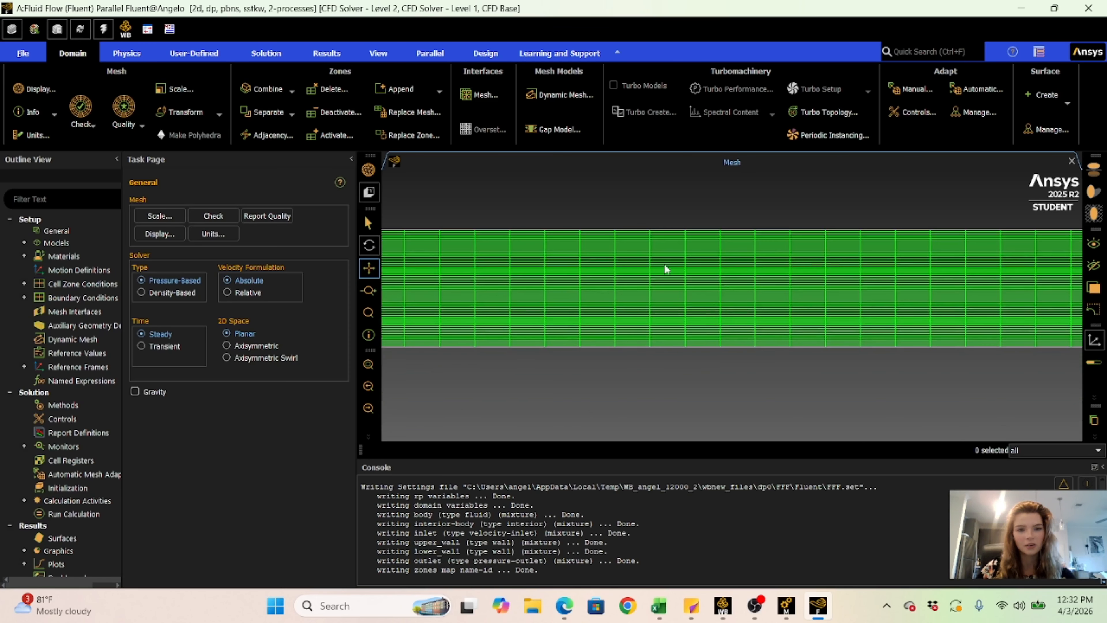
pyautogui.scroll(5, 667, 278)
pyautogui.scroll(-5, 669, 277)
pyautogui.scroll(-8, 670, 278)
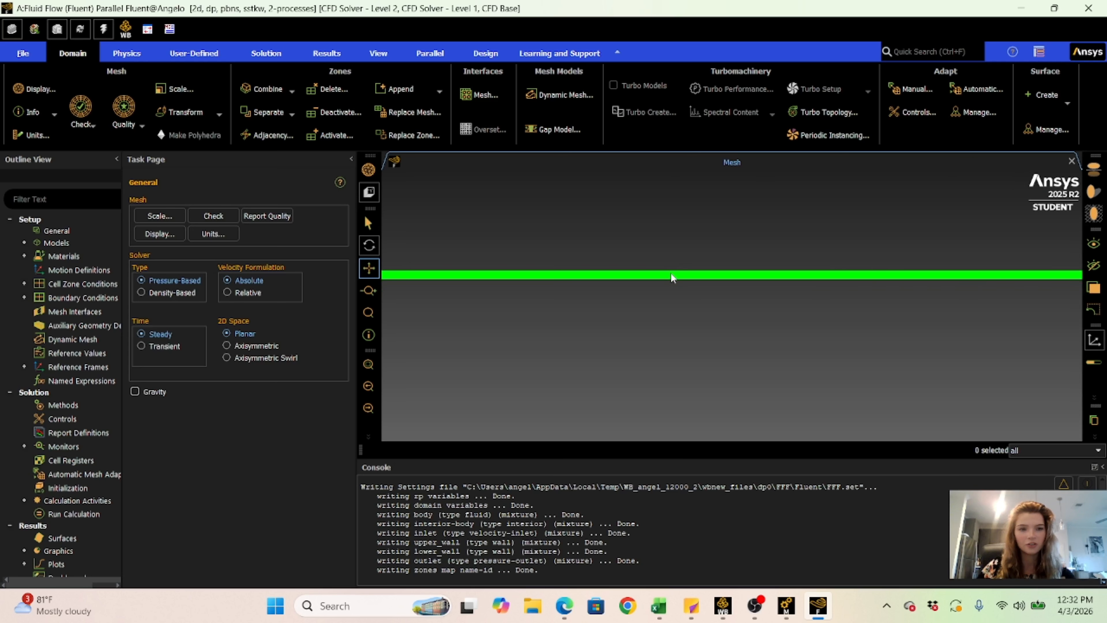
pyautogui.moveTo(650, 217); pyautogui.dragTo(596, 280)
pyautogui.scroll(1, 634, 258)
pyautogui.scroll(-3, 633, 257)
pyautogui.scroll(6, 633, 257)
pyautogui.scroll(1, 597, 220)
pyautogui.scroll(-3, 598, 220)
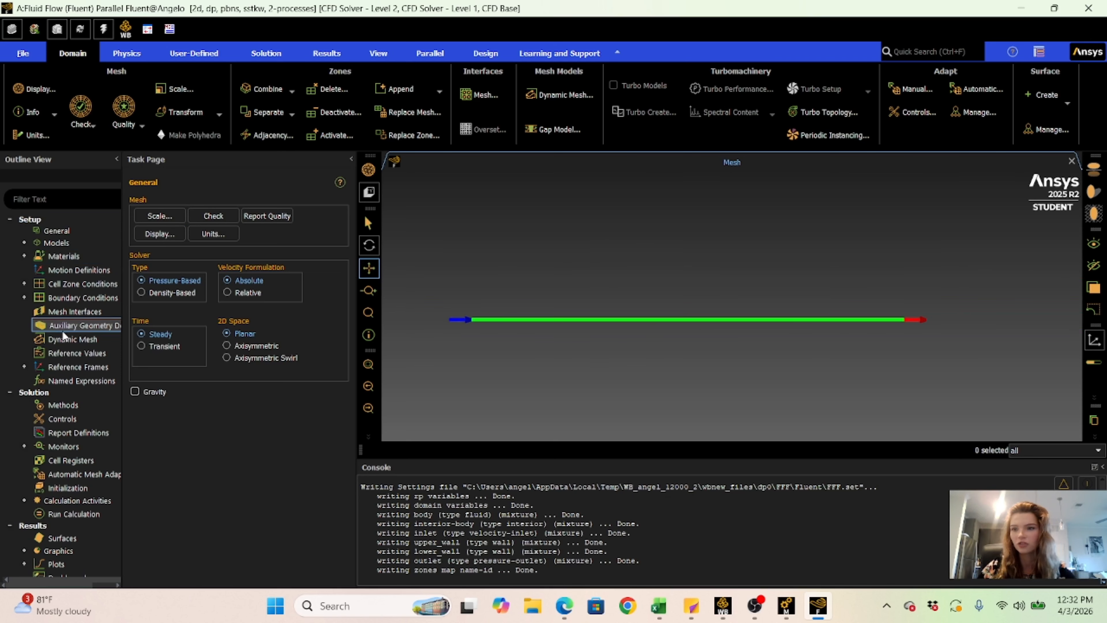
# - Set the viscous model to Laminar, reopen it to check the choice, and collapse the models list
pyautogui.click(24, 242)
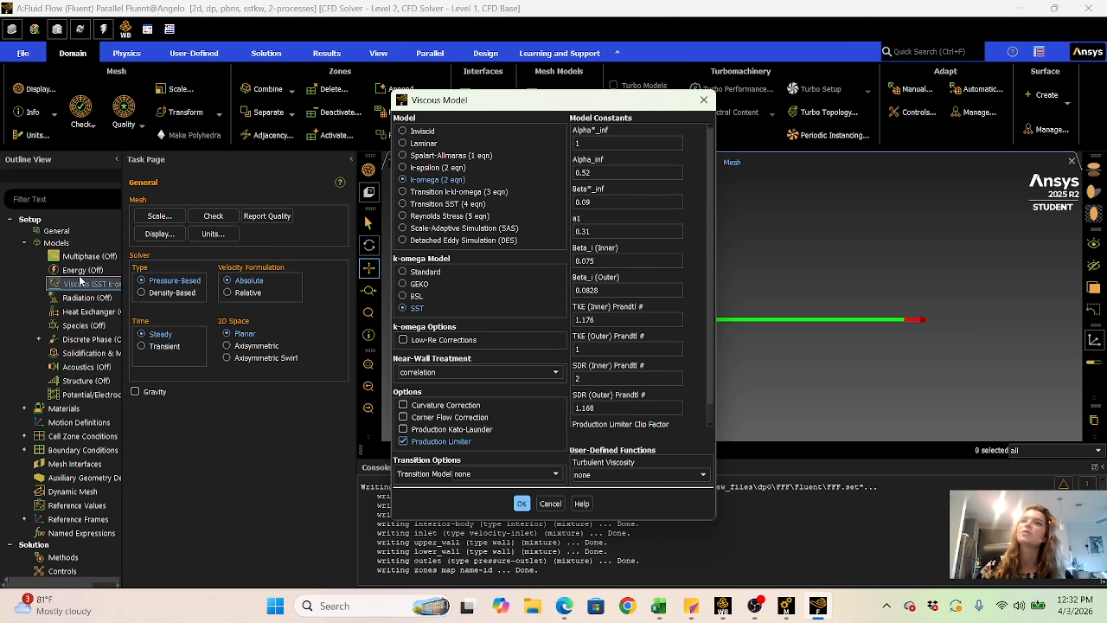
pyautogui.click(402, 143)
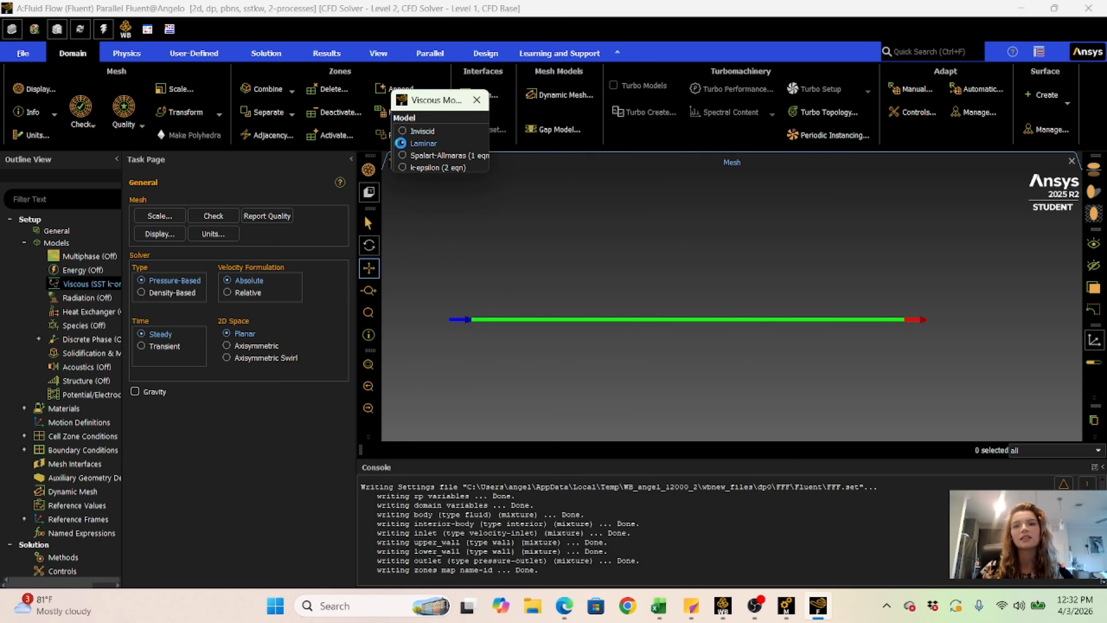
pyautogui.click(429, 269)
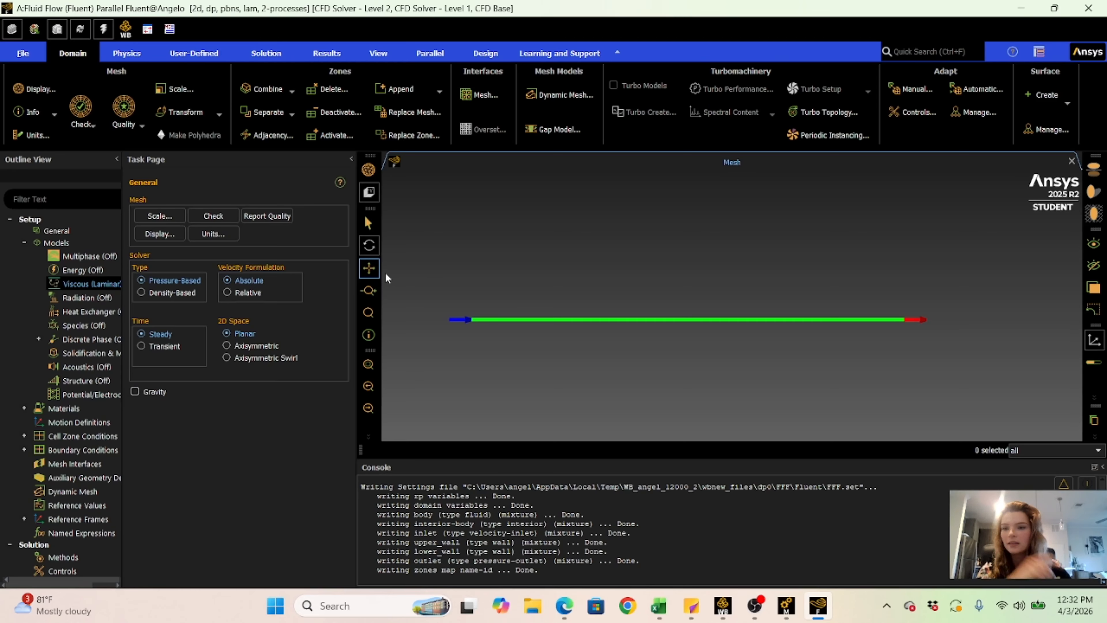
pyautogui.doubleClick(79, 285)
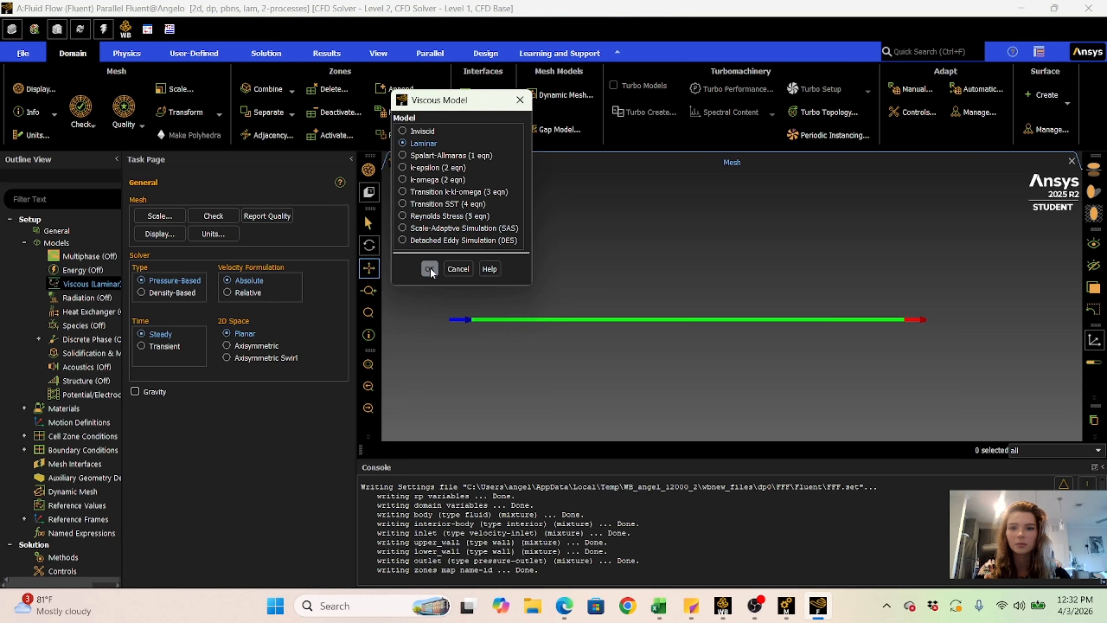
pyautogui.click(26, 242)
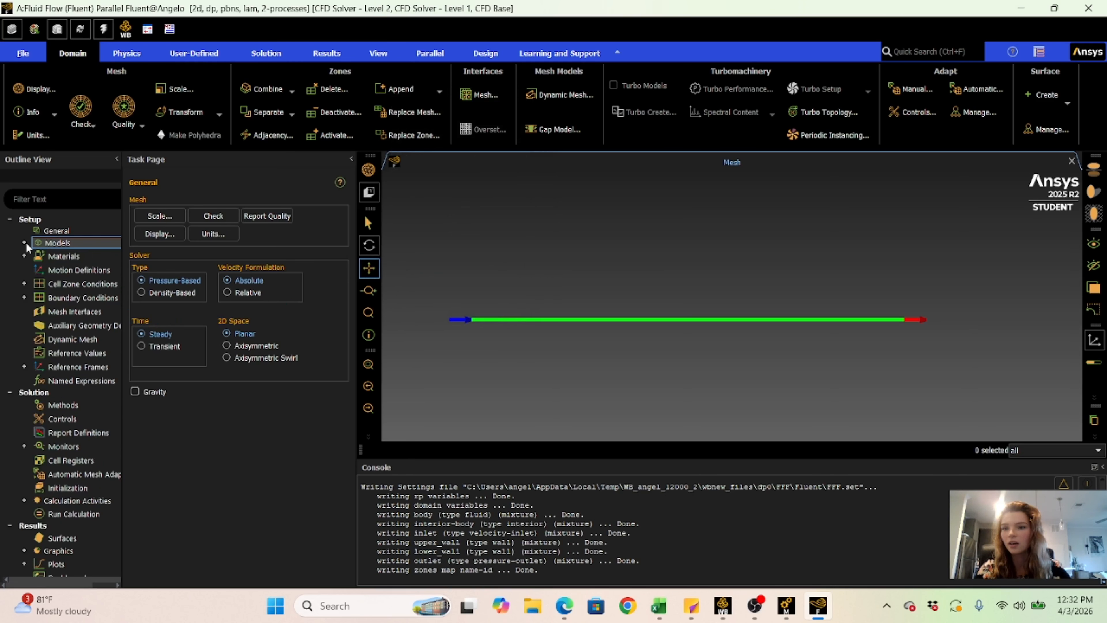
# - Examine the density and viscosity of the fluid material air, leaving its properties unedited
pyautogui.click(24, 256)
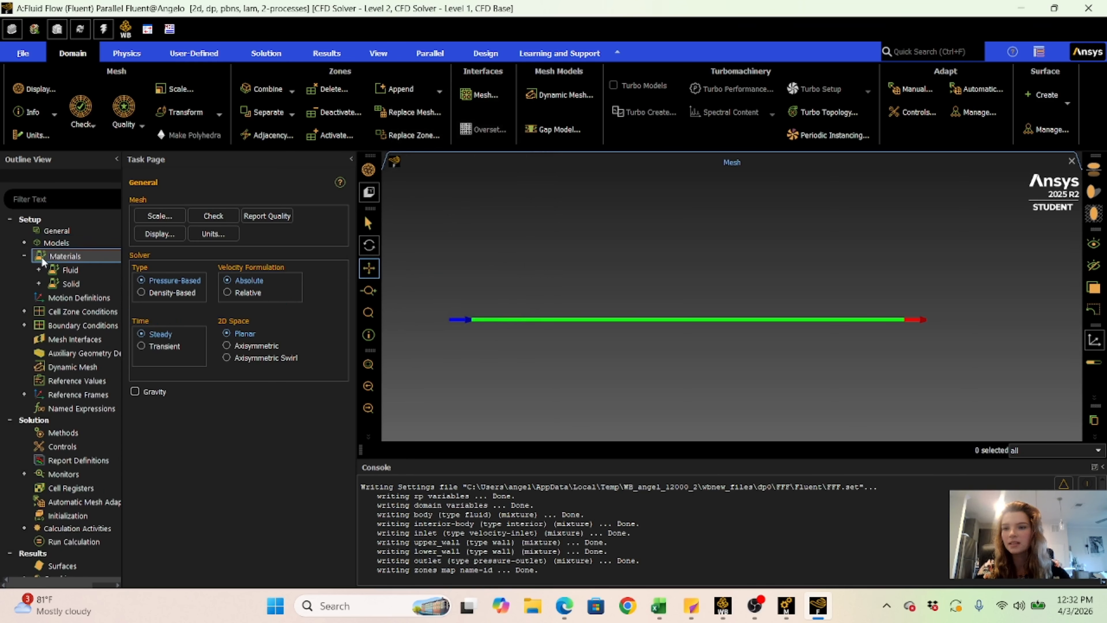
pyautogui.doubleClick(59, 272)
pyautogui.click(83, 284)
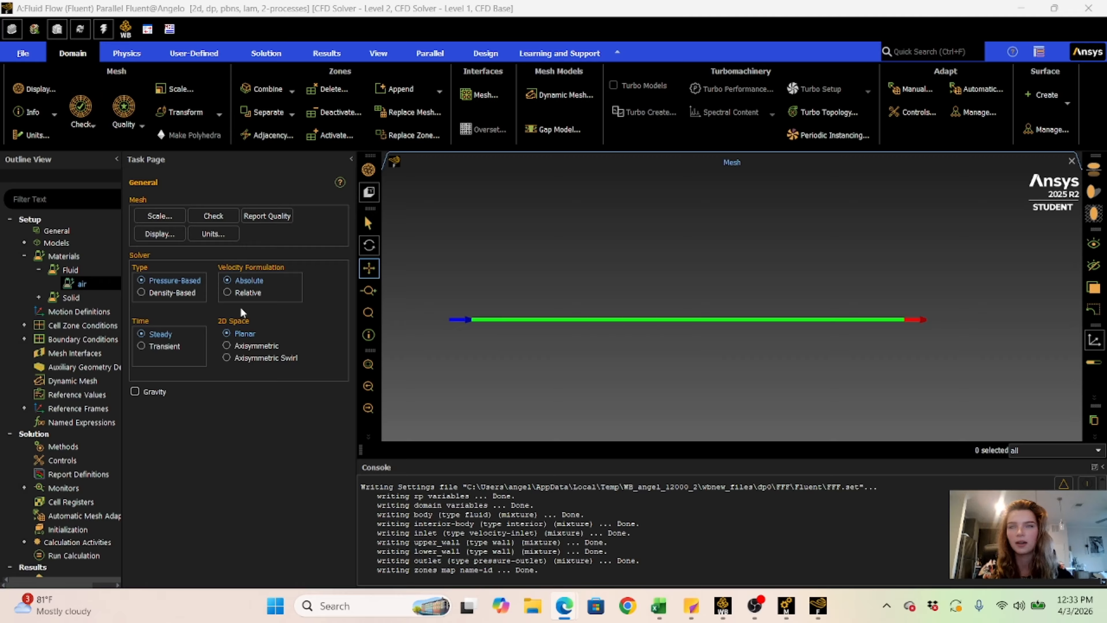
pyautogui.click(107, 284)
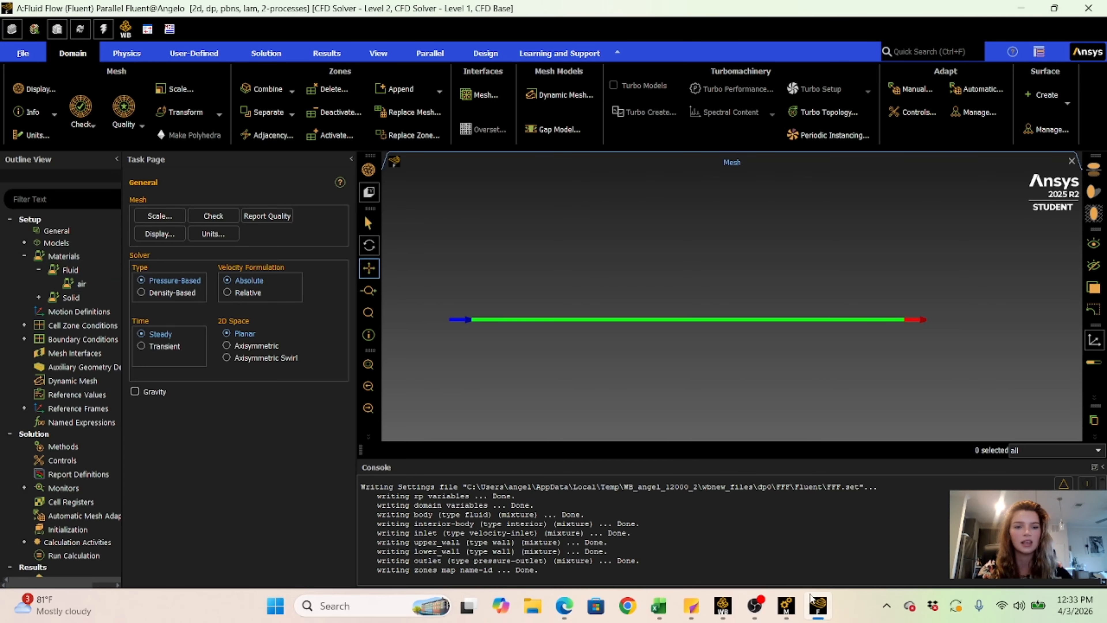
pyautogui.doubleClick(82, 286)
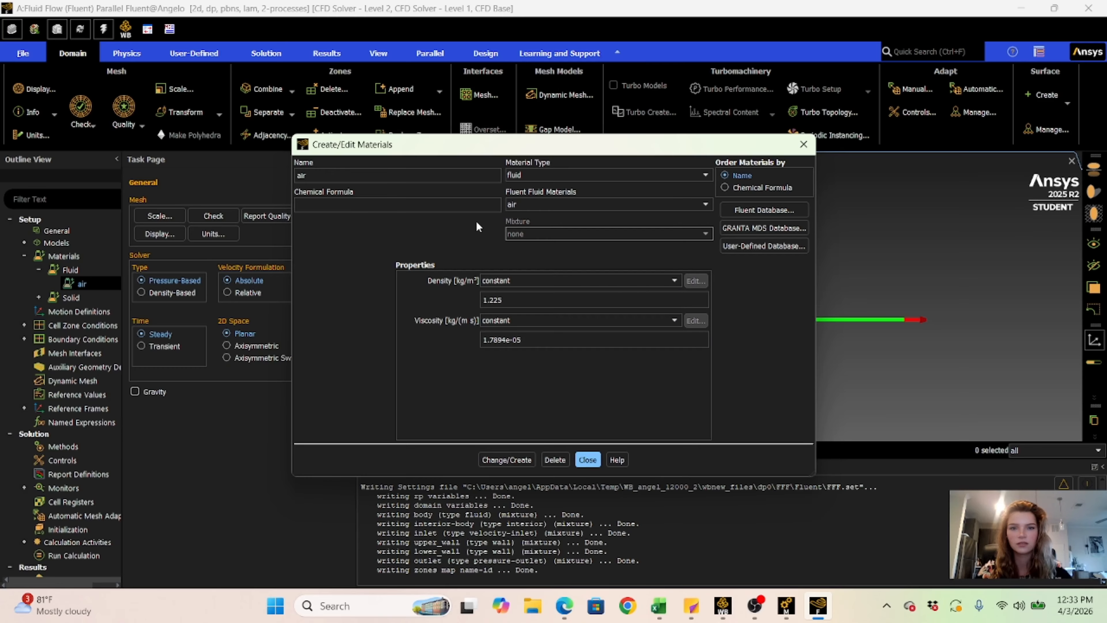
pyautogui.click(587, 460)
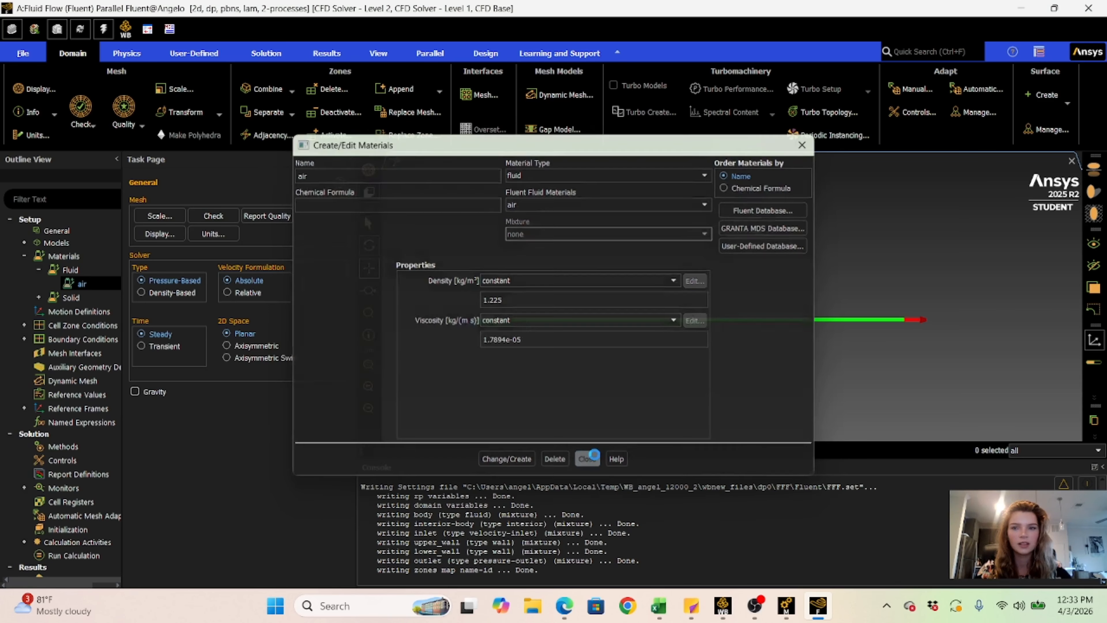
pyautogui.click(38, 270)
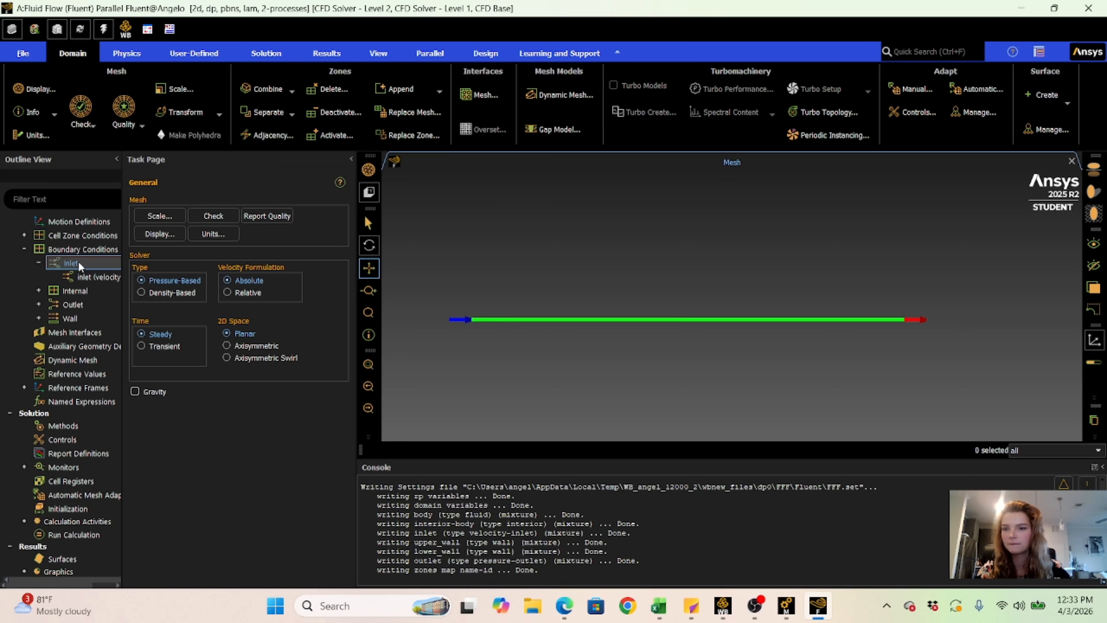
# - Set the velocity magnitude of the inlet boundary condition to 5 m/s and apply it
pyautogui.doubleClick(78, 263)
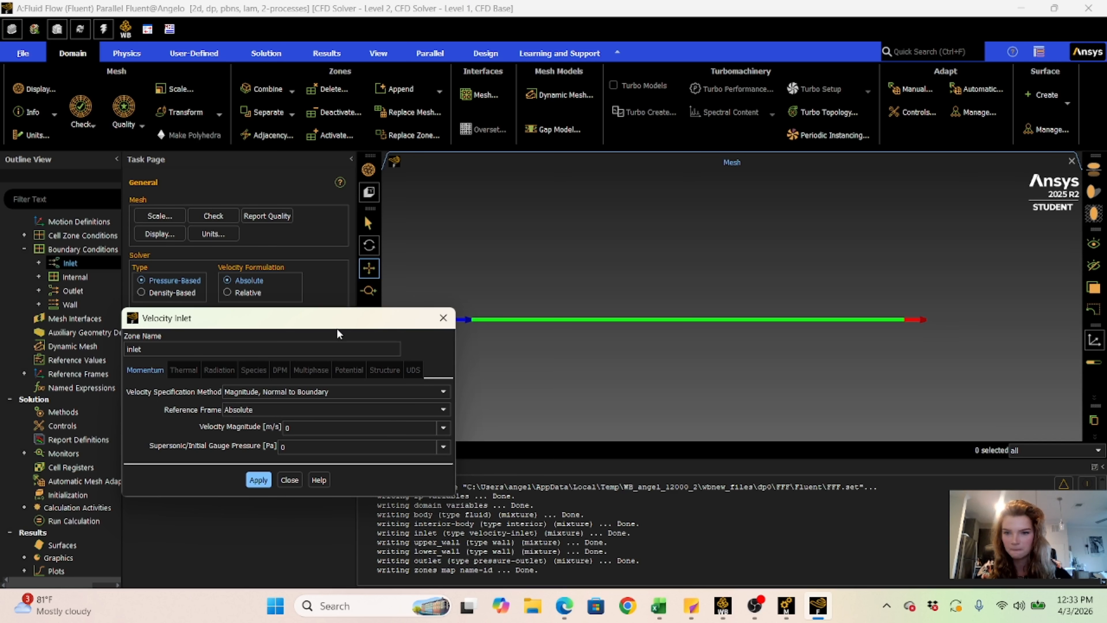
pyautogui.moveTo(353, 310); pyautogui.dragTo(455, 186)
pyautogui.click(399, 306)
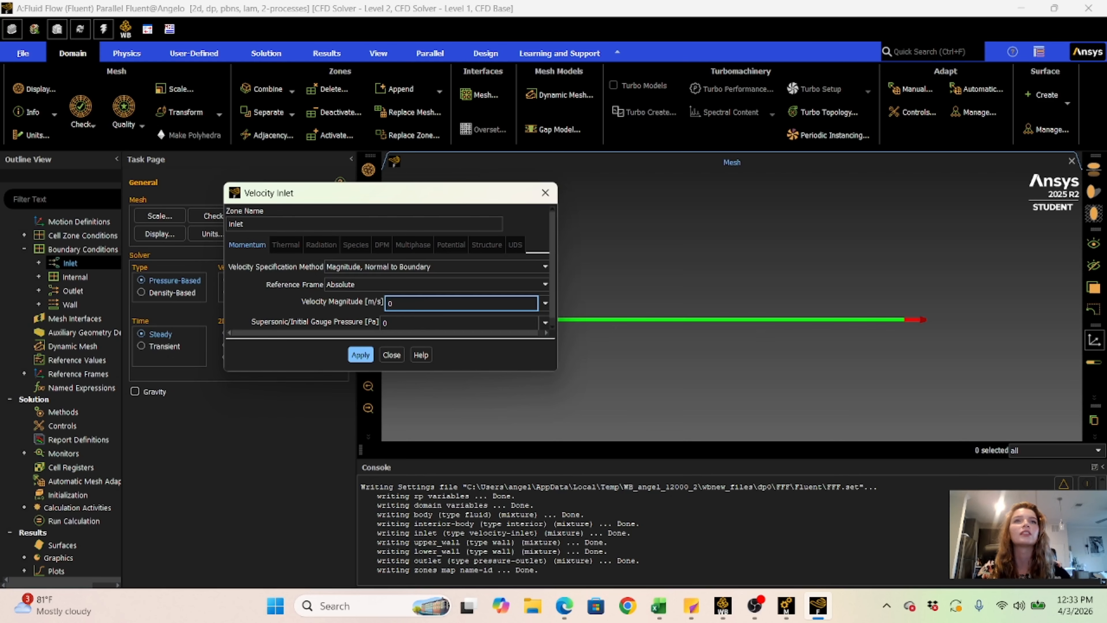
pyautogui.hotkey('alt', 'Tab')
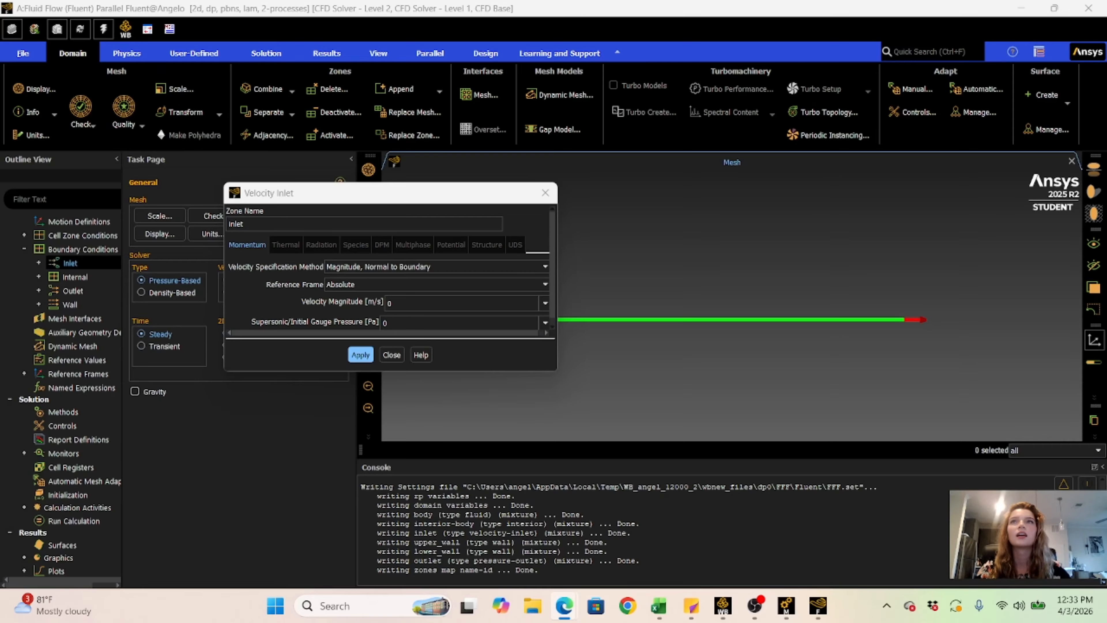
pyautogui.moveTo(1106, 308); pyautogui.dragTo(1106, 96)
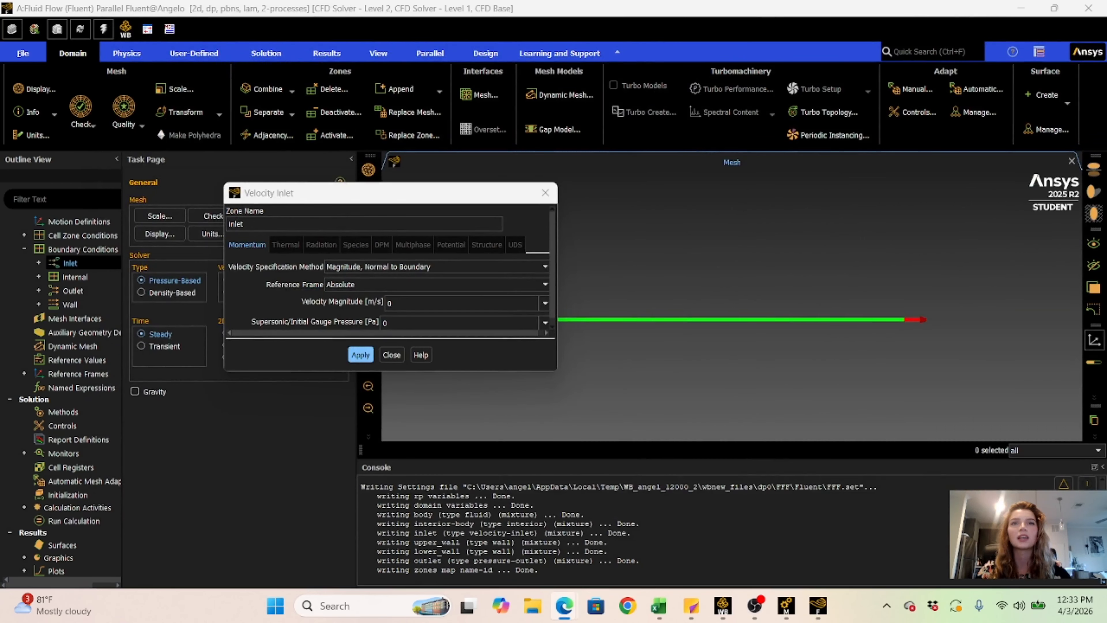
pyautogui.click(400, 301)
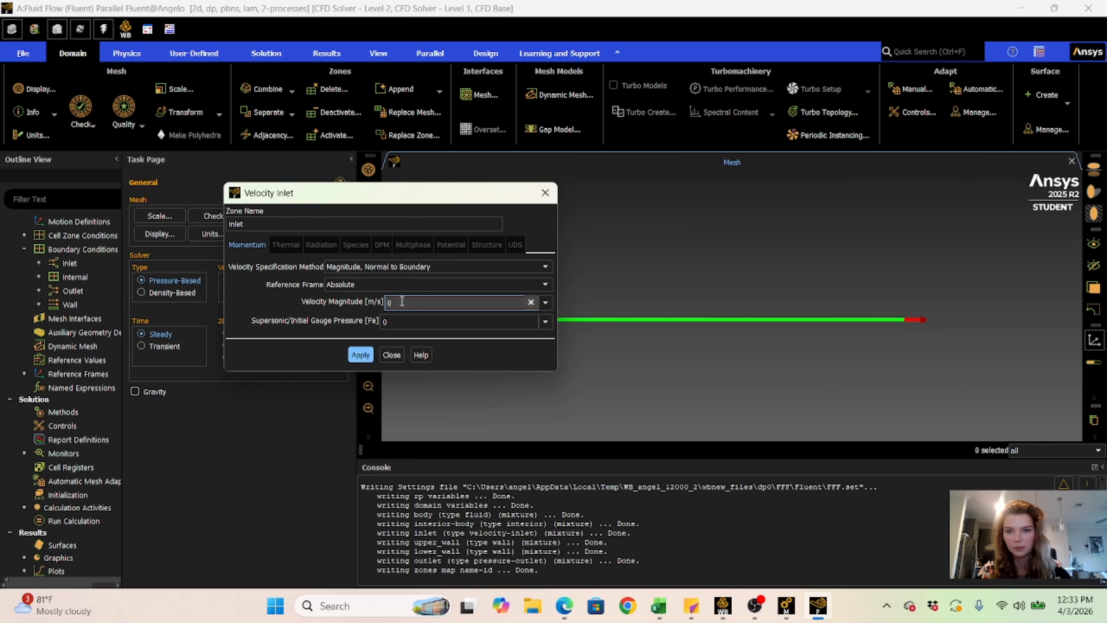
pyautogui.press('BackSpace')
pyautogui.write('5')
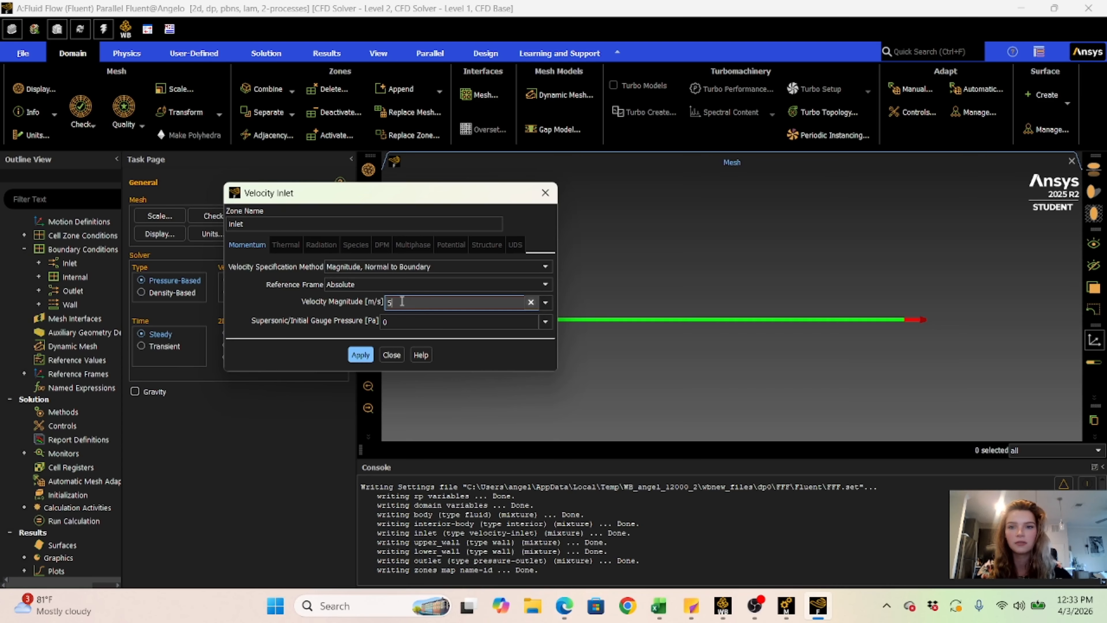
pyautogui.click(361, 354)
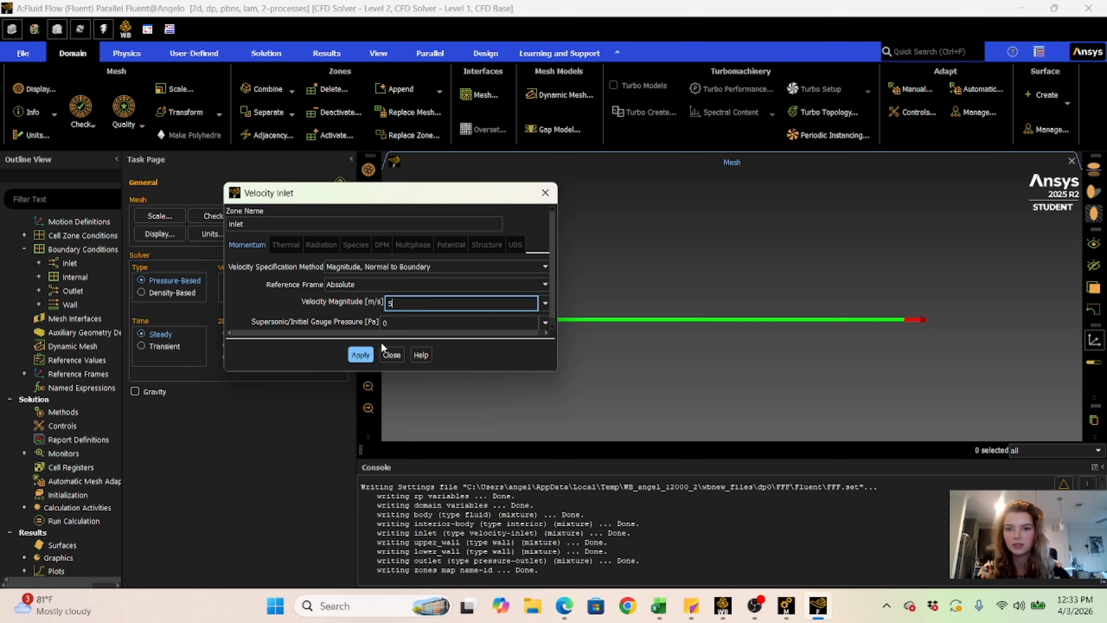
pyautogui.click(361, 355)
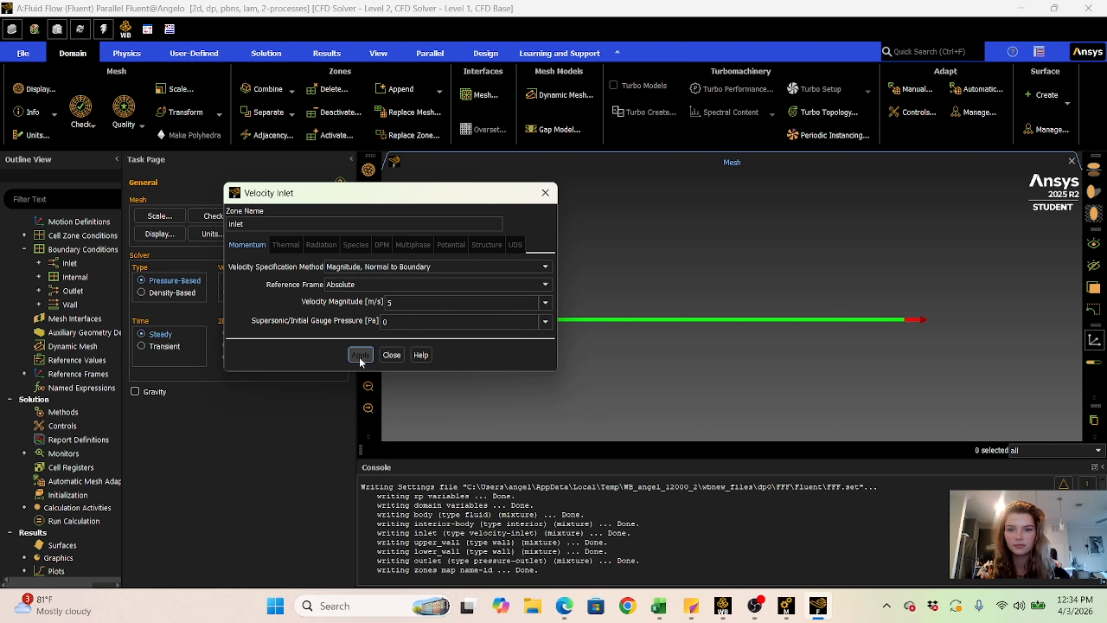
pyautogui.click(392, 355)
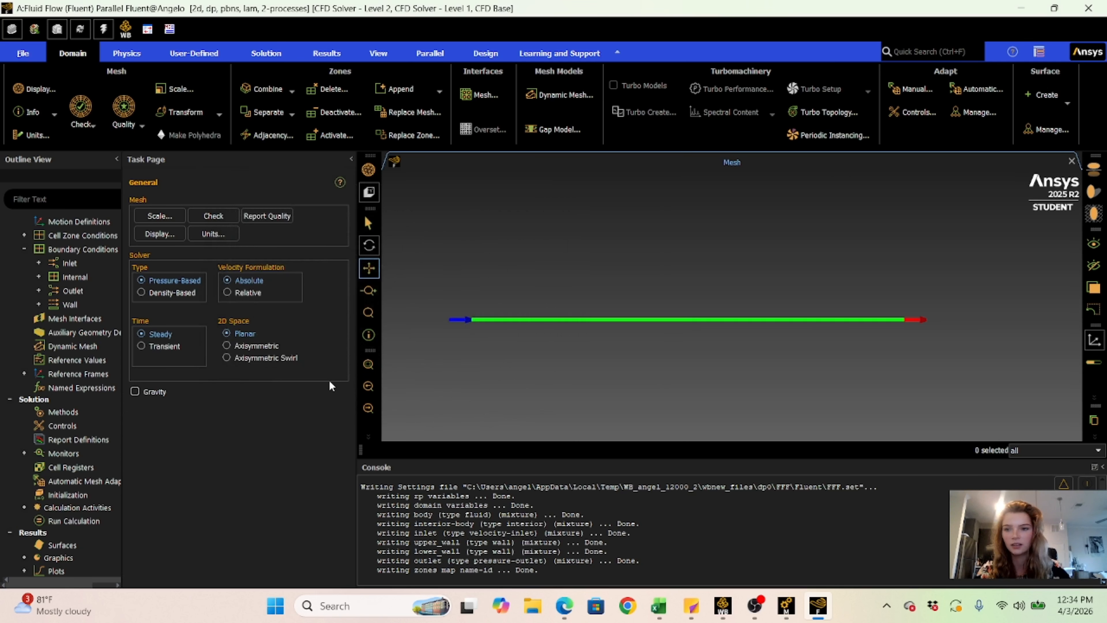
# - Reopen the inlet boundary condition to check its velocity magnitude, and close it
pyautogui.doubleClick(69, 263)
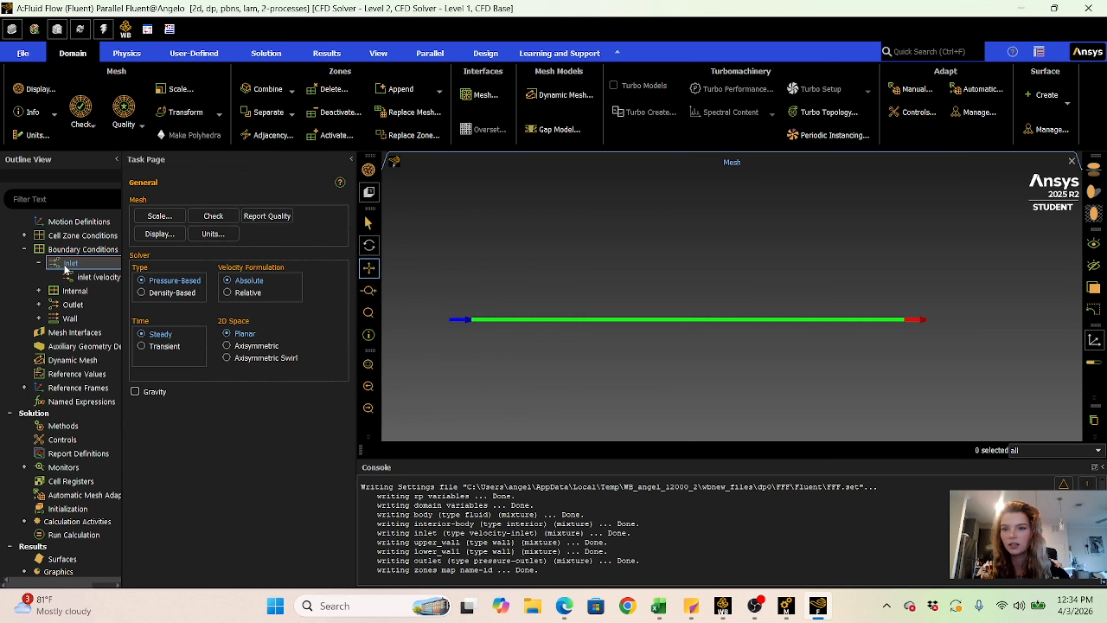
pyautogui.doubleClick(80, 279)
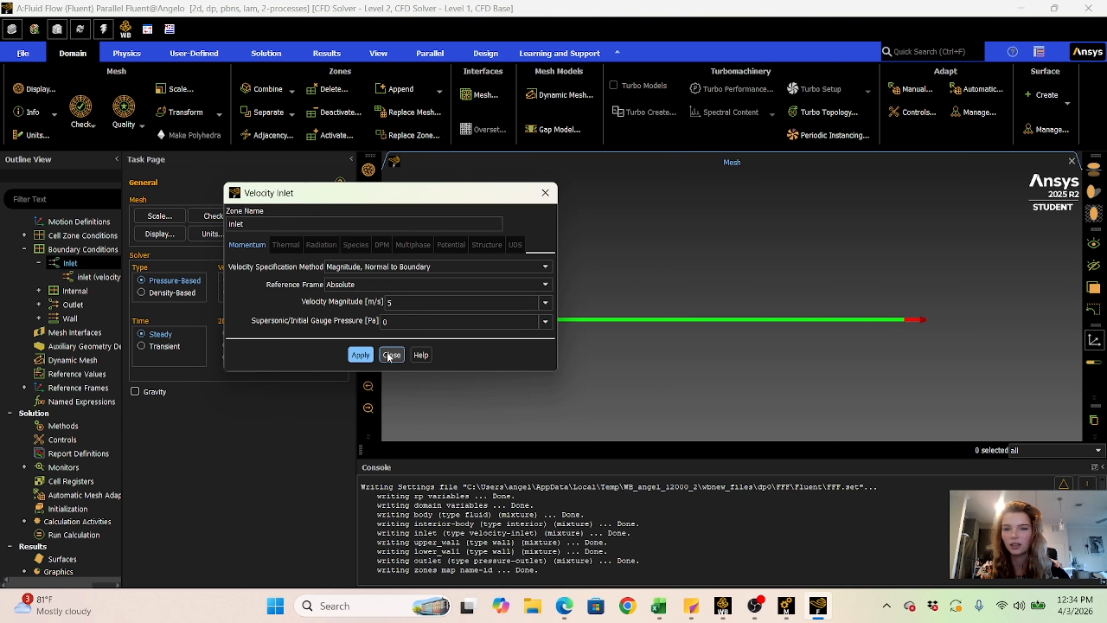
pyautogui.click(389, 354)
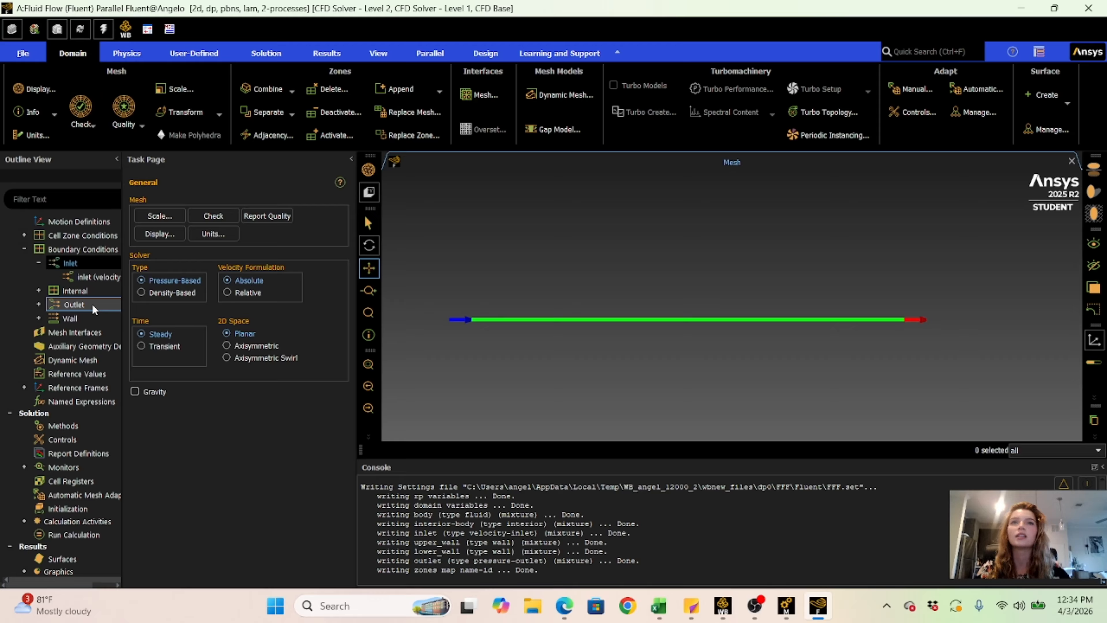
# - Make lower_wall a moving wall with absolute translational motion at 2 m/s in the X direction -1, and apply it
pyautogui.click(74, 290)
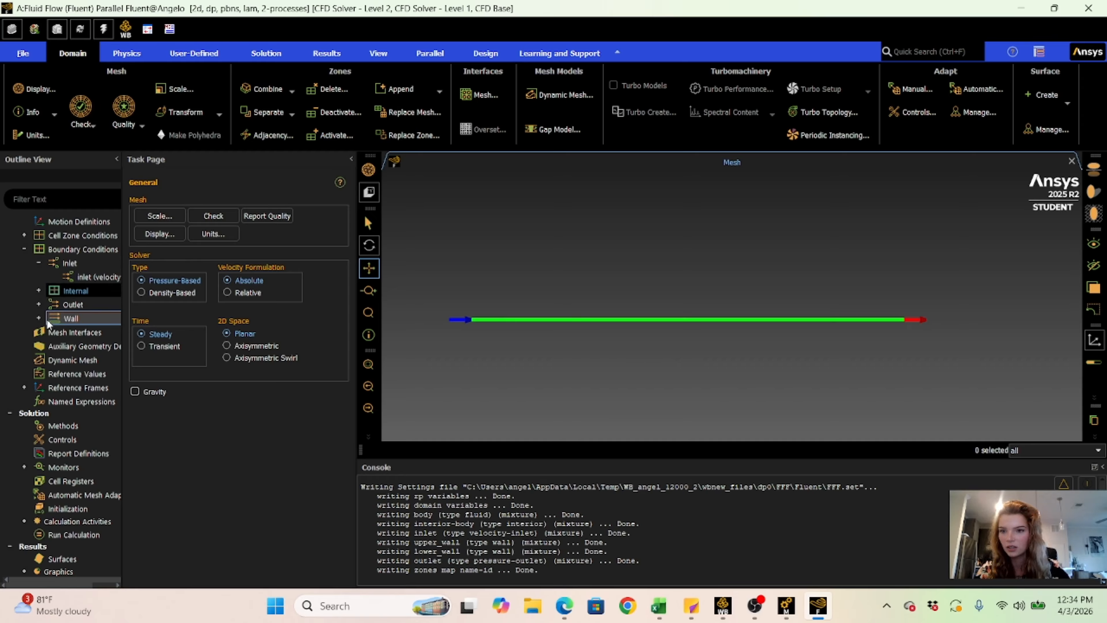
pyautogui.click(39, 319)
pyautogui.click(86, 333)
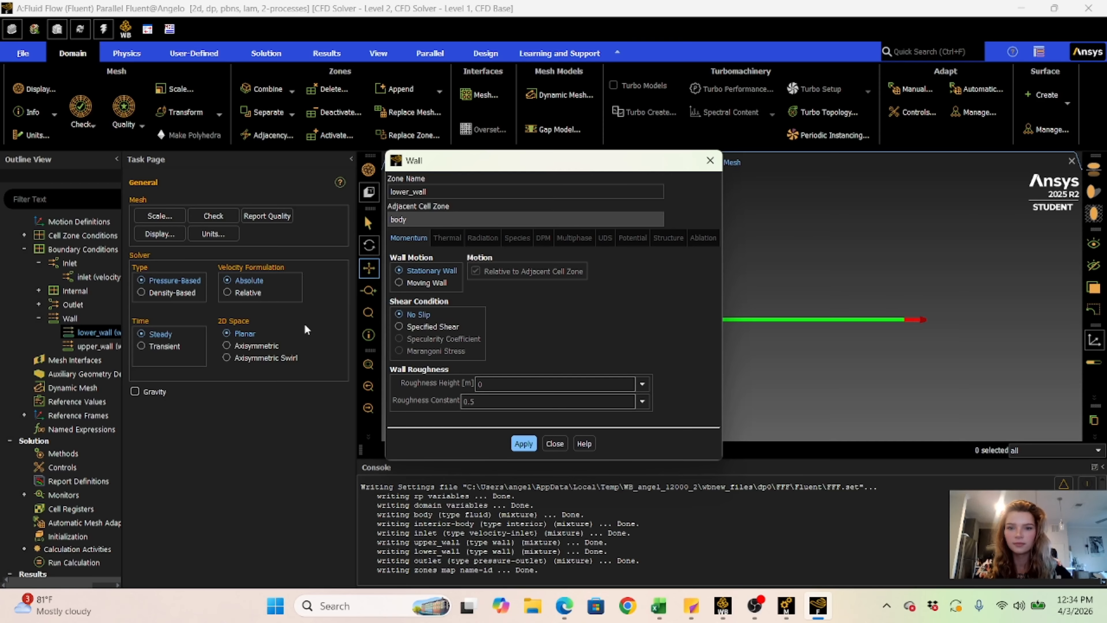
pyautogui.click(418, 283)
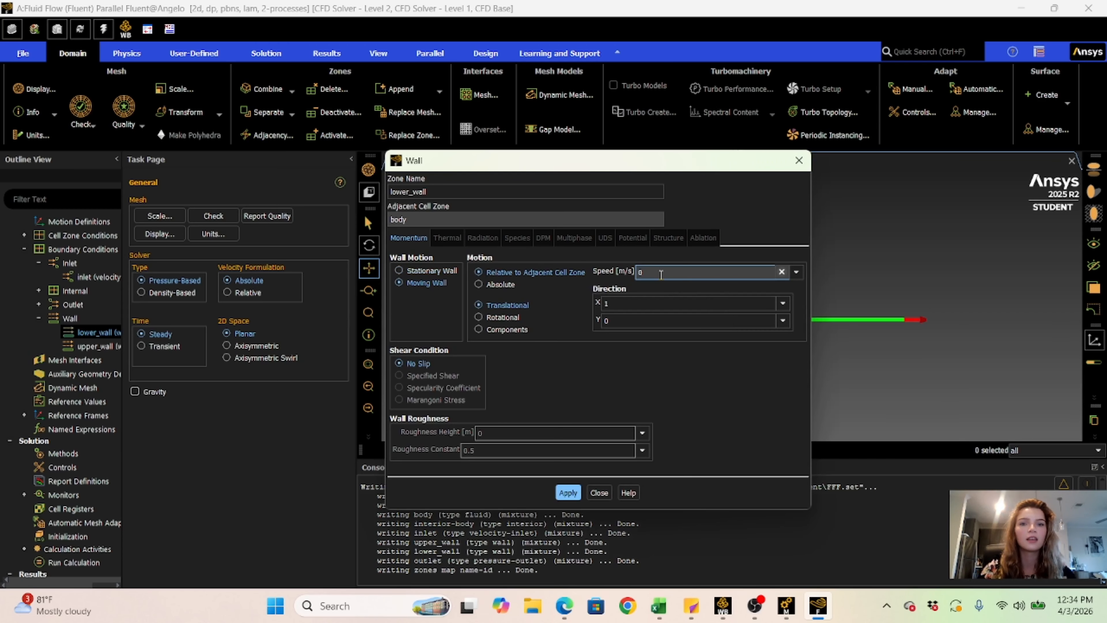
pyautogui.click(479, 284)
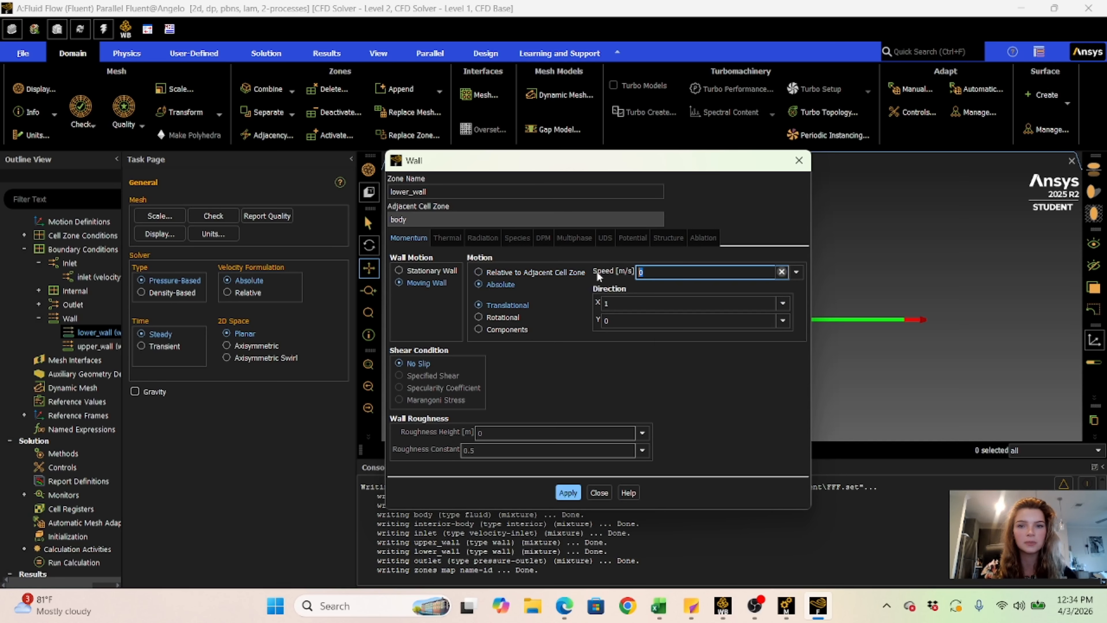
pyautogui.click(754, 267)
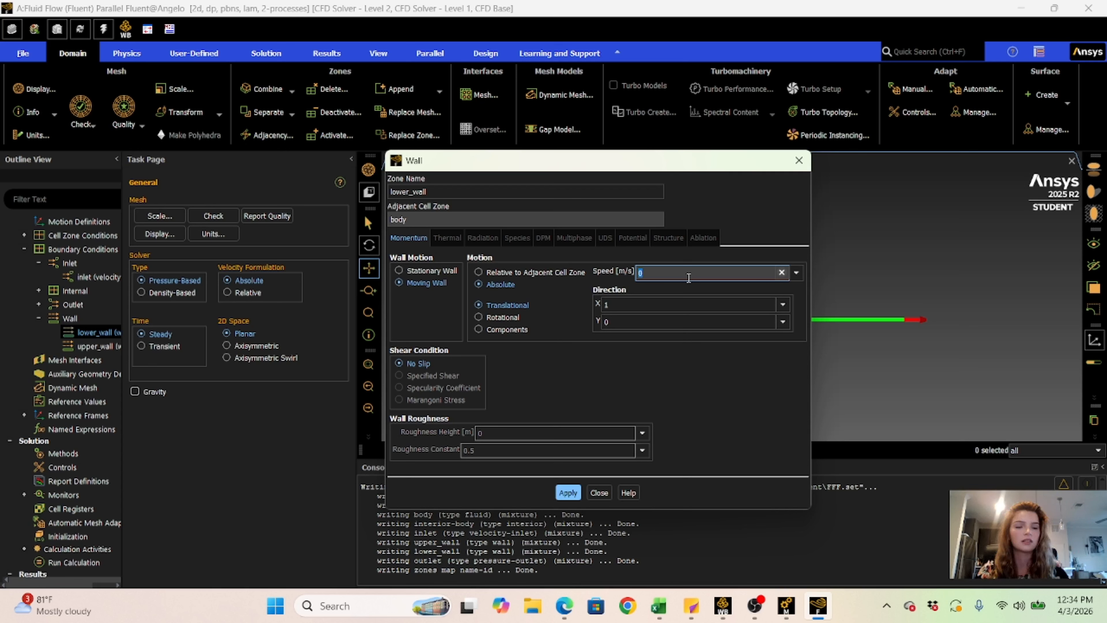
pyautogui.write('2')
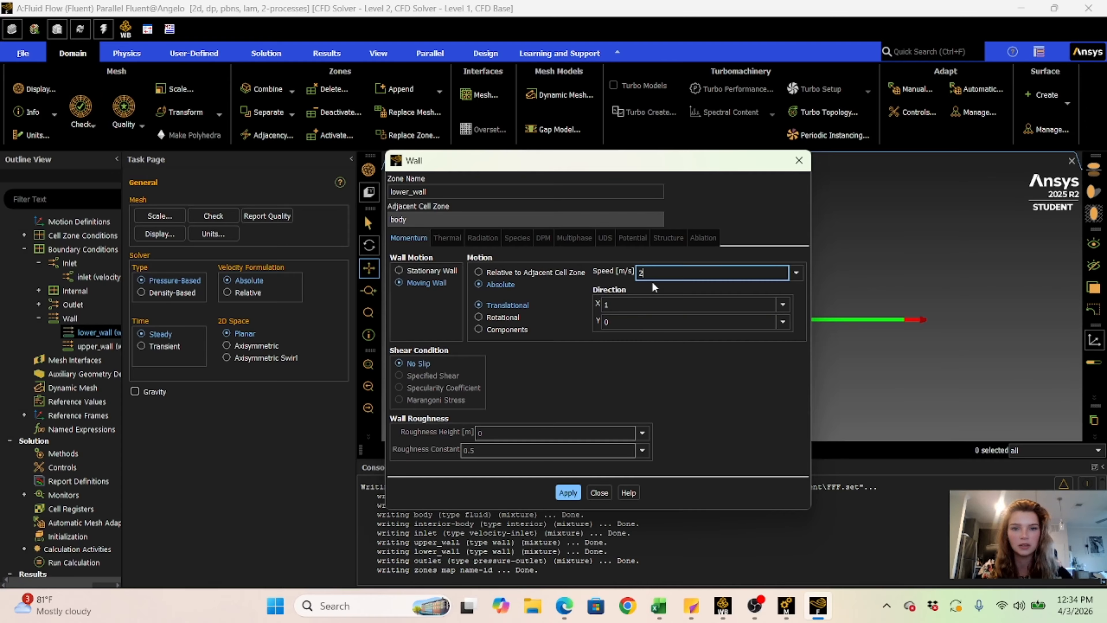
pyautogui.click(615, 304)
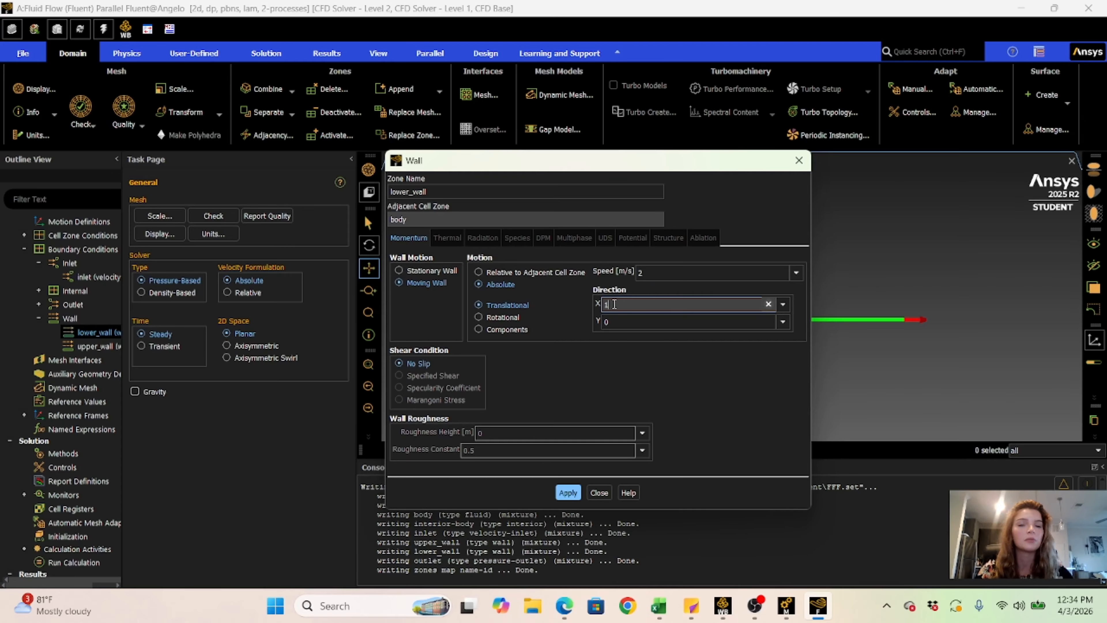
pyautogui.press('BackSpace')
pyautogui.write('-1')
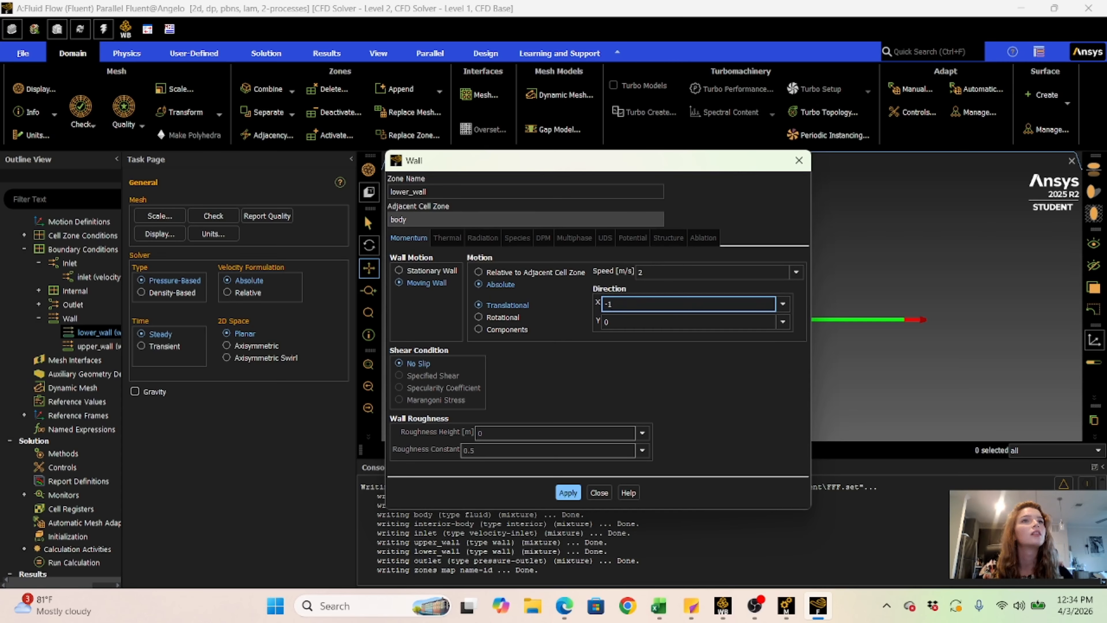
pyautogui.click(567, 493)
# - Make upper_wall a moving wall with absolute motion at 3 m/s, apply it, and collapse the expanded boundary lists
pyautogui.doubleClick(98, 347)
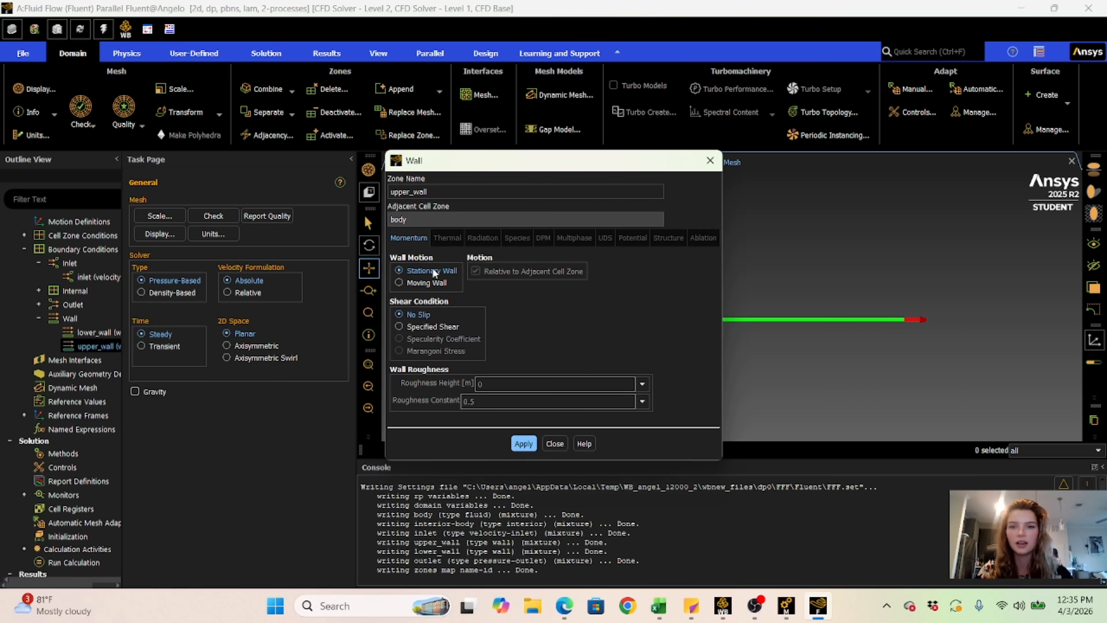
pyautogui.click(399, 283)
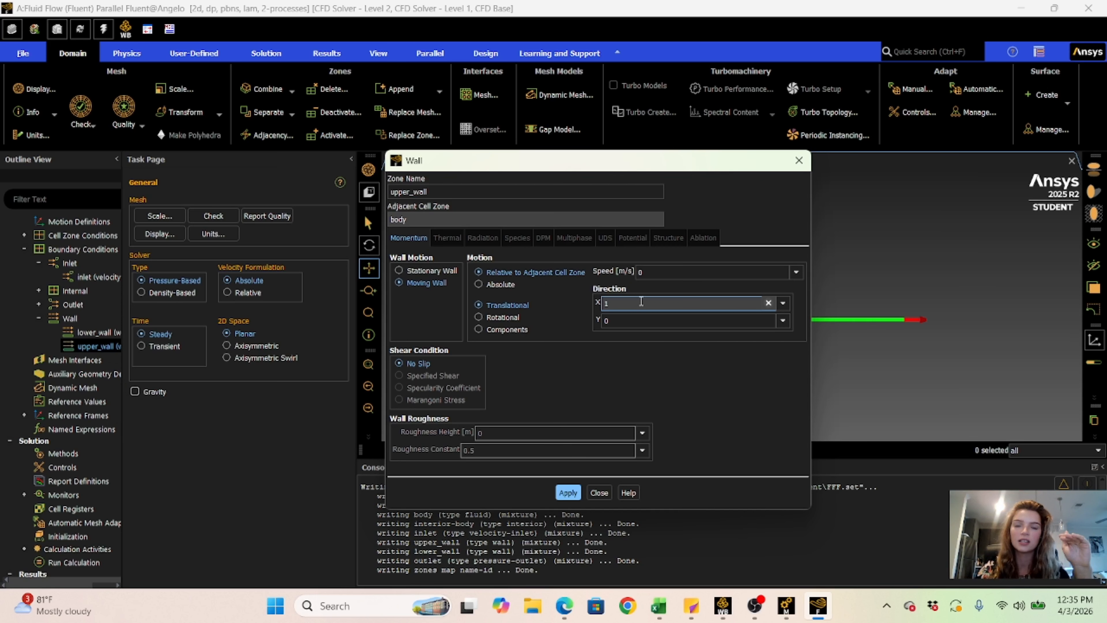
pyautogui.click(488, 288)
pyautogui.click(666, 271)
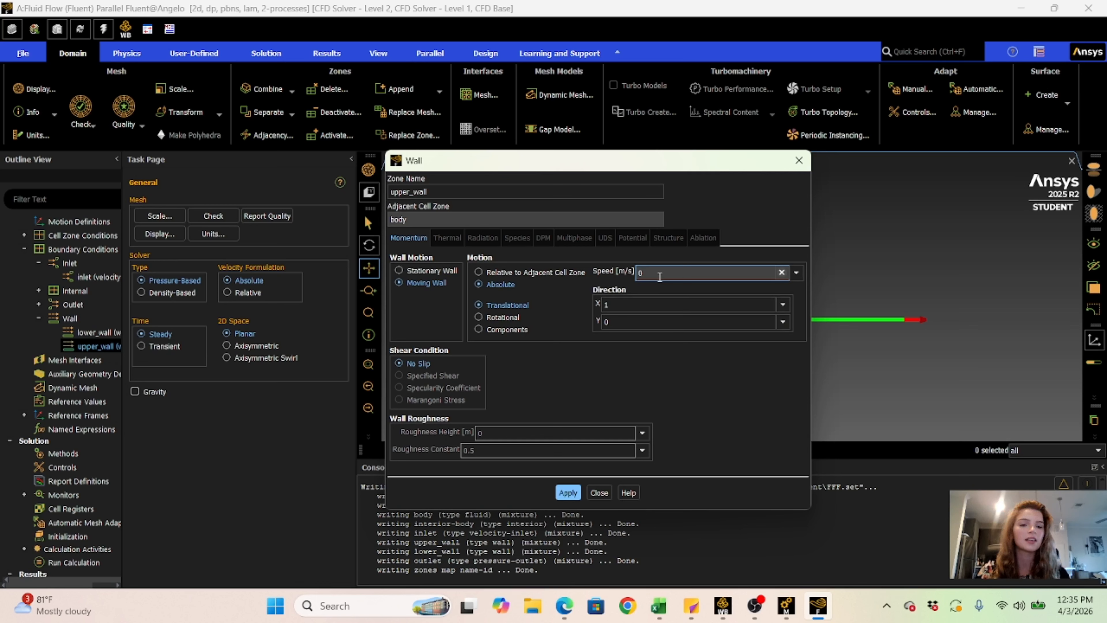
pyautogui.press('BackSpace')
pyautogui.write('3')
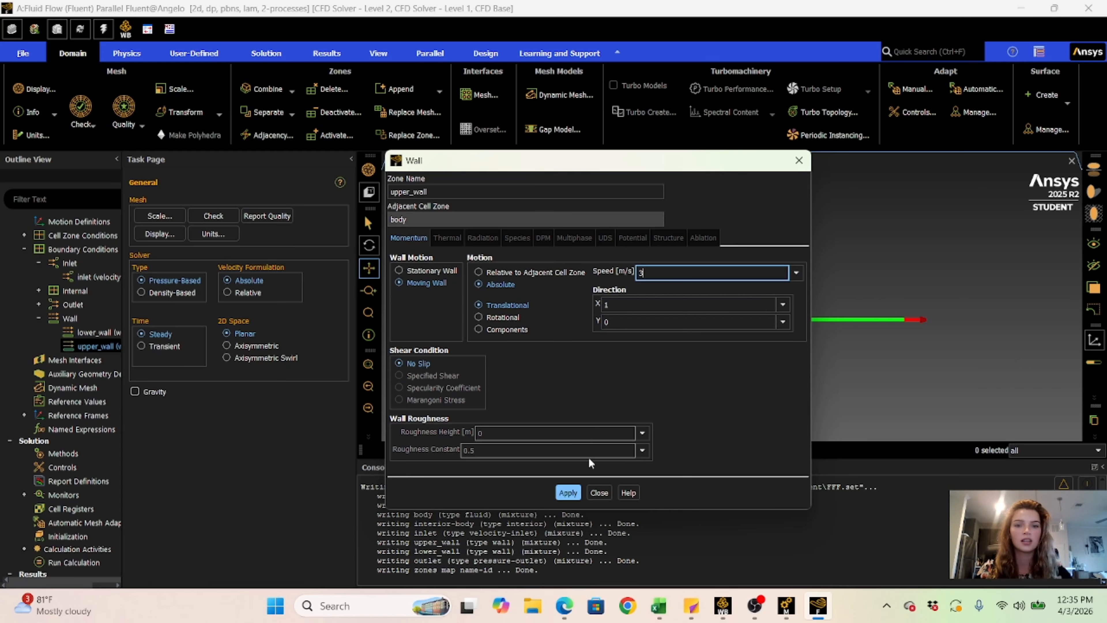
pyautogui.click(566, 492)
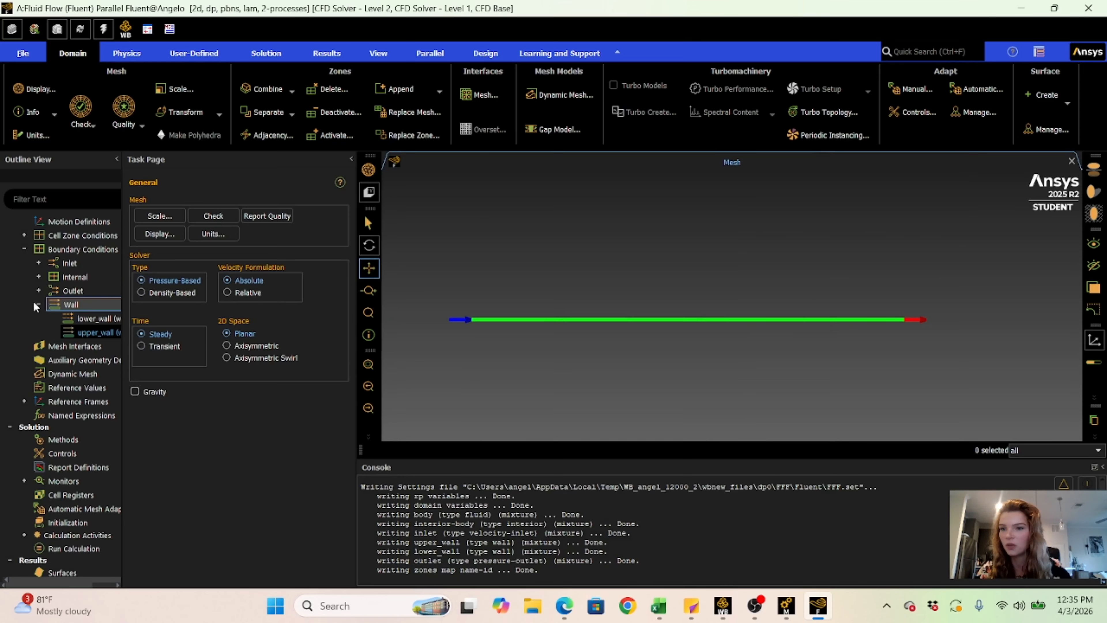
pyautogui.click(39, 304)
pyautogui.click(26, 247)
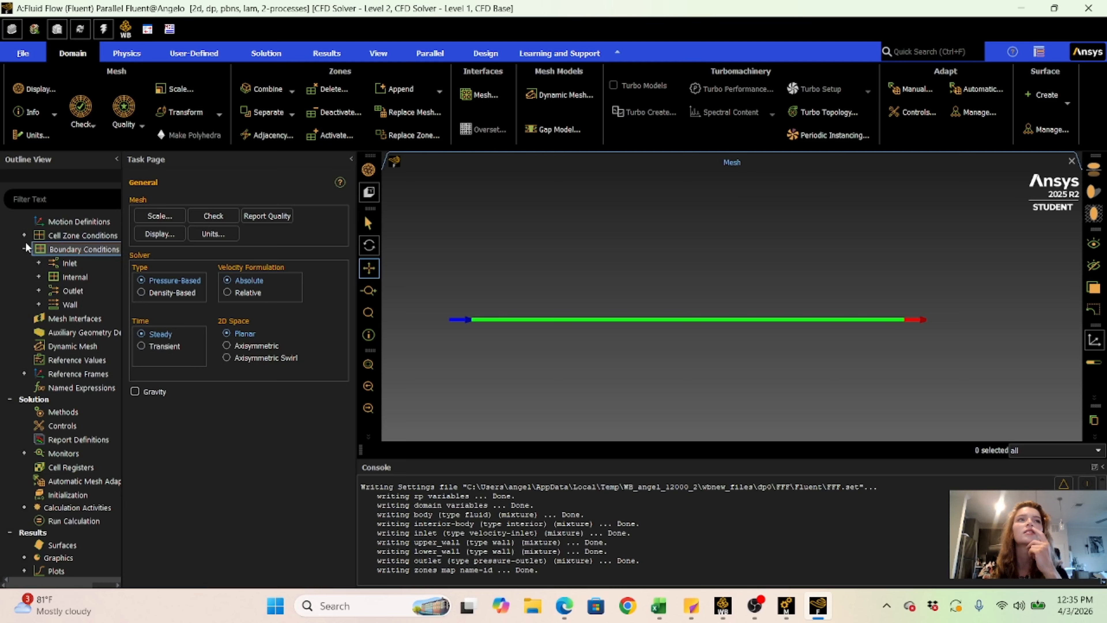
# - Initialize the solution with the Hybrid Initialization method
pyautogui.click(66, 495)
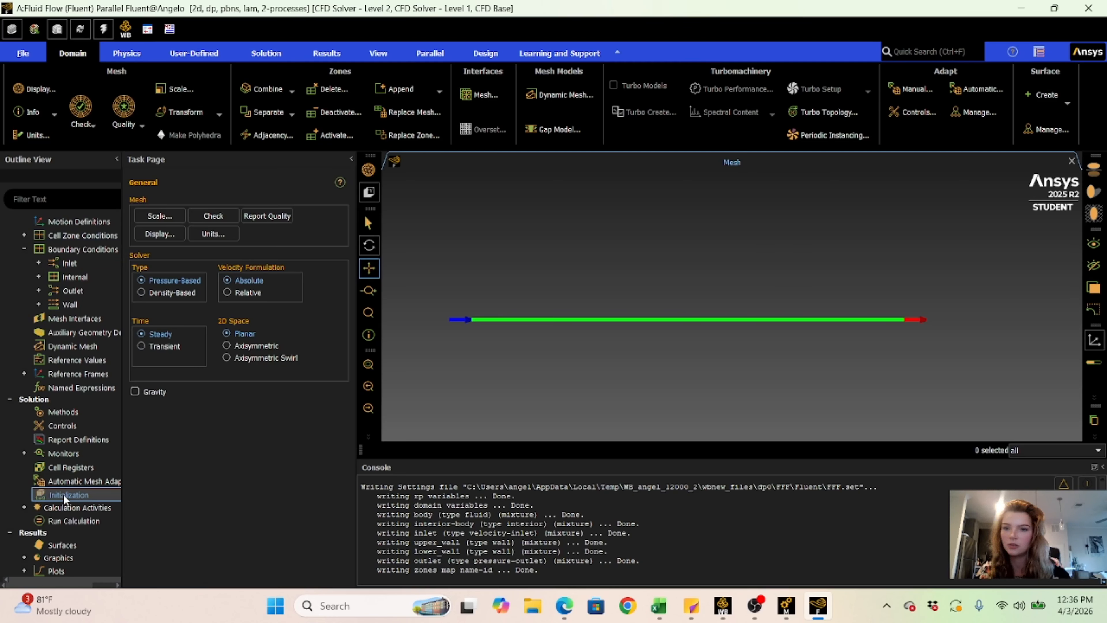
pyautogui.doubleClick(64, 494)
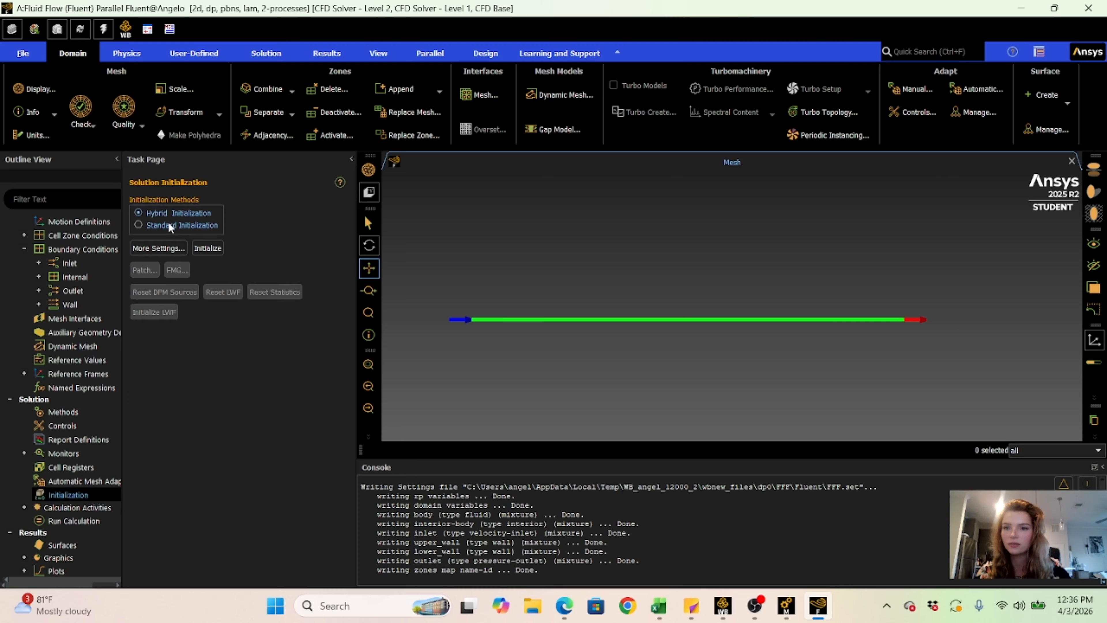
pyautogui.click(199, 248)
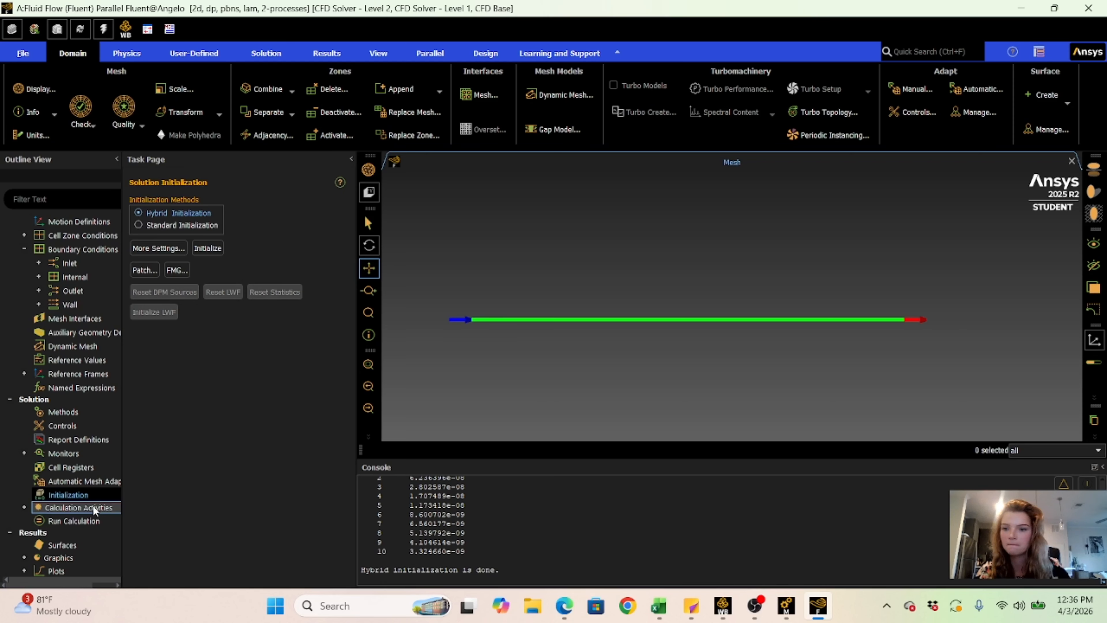
# - Set the number of iterations to 1000, run the calculation, and dismiss the completion message
pyautogui.click(84, 522)
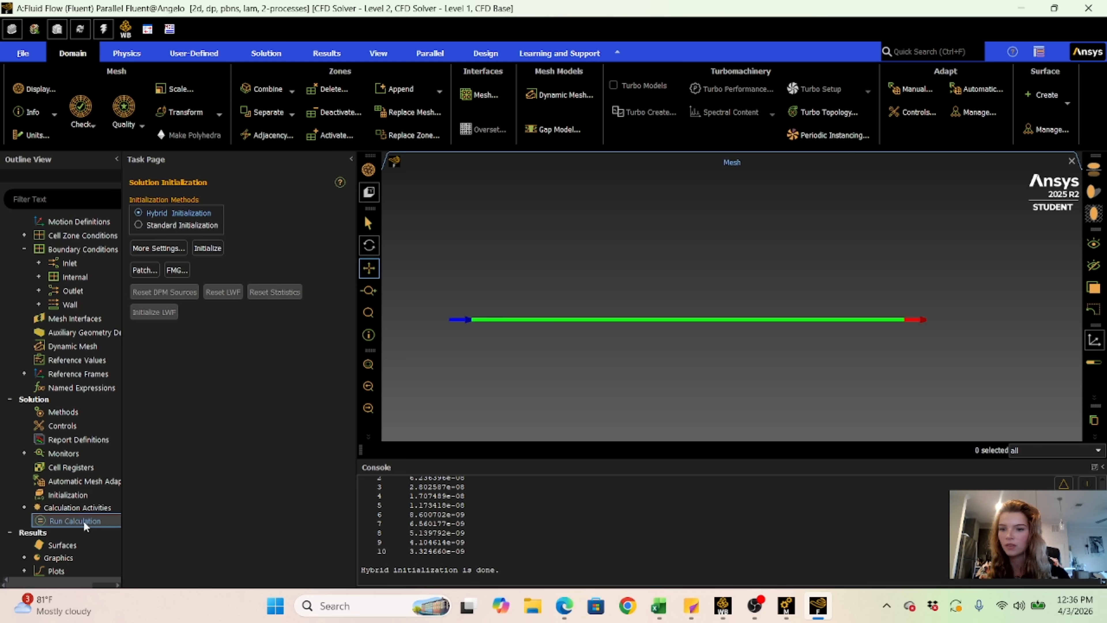
pyautogui.doubleClick(82, 522)
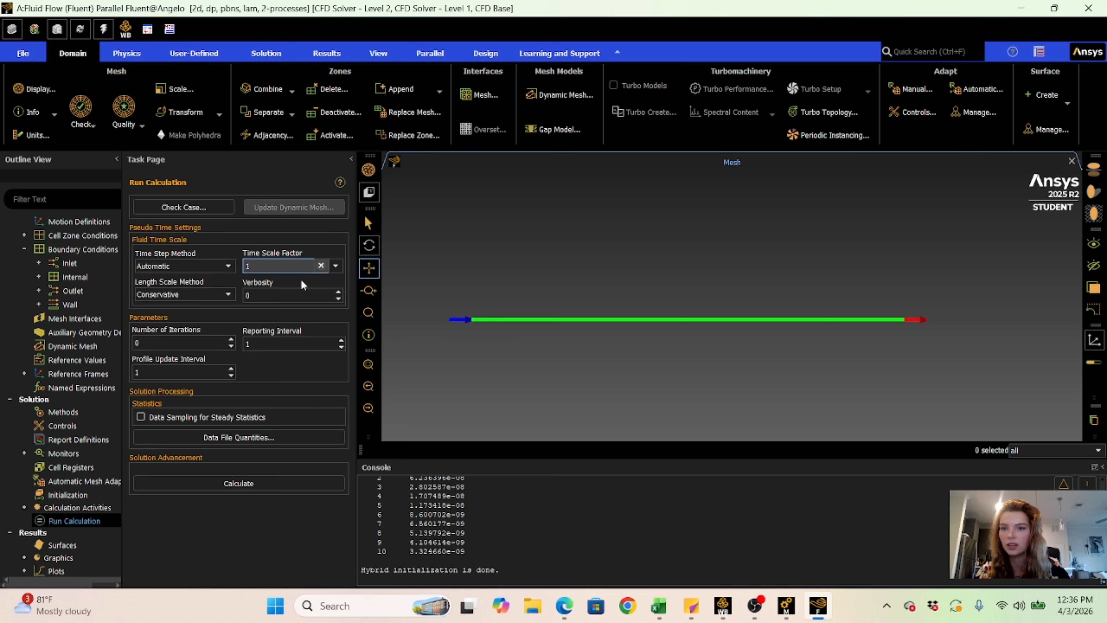
pyautogui.doubleClick(160, 342)
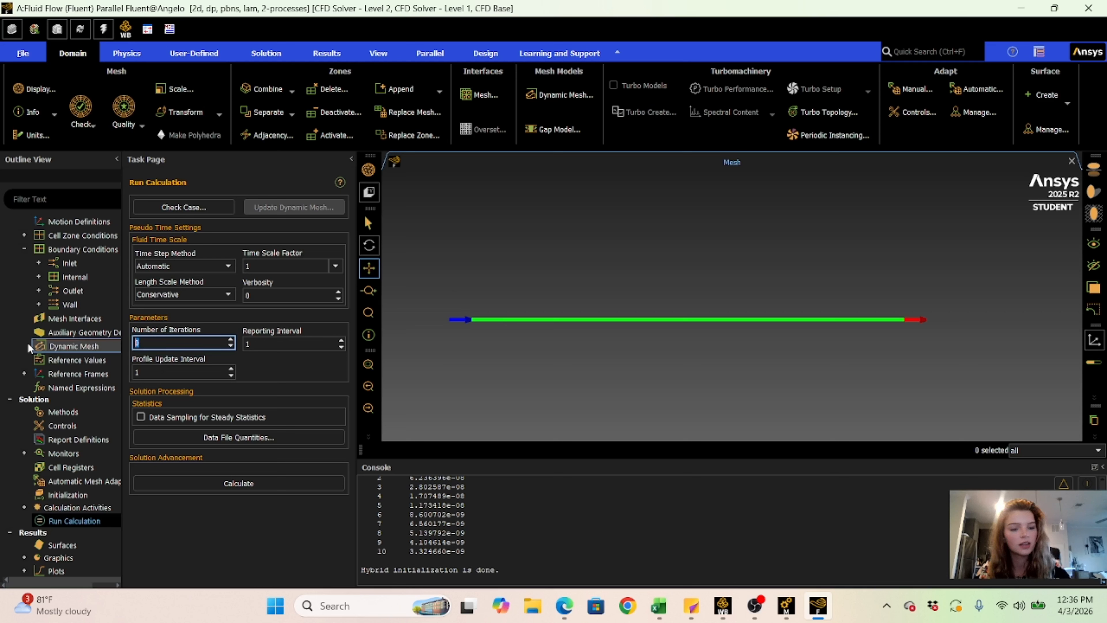
pyautogui.write('1000')
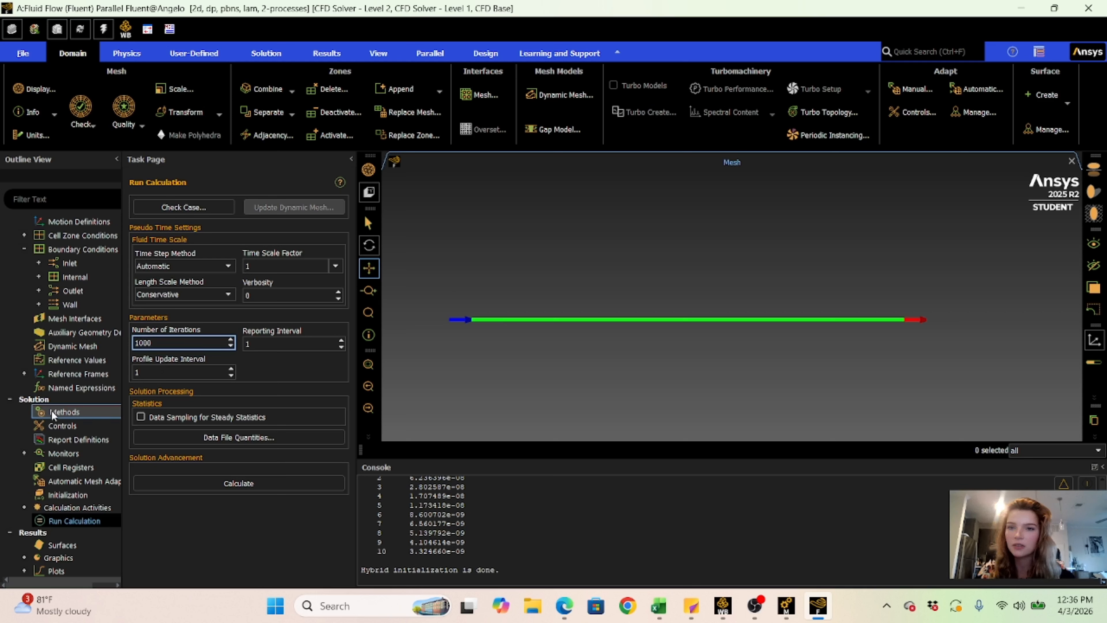
pyautogui.click(222, 482)
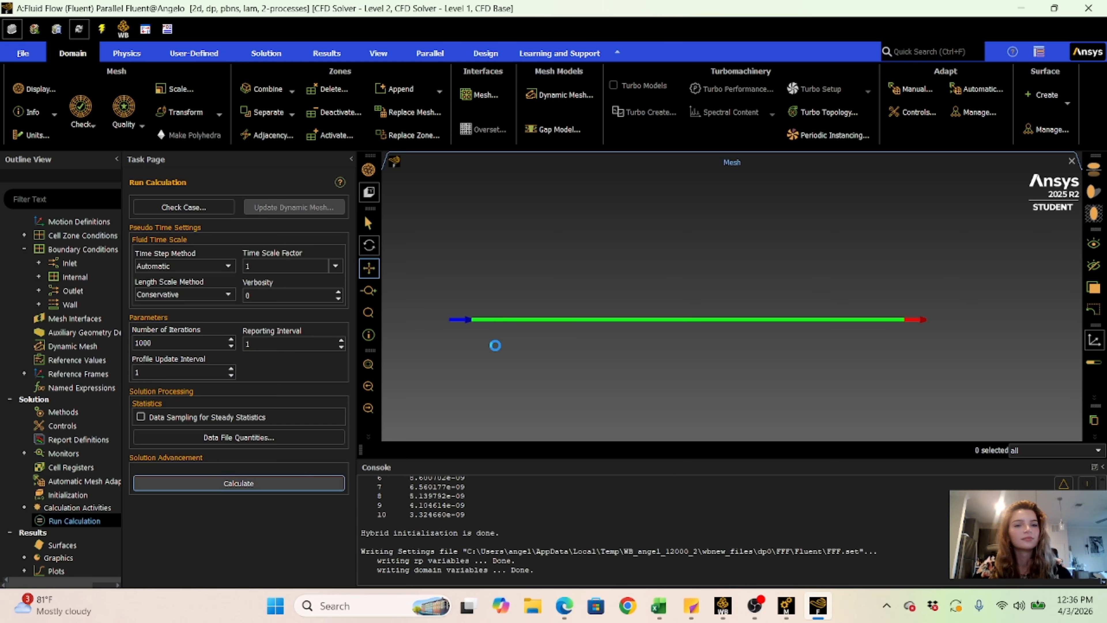
pyautogui.click(593, 317)
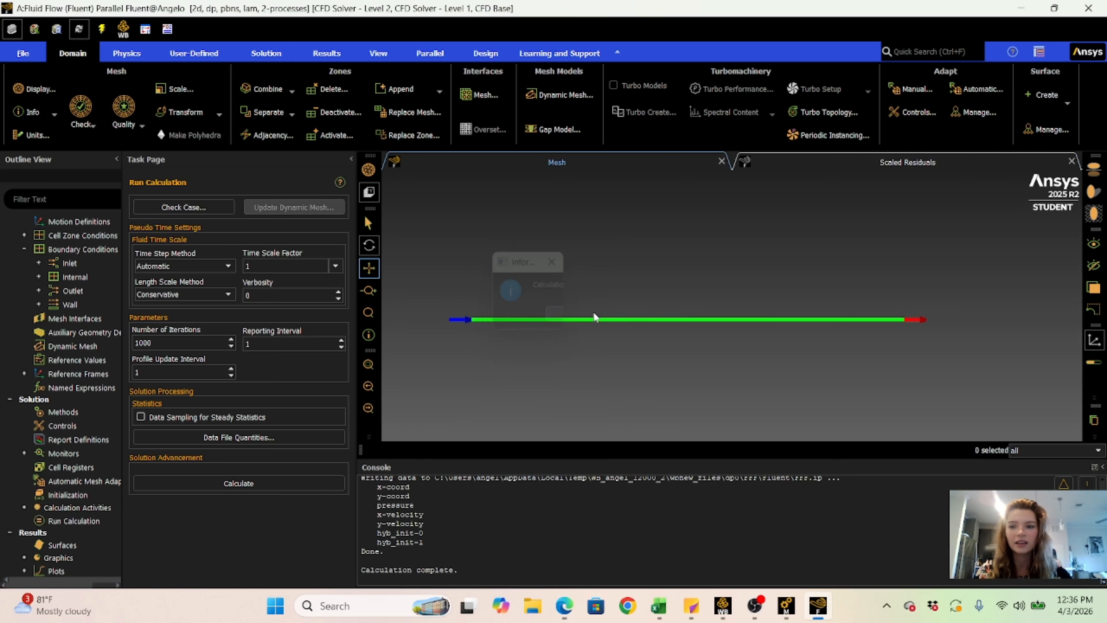
# - Display velocity magnitude contours on the inlet, interior-body, lower_wall, outlet and upper_wall surfaces, and inspect the channel up close
pyautogui.scroll(-2, 30, 398)
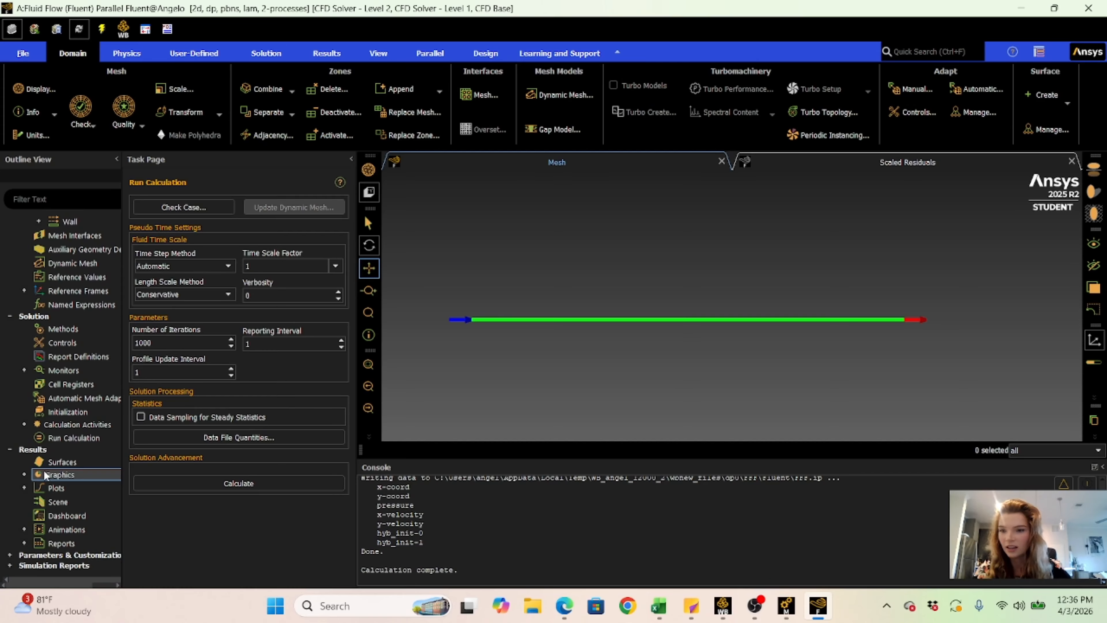
pyautogui.click(24, 474)
pyautogui.scroll(-2, 65, 436)
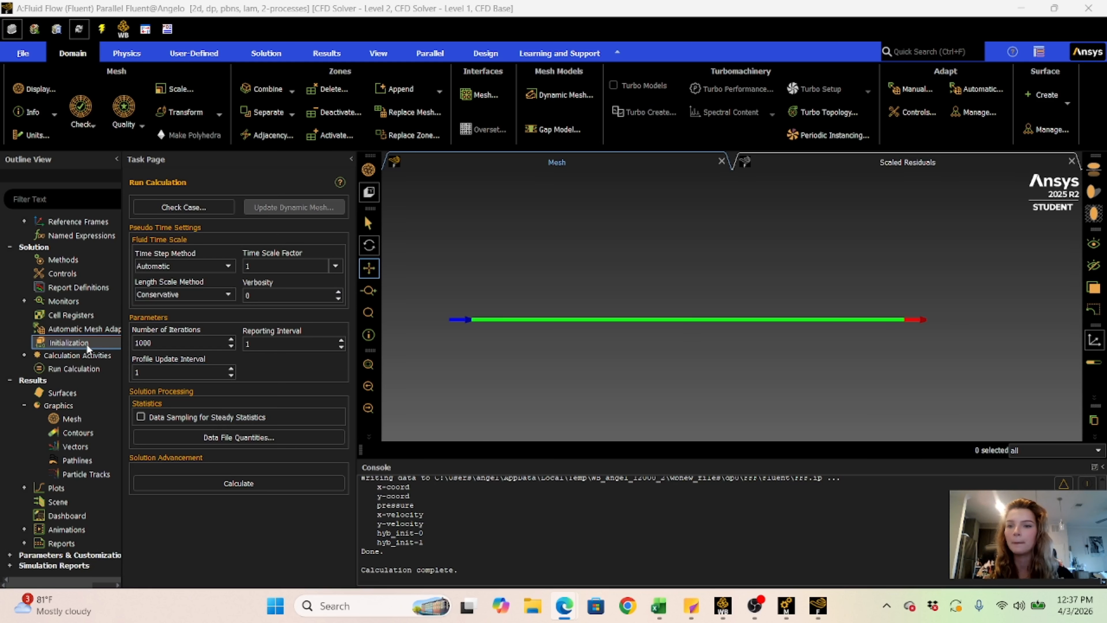
pyautogui.click(55, 431)
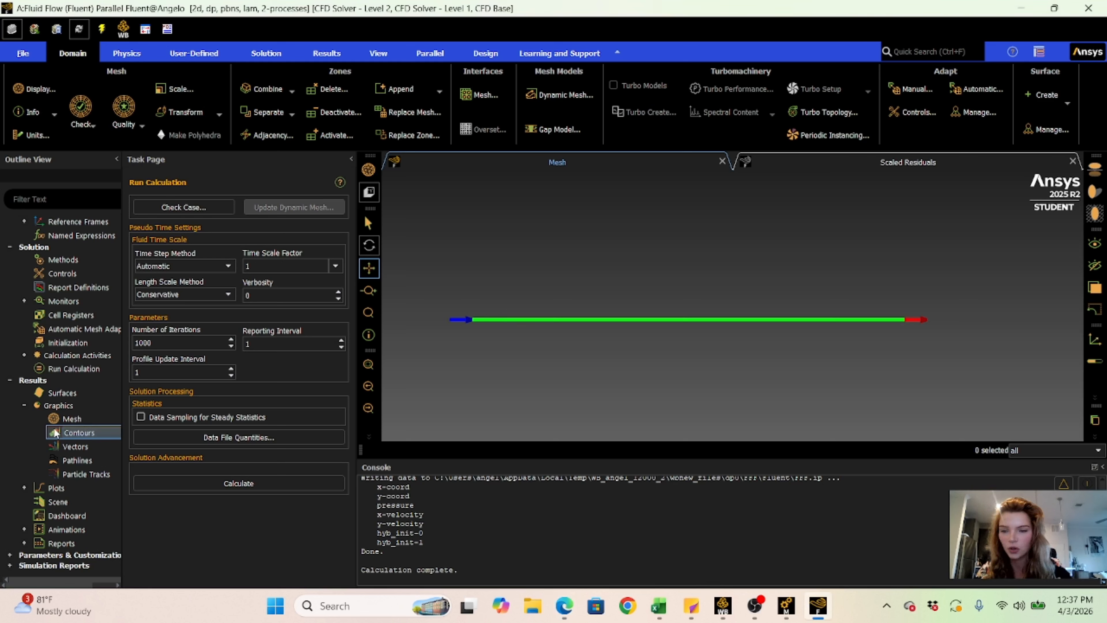
pyautogui.doubleClick(61, 430)
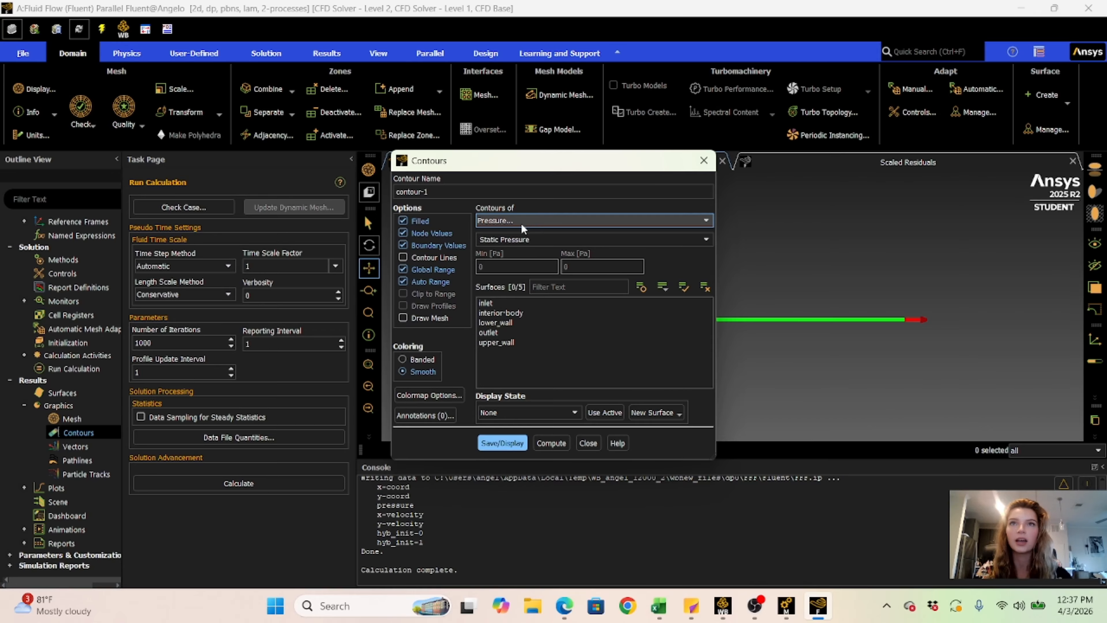
pyautogui.click(523, 220)
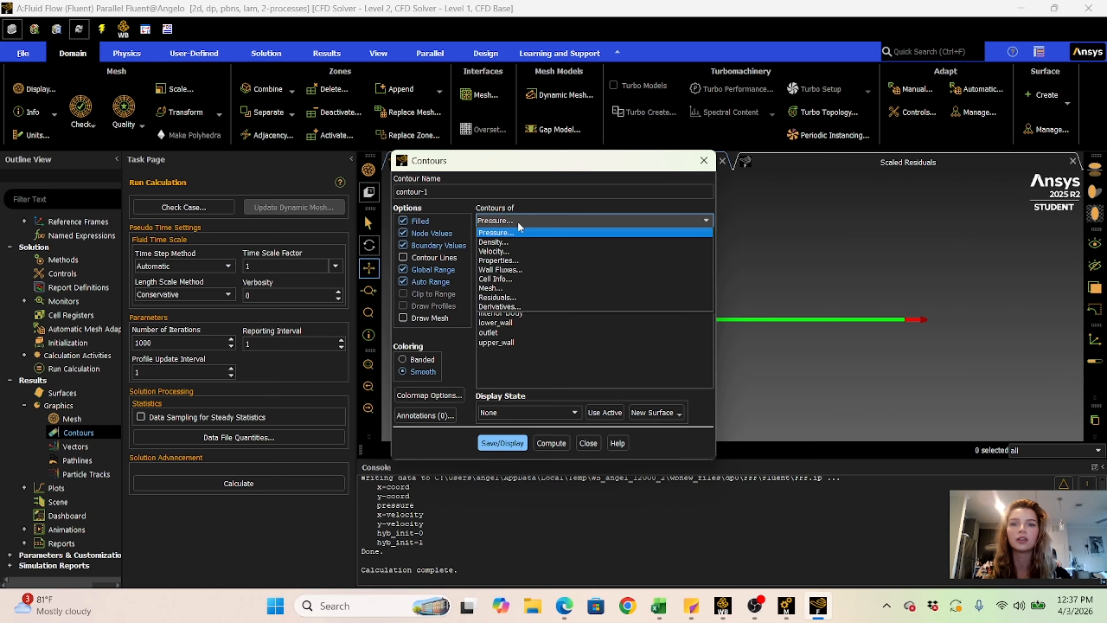
pyautogui.click(506, 255)
pyautogui.moveTo(485, 303); pyautogui.dragTo(526, 344)
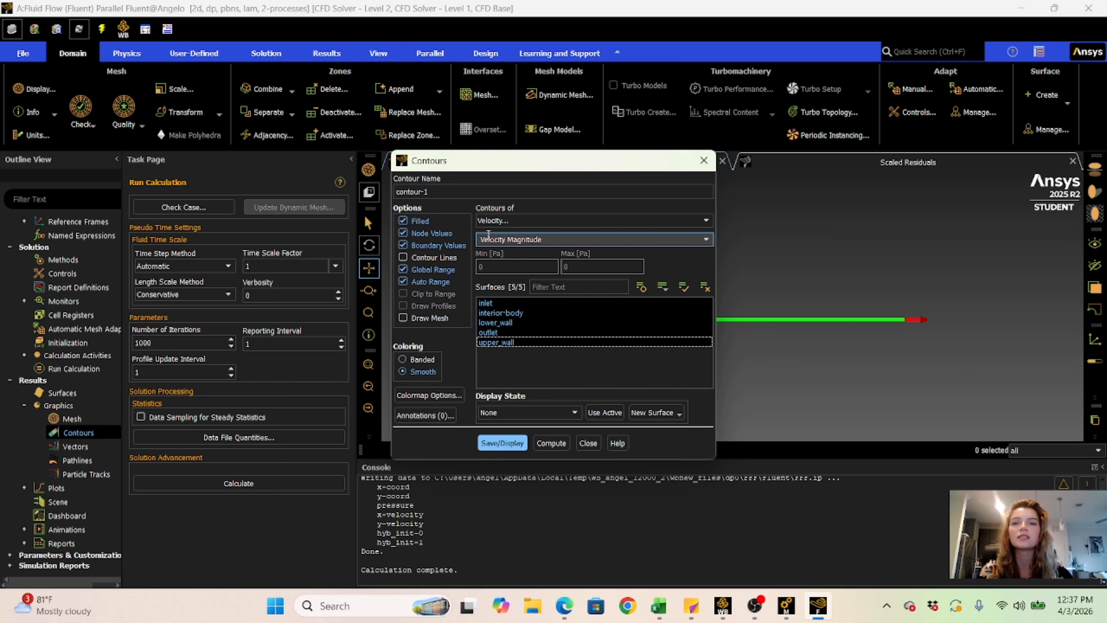
pyautogui.click(497, 443)
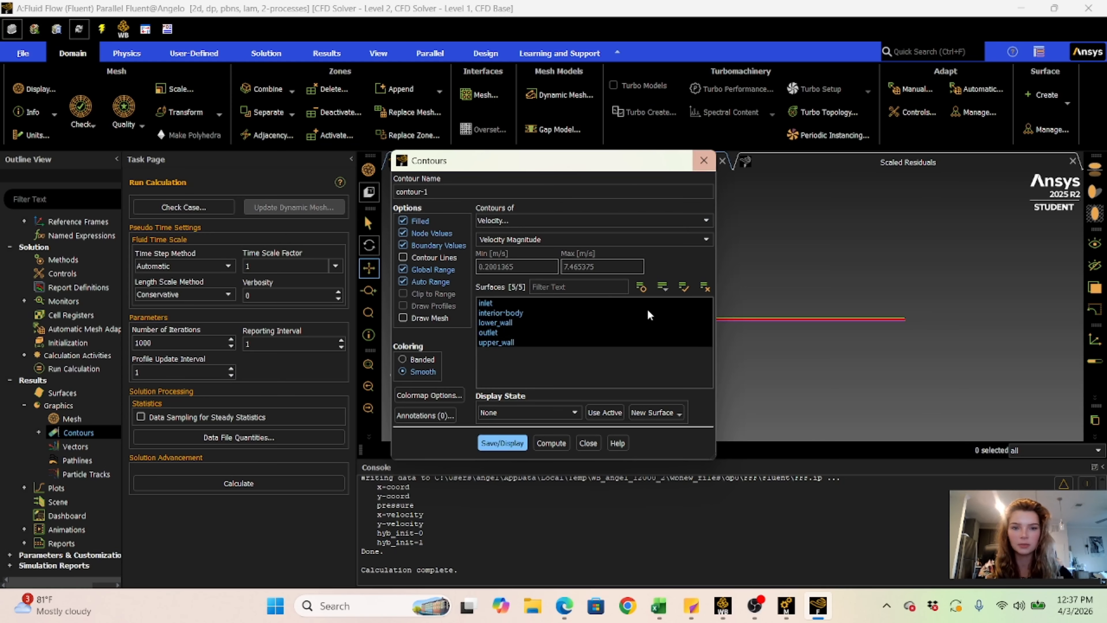
pyautogui.click(588, 443)
pyautogui.scroll(-3, 617, 268)
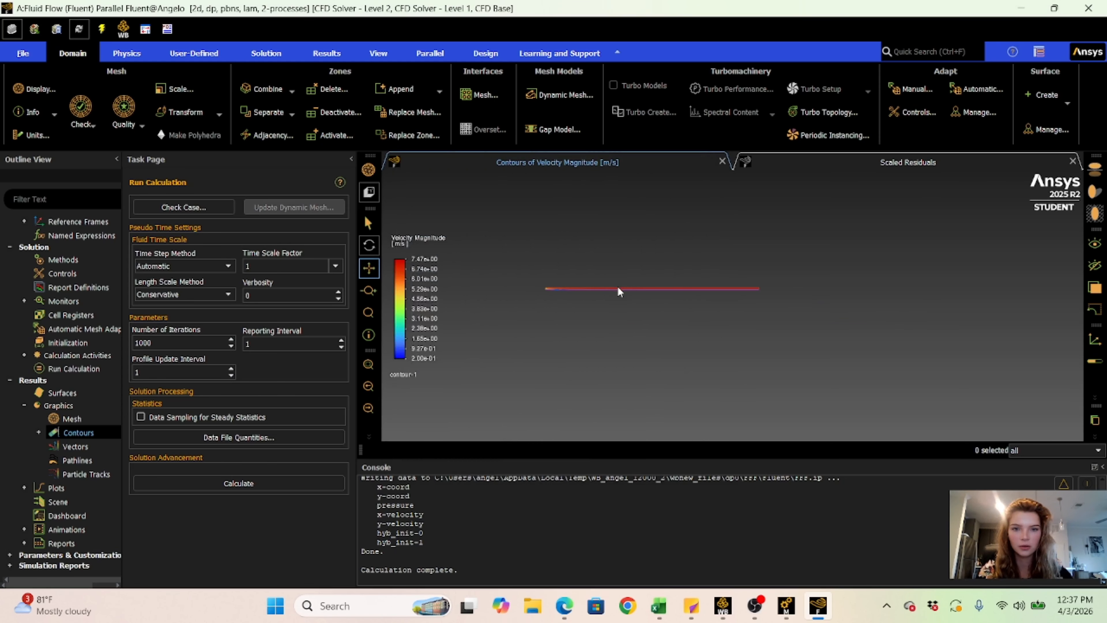
pyautogui.scroll(5, 618, 286)
pyautogui.rightClick(530, 274)
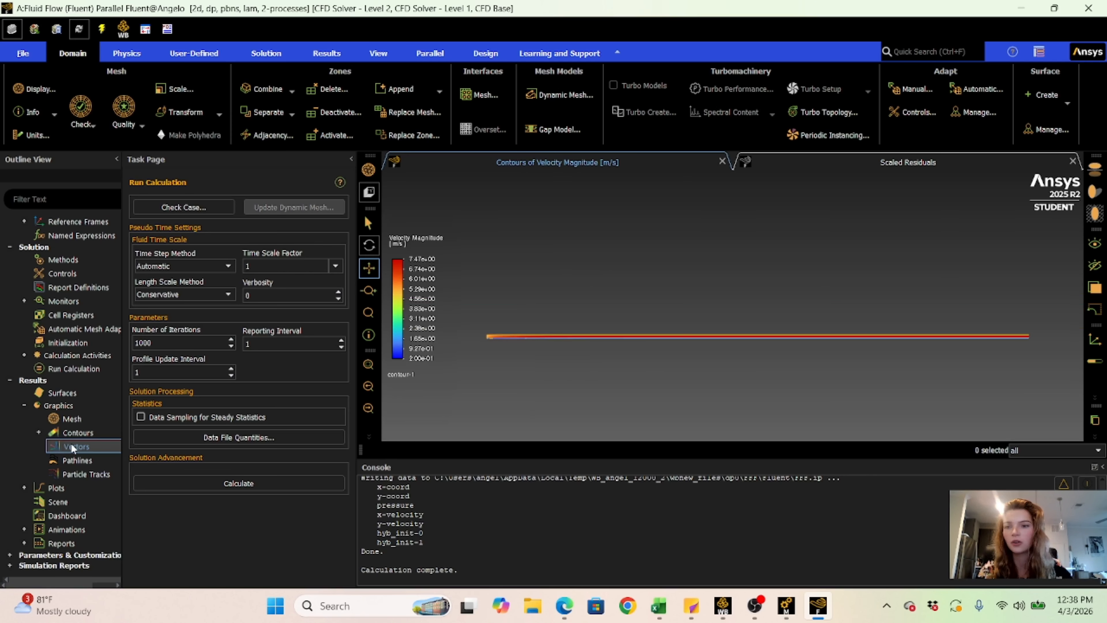
# - Display velocity vectors colored by velocity magnitude on the inlet, interior-body, outlet, upper_wall and lower_wall surfaces
pyautogui.doubleClick(71, 447)
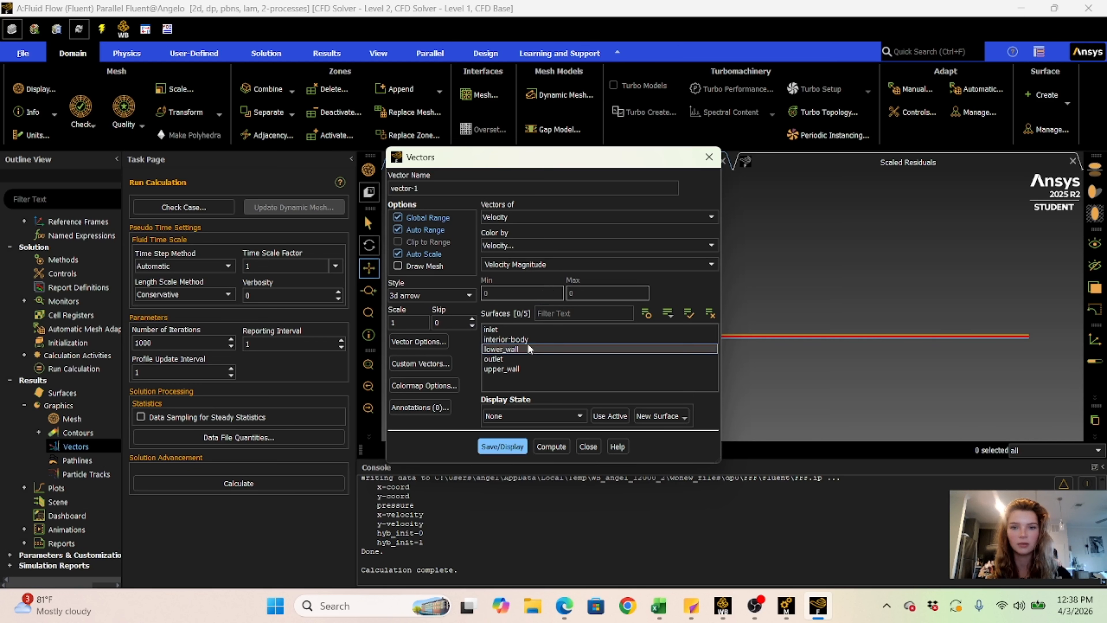
pyautogui.click(494, 329)
pyautogui.click(505, 340)
pyautogui.click(497, 359)
pyautogui.click(506, 369)
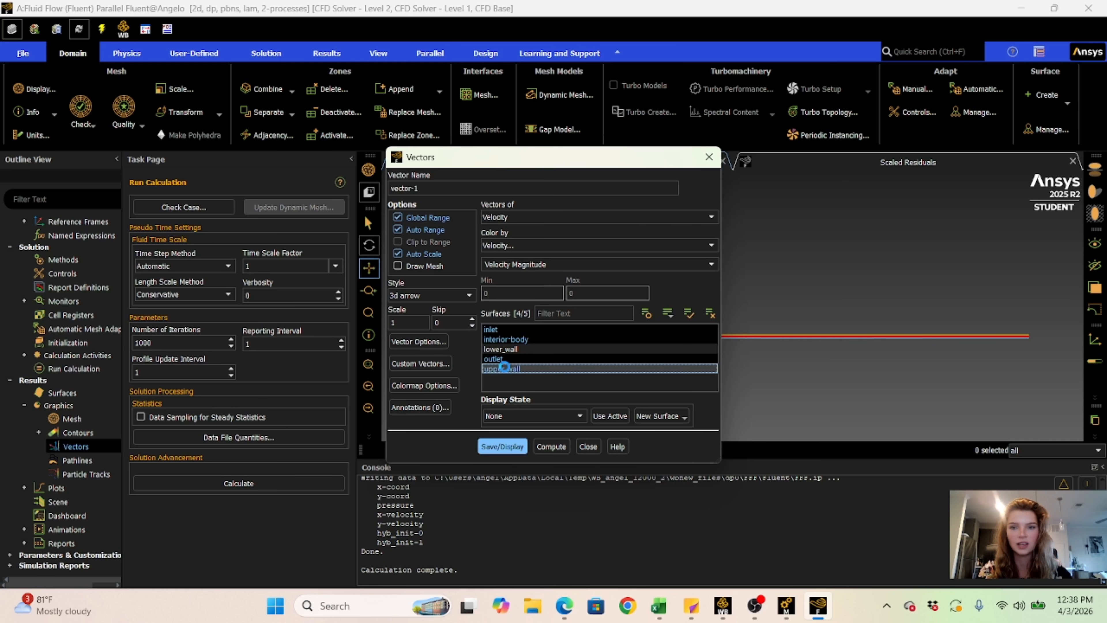
pyautogui.click(500, 349)
pyautogui.click(495, 449)
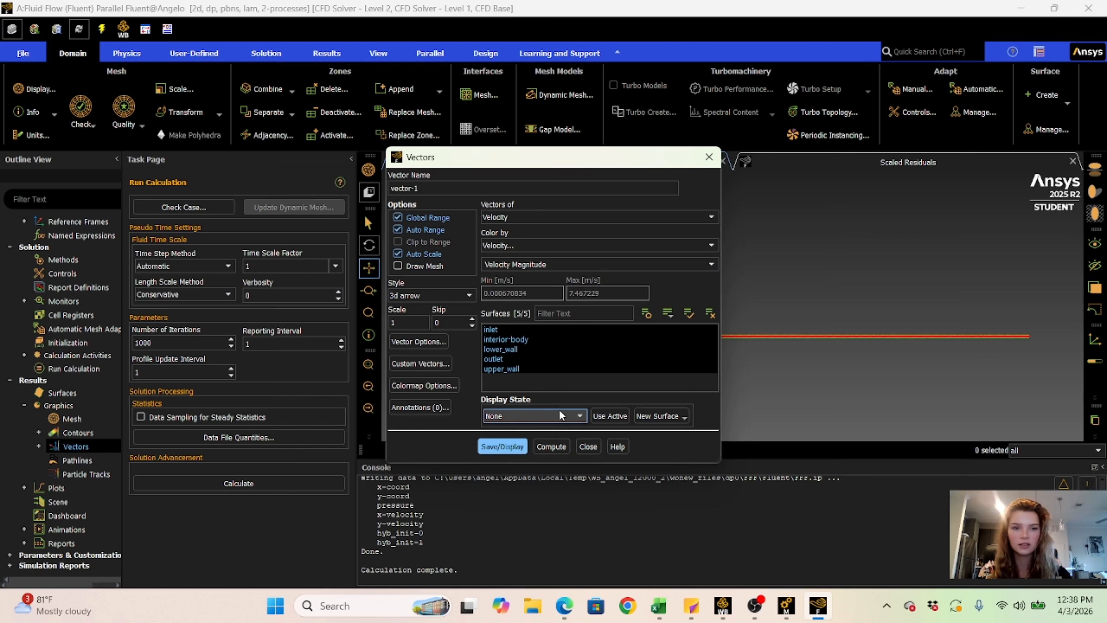
# - Close the vector settings and examine the velocity vectors up close near the channel's lower wall
pyautogui.click(586, 446)
pyautogui.scroll(5, 568, 349)
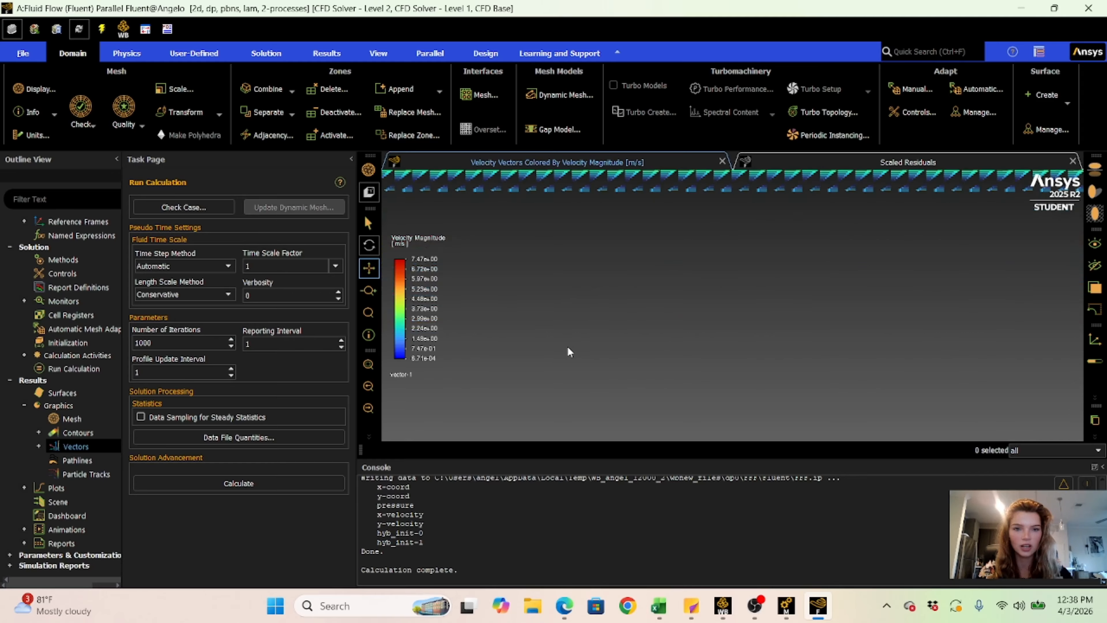
pyautogui.scroll(5, 624, 304)
pyautogui.scroll(5, 625, 301)
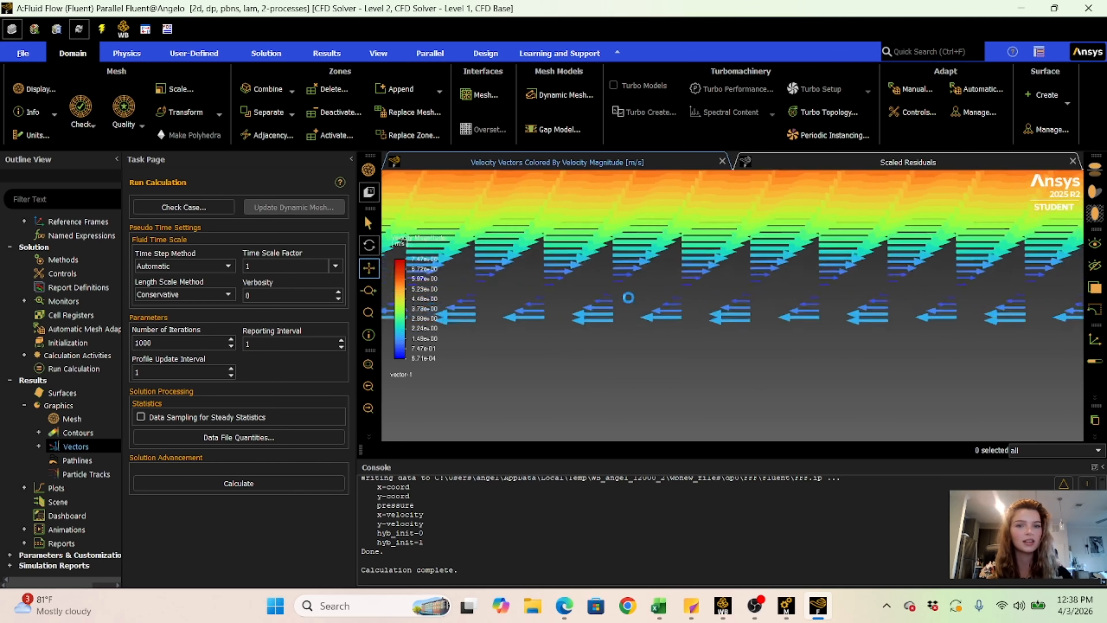
pyautogui.scroll(-8, 632, 344)
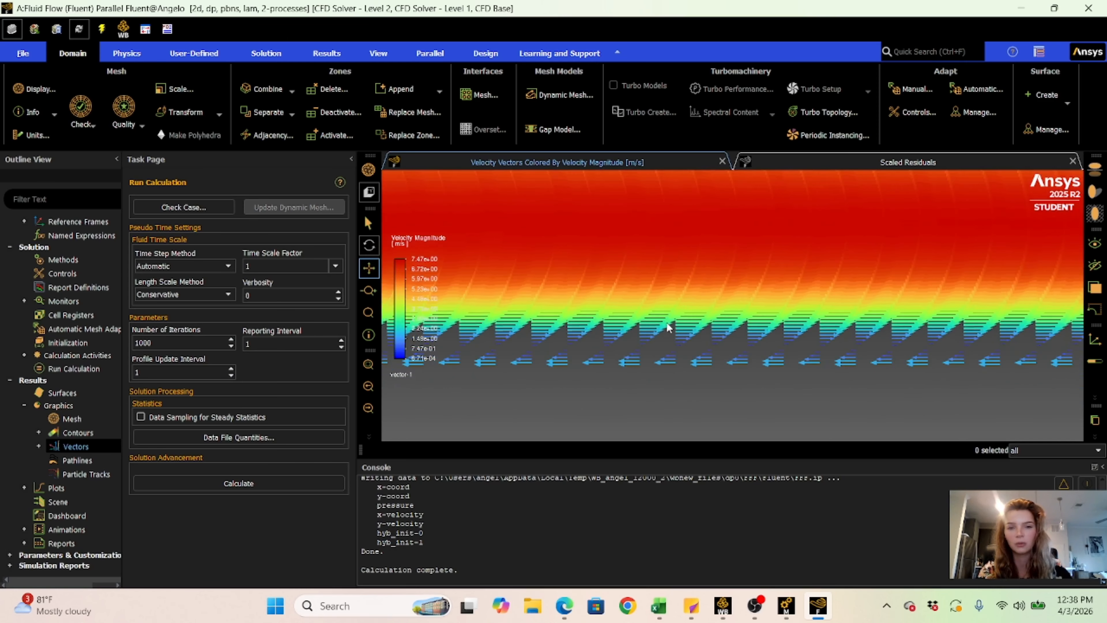
pyautogui.scroll(-3, 667, 324)
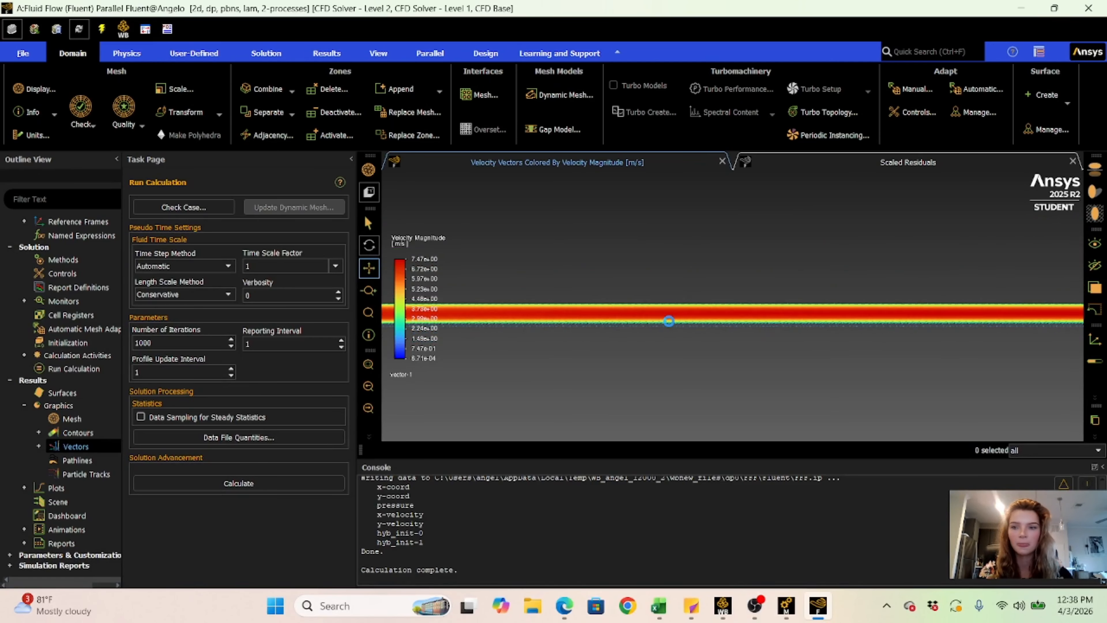
# - Create and display a scene combining contour-1 and vector-1, with the contour transparency set to 30
pyautogui.click(50, 501)
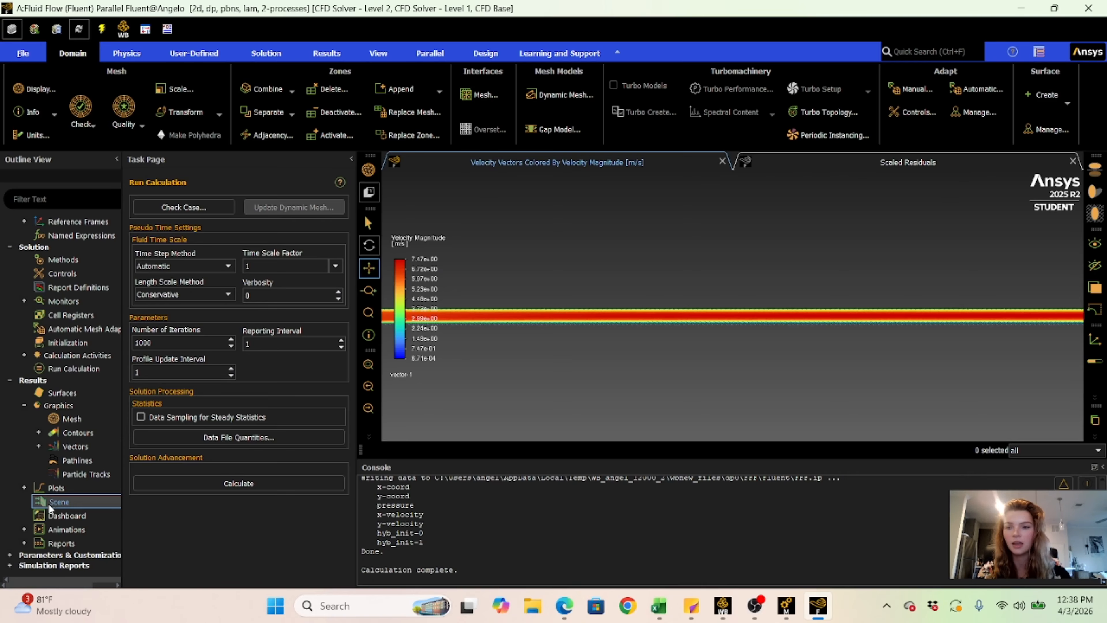
pyautogui.doubleClick(50, 502)
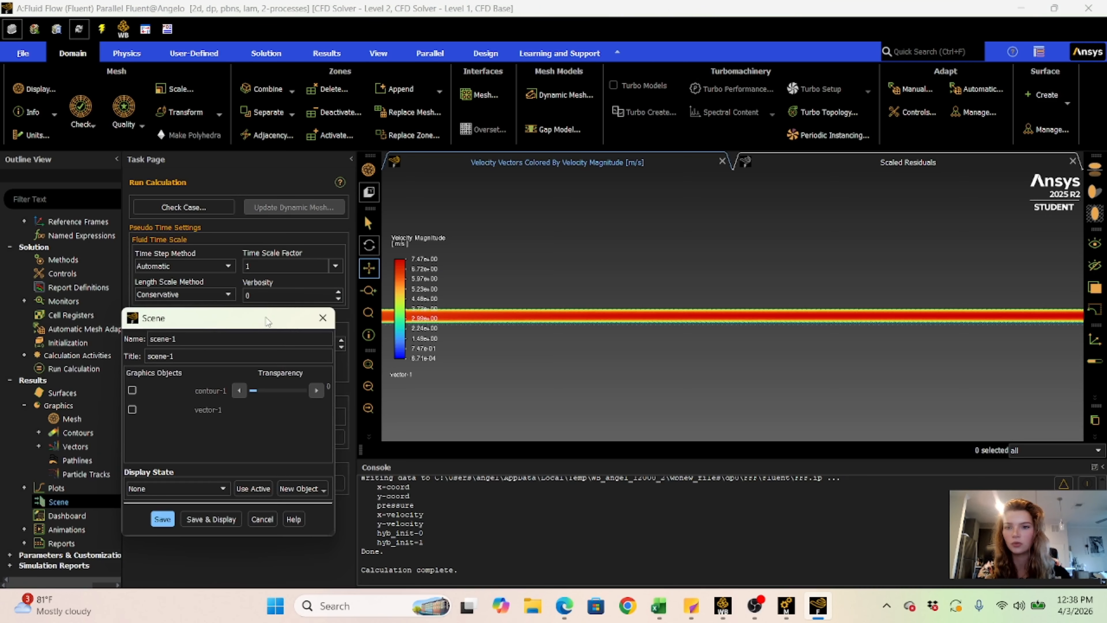
pyautogui.moveTo(298, 326); pyautogui.dragTo(388, 208)
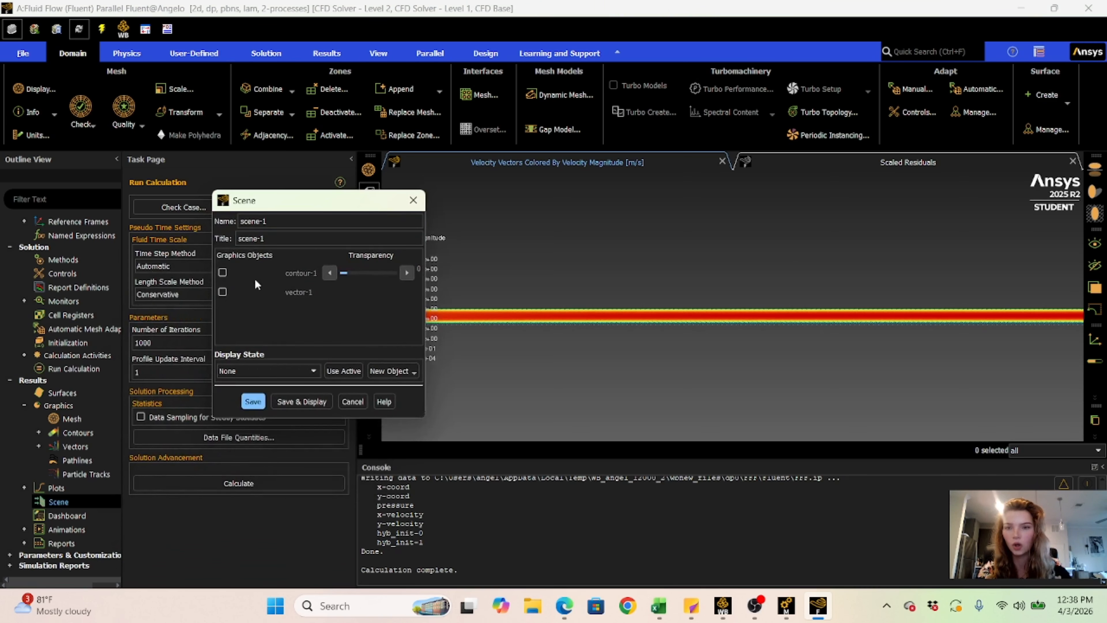
pyautogui.click(222, 272)
pyautogui.click(223, 292)
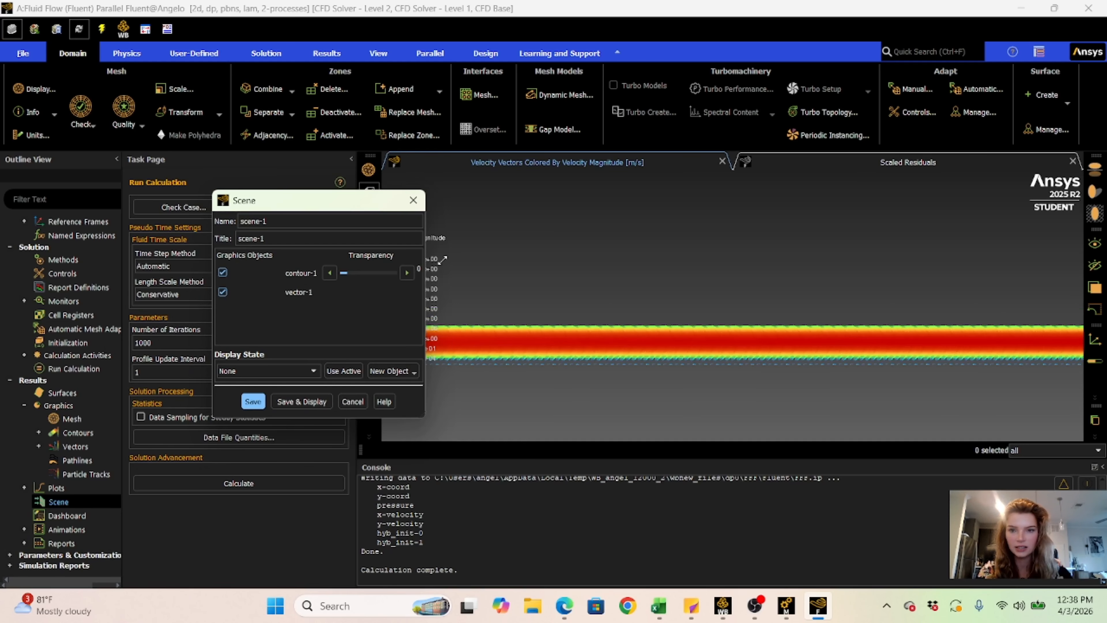
pyautogui.click(410, 273)
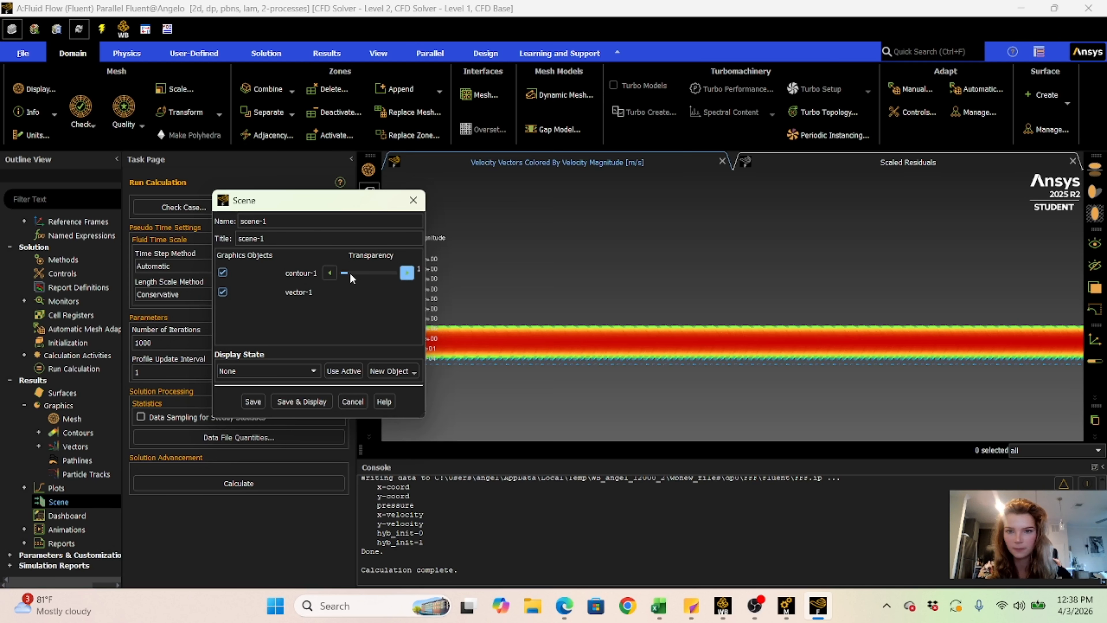
pyautogui.moveTo(351, 274); pyautogui.dragTo(364, 274)
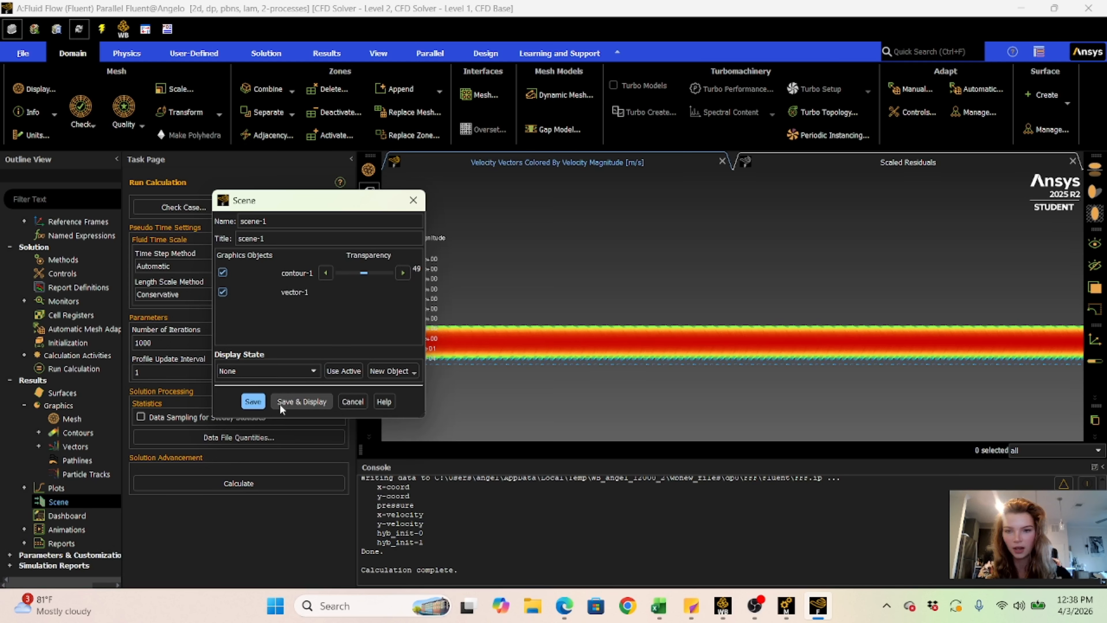
pyautogui.click(302, 402)
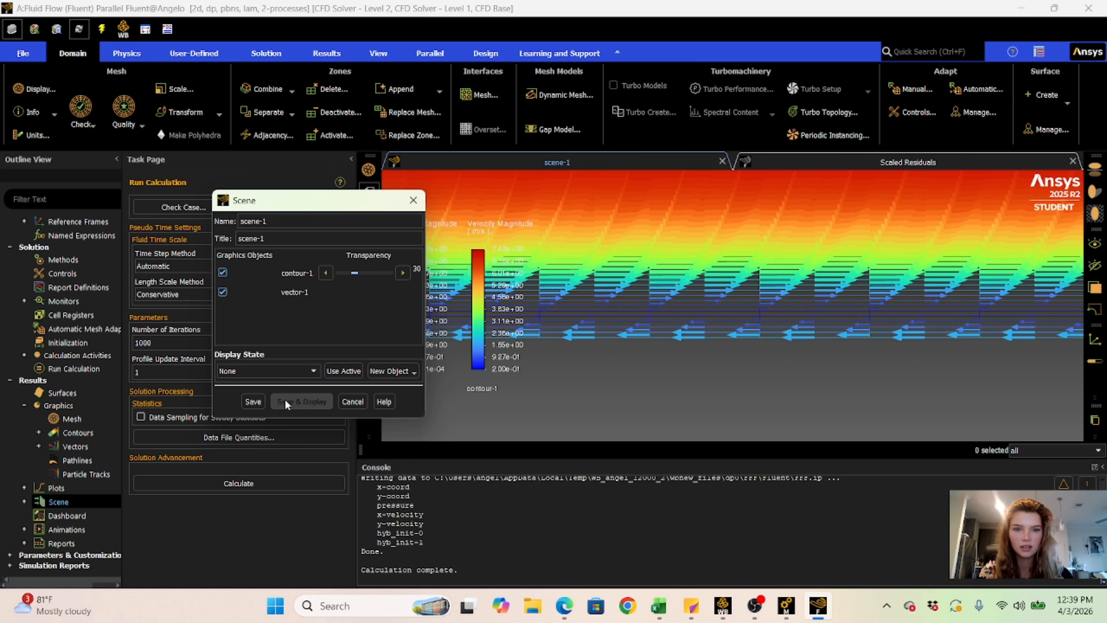
# - Inspect the overlaid velocity contours and vectors near the lower wall, and close the scene settings
pyautogui.scroll(3, 619, 300)
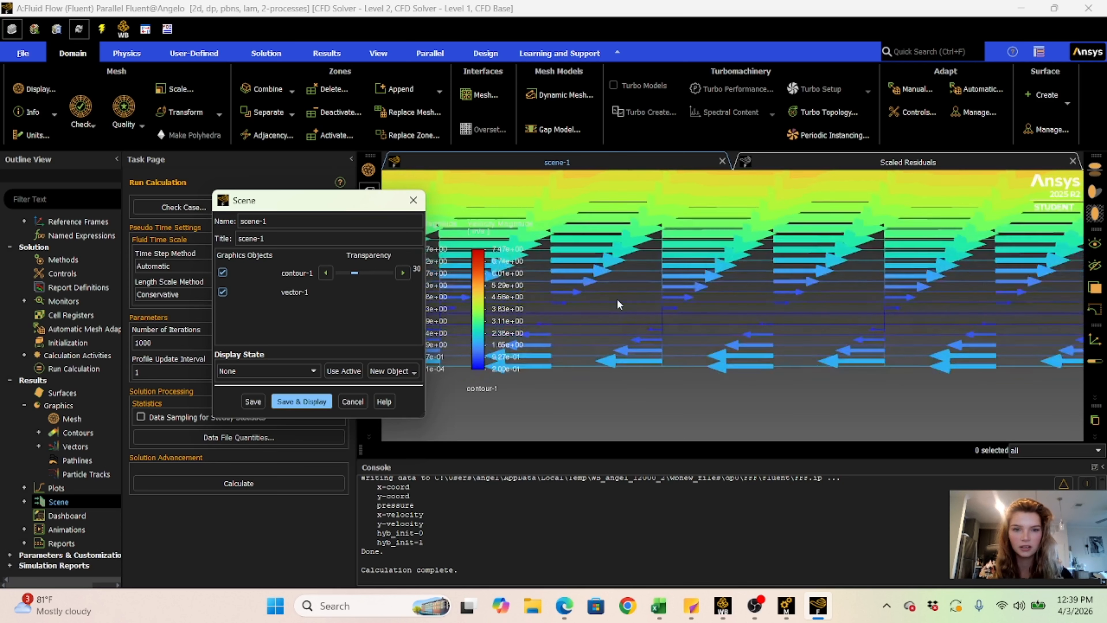
pyautogui.scroll(-5, 617, 299)
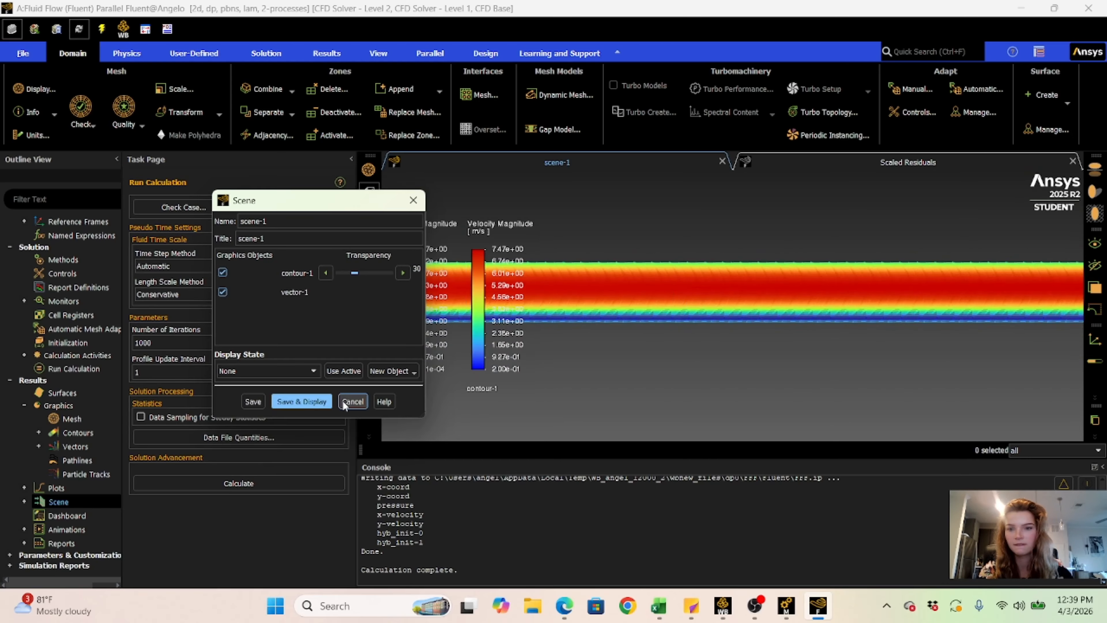
pyautogui.click(352, 401)
pyautogui.scroll(5, 763, 315)
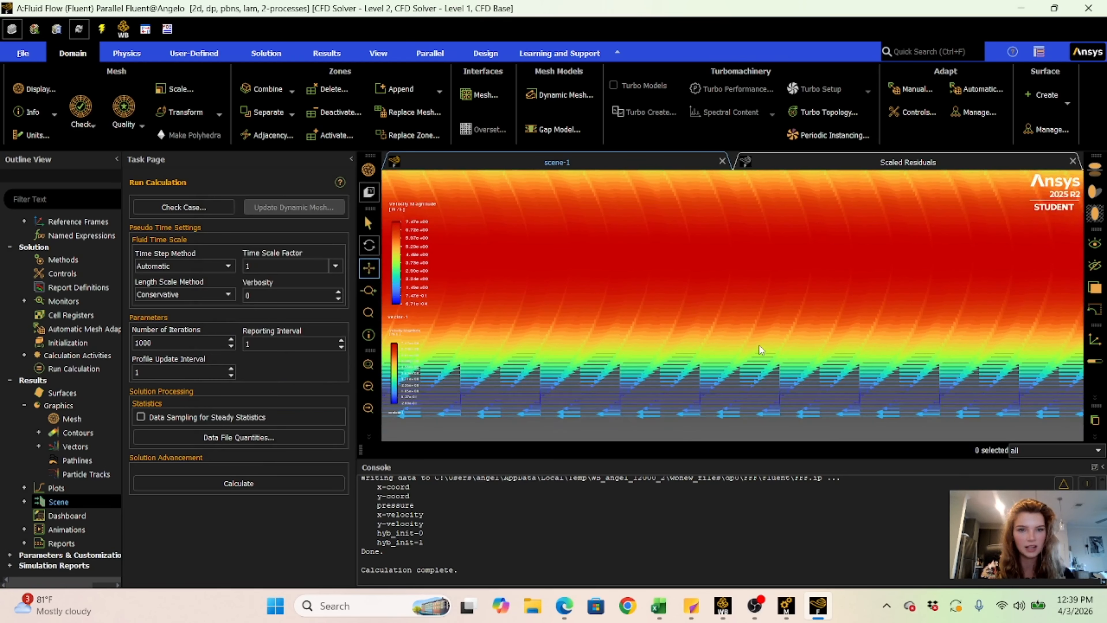
pyautogui.scroll(-3, 757, 325)
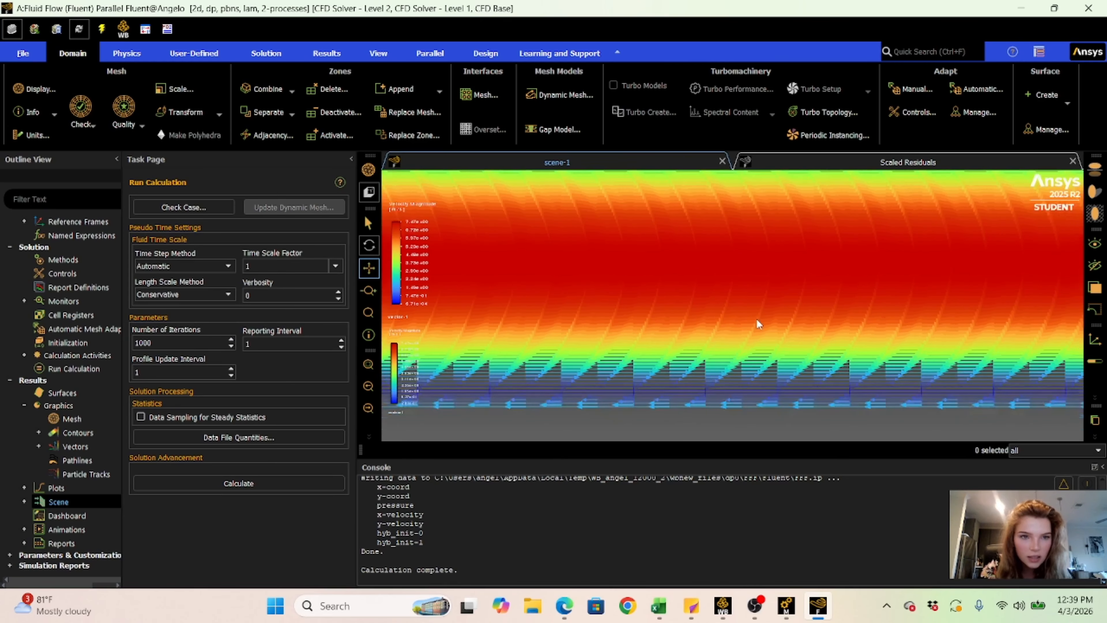
pyautogui.scroll(1, 759, 333)
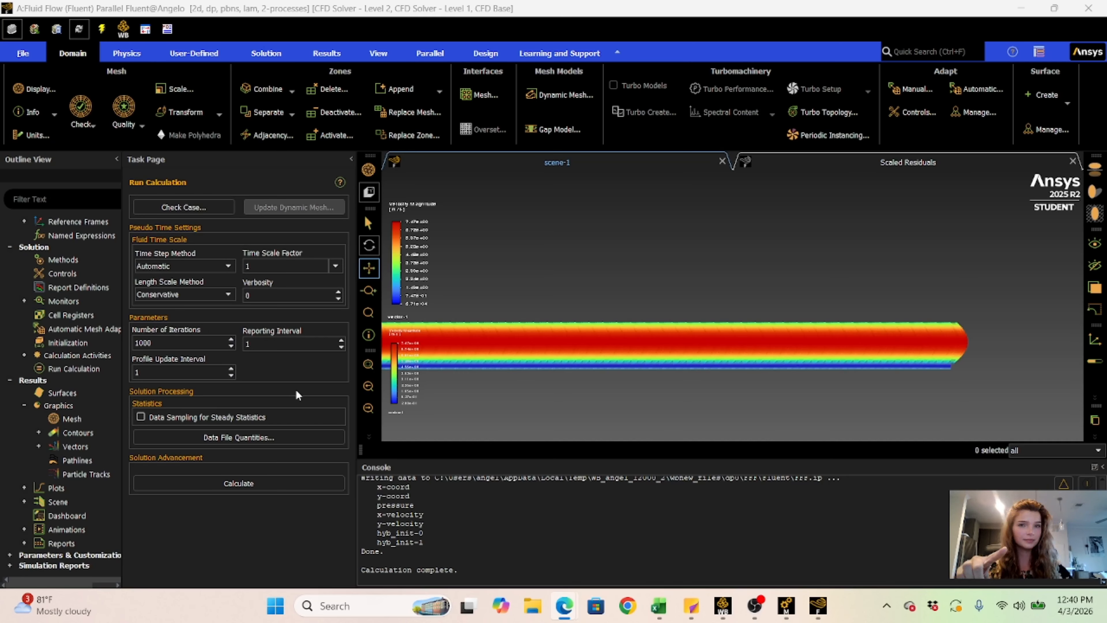
# - Display a new static pressure contour on the inlet, interior-body, lower_wall, outlet and upper_wall surfaces, and view the whole channel
pyautogui.doubleClick(101, 432)
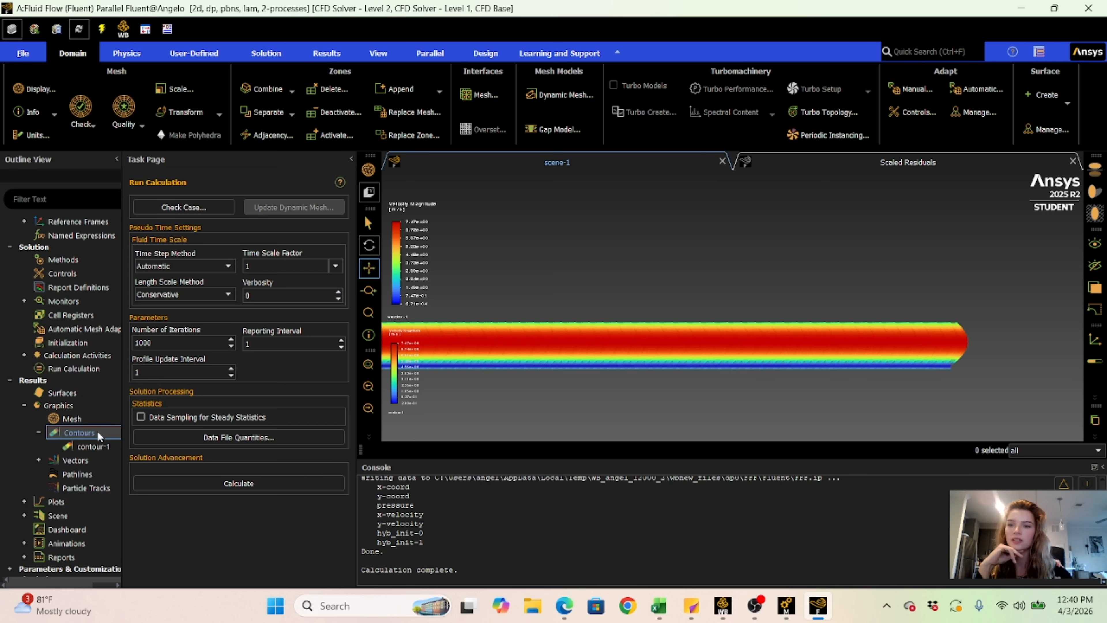
pyautogui.rightClick(96, 433)
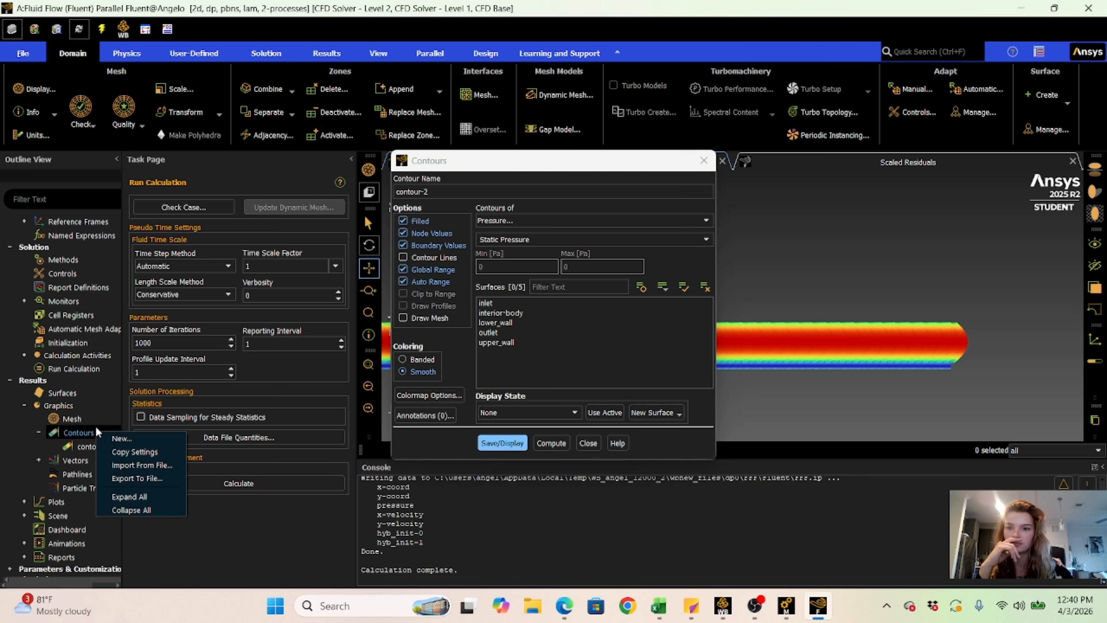
pyautogui.click(107, 439)
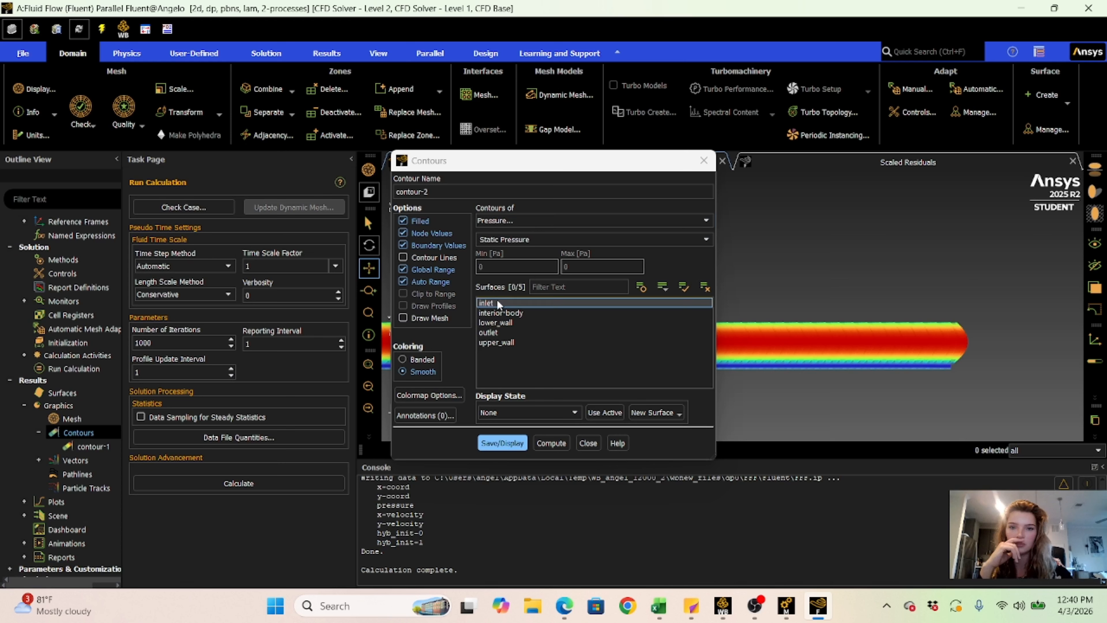
pyautogui.moveTo(497, 300); pyautogui.dragTo(501, 340)
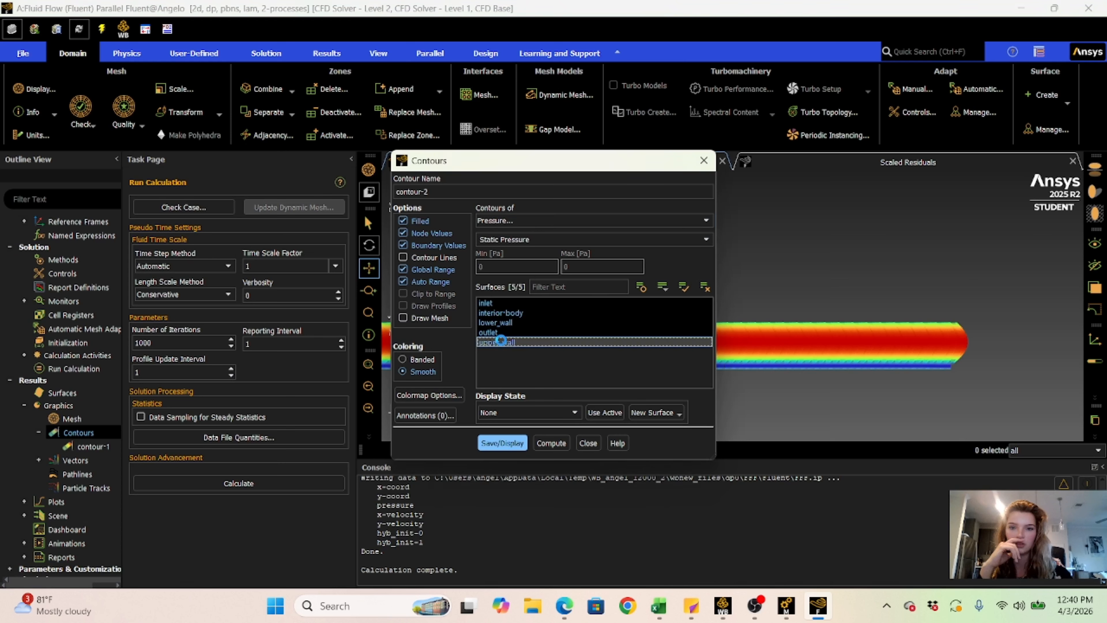
pyautogui.click(512, 449)
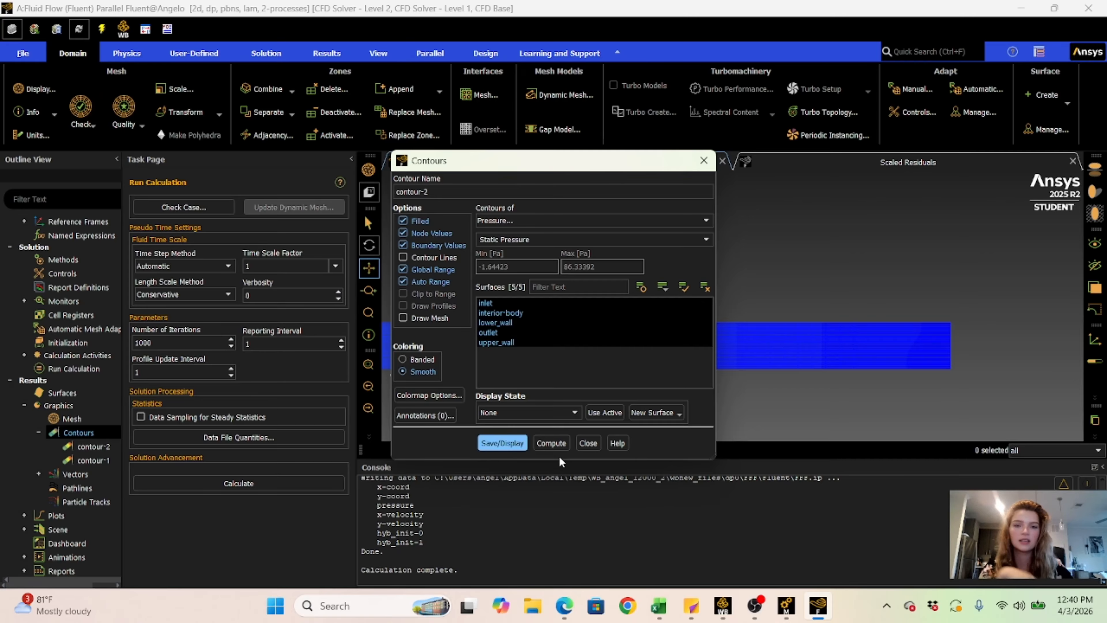
pyautogui.click(580, 449)
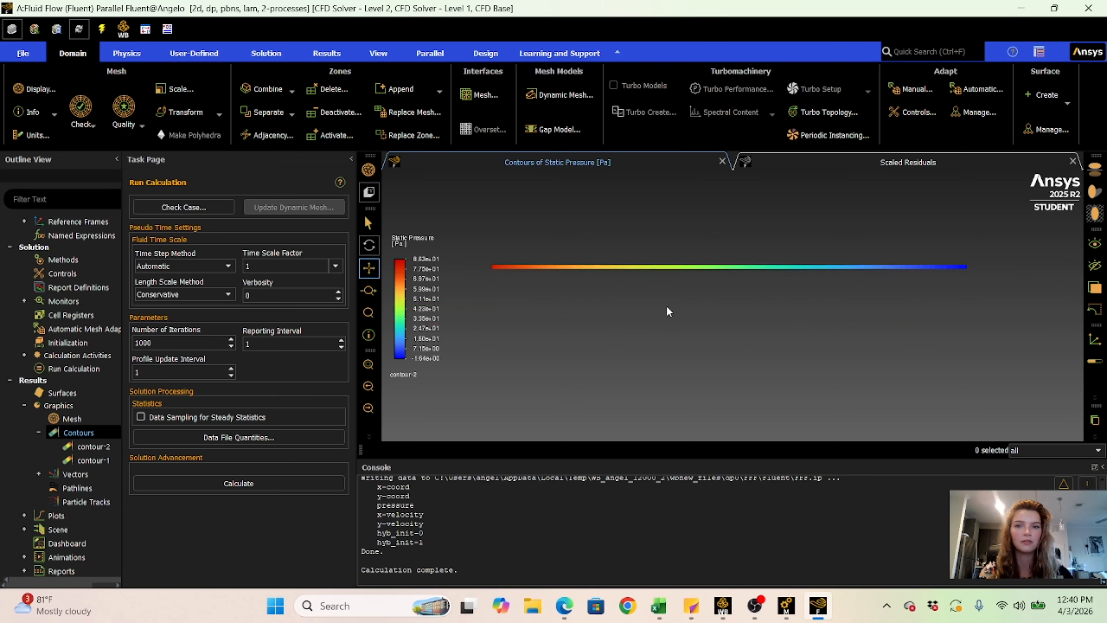
pyautogui.moveTo(666, 307)
pyautogui.mouseDown()
pyautogui.moveTo(658, 378)
pyautogui.moveTo(672, 288)
pyautogui.mouseUp()
pyautogui.scroll(2, 663, 285)
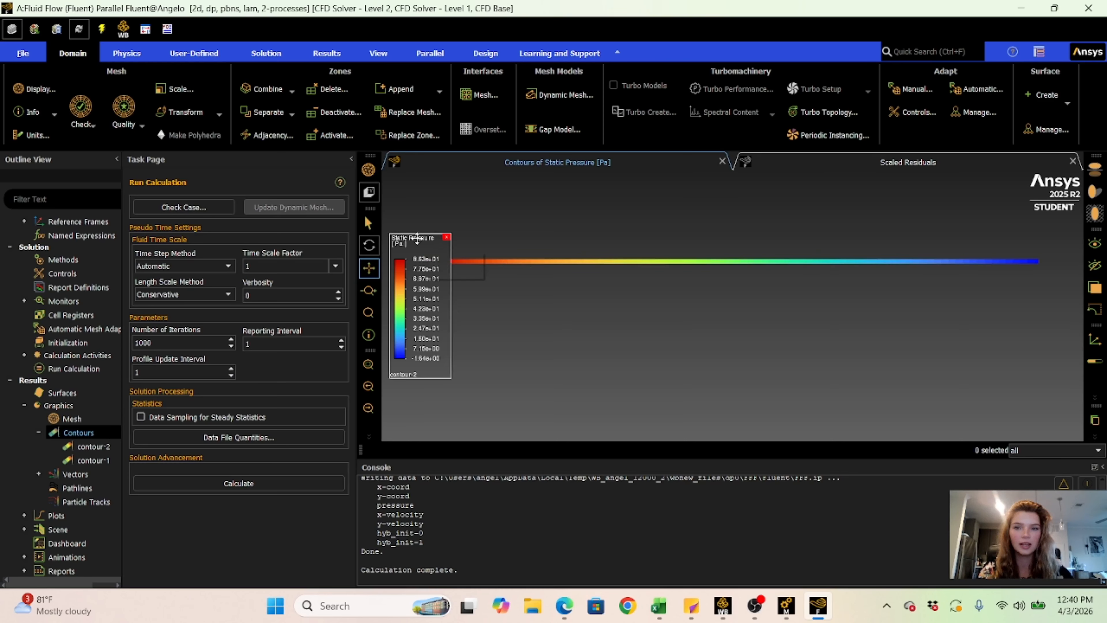
# - Display a new dynamic pressure contour on the inlet, interior-body, lower_wall, outlet and upper_wall surfaces, and close the contour settings
pyautogui.click(537, 239)
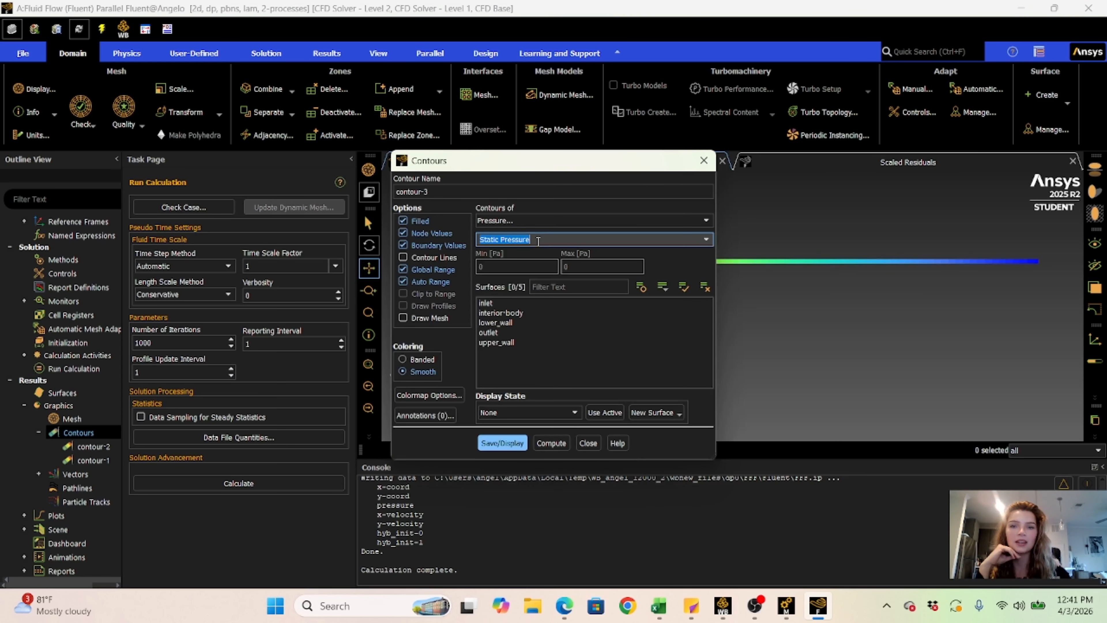
pyautogui.click(705, 239)
pyautogui.click(526, 272)
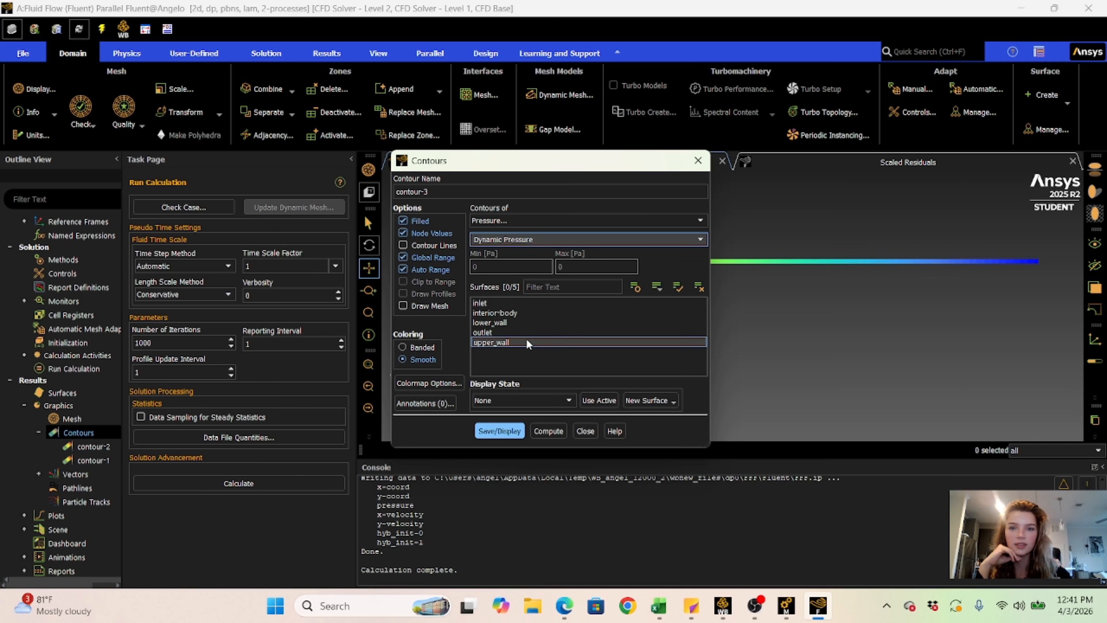
pyautogui.click(500, 304)
pyautogui.click(498, 314)
pyautogui.click(499, 324)
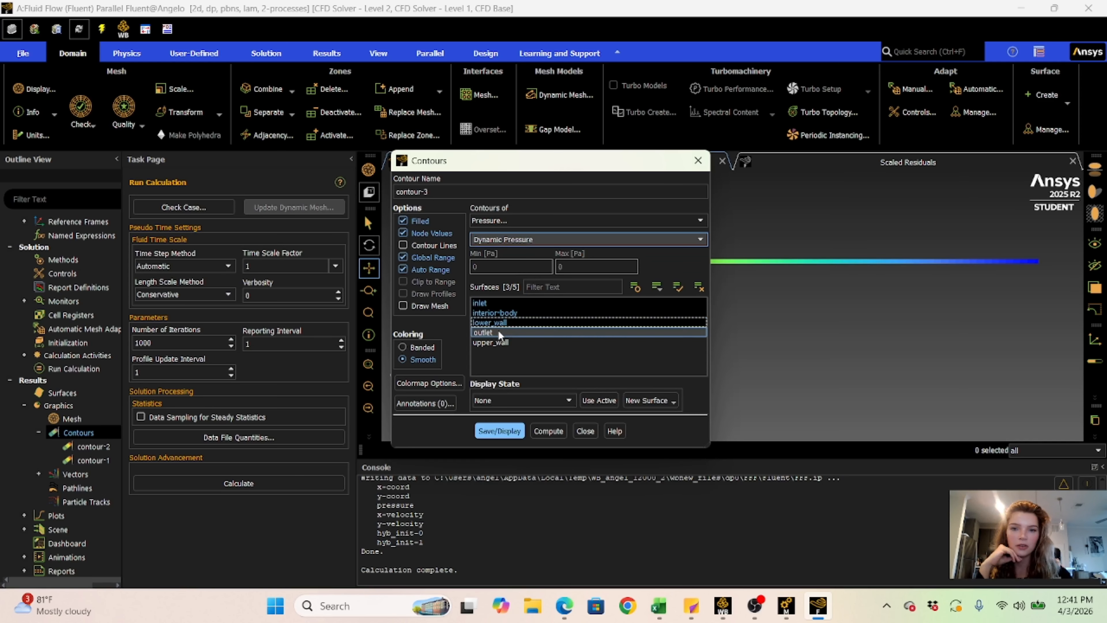
pyautogui.click(496, 332)
pyautogui.click(497, 342)
pyautogui.click(510, 429)
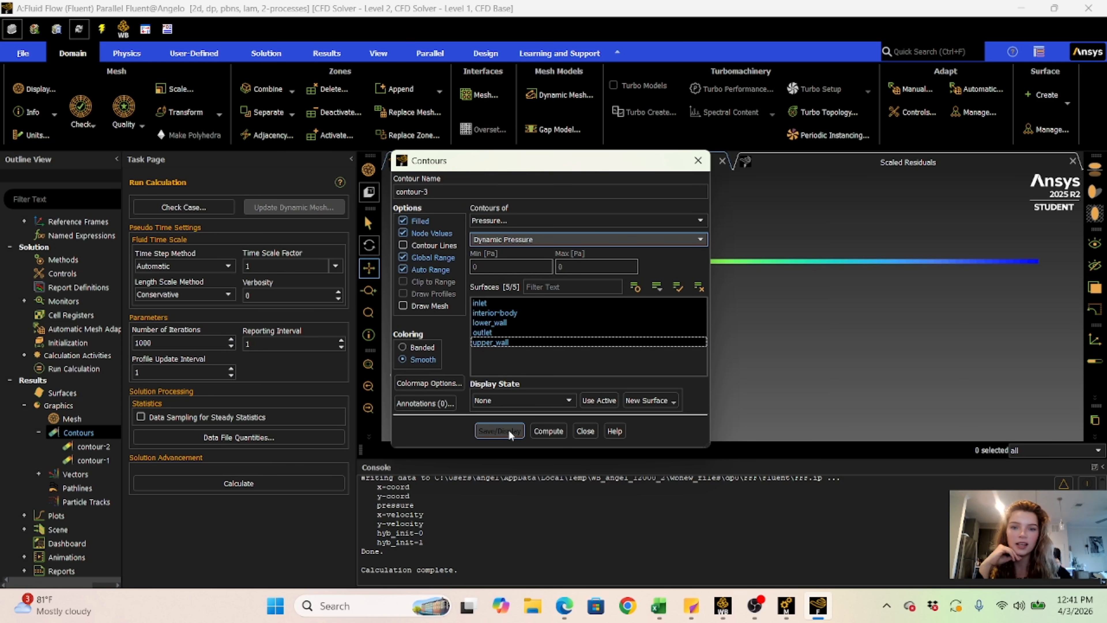
pyautogui.click(584, 431)
# - Examine the dynamic pressure contours along the channel from the inlet to the outlet
pyautogui.scroll(10, 616, 242)
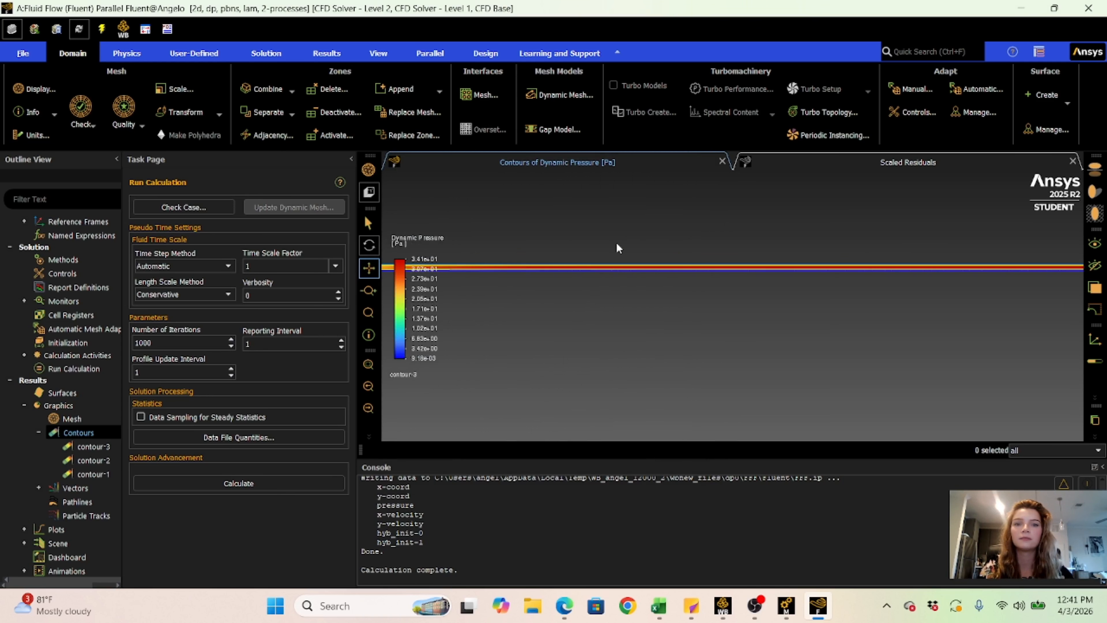
pyautogui.moveTo(551, 333); pyautogui.dragTo(879, 283)
pyautogui.scroll(-5, 878, 285)
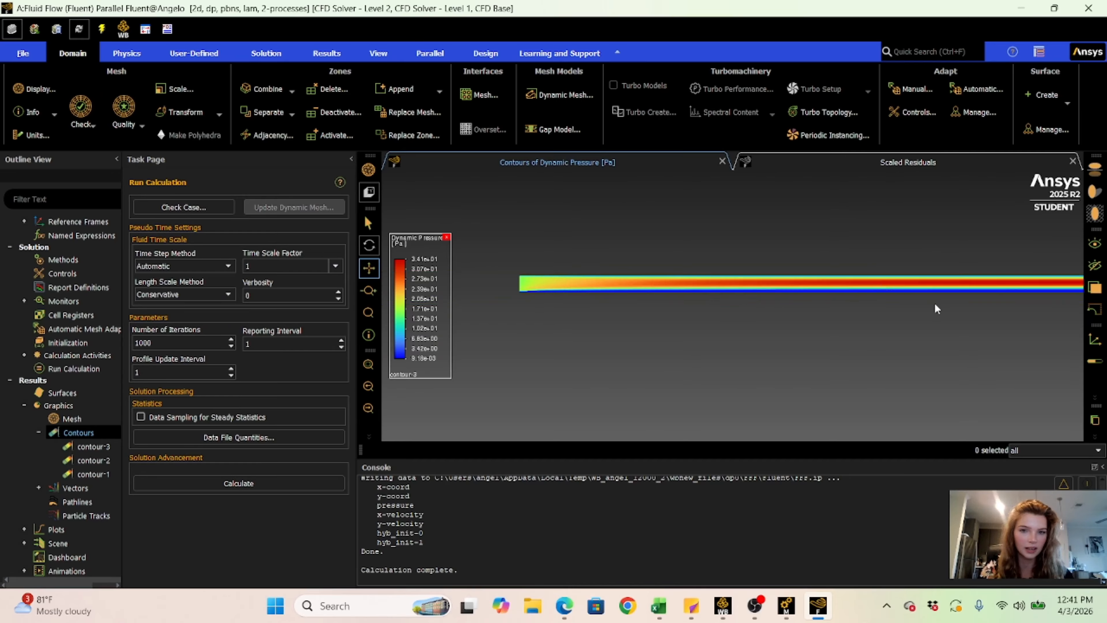
pyautogui.moveTo(787, 310); pyautogui.dragTo(429, 300)
pyautogui.moveTo(918, 332); pyautogui.dragTo(470, 360)
pyautogui.moveTo(931, 354); pyautogui.dragTo(971, 286)
pyautogui.scroll(-4, 830, 286)
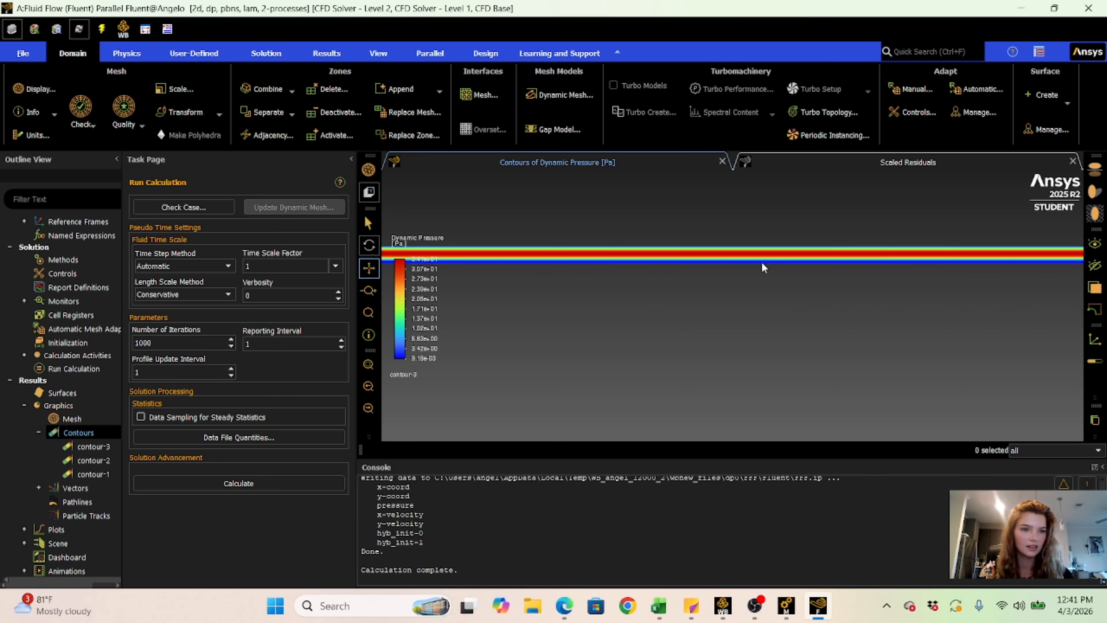
pyautogui.scroll(5, 830, 286)
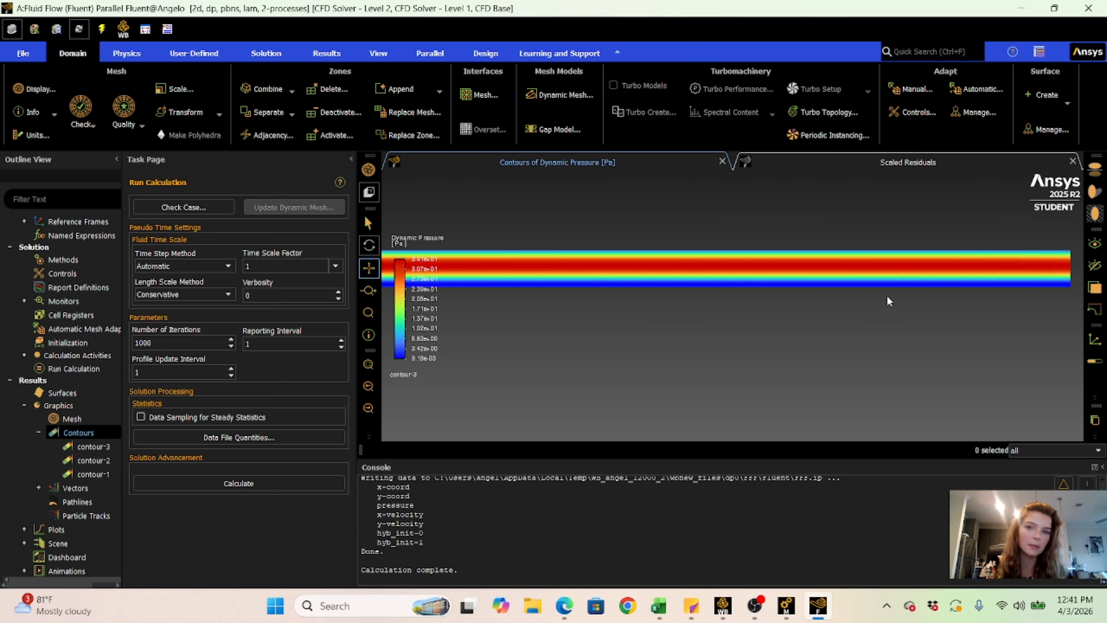
pyautogui.scroll(-3, 662, 322)
# - Return to the inlet end of the channel and examine the dynamic pressure distribution there up close
pyautogui.moveTo(704, 290); pyautogui.dragTo(906, 274)
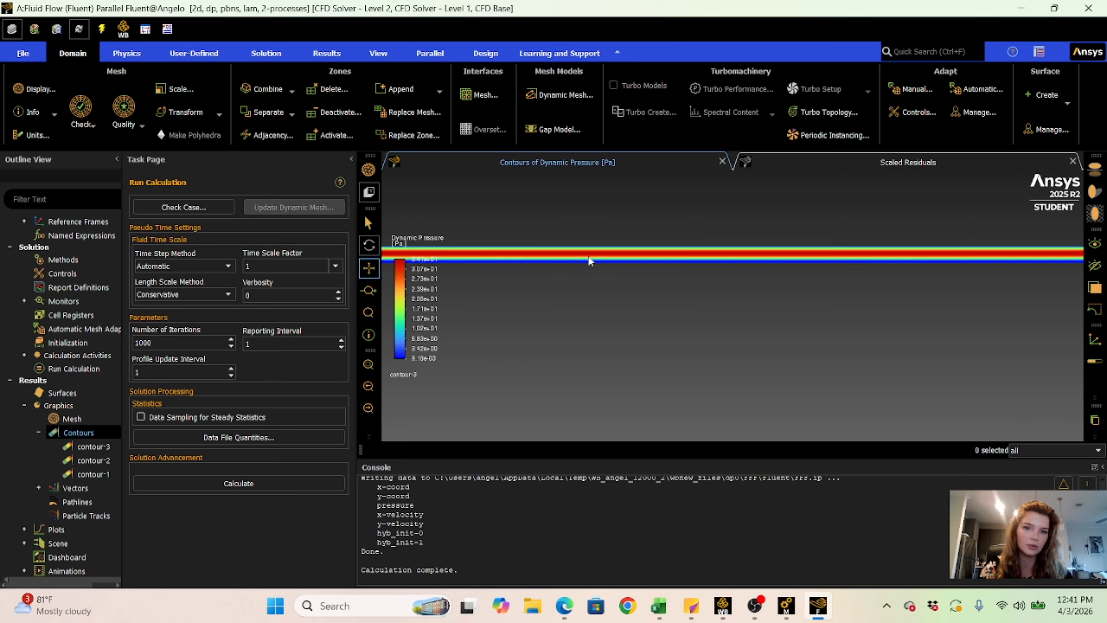
pyautogui.moveTo(586, 253); pyautogui.dragTo(1046, 251)
pyautogui.moveTo(588, 244); pyautogui.dragTo(1002, 305)
pyautogui.moveTo(535, 269); pyautogui.dragTo(1046, 271)
pyautogui.moveTo(479, 240); pyautogui.dragTo(872, 218)
pyautogui.scroll(5, 729, 279)
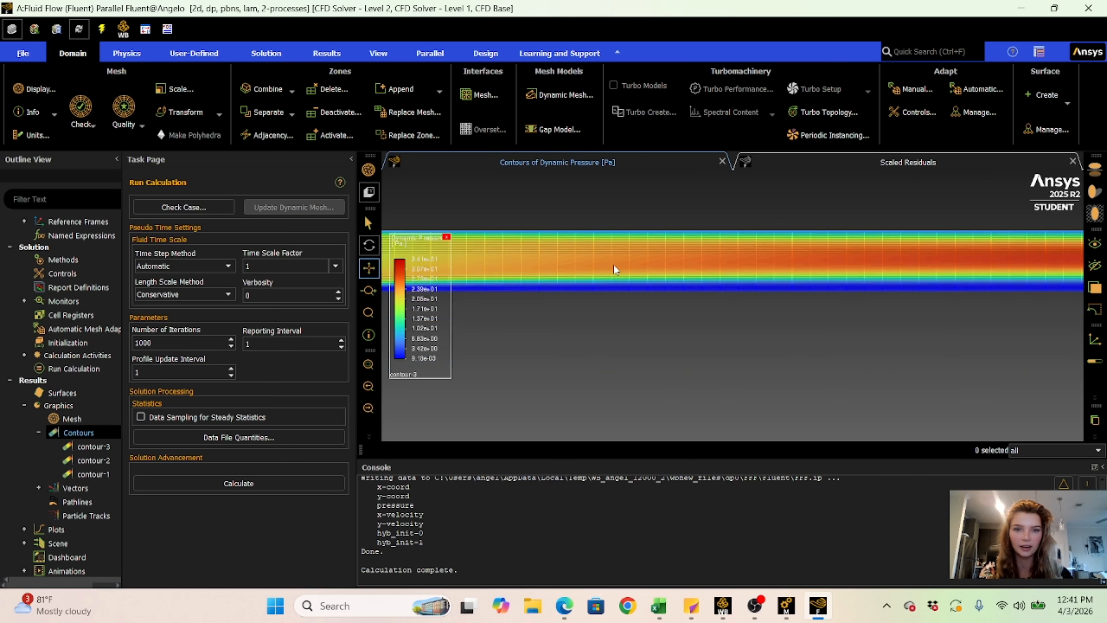
pyautogui.scroll(5, 615, 229)
pyautogui.scroll(2, 615, 228)
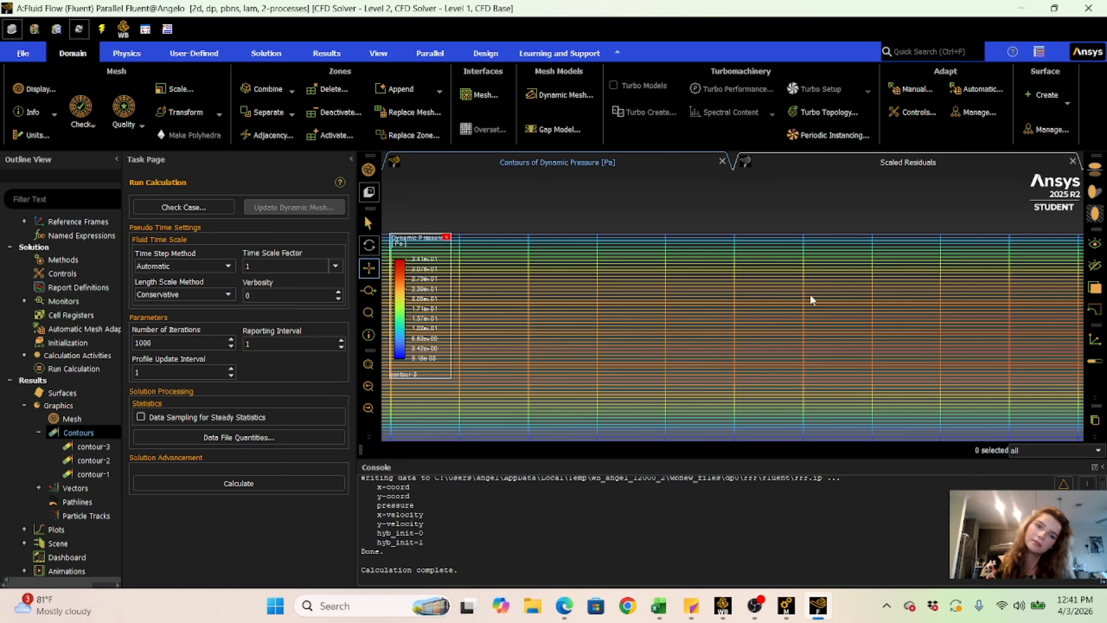
pyautogui.scroll(-8, 811, 299)
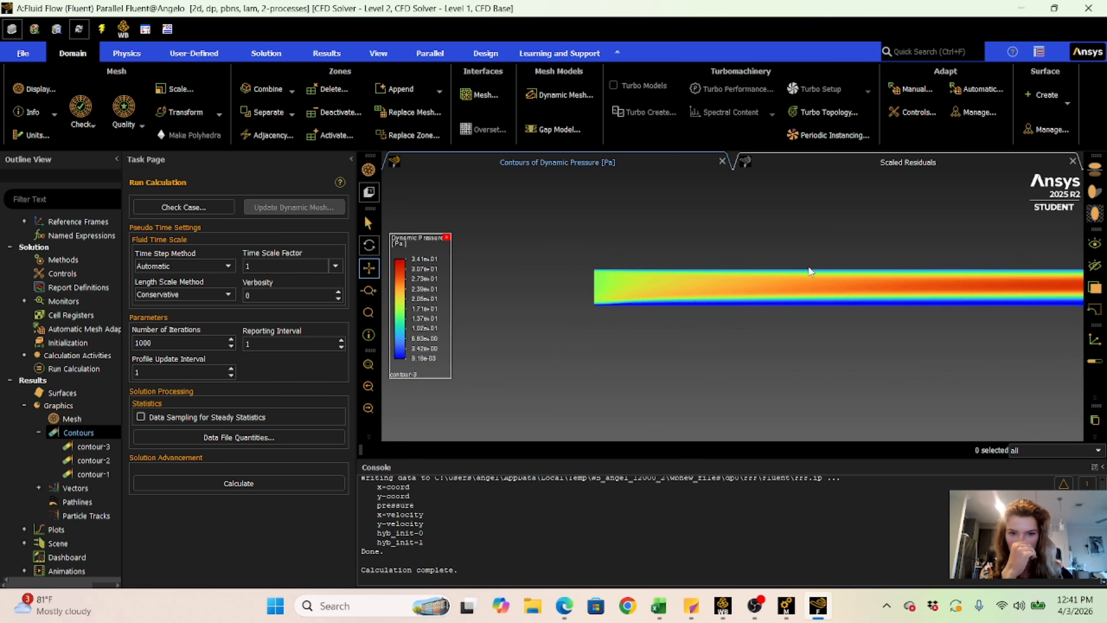
# - Display a new total pressure contour on the inlet, interior-body, lower_wall, outlet and upper_wall surfaces, and view the whole channel
pyautogui.rightClick(48, 429)
pyautogui.click(65, 432)
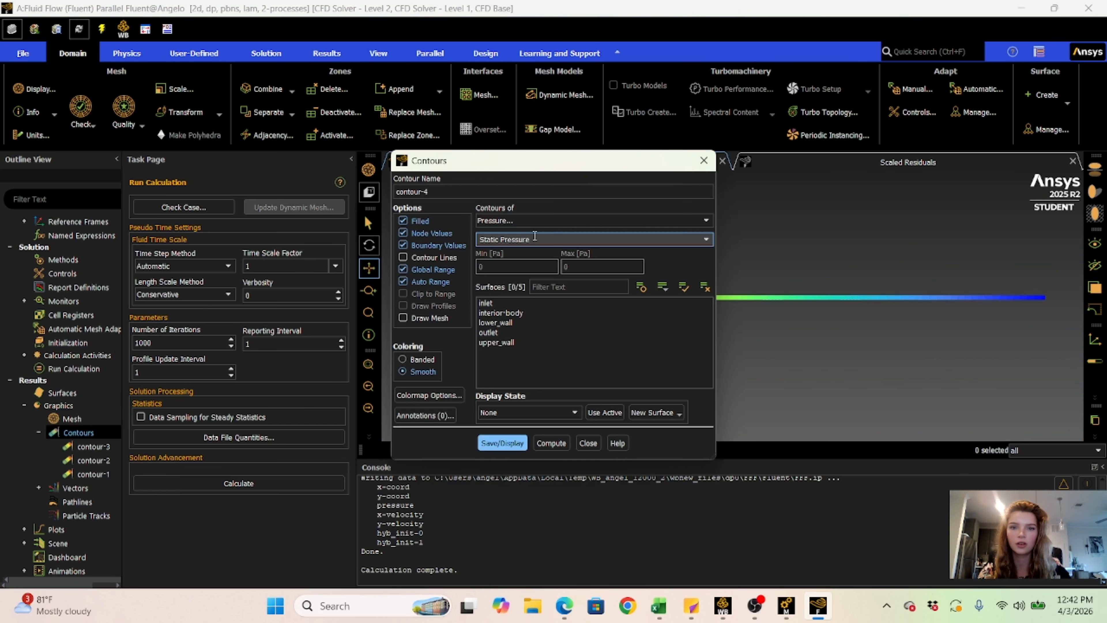
pyautogui.click(706, 239)
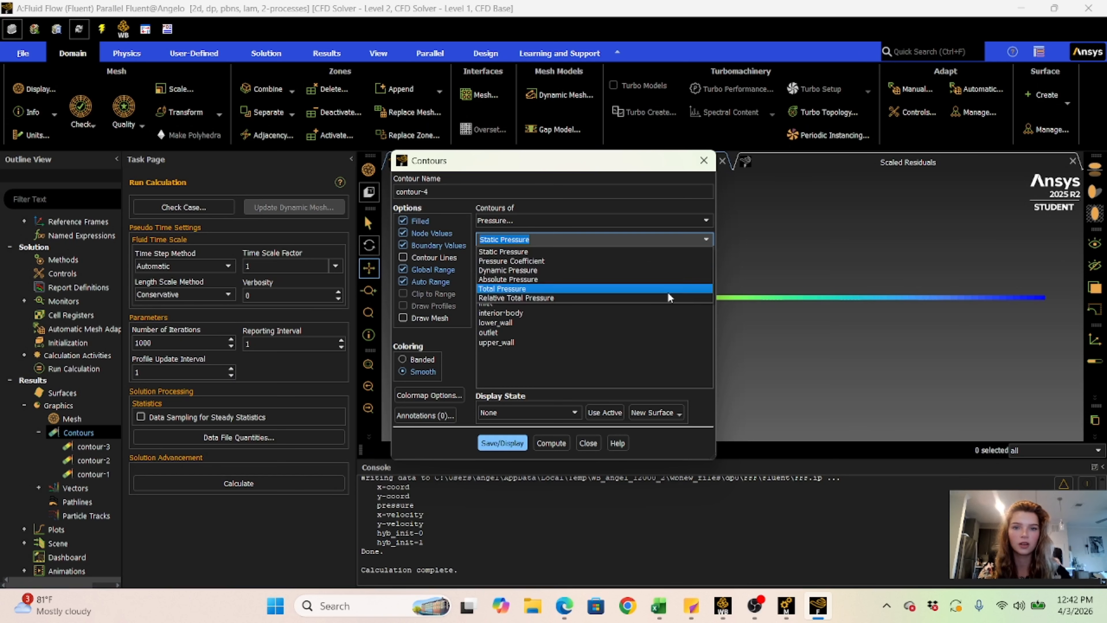
pyautogui.click(530, 289)
pyautogui.click(509, 309)
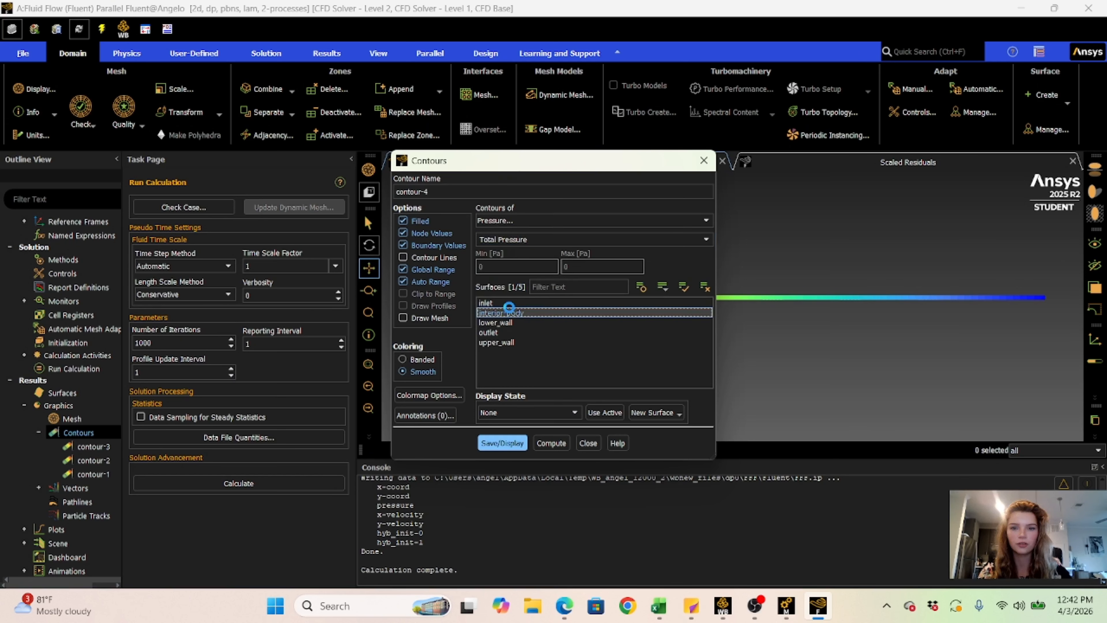
pyautogui.click(509, 303)
pyautogui.click(511, 323)
pyautogui.click(512, 332)
pyautogui.click(515, 343)
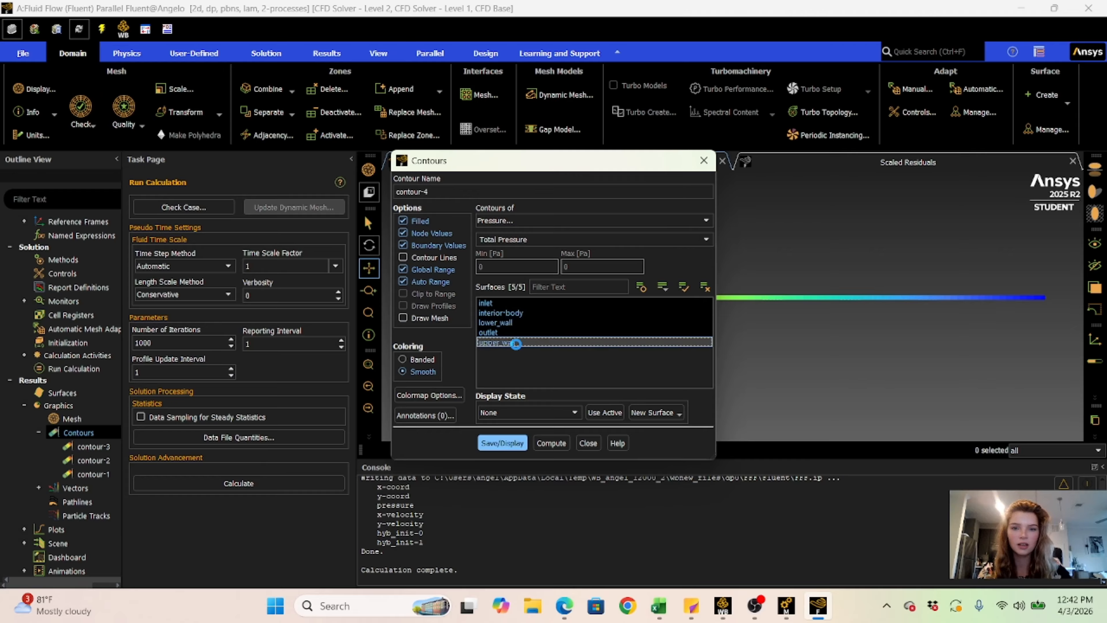
pyautogui.click(502, 443)
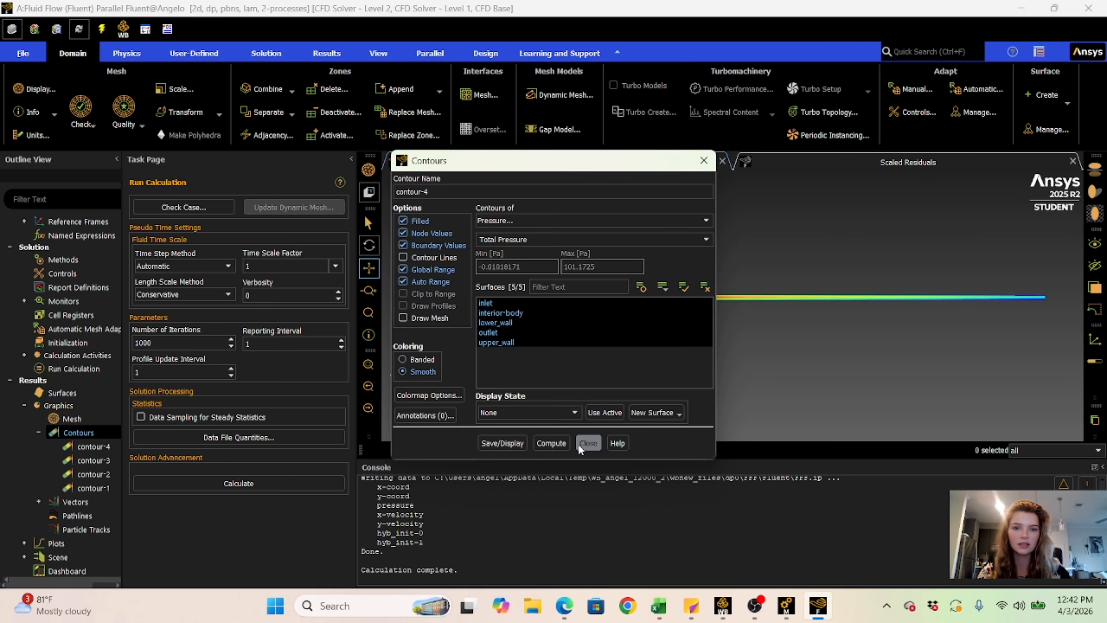
pyautogui.click(588, 442)
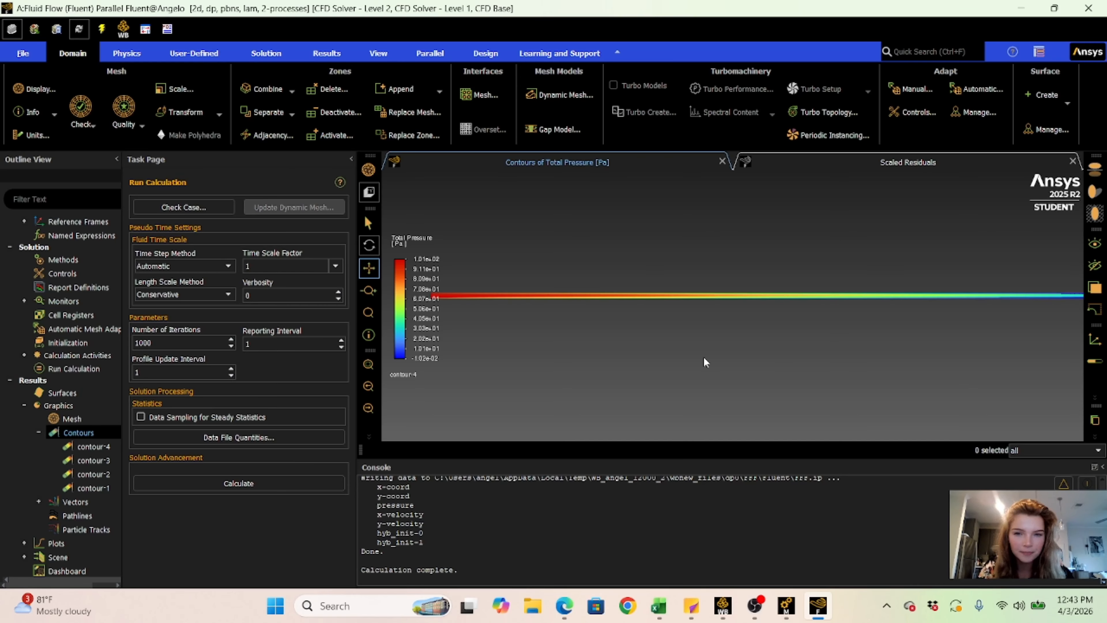
pyautogui.moveTo(540, 327)
pyautogui.mouseDown()
pyautogui.moveTo(626, 338)
pyautogui.moveTo(520, 337)
pyautogui.moveTo(559, 336)
pyautogui.mouseUp()
pyautogui.scroll(-1, 522, 332)
pyautogui.scroll(1, 559, 326)
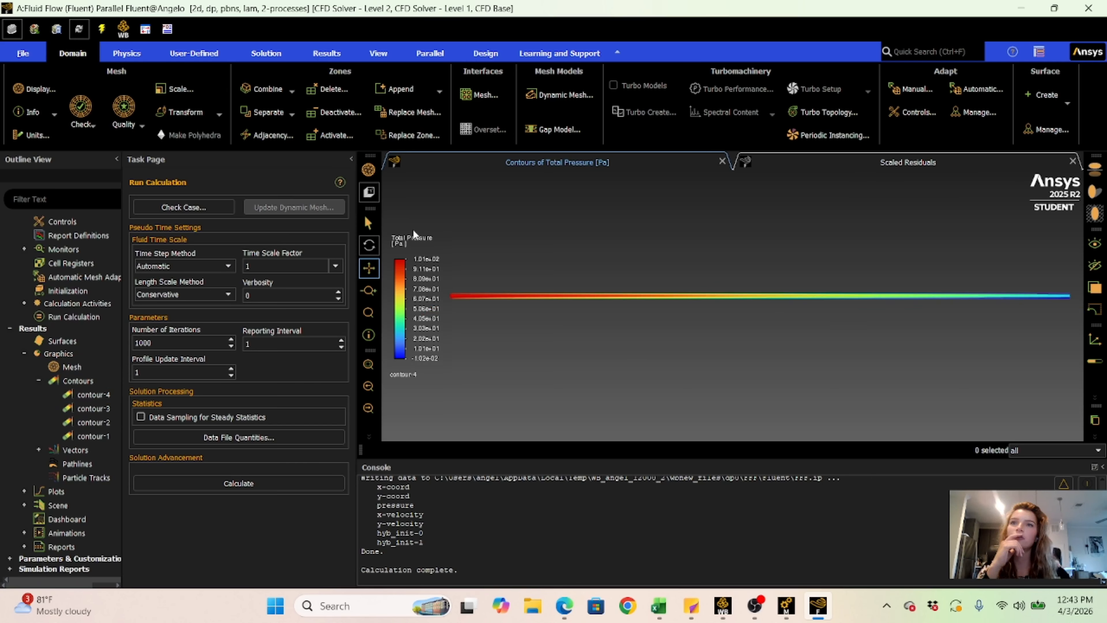
pyautogui.moveTo(411, 234)
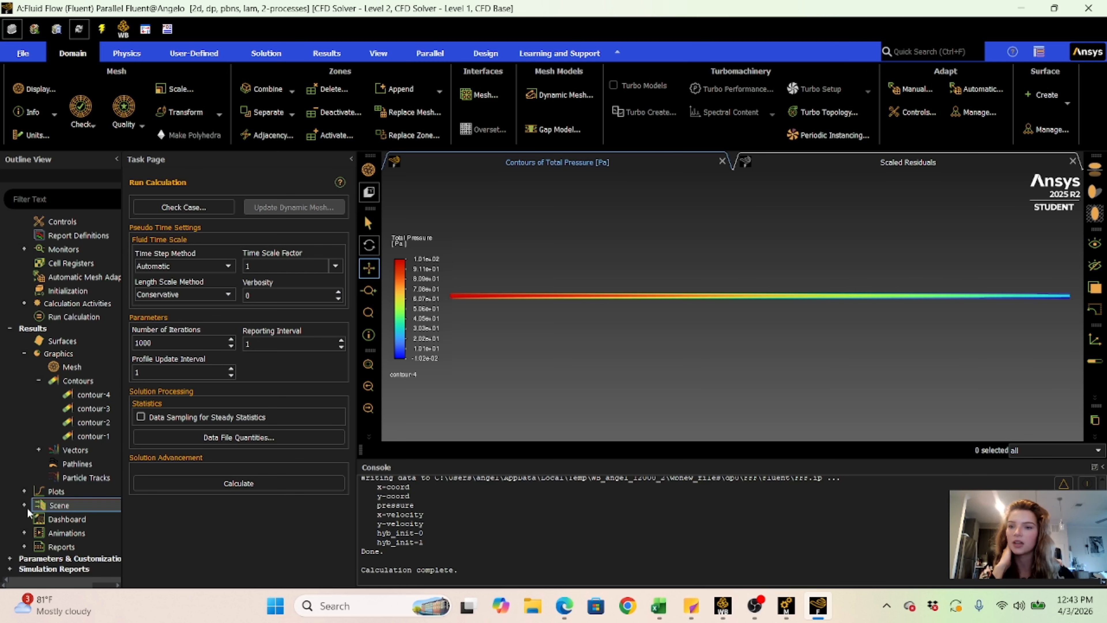
# - Open the settings for a new solution XY plot, and move and enlarge its window
pyautogui.doubleClick(50, 494)
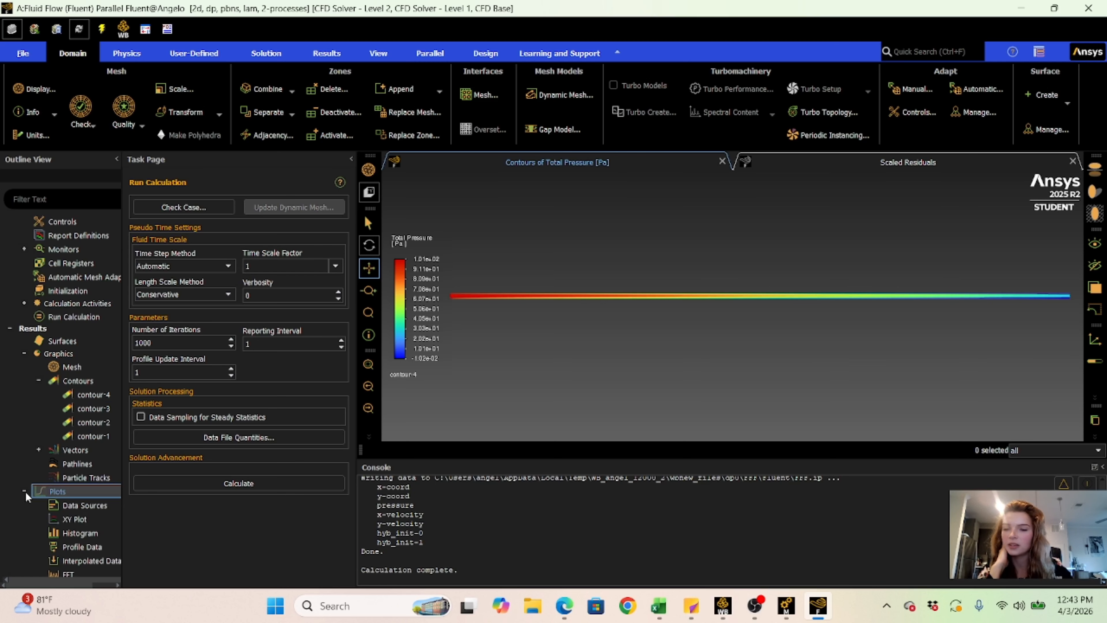
pyautogui.doubleClick(65, 518)
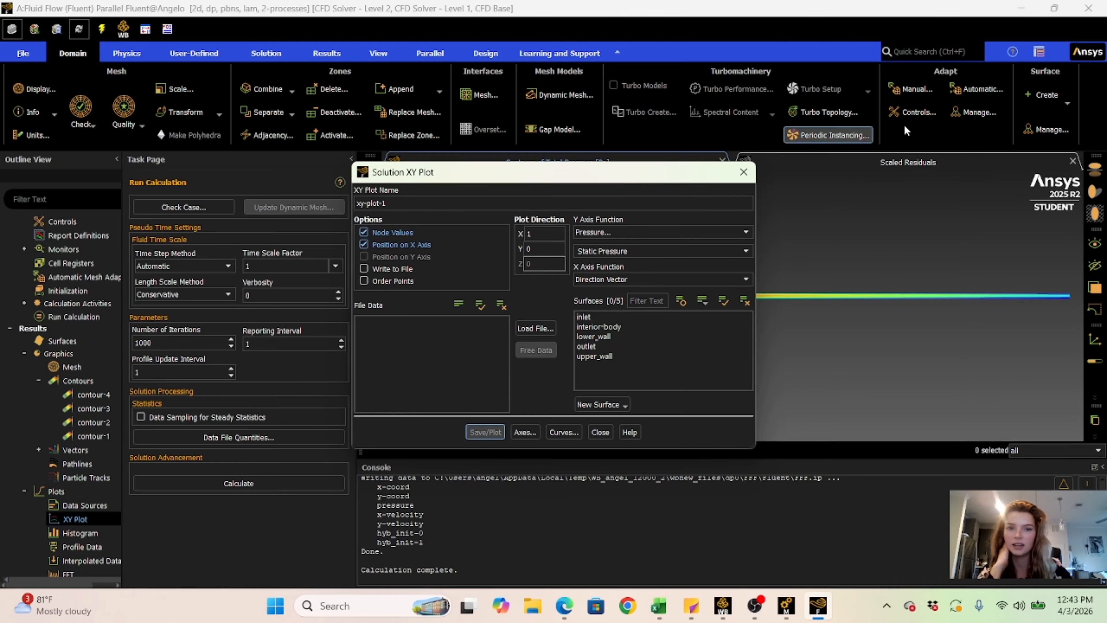
pyautogui.moveTo(589, 181); pyautogui.dragTo(260, 148)
pyautogui.moveTo(351, 140); pyautogui.dragTo(536, 87)
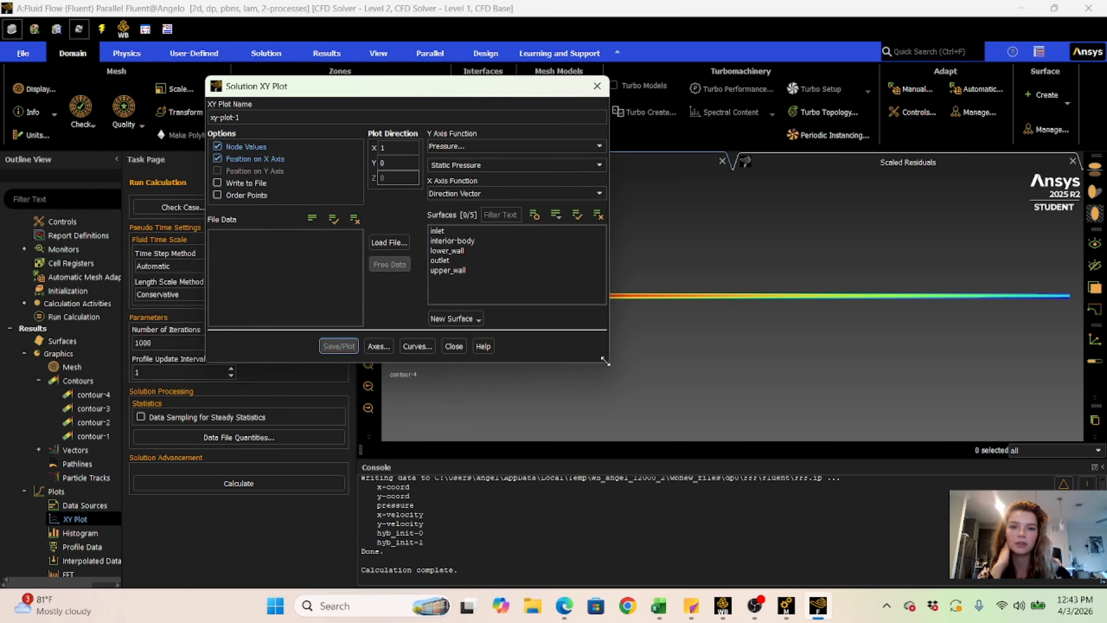
pyautogui.moveTo(605, 361); pyautogui.dragTo(739, 437)
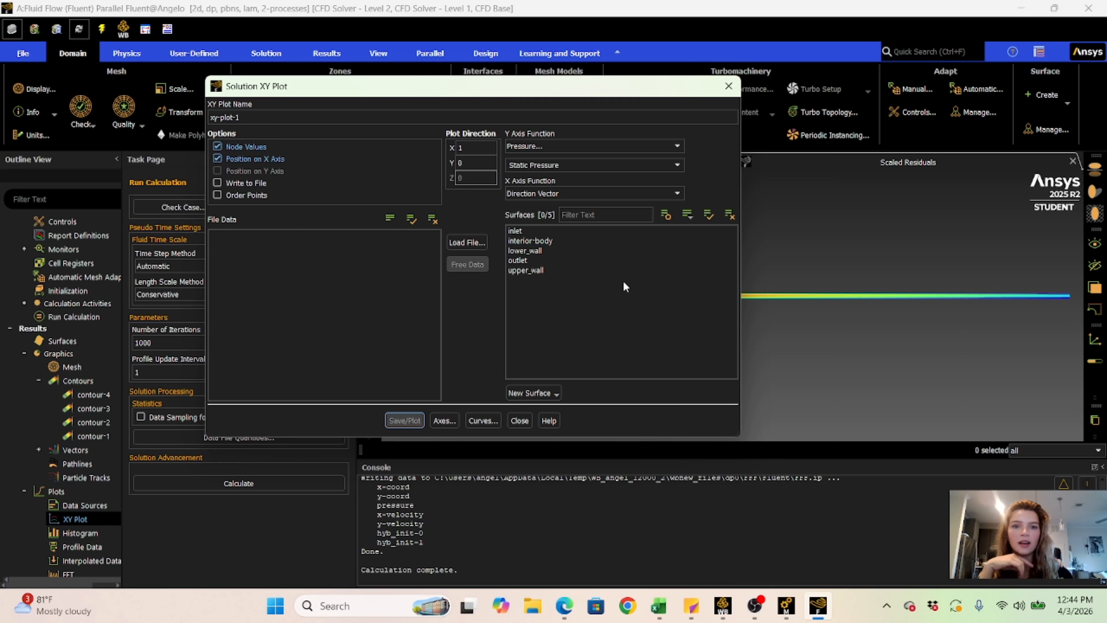
# - Start a new line surface from the XY plot settings and name it mid-pt
pyautogui.click(549, 394)
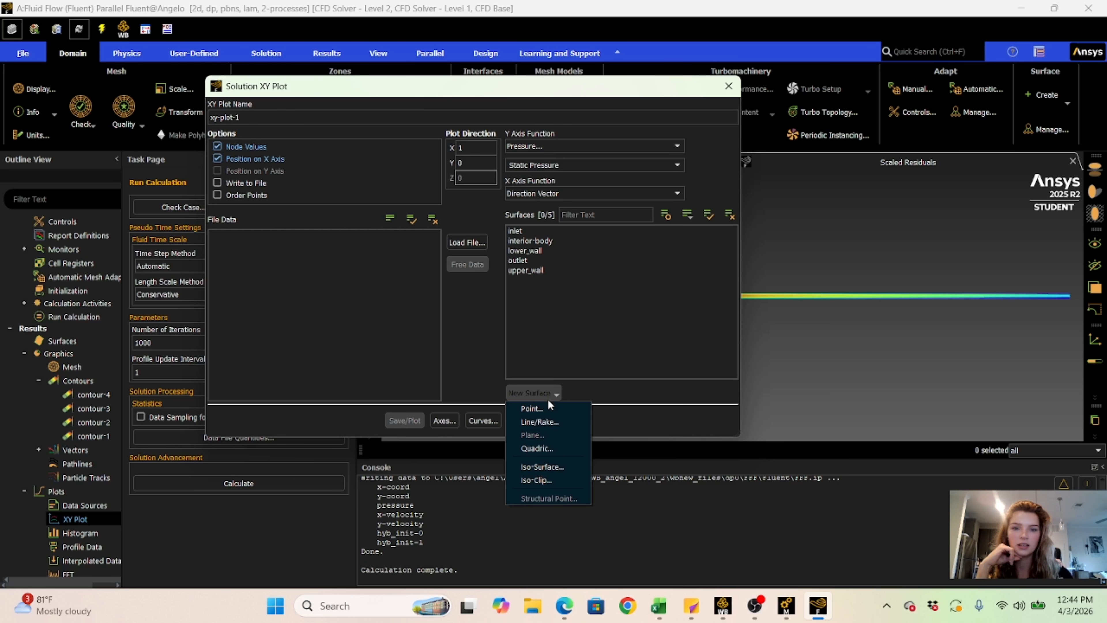
pyautogui.click(540, 422)
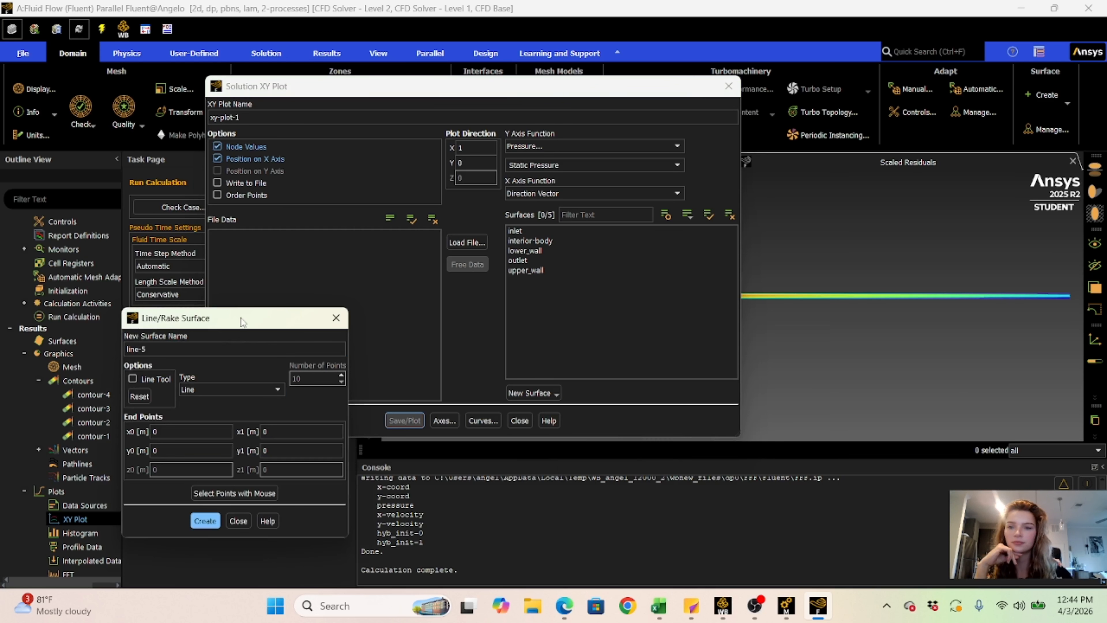
pyautogui.moveTo(244, 318); pyautogui.dragTo(307, 224)
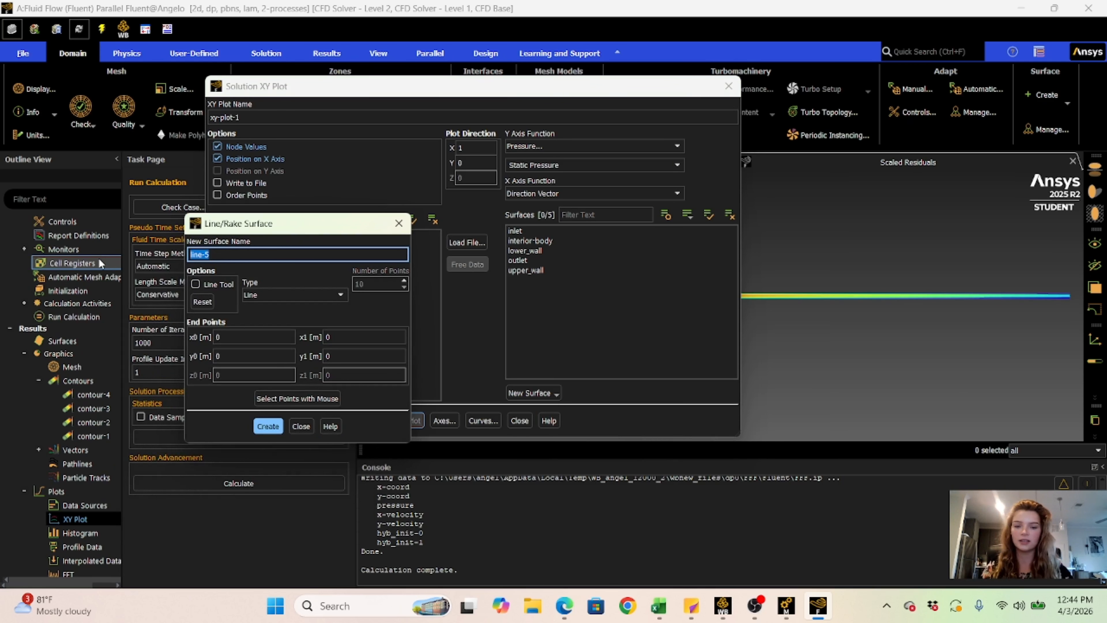
pyautogui.write('mid')
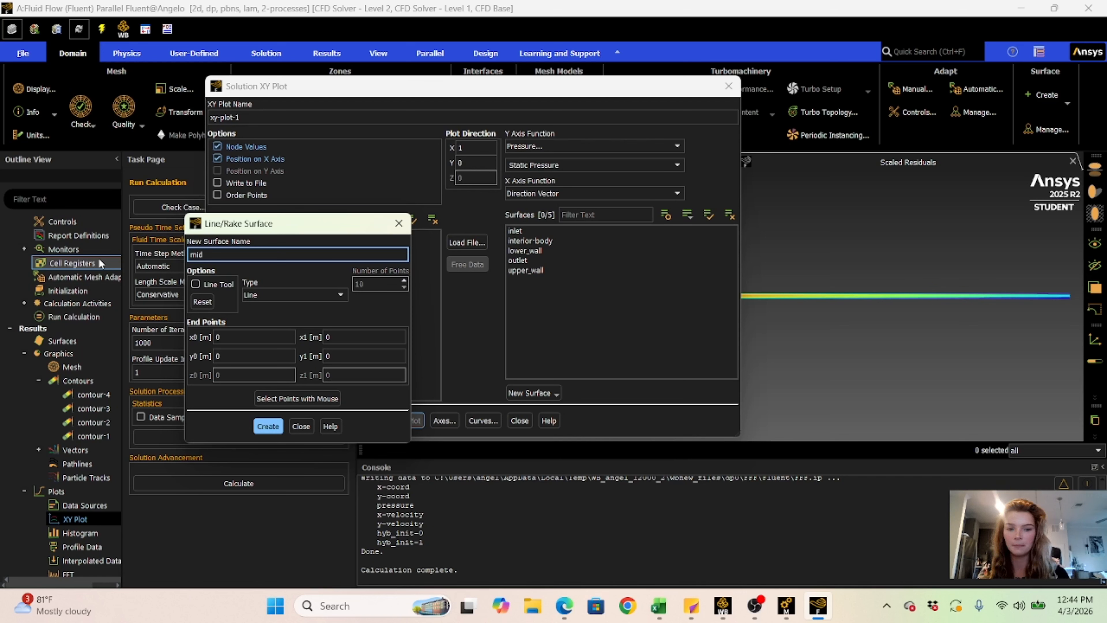
pyautogui.write('-pt')
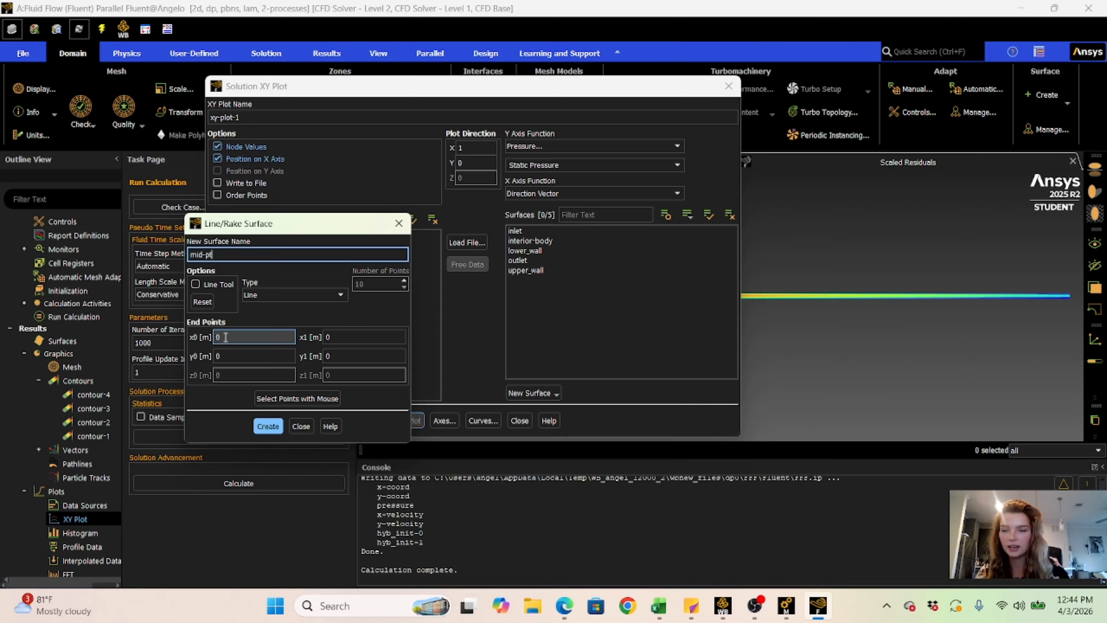
# - Set both end points' x coordinates of the mid-pt line to 0.150 m
pyautogui.moveTo(226, 336); pyautogui.dragTo(159, 338)
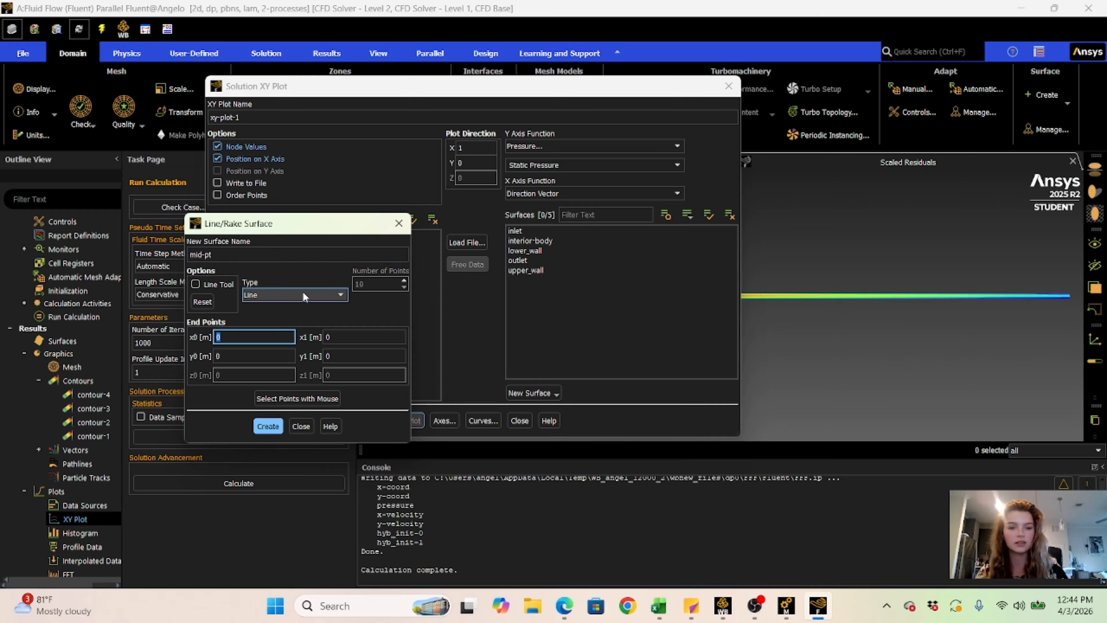
pyautogui.press('BackSpace')
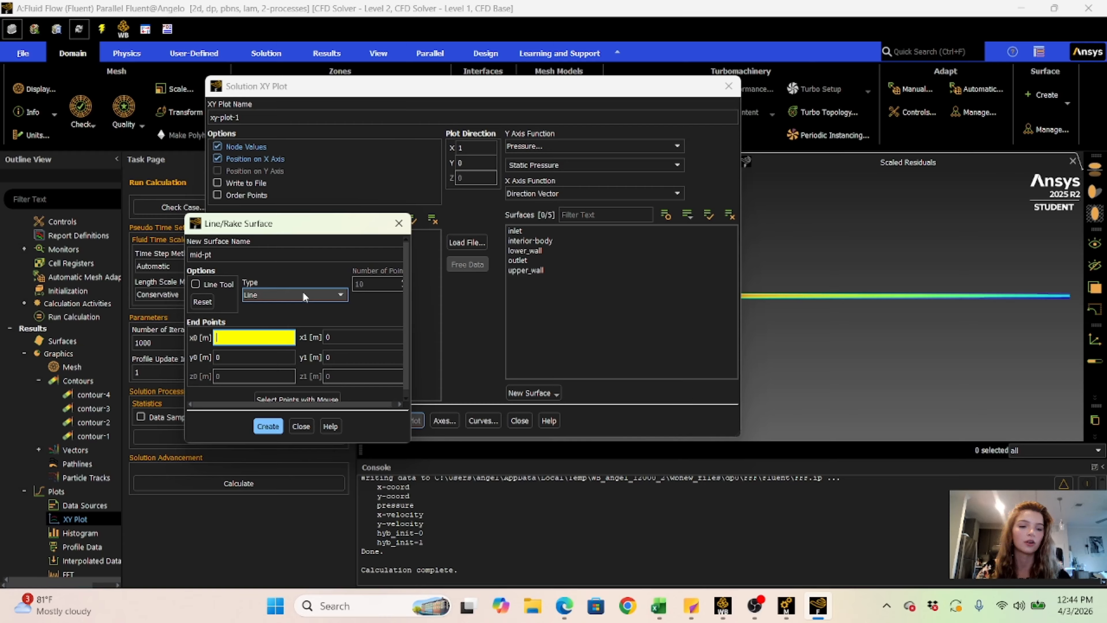
pyautogui.write('0.00')
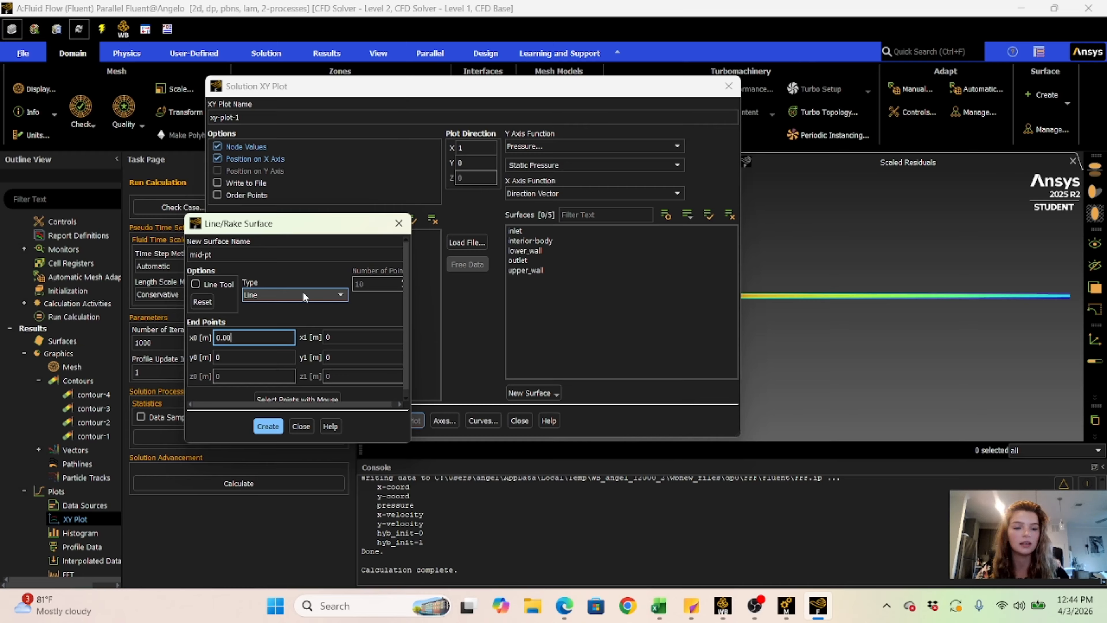
pyautogui.press('BackSpace')
pyautogui.press('BackSpace')
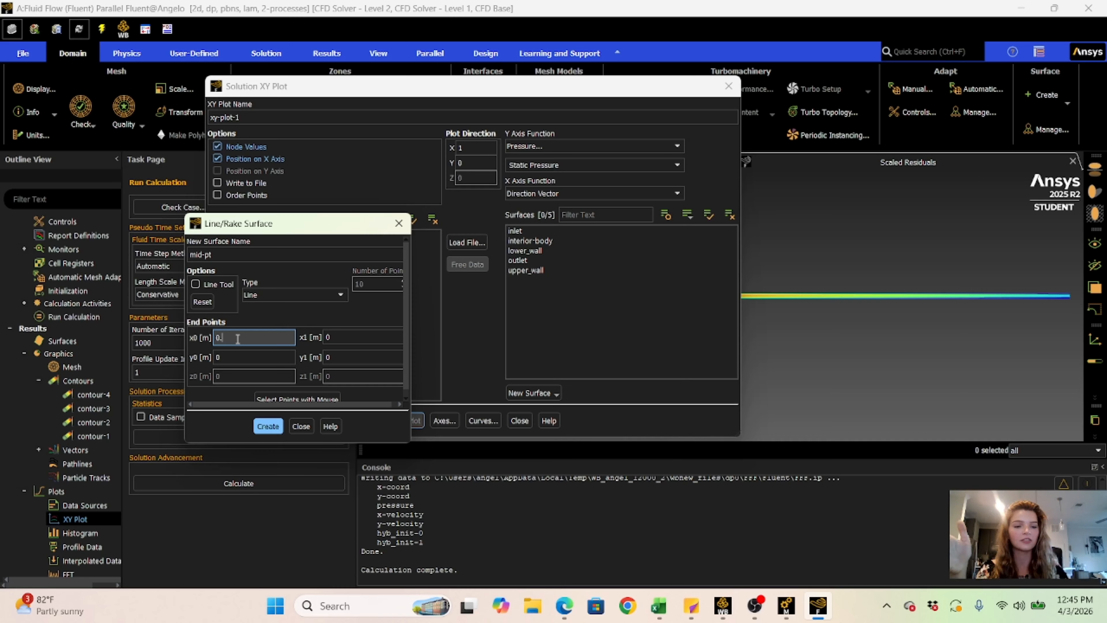
pyautogui.write('150')
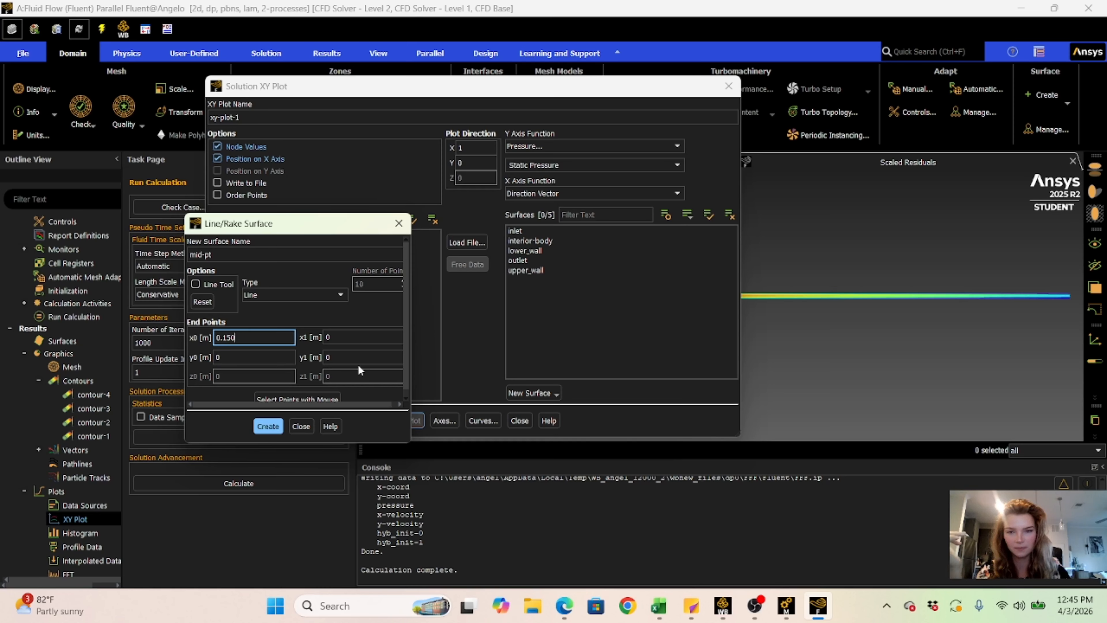
pyautogui.press('Tab')
pyautogui.write('150')
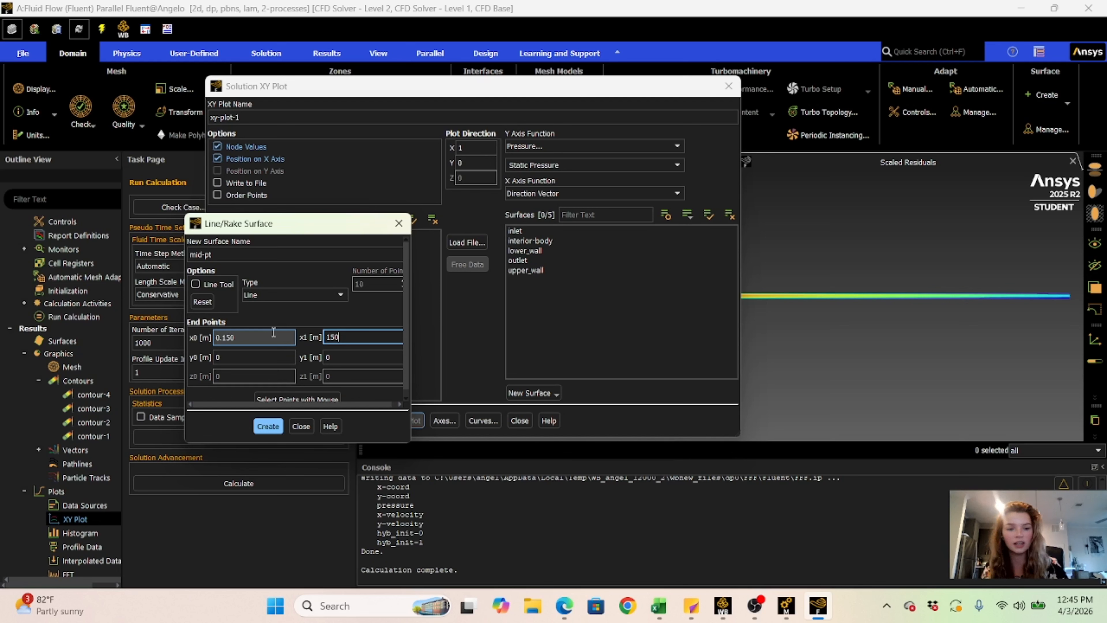
pyautogui.write('0.')
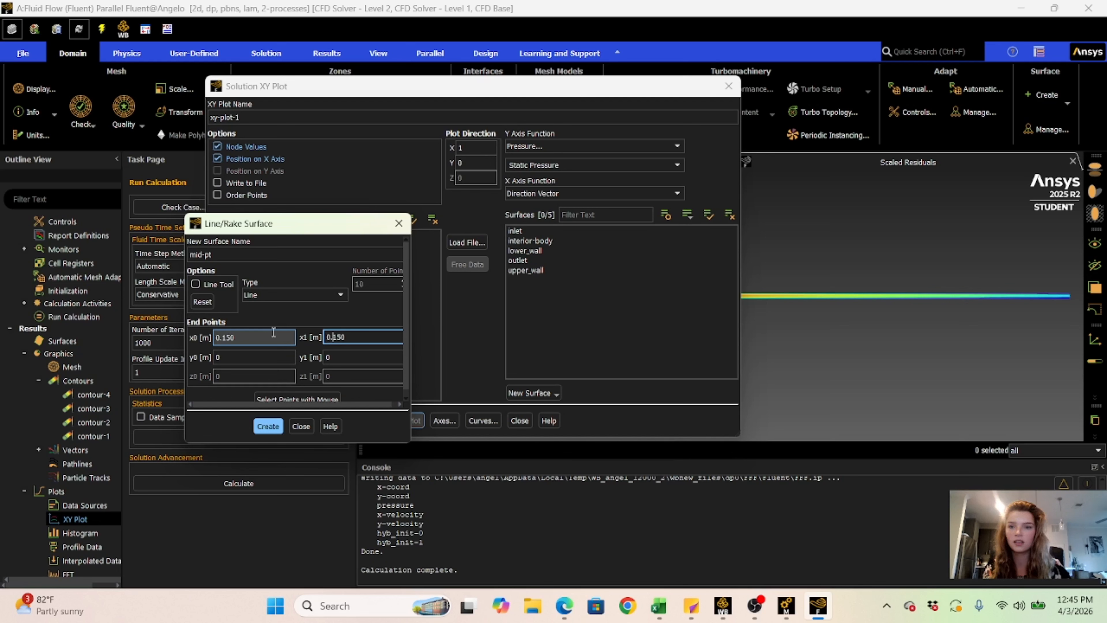
# - Set the mid-pt line's y coordinates to 0 and 0.002 m, create the line and close its settings
pyautogui.press('Tab')
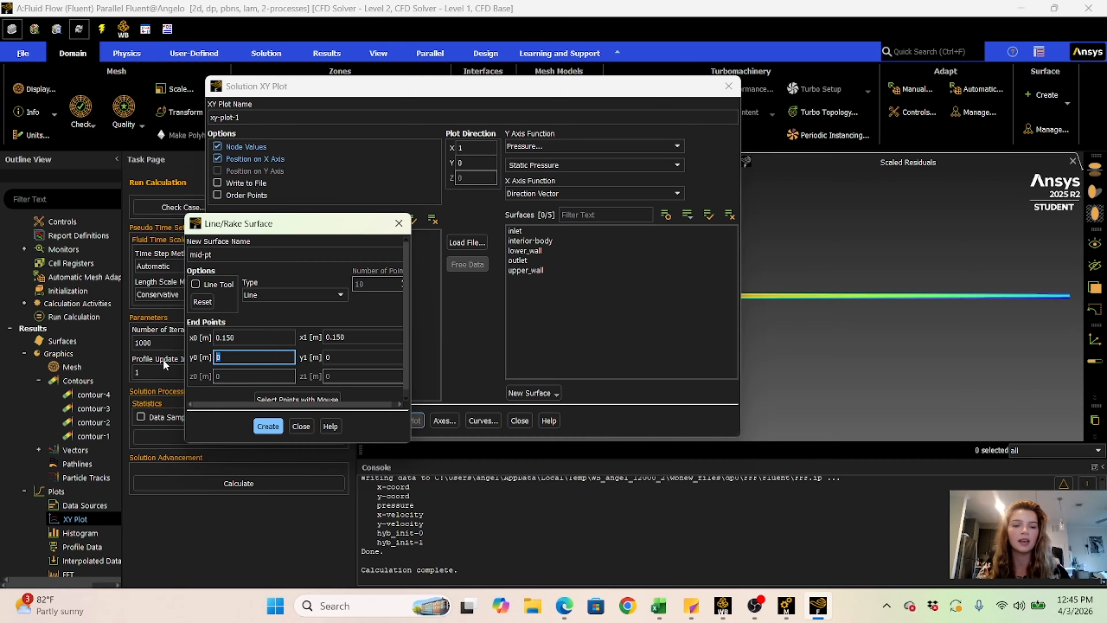
pyautogui.press('BackSpace')
pyautogui.write('0')
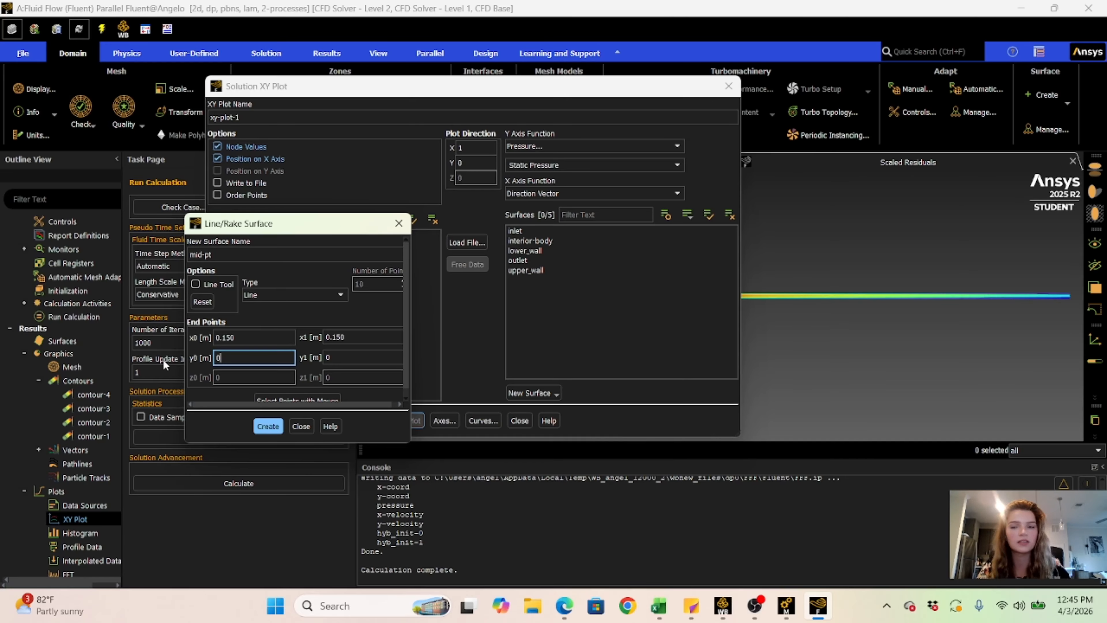
pyautogui.click(336, 357)
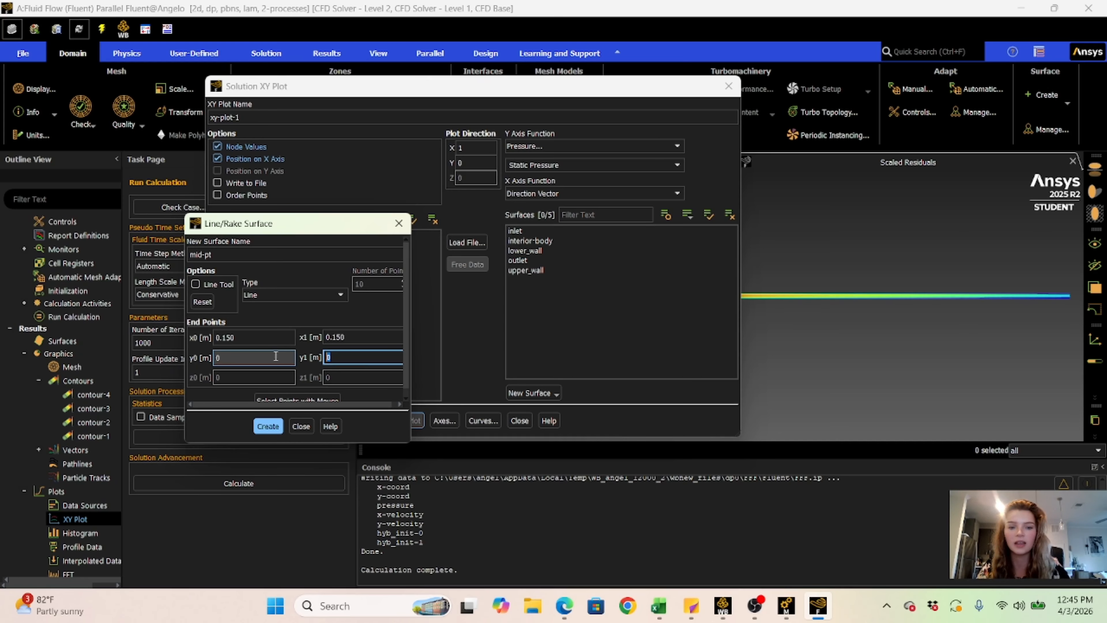
pyautogui.press('BackSpace')
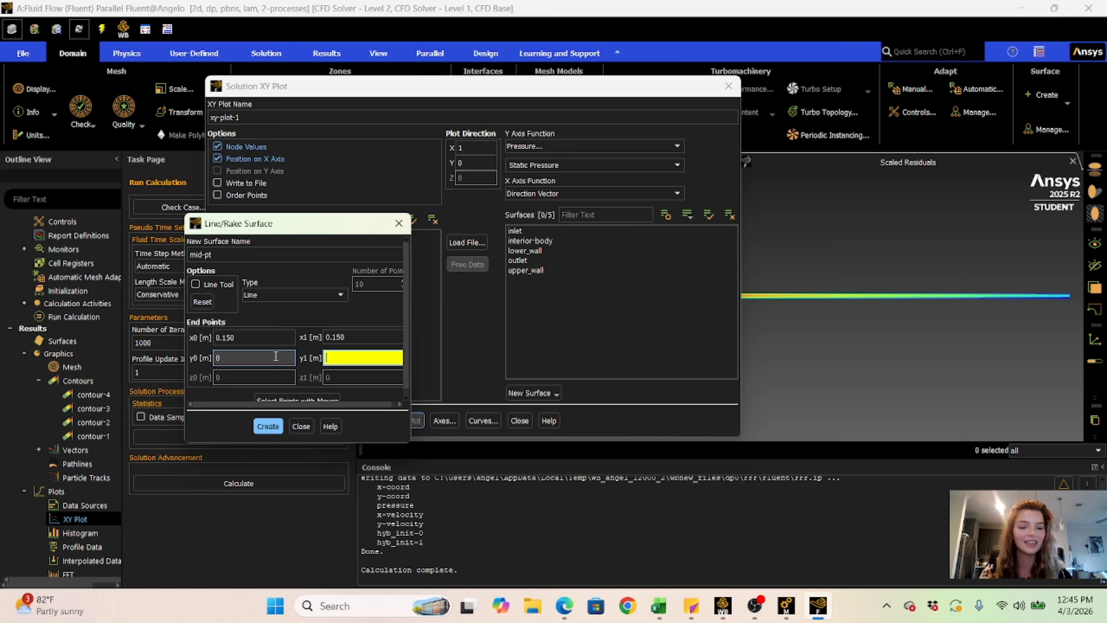
pyautogui.write('0.002')
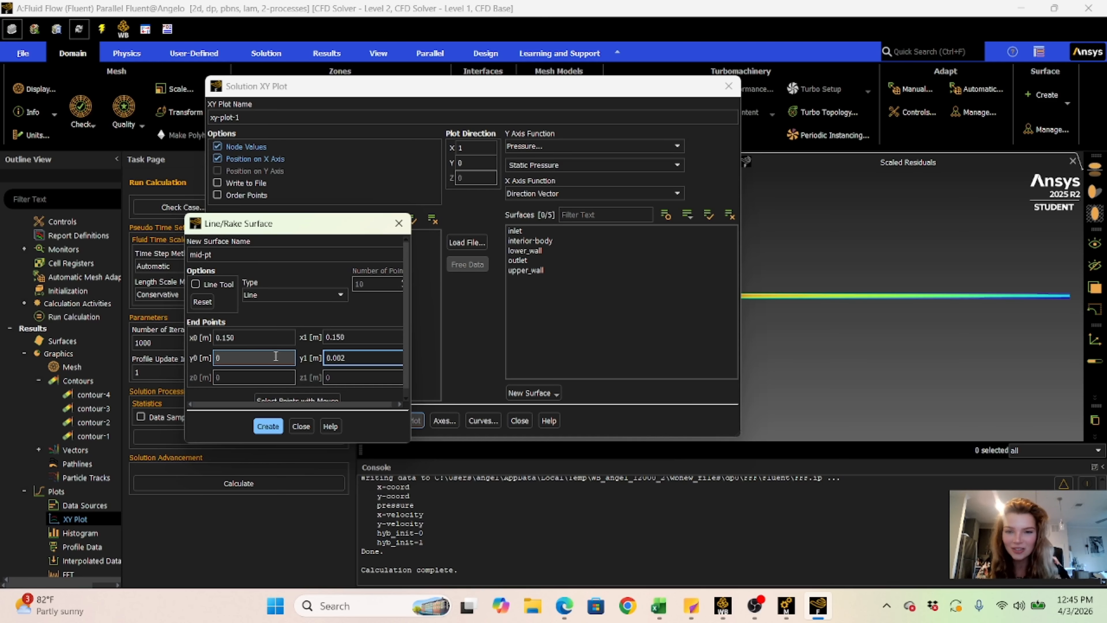
pyautogui.click(342, 358)
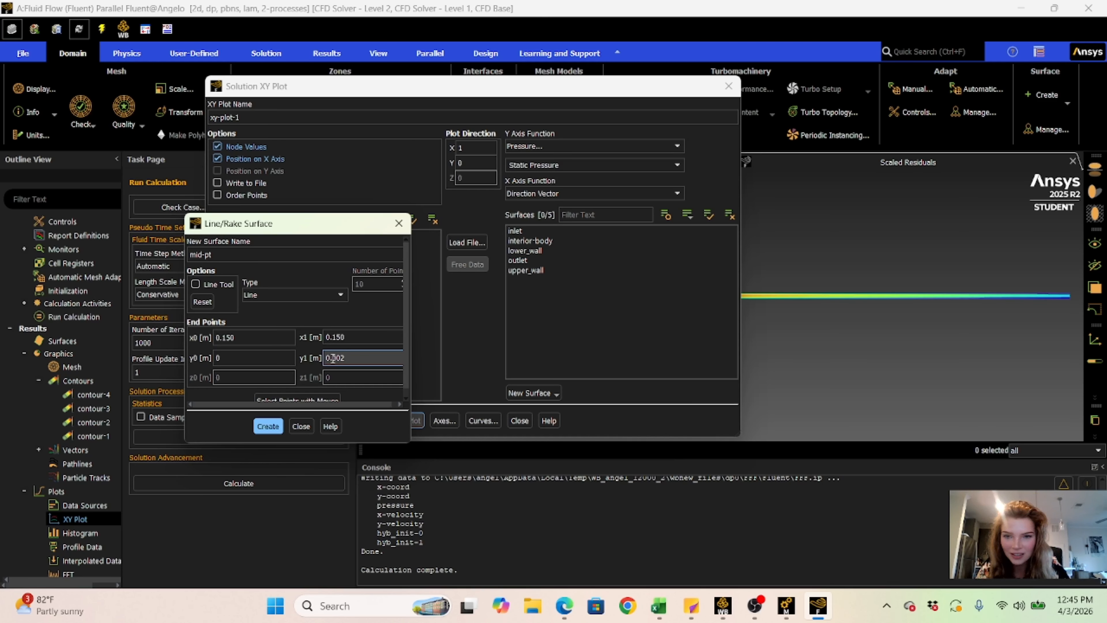
pyautogui.click(268, 426)
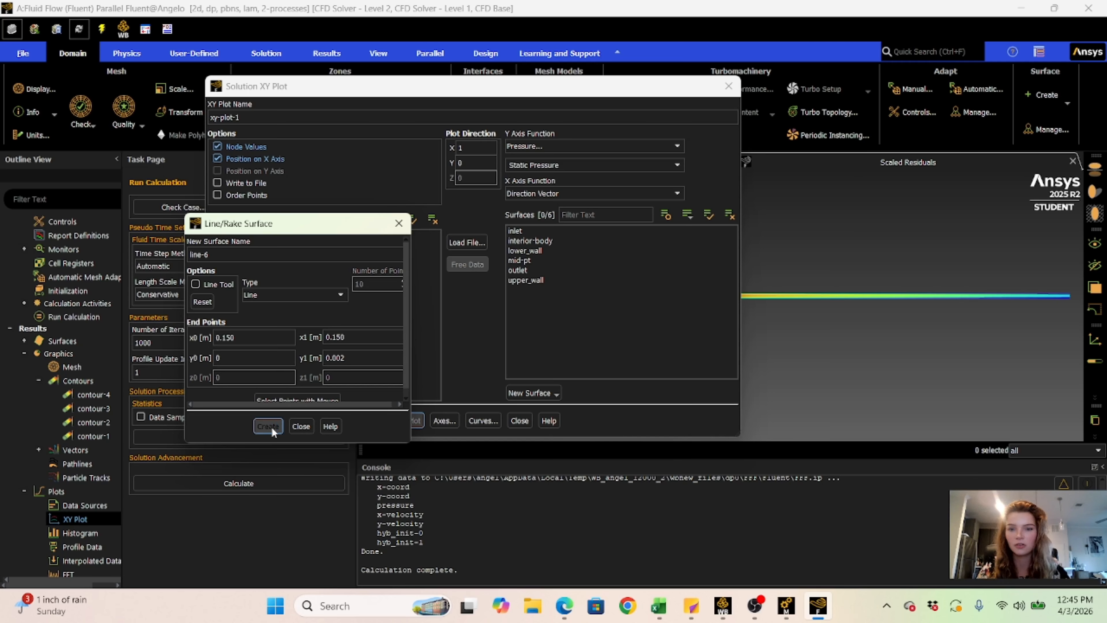
pyautogui.click(303, 427)
# - Start another line surface from the XY plot settings and set both end points' x coordinates to .3 m
pyautogui.click(533, 393)
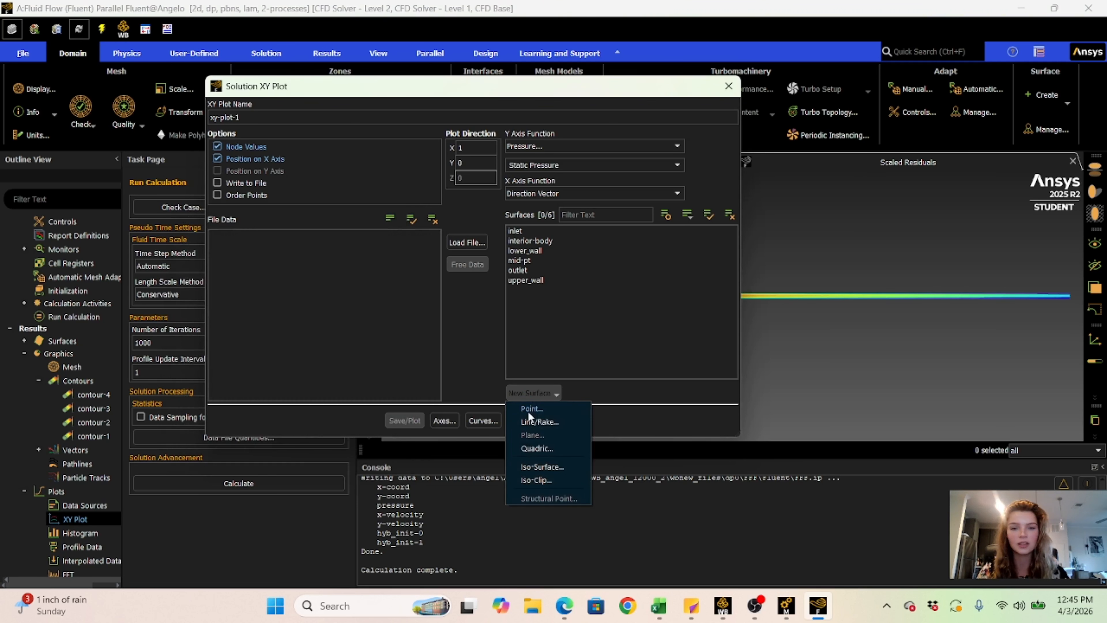
pyautogui.click(533, 422)
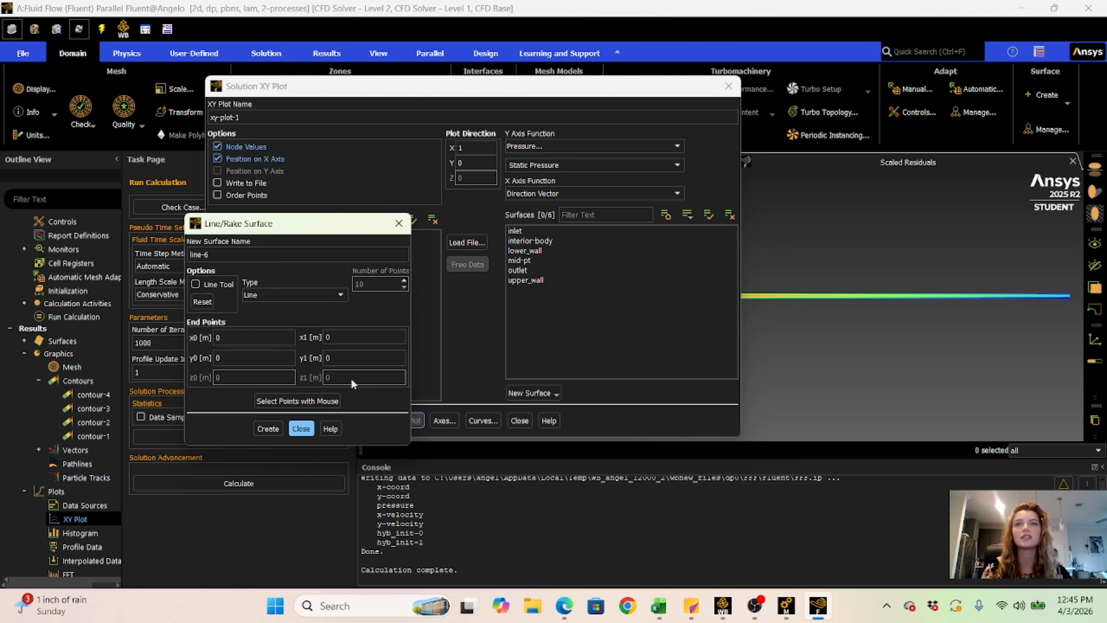
pyautogui.click(230, 339)
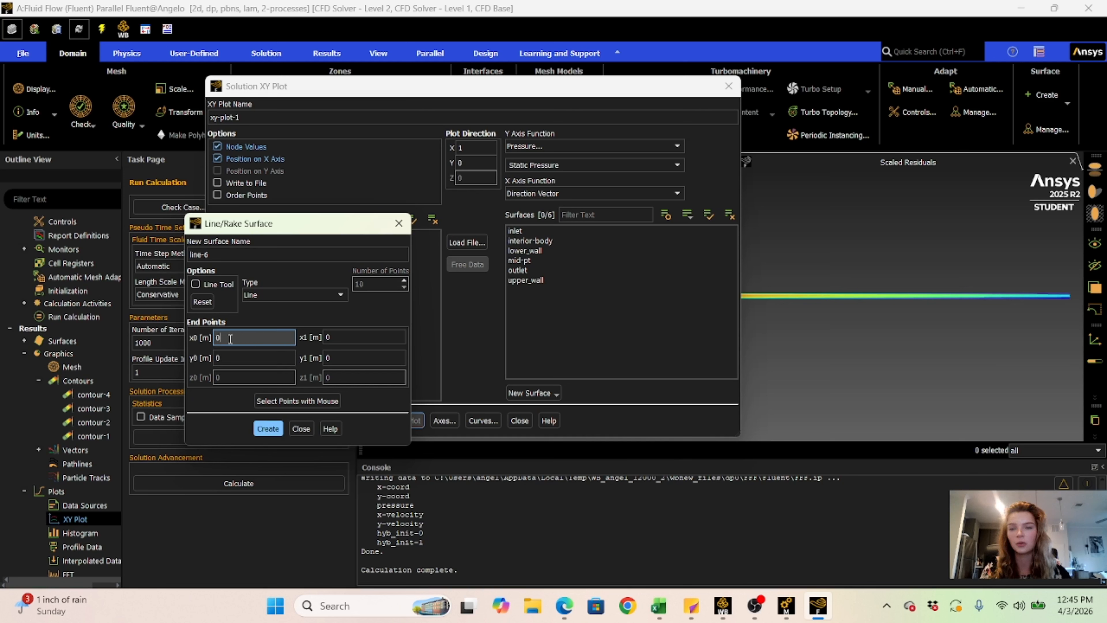
pyautogui.press('BackSpace')
pyautogui.write('.3')
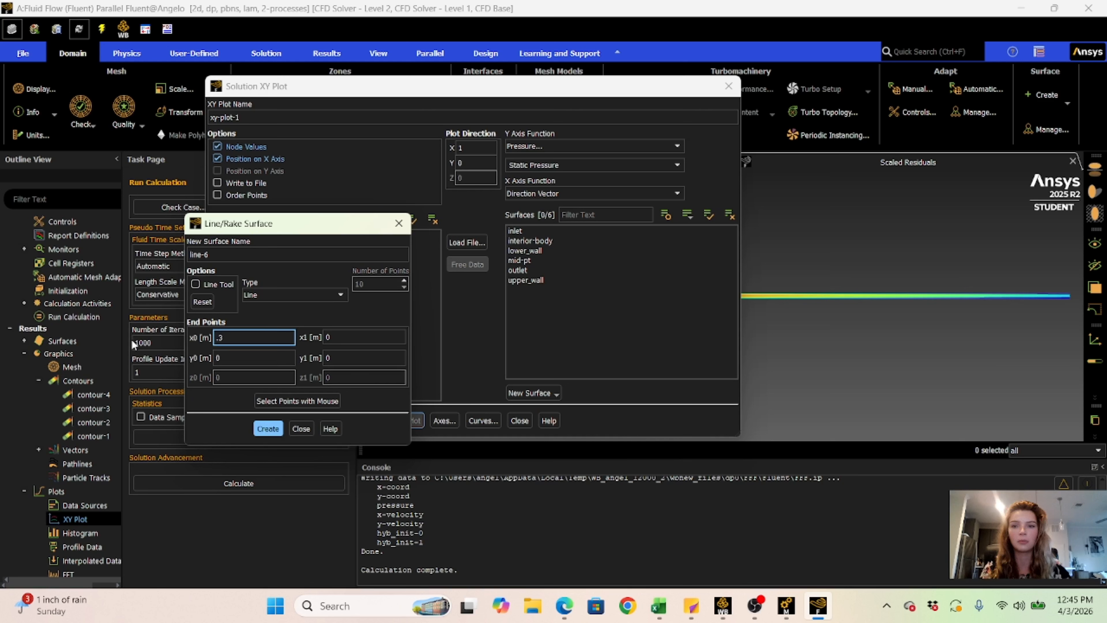
pyautogui.click(347, 337)
pyautogui.press('BackSpace')
pyautogui.write('.3')
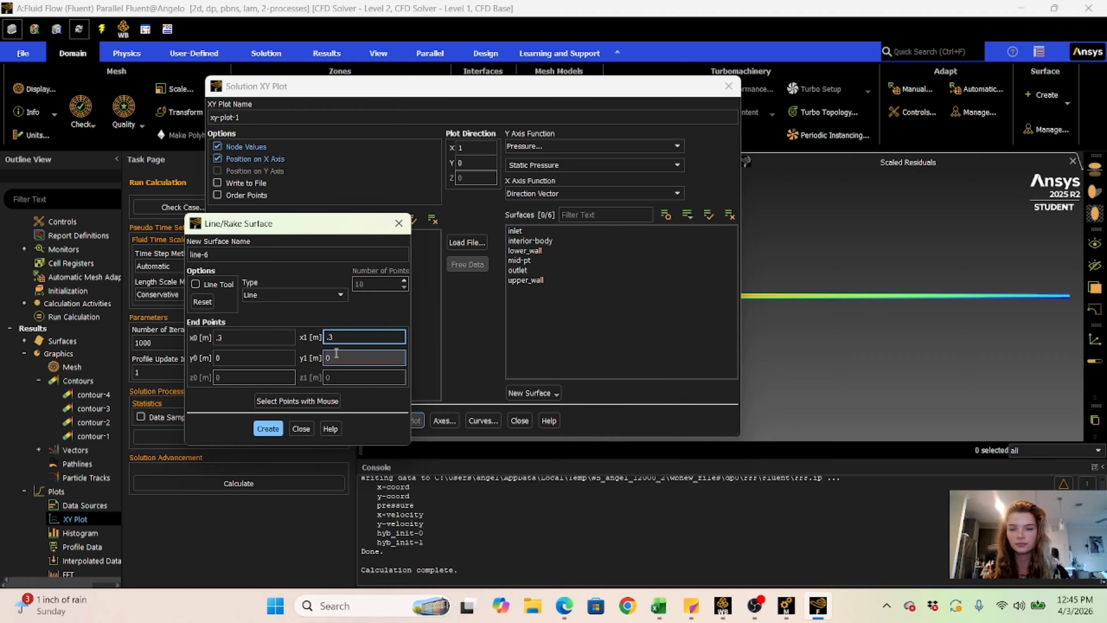
# - Set the second end point's y coordinate to 0.002 m, create the line and close its settings
pyautogui.click(347, 355)
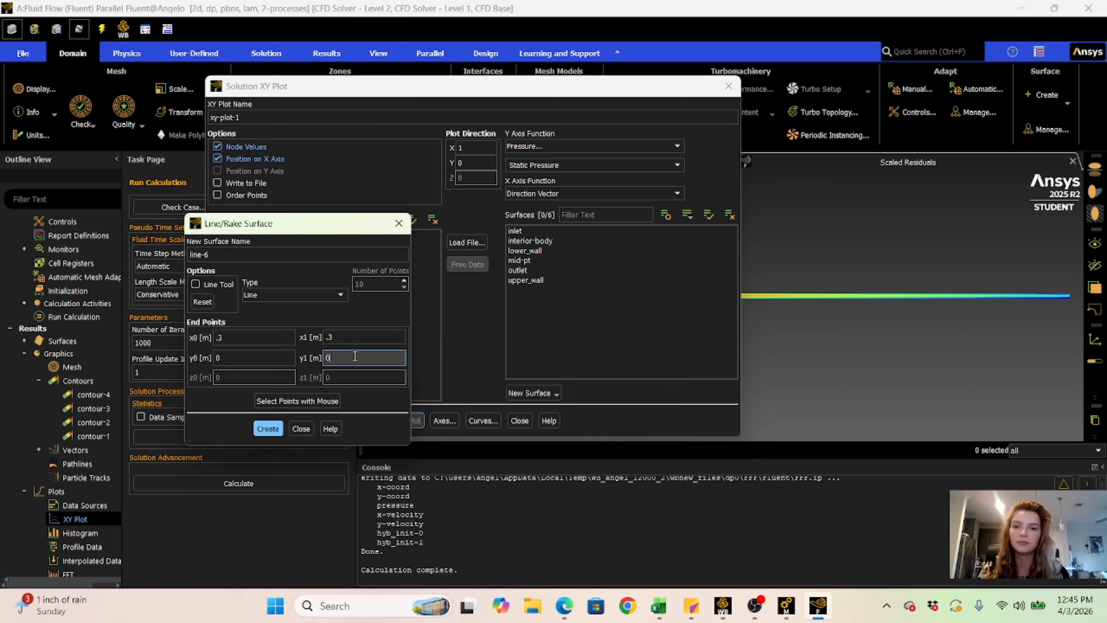
pyautogui.press('BackSpace')
pyautogui.write('0.002')
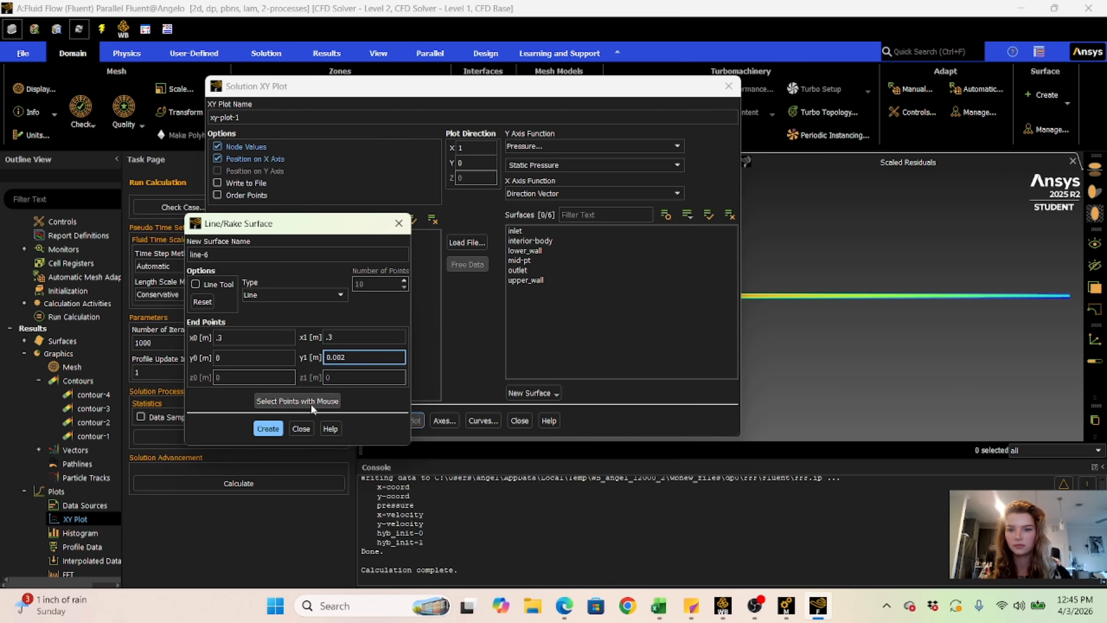
pyautogui.click(268, 428)
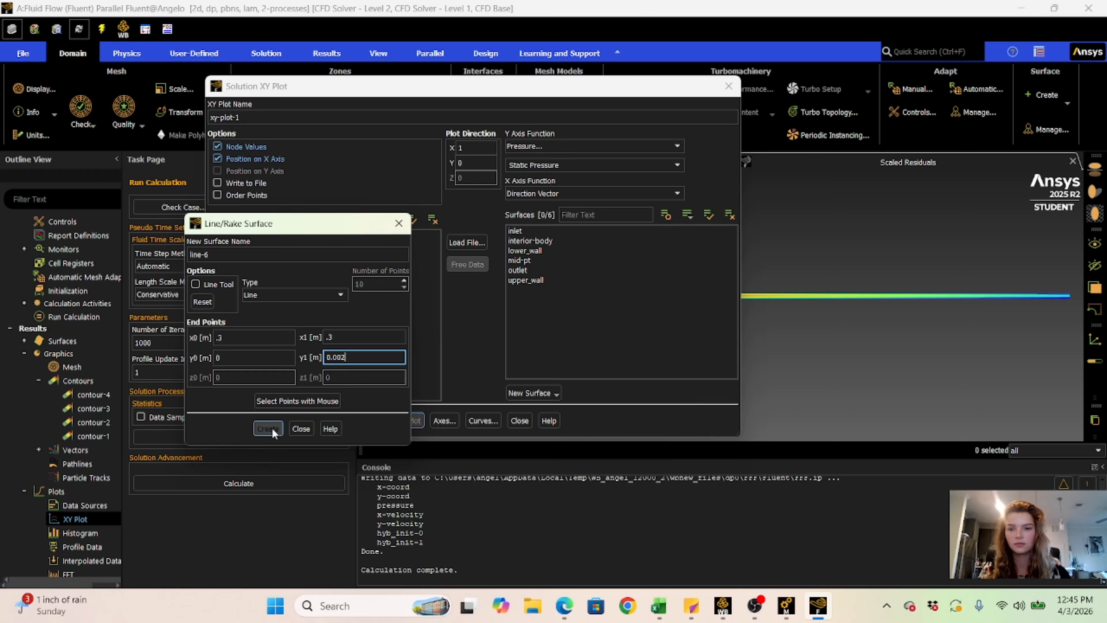
pyautogui.click(300, 428)
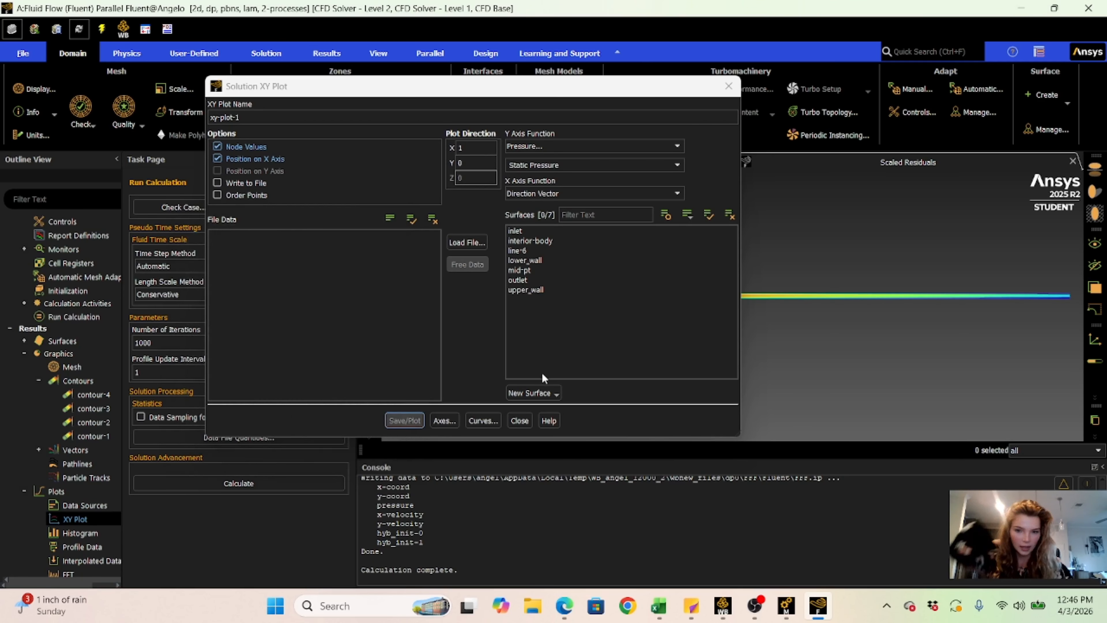
# - Choose Velocity as the Y axis function, and switch the plot's position option from the X axis to the Y axis
pyautogui.click(545, 144)
pyautogui.click(539, 180)
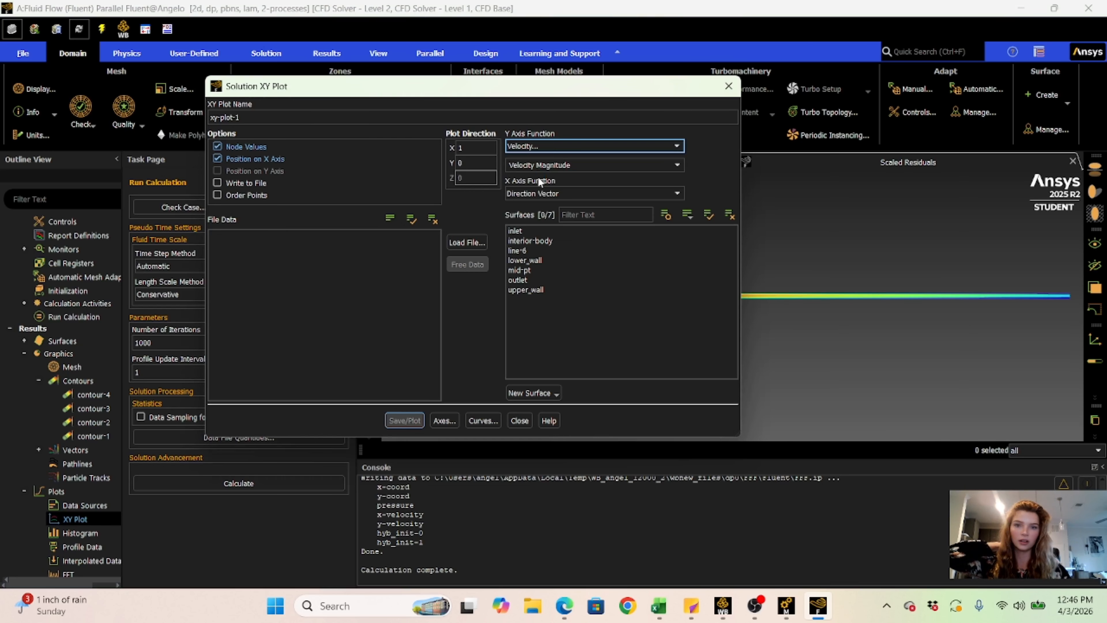
pyautogui.click(219, 158)
pyautogui.click(217, 170)
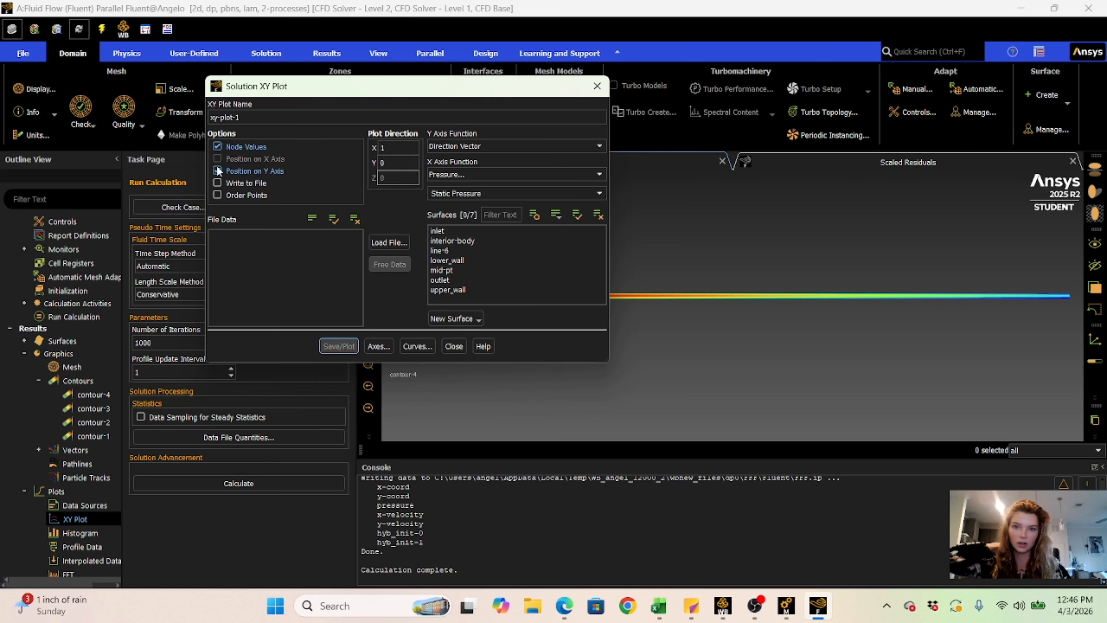
# - Set the plot direction to X 0 and Y 1
pyautogui.doubleClick(387, 146)
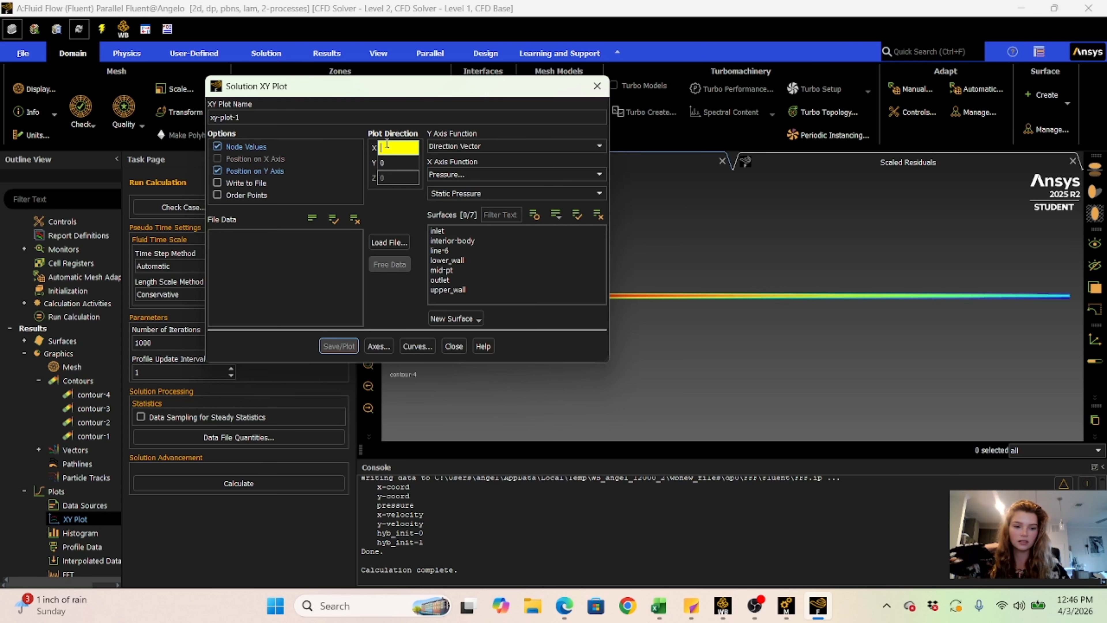
pyautogui.write('0')
pyautogui.doubleClick(394, 161)
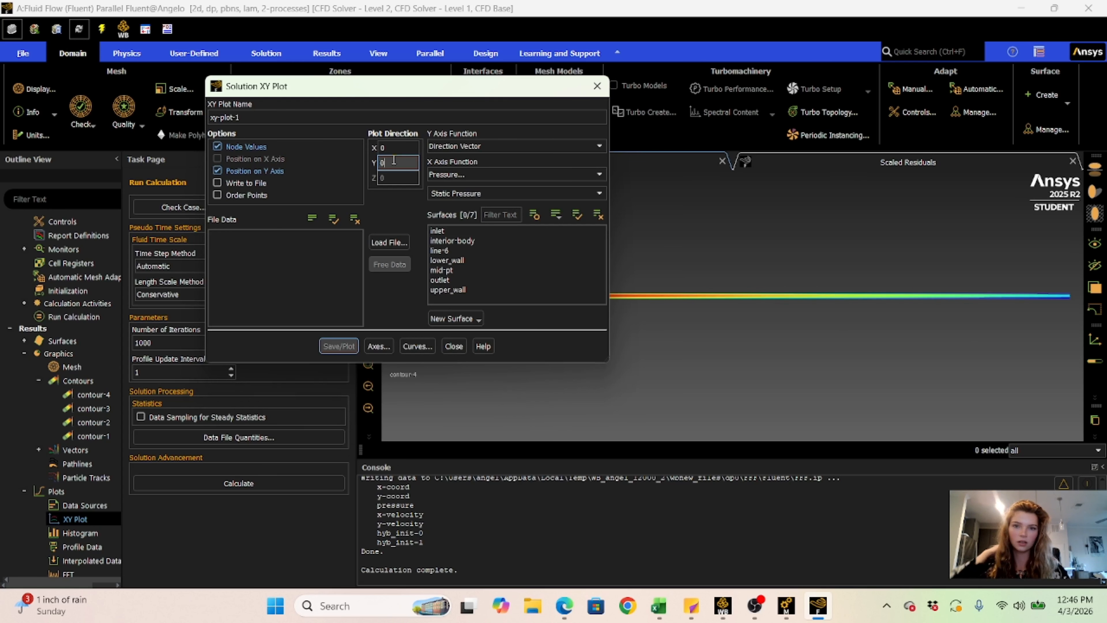
pyautogui.press('BackSpace')
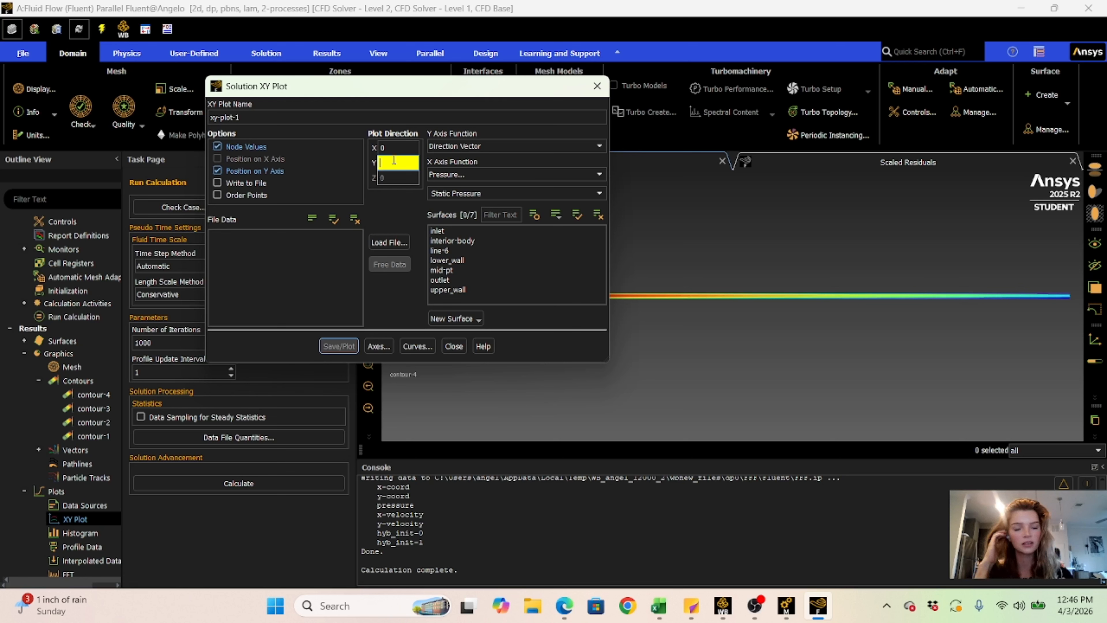
pyautogui.write('1')
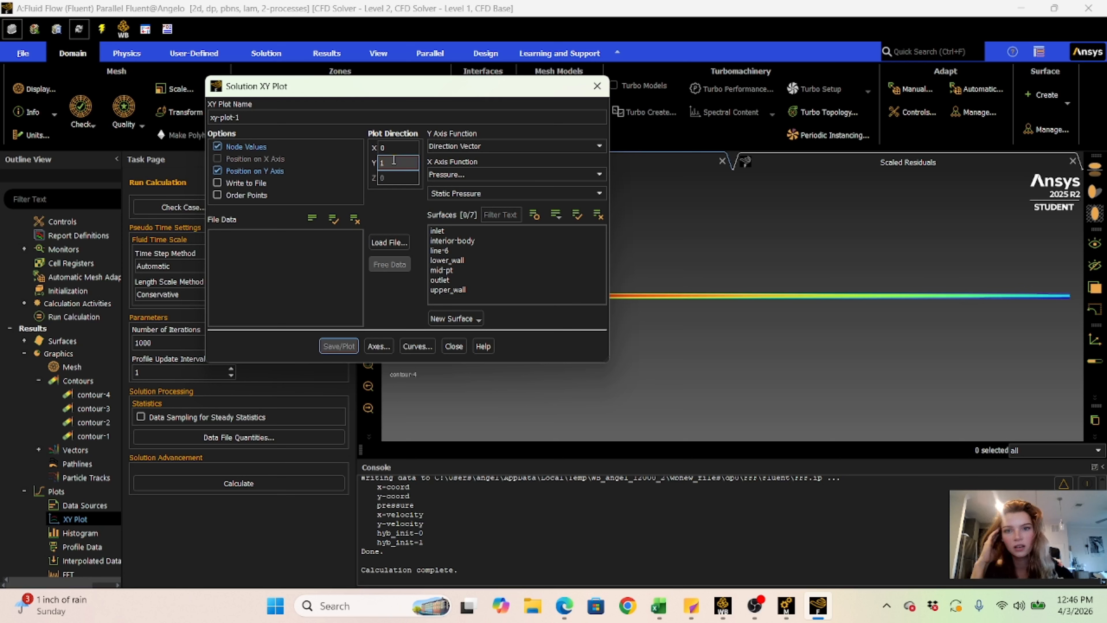
# - Choose Velocity as the X axis function of the XY plot
pyautogui.click(432, 175)
pyautogui.click(453, 145)
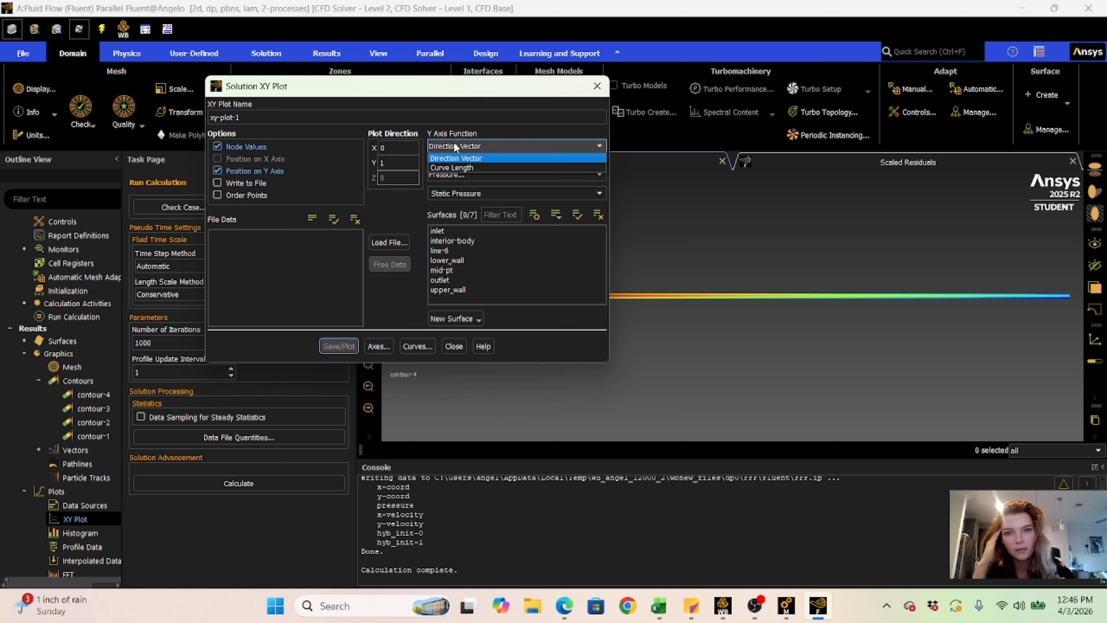
pyautogui.click(449, 174)
pyautogui.click(449, 175)
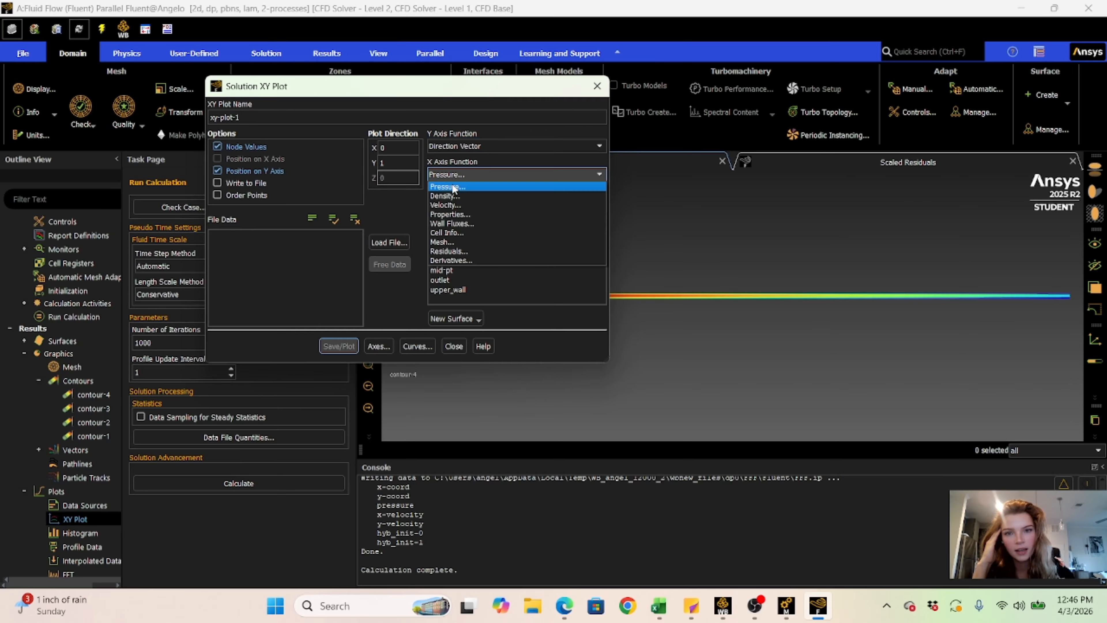
pyautogui.click(454, 206)
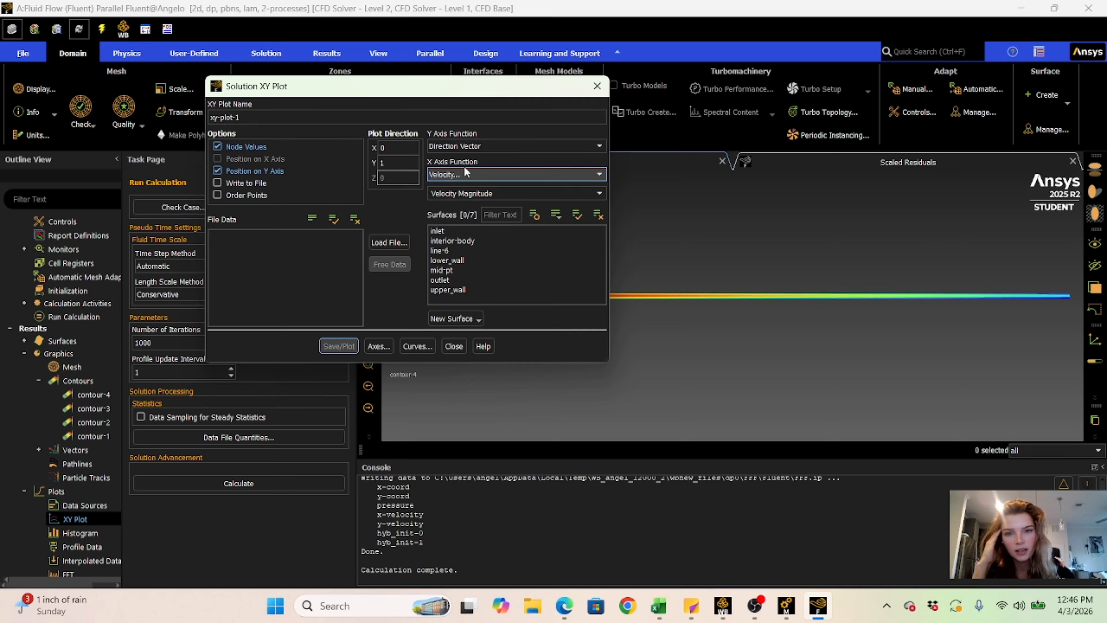
# - Select the mid-pt and line-6 surfaces for the XY plot
pyautogui.click(448, 267)
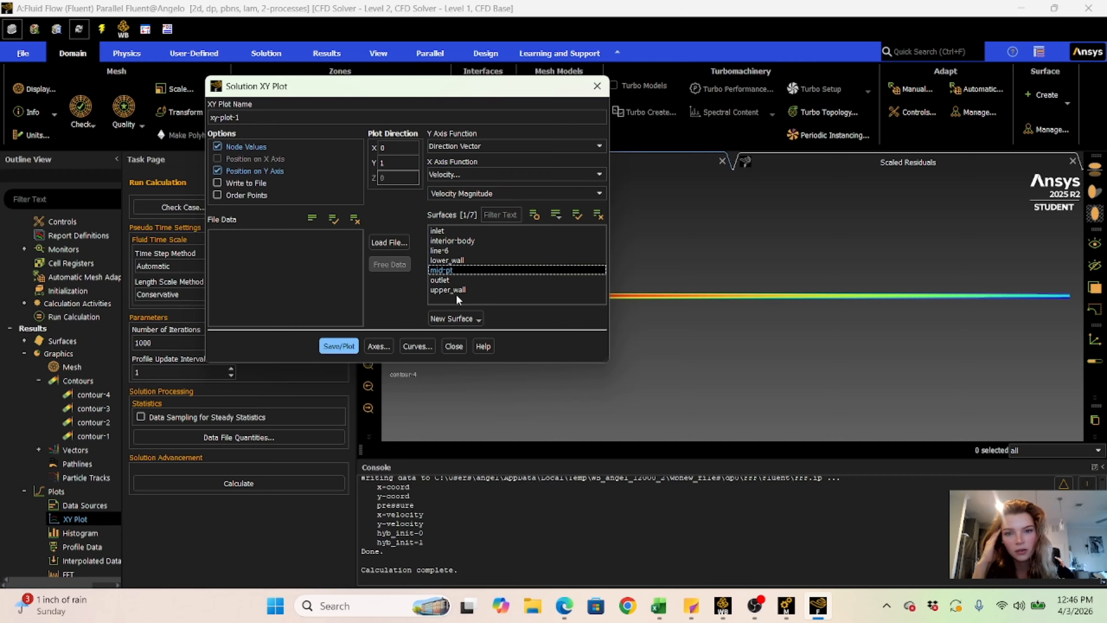
pyautogui.rightClick(448, 254)
pyautogui.click(434, 252)
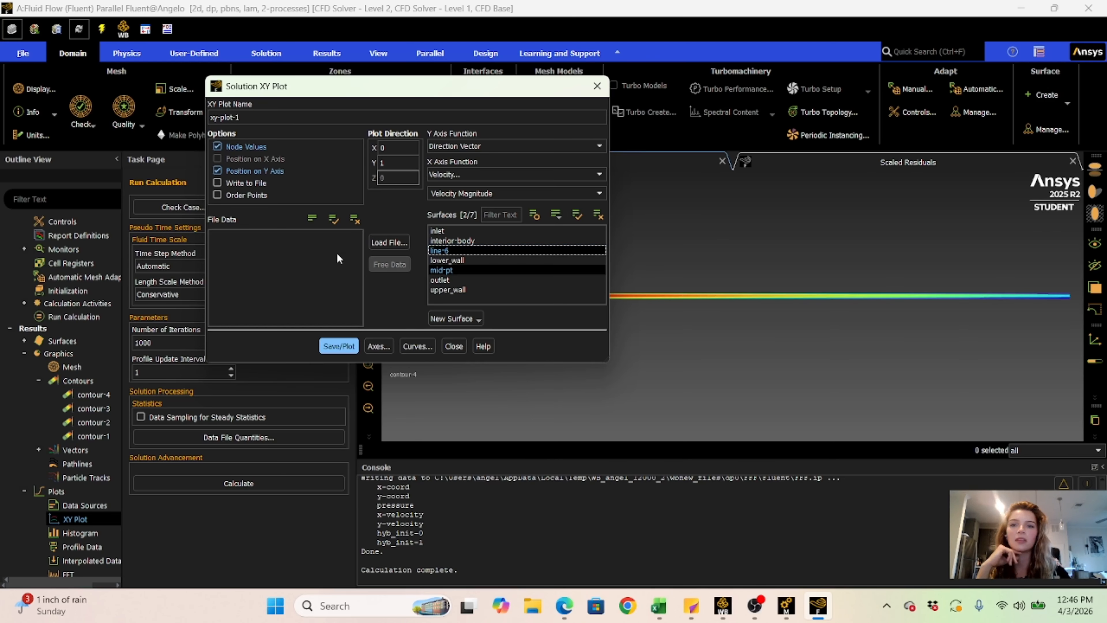
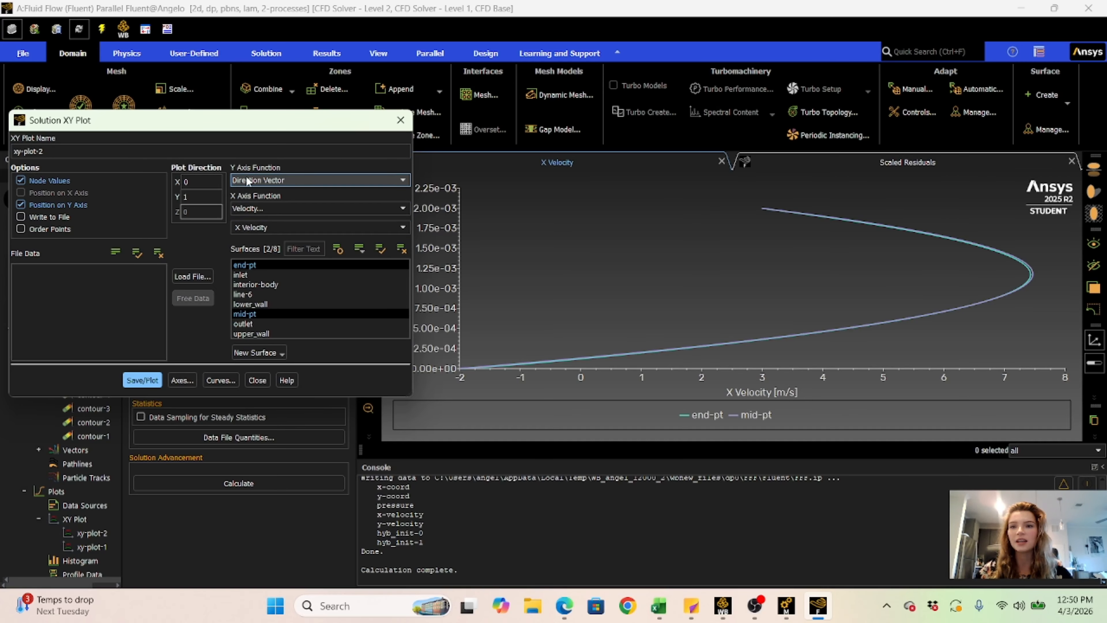
# - Capture an image of the X Velocity profile plot with the Snipping Tool, and close the XY plot settings
pyautogui.click(282, 226)
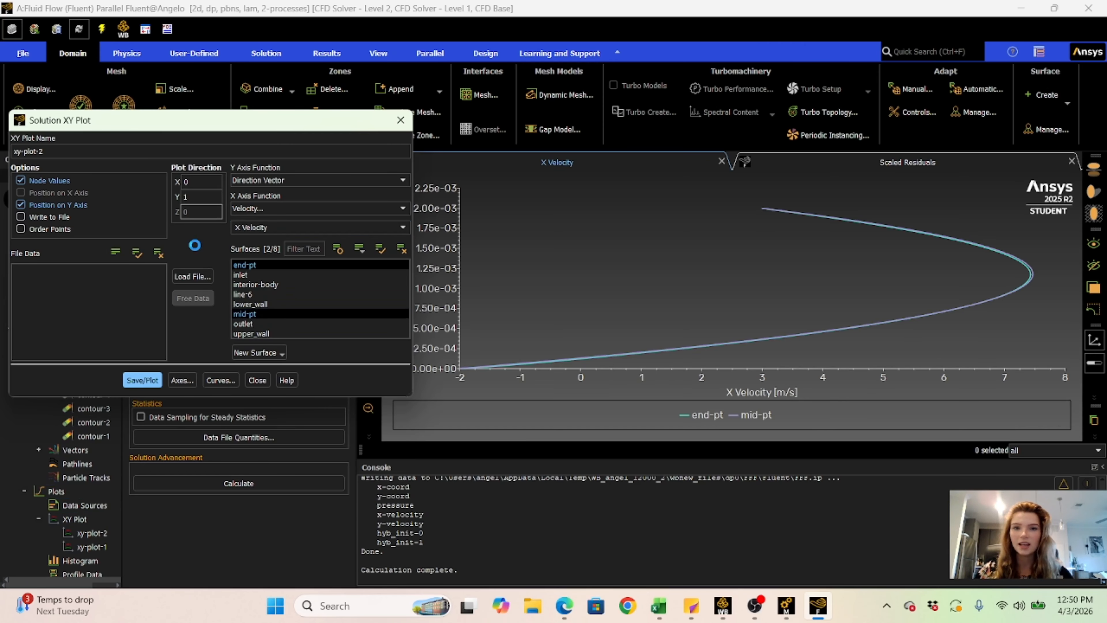
pyautogui.moveTo(307, 124); pyautogui.dragTo(257, 117)
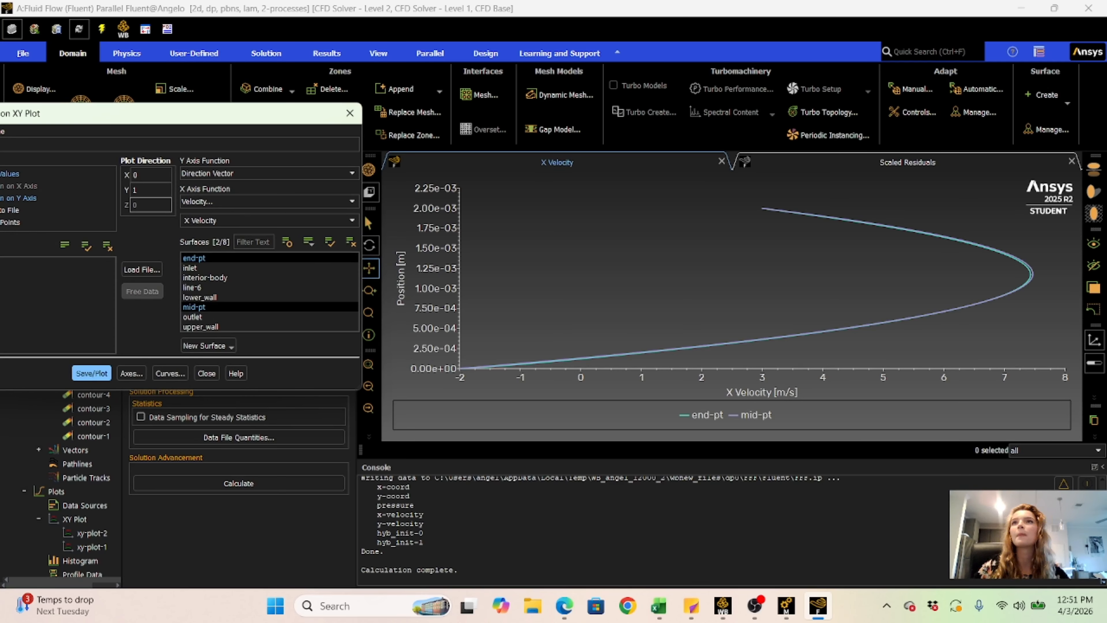
pyautogui.click(354, 605)
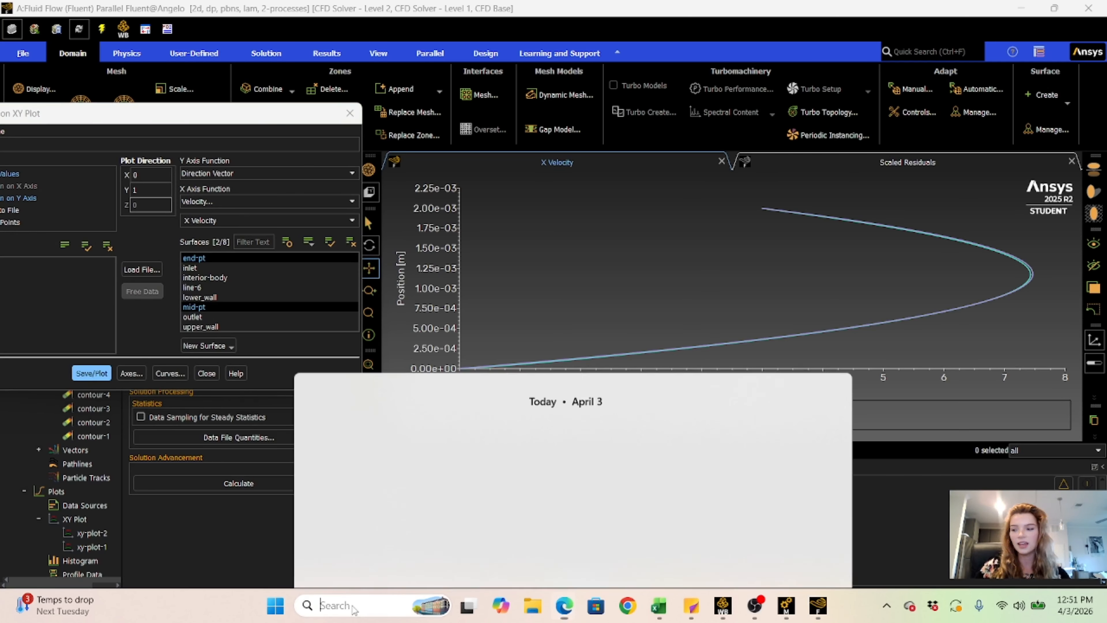
pyautogui.click(587, 318)
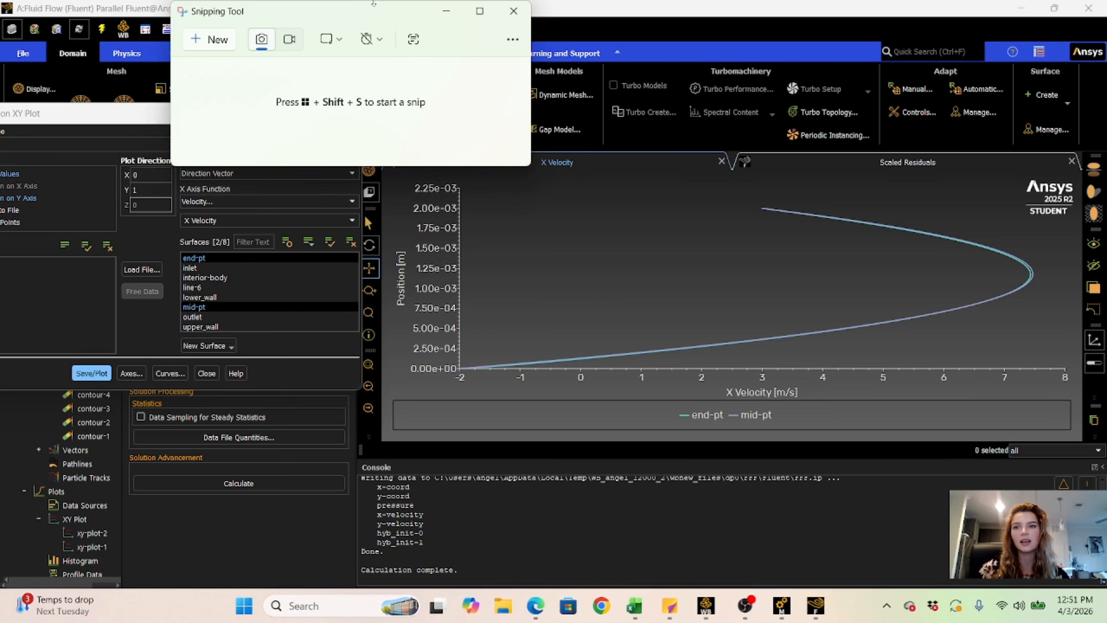
pyautogui.click(217, 42)
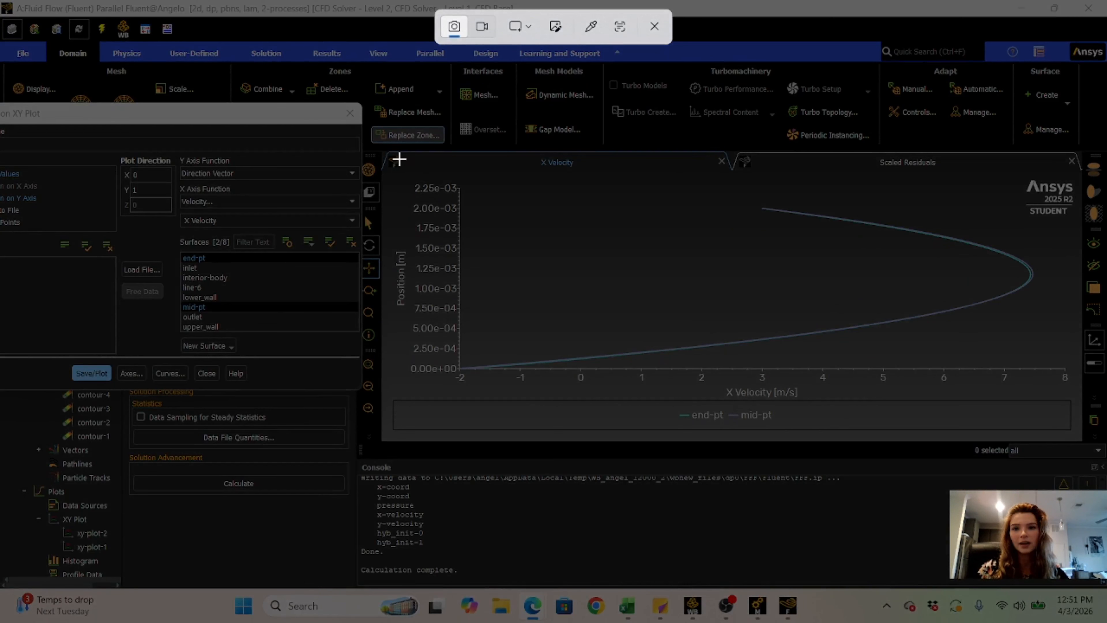
pyautogui.moveTo(390, 155); pyautogui.dragTo(1078, 429)
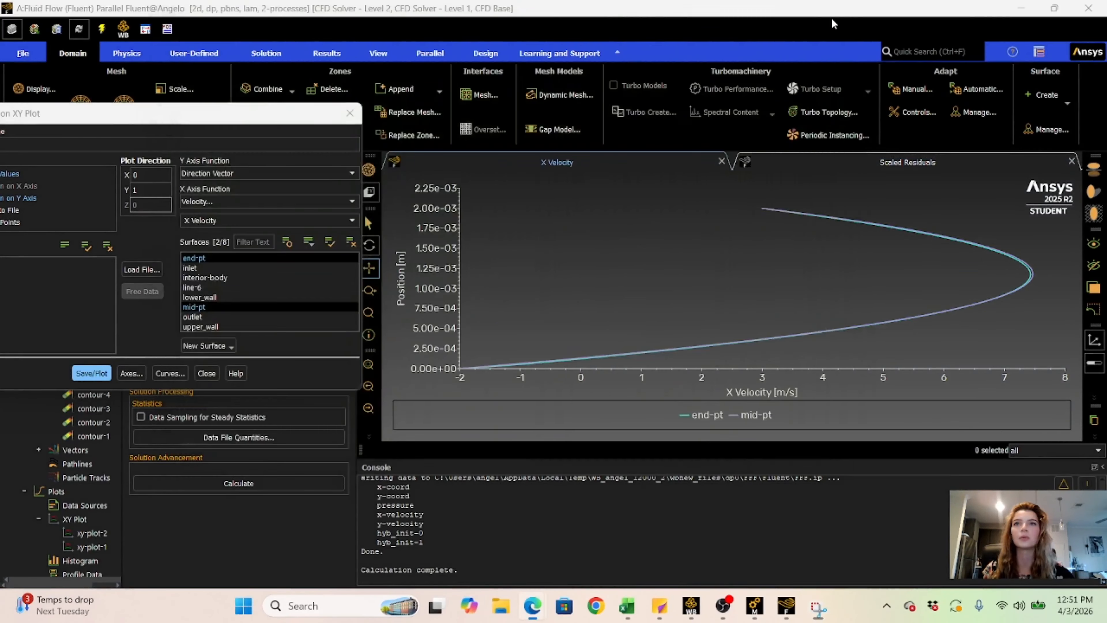
pyautogui.click(829, 11)
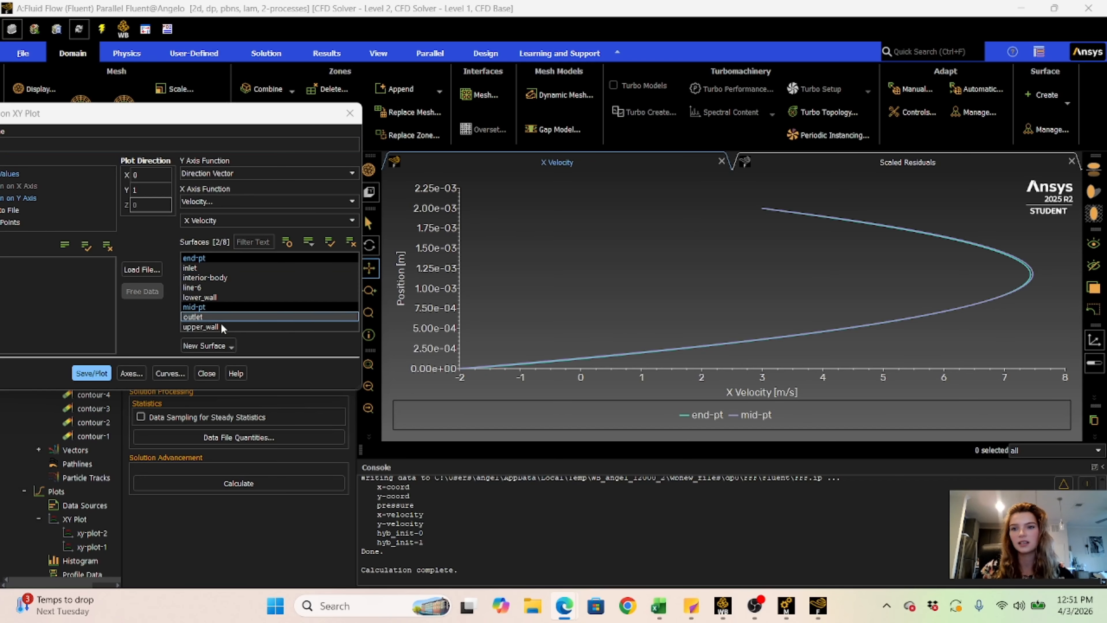
pyautogui.click(206, 373)
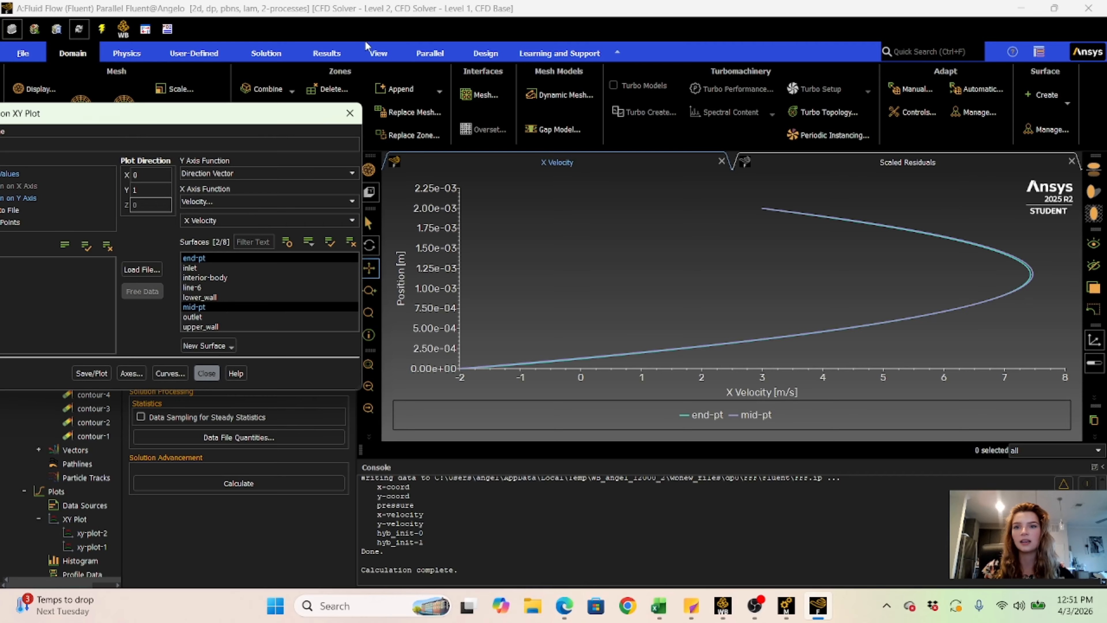
pyautogui.click(350, 113)
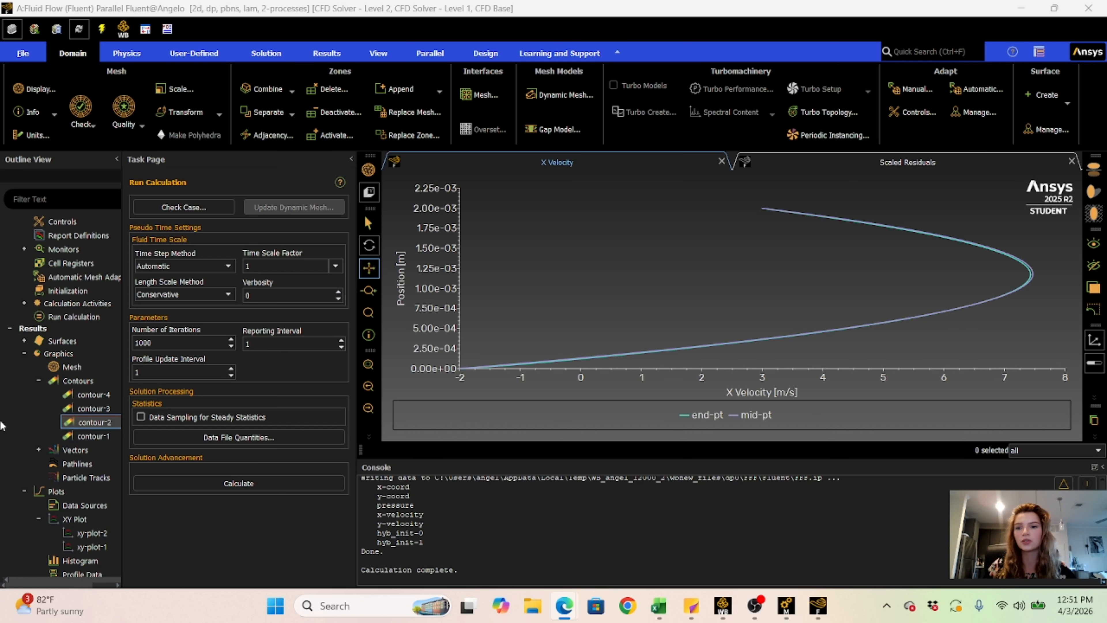
# - Open the Surface Integrals report from the Results reports
pyautogui.scroll(-3, 82, 414)
pyautogui.click(81, 387)
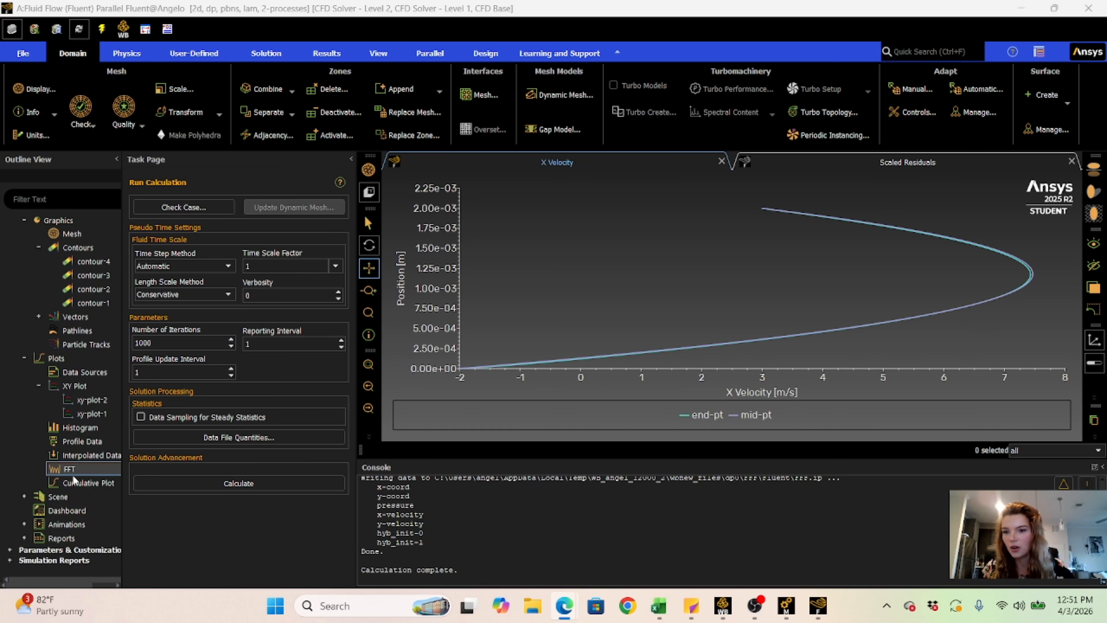
pyautogui.click(74, 417)
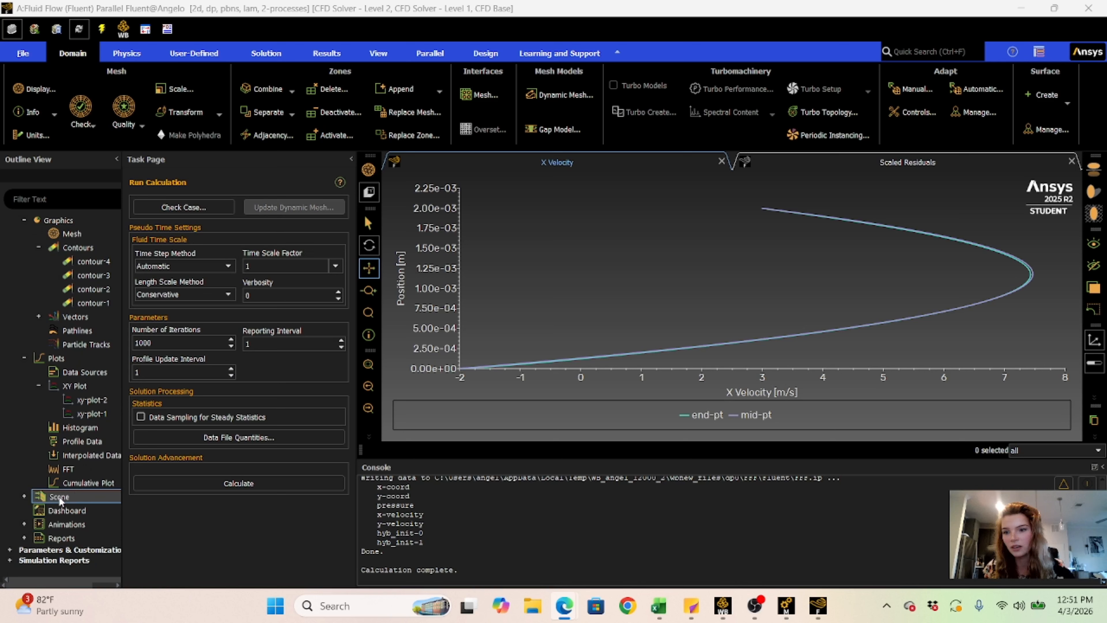
pyautogui.click(24, 538)
pyautogui.doubleClick(82, 525)
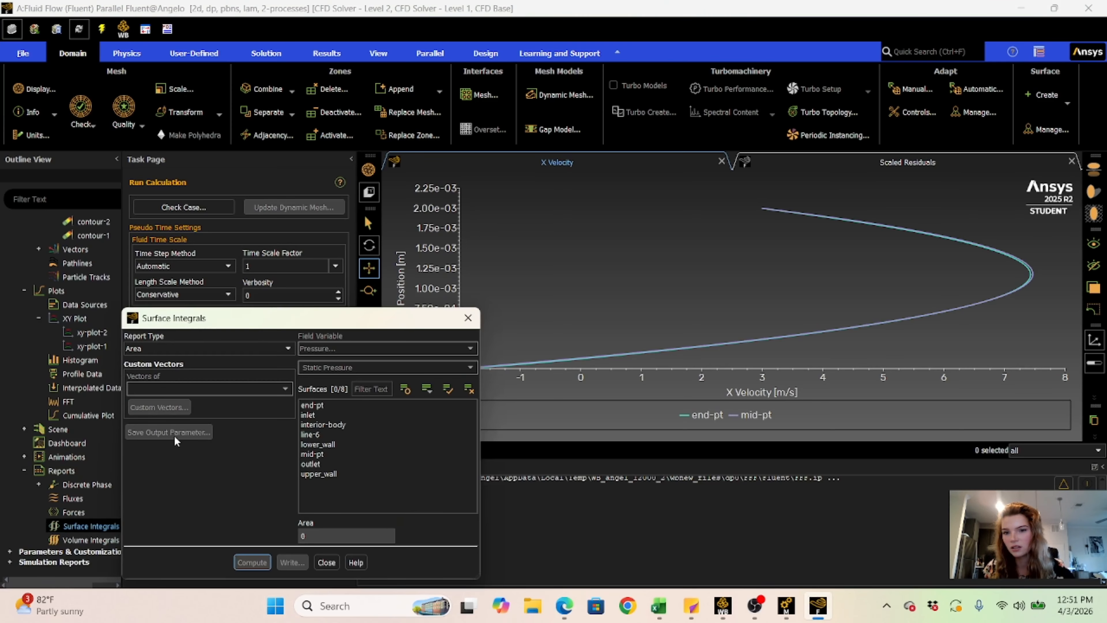
# - Set the surface integral report type to Vertex Maximum and its field variable to Velocity Magnitude
pyautogui.moveTo(233, 320); pyautogui.dragTo(158, 141)
pyautogui.click(166, 168)
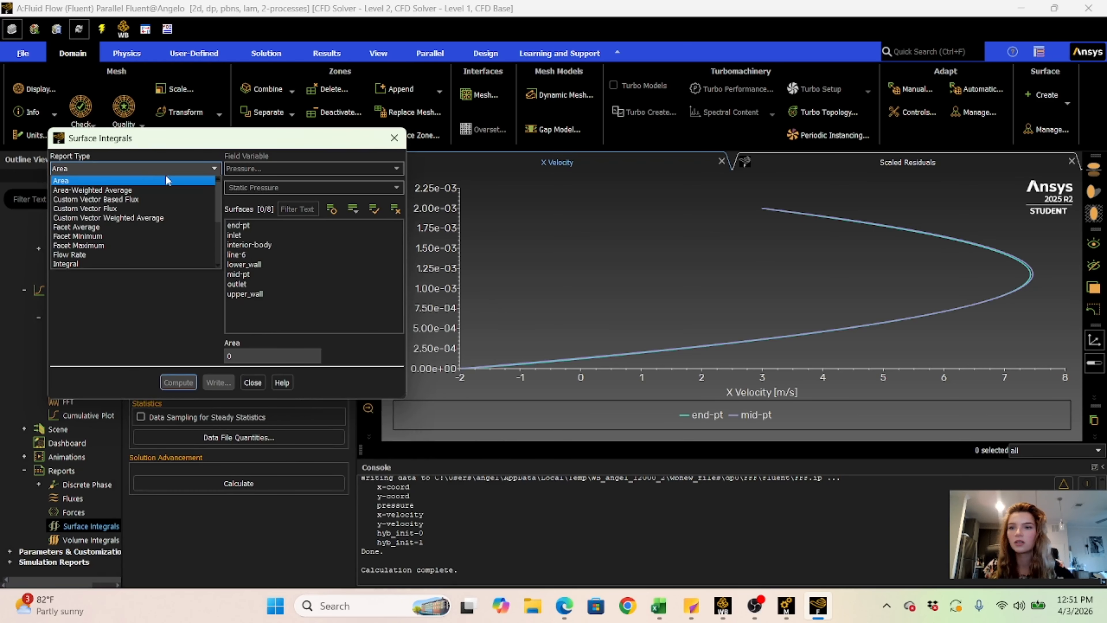
pyautogui.scroll(-4, 162, 219)
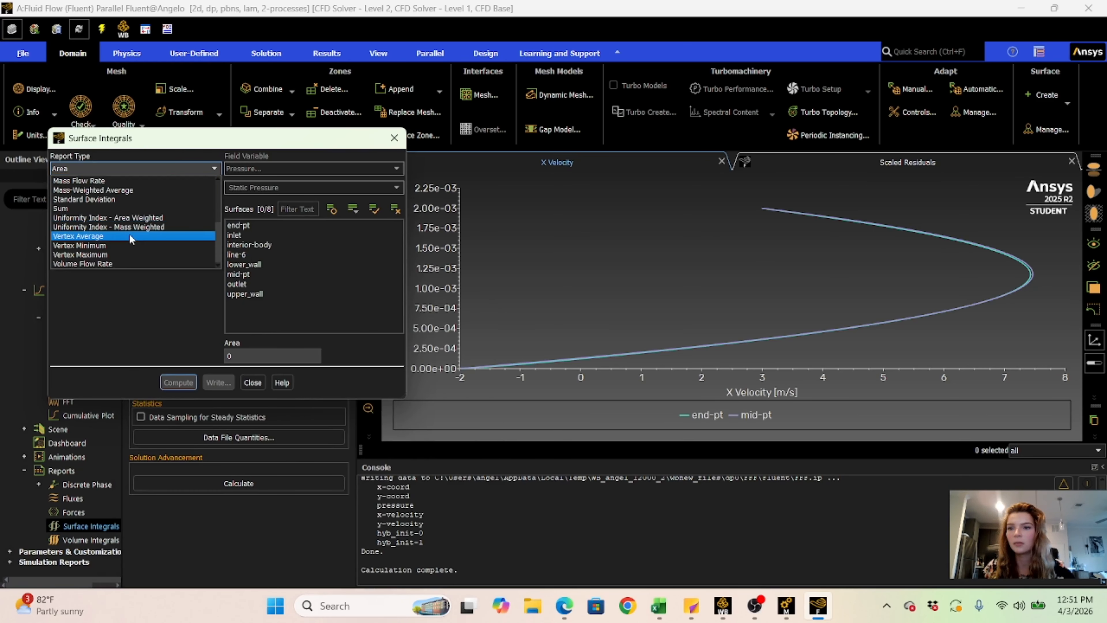
pyautogui.click(105, 257)
pyautogui.click(247, 169)
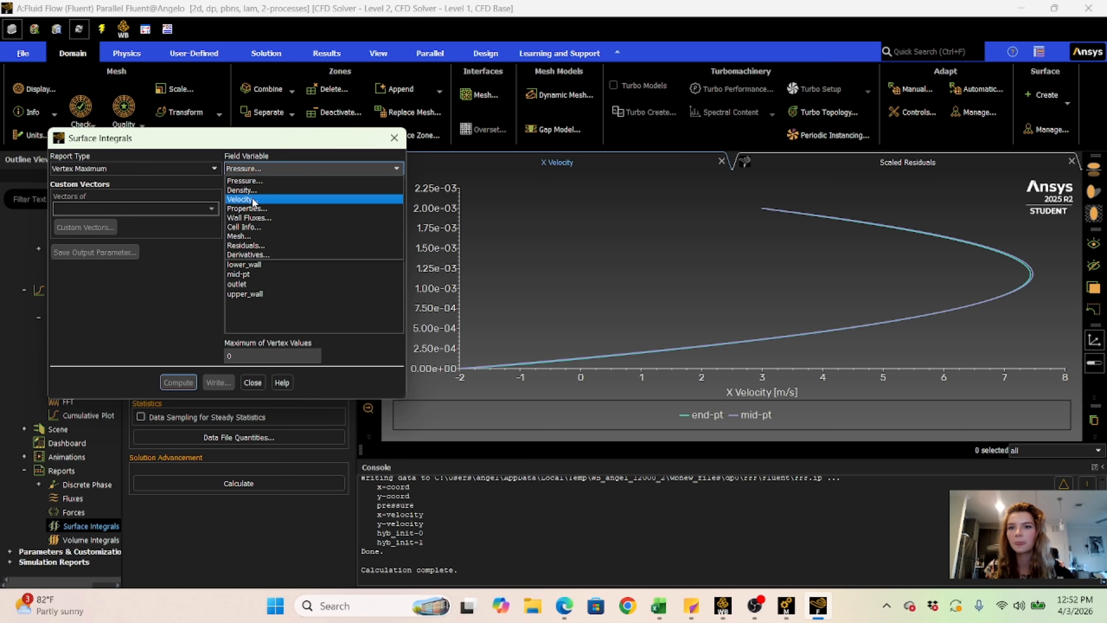
pyautogui.click(253, 200)
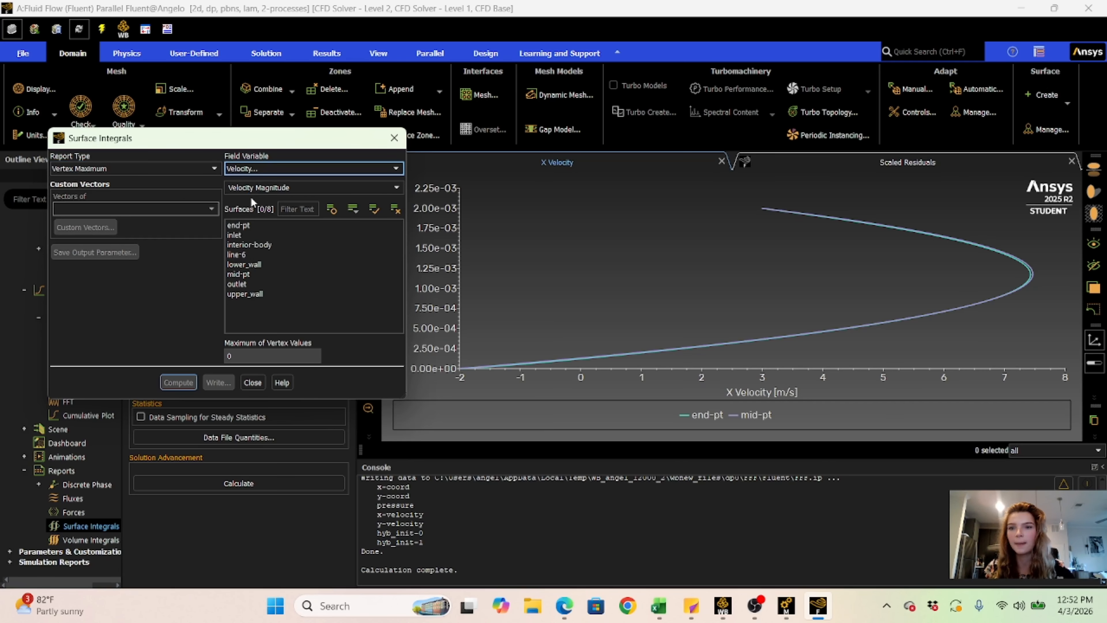
# - Select the inlet, interior-body, lower_wall, outlet and upper_wall surfaces and compute the maximum vertex values
pyautogui.click(258, 223)
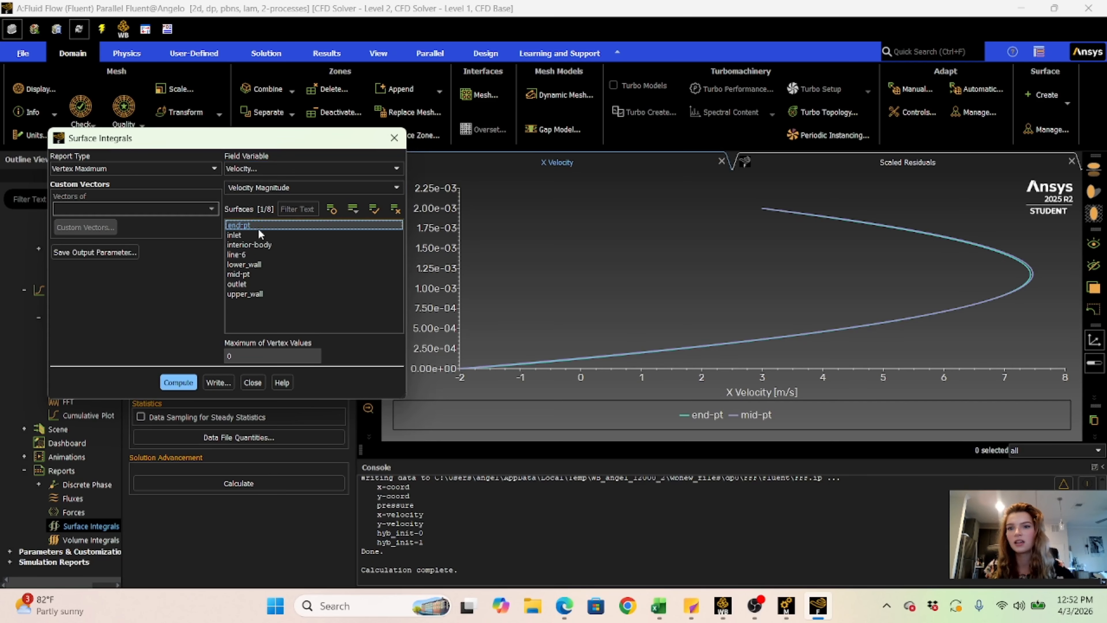
pyautogui.click(258, 232)
pyautogui.click(258, 245)
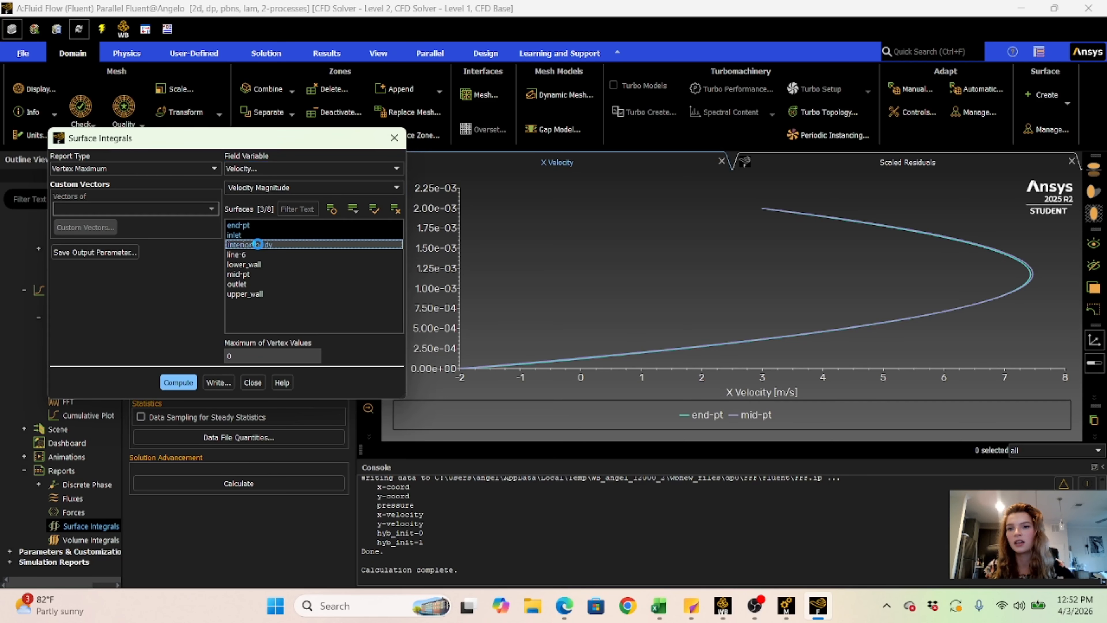
pyautogui.click(257, 225)
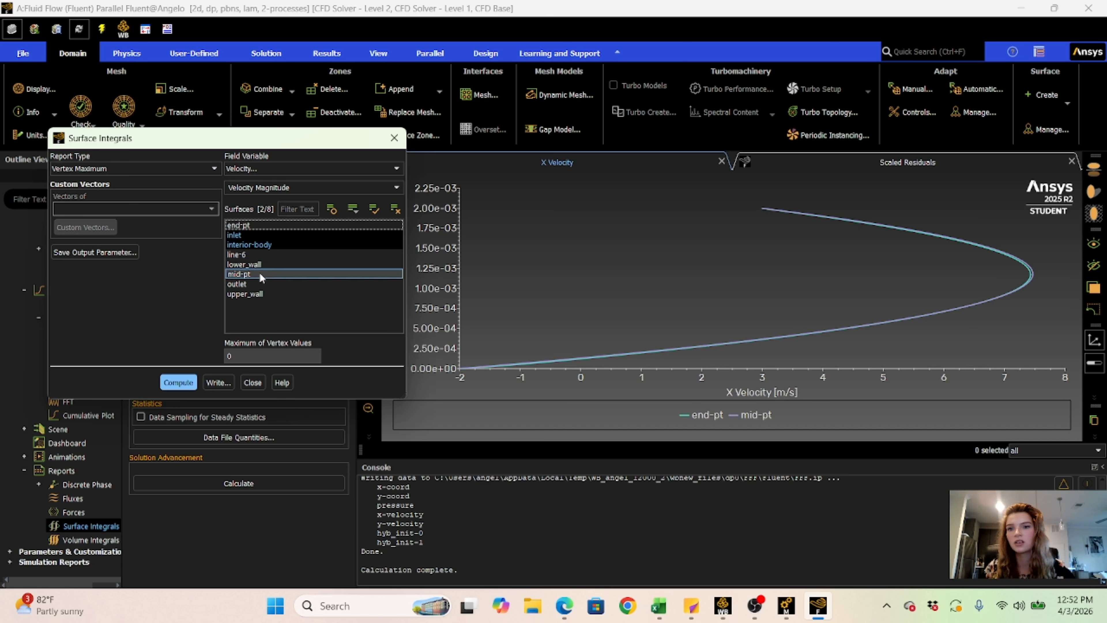
pyautogui.click(256, 293)
pyautogui.click(257, 284)
pyautogui.click(251, 264)
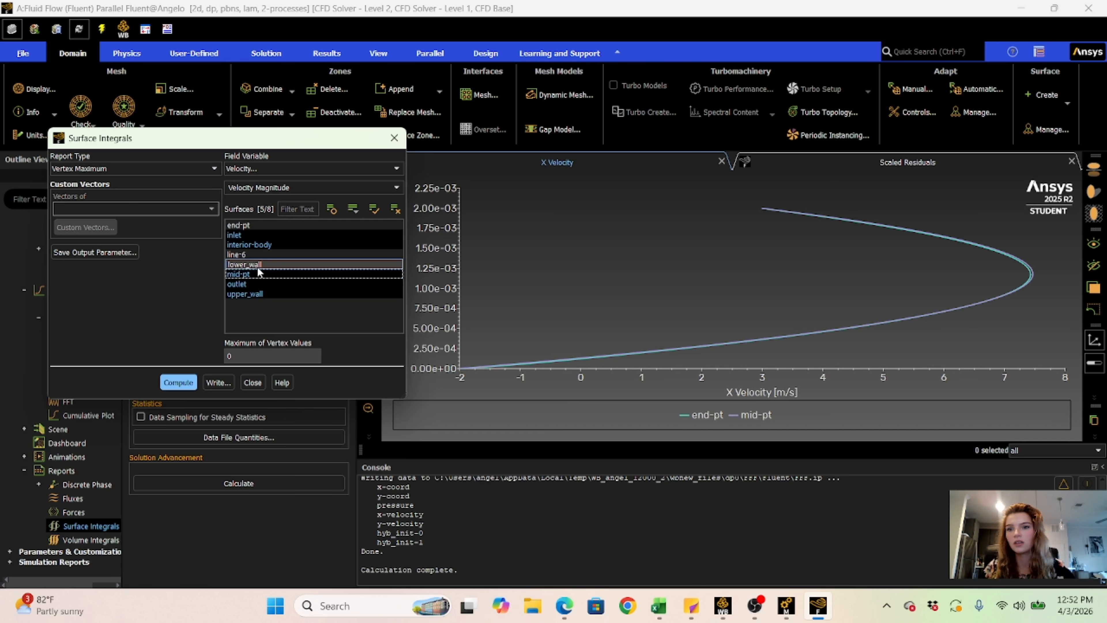
pyautogui.click(179, 383)
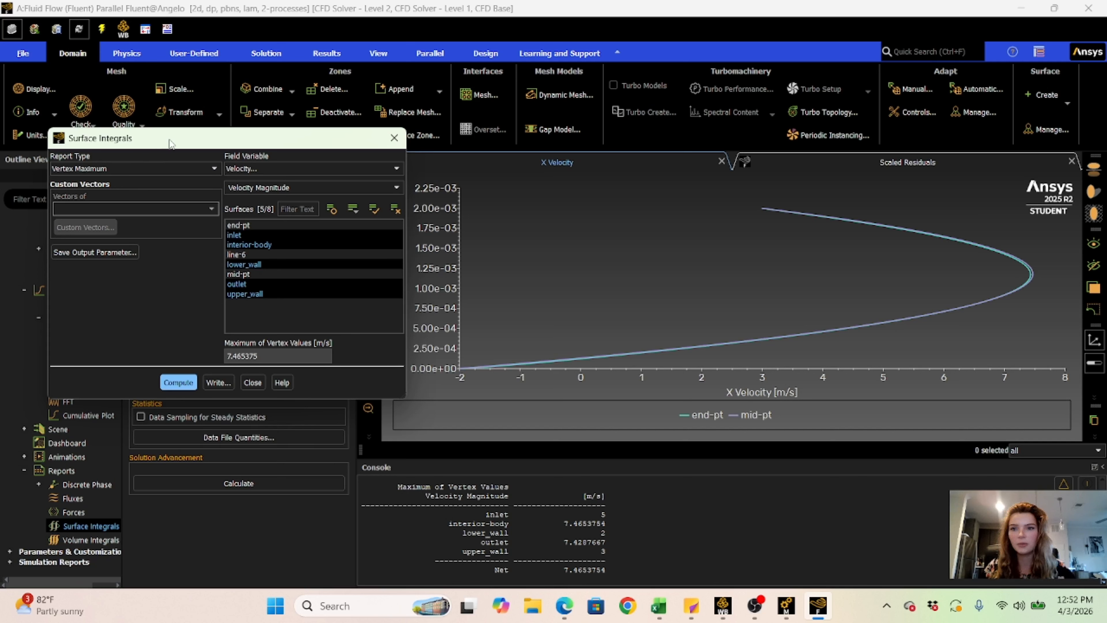
# - Compare the computed maximum velocity with the peak of the curves on the X Velocity plot
pyautogui.moveTo(170, 129)
pyautogui.mouseDown()
pyautogui.moveTo(161, 218)
pyautogui.moveTo(173, 94)
pyautogui.moveTo(173, 136)
pyautogui.moveTo(180, 111)
pyautogui.mouseUp()
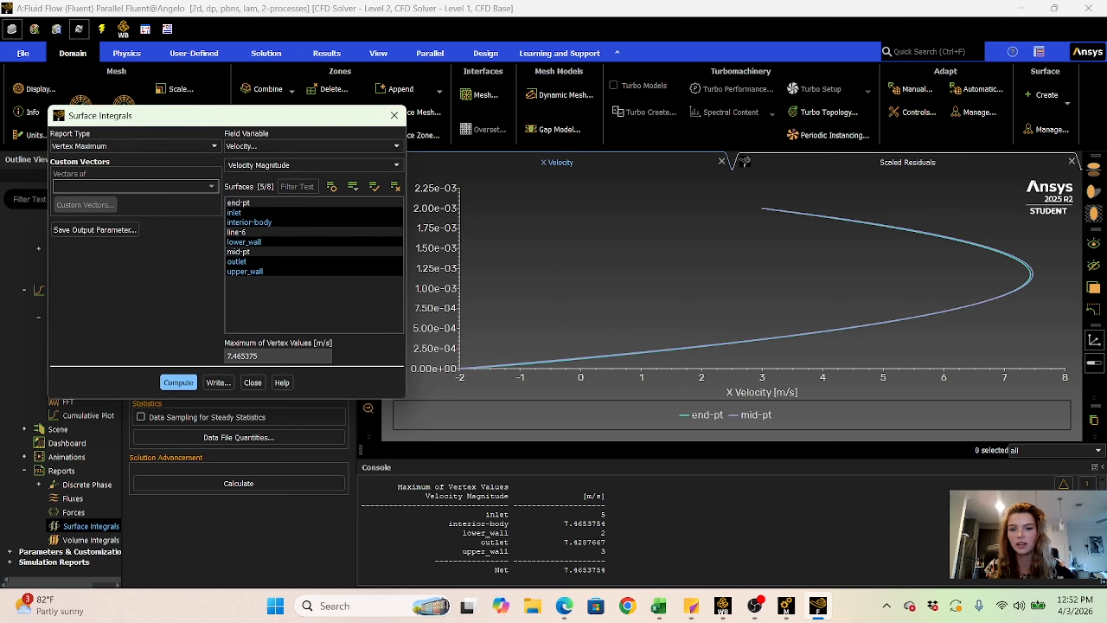
pyautogui.click(230, 356)
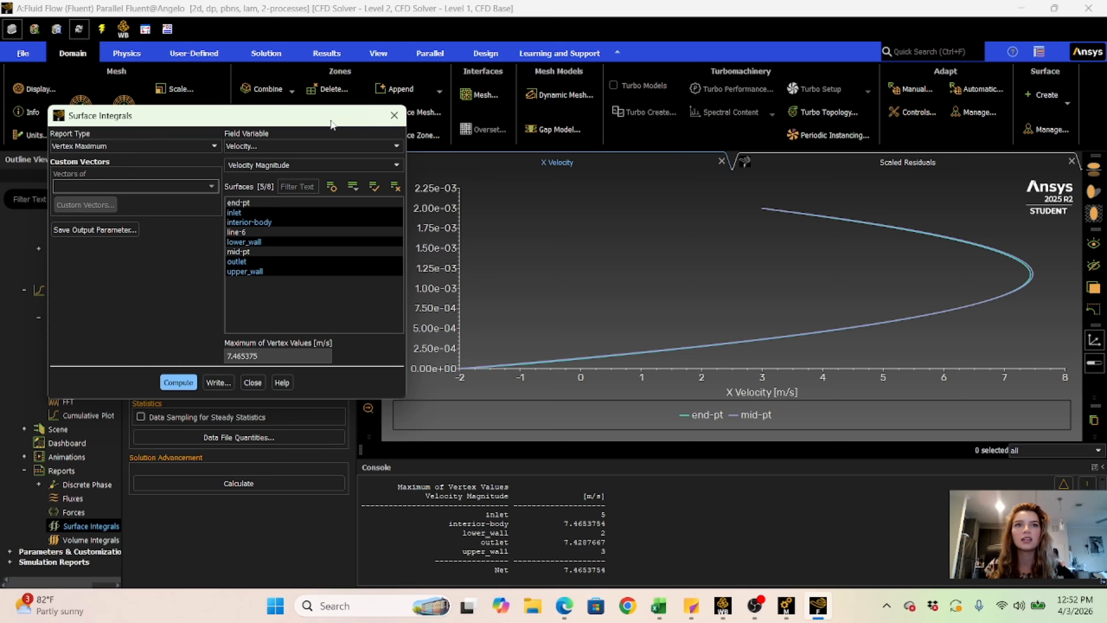
pyautogui.moveTo(327, 114); pyautogui.dragTo(337, 152)
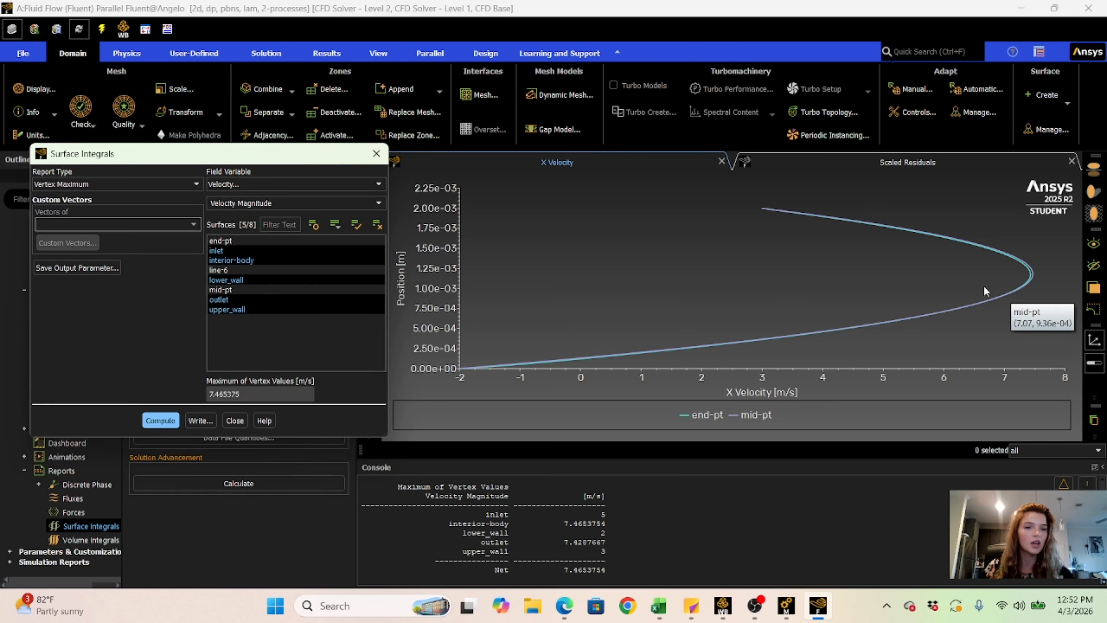
pyautogui.moveTo(1031, 273)
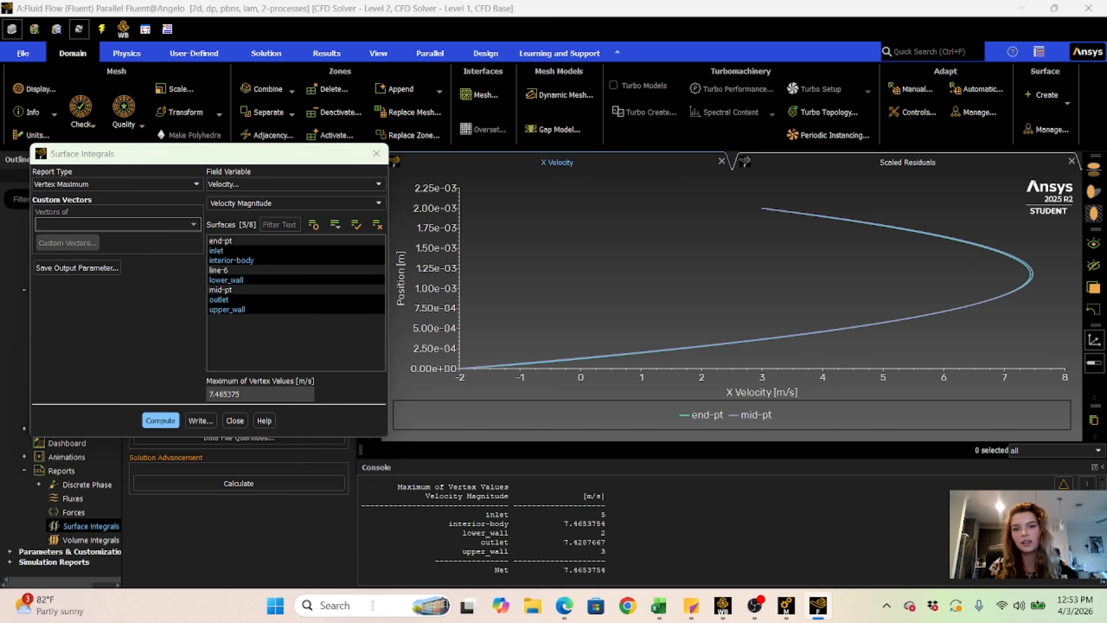
pyautogui.click(344, 605)
pyautogui.click(549, 331)
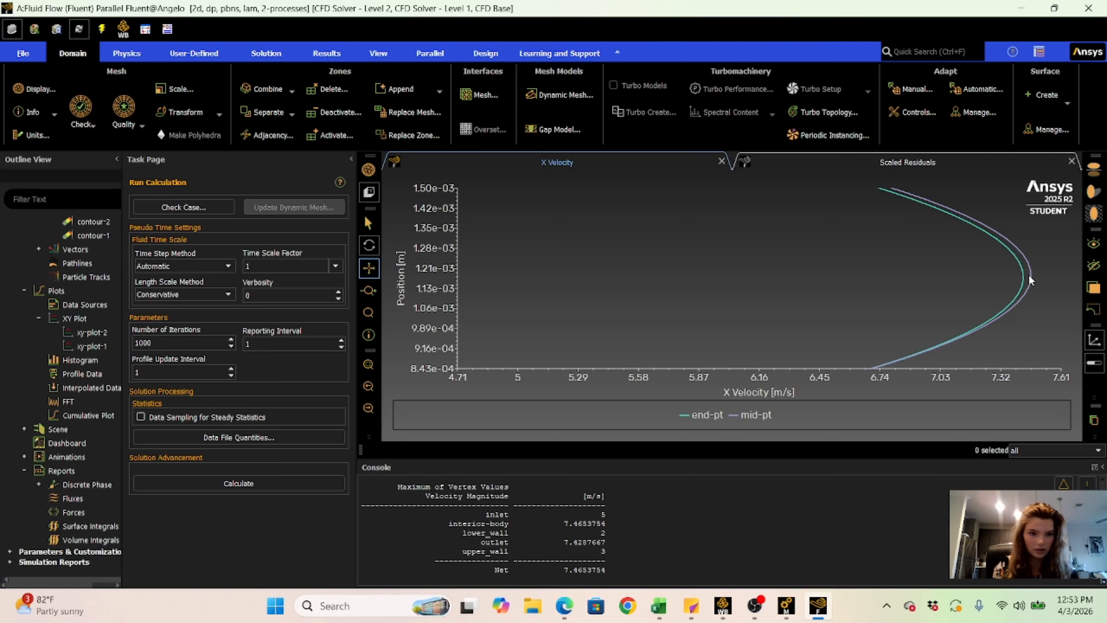
# - Read the velocity and height at the peak of the mid-pt curve on the X Velocity plot
pyautogui.scroll(3, 1028, 274)
pyautogui.scroll(2, 1028, 274)
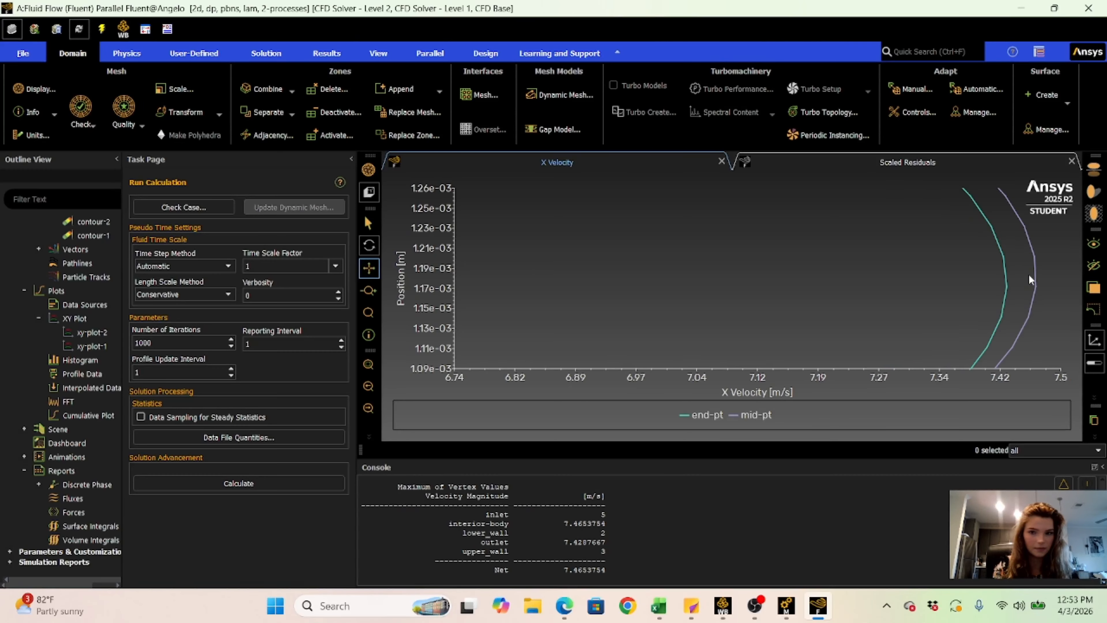
pyautogui.moveTo(1035, 267)
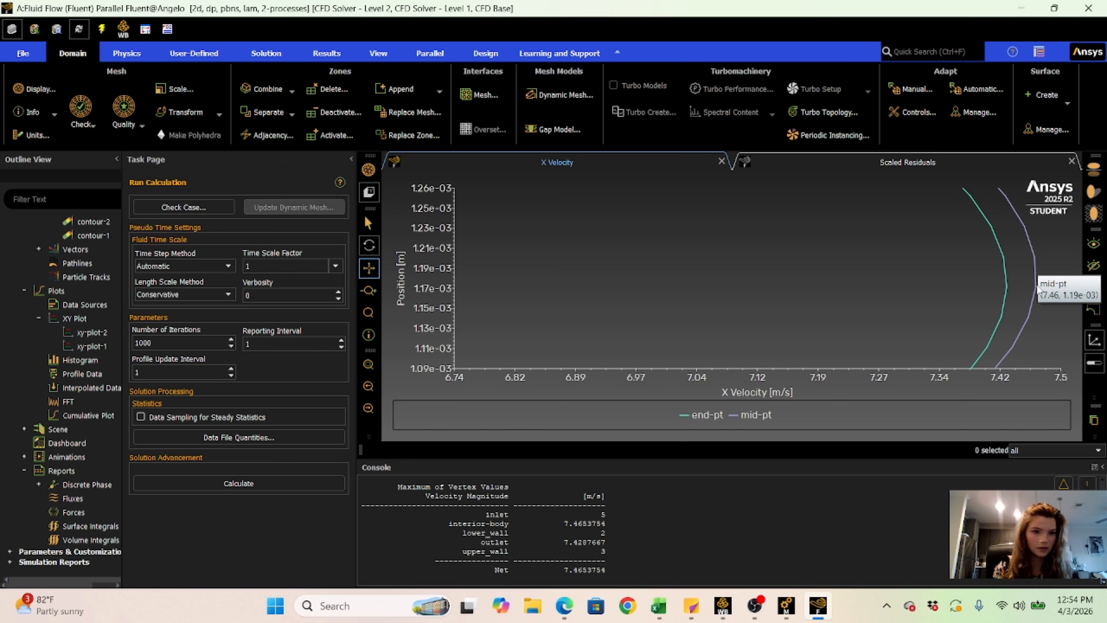
pyautogui.moveTo(1035, 287)
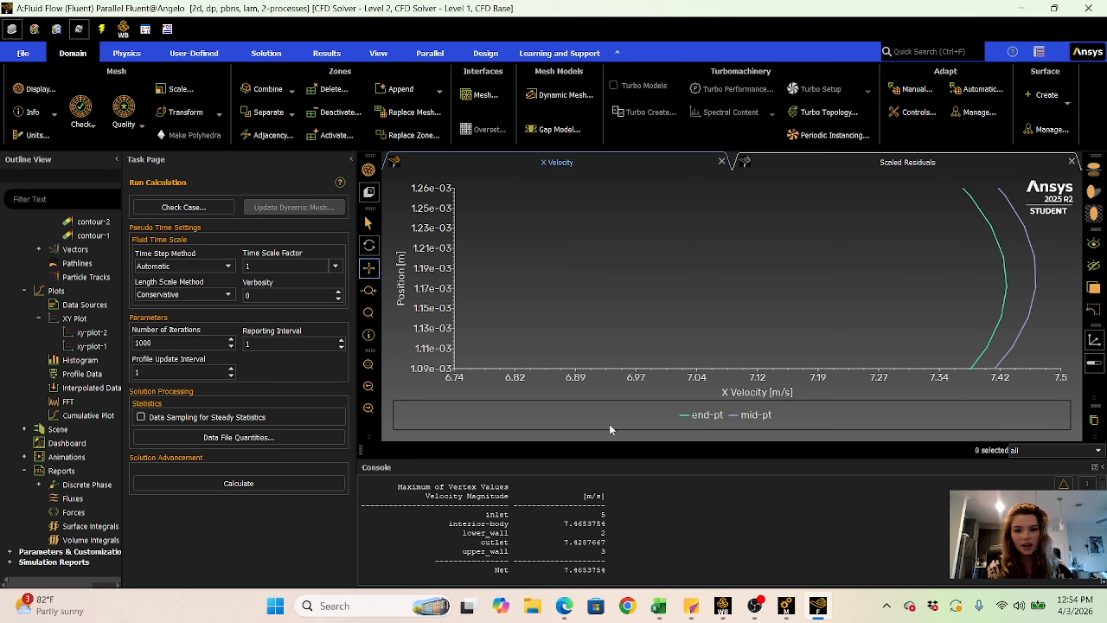
# - Switch to the Project 3 assignment page in Microsoft Edge and review its flow conditions and the pressure gradient requirement
pyautogui.click(340, 605)
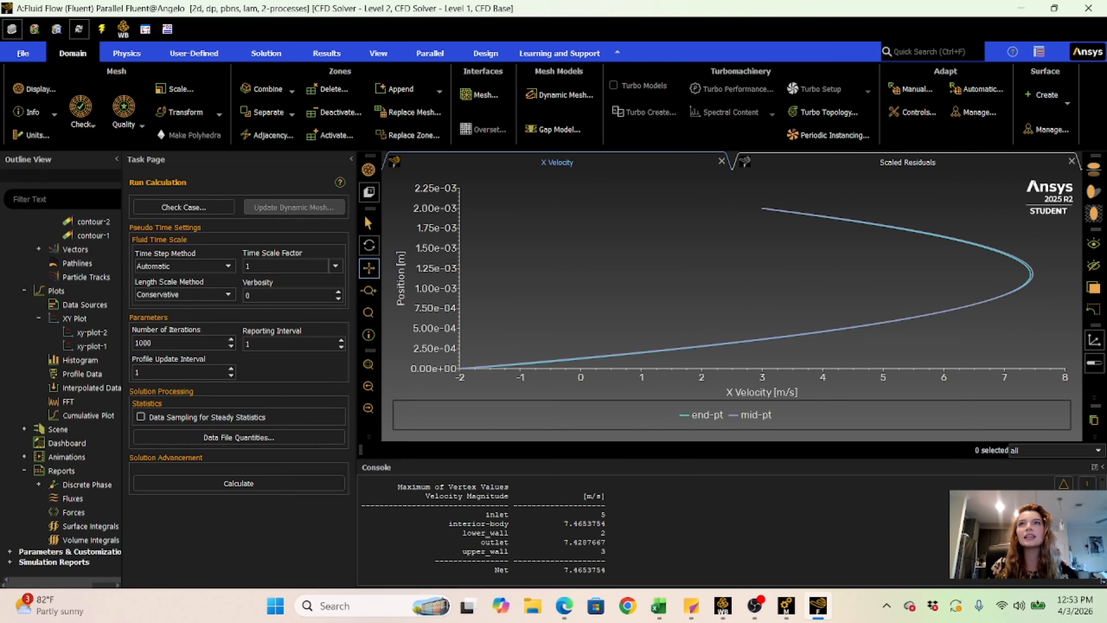
pyautogui.moveTo(472, 622); pyautogui.dragTo(219, 56)
pyautogui.click(928, 64)
pyautogui.scroll(-6, 233, 248)
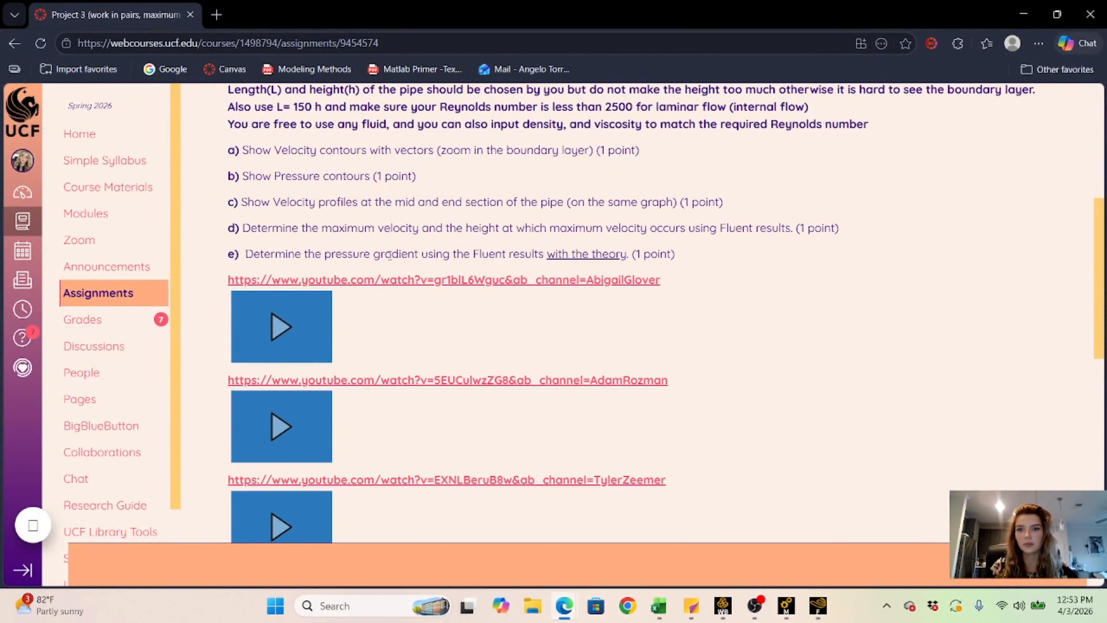
pyautogui.moveTo(548, 256); pyautogui.dragTo(626, 257)
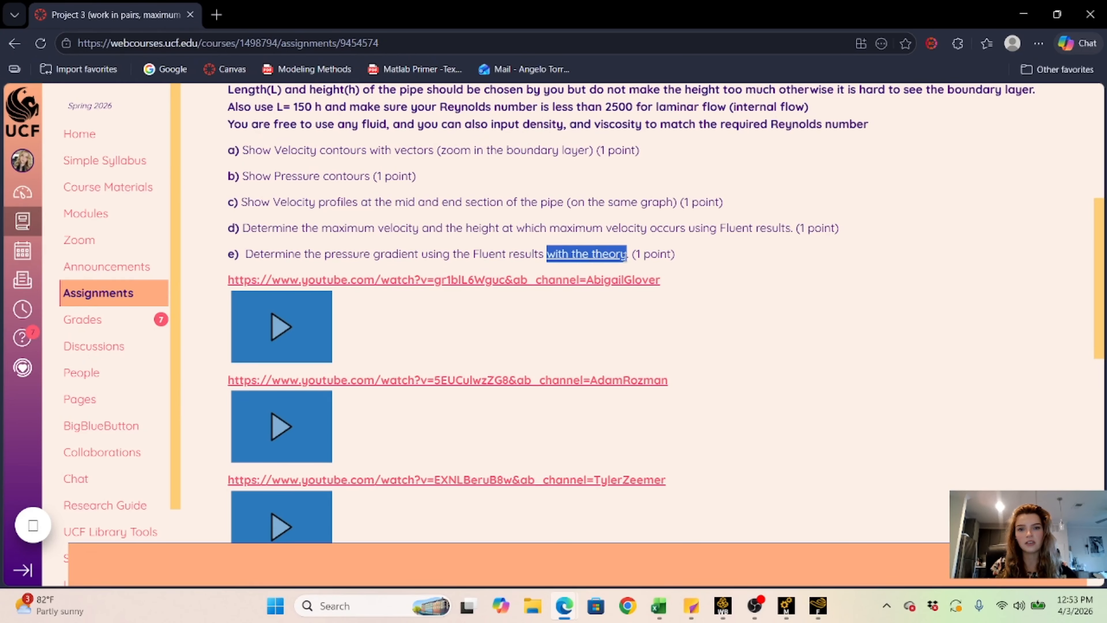
pyautogui.click(551, 232)
pyautogui.scroll(8, 575, 275)
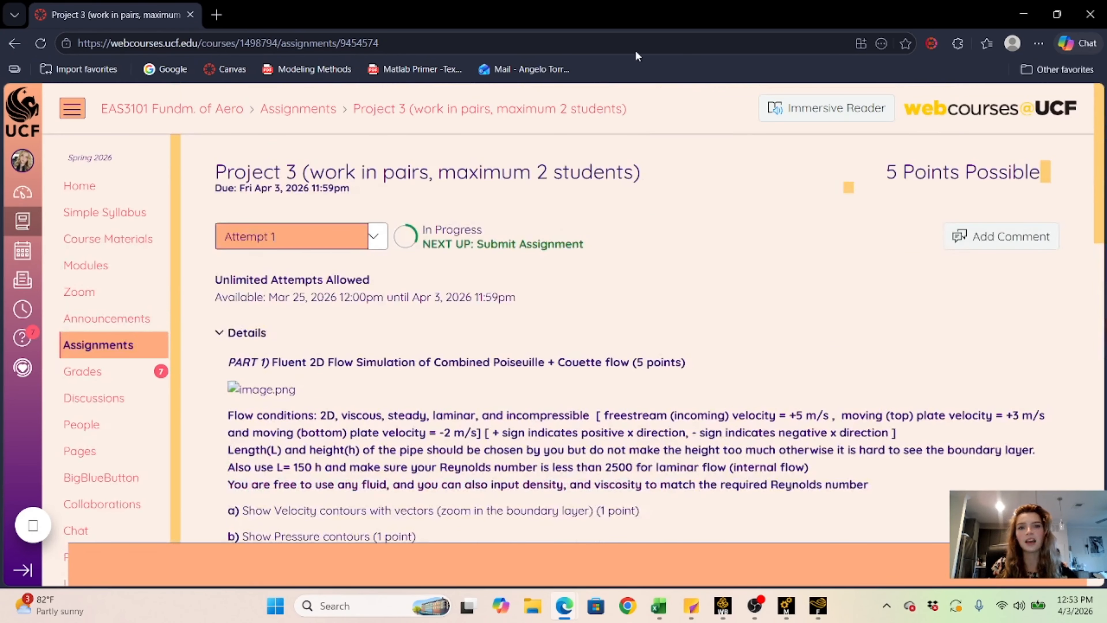
pyautogui.scroll(-3, 599, 292)
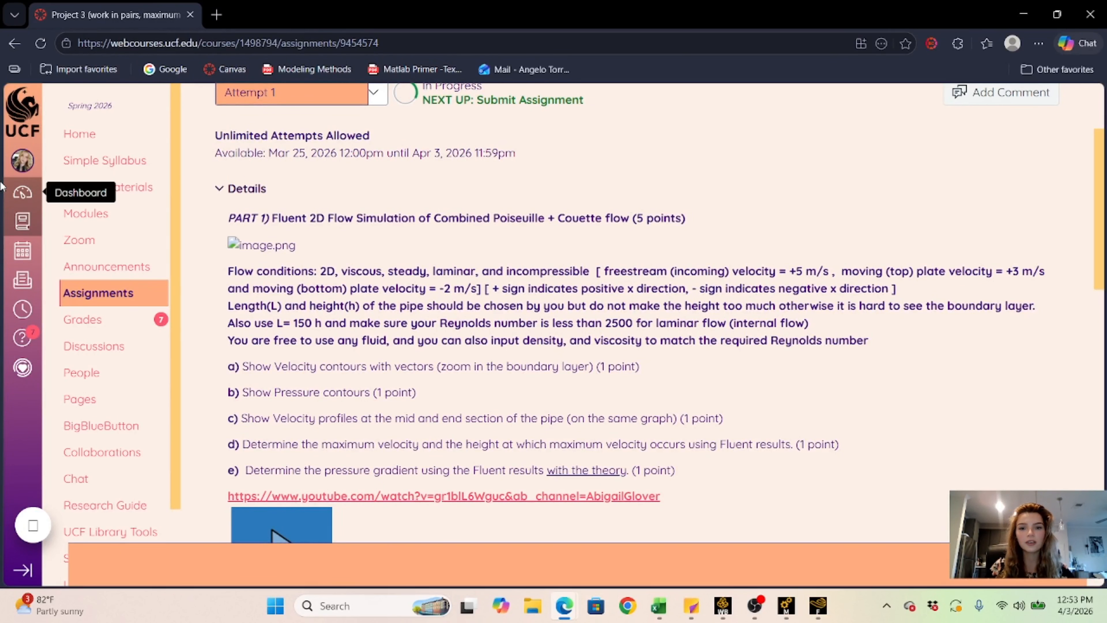
pyautogui.scroll(-2, 326, 359)
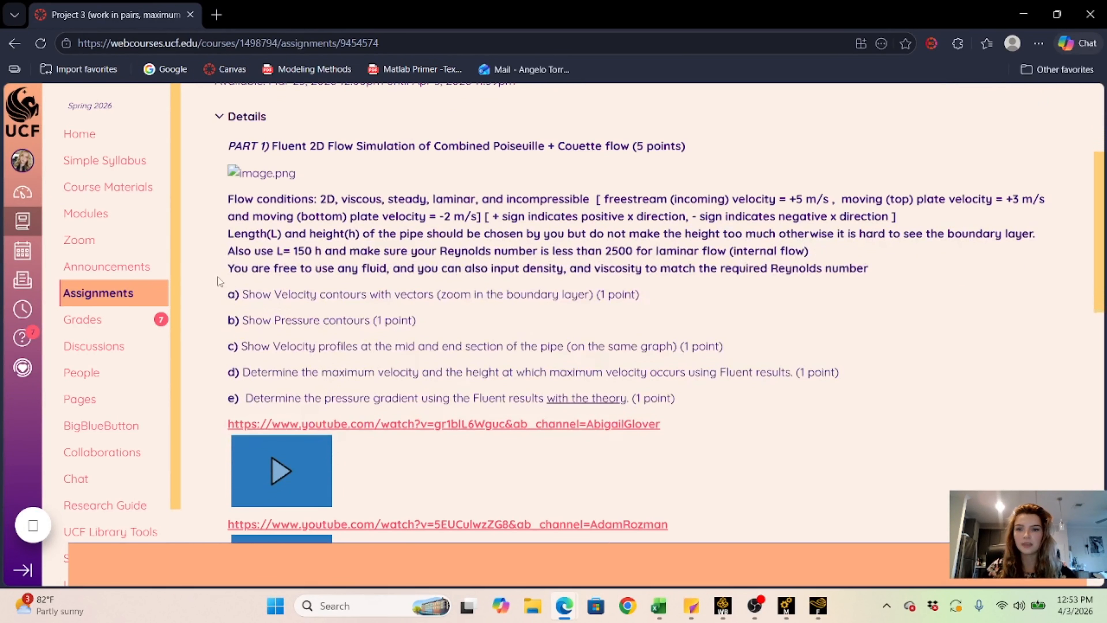